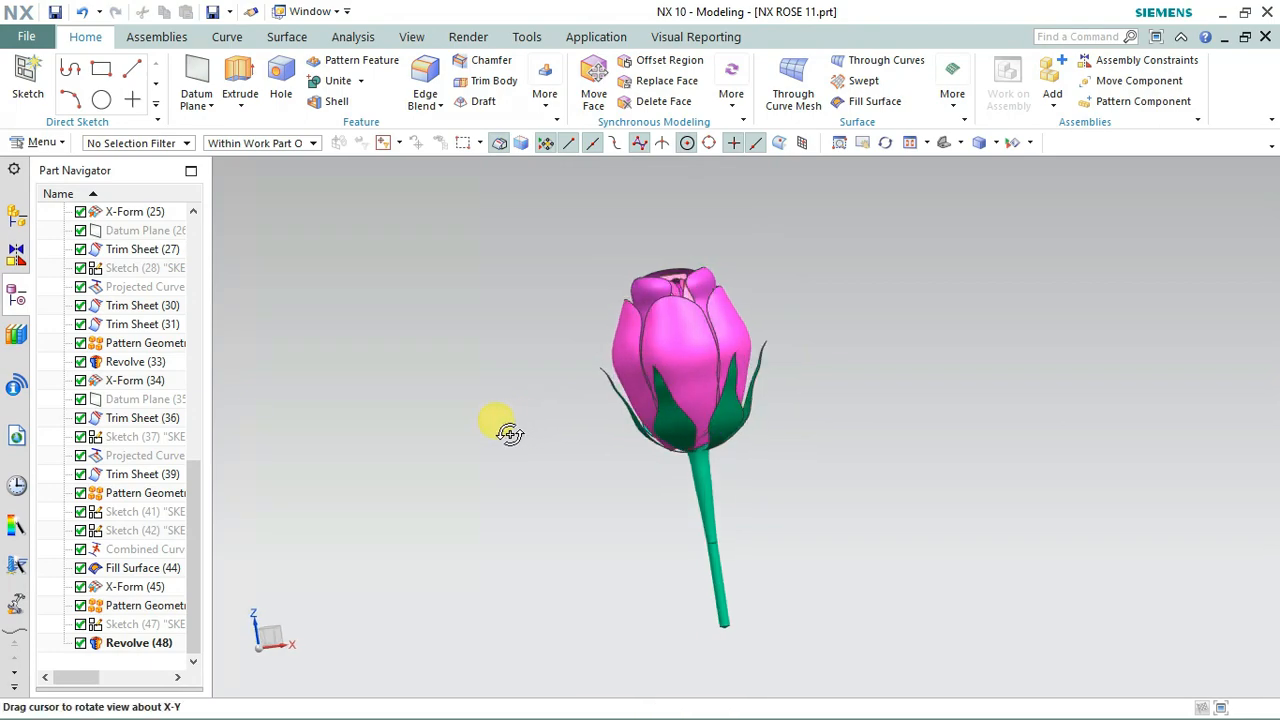
drag(500, 405, 895, 500)
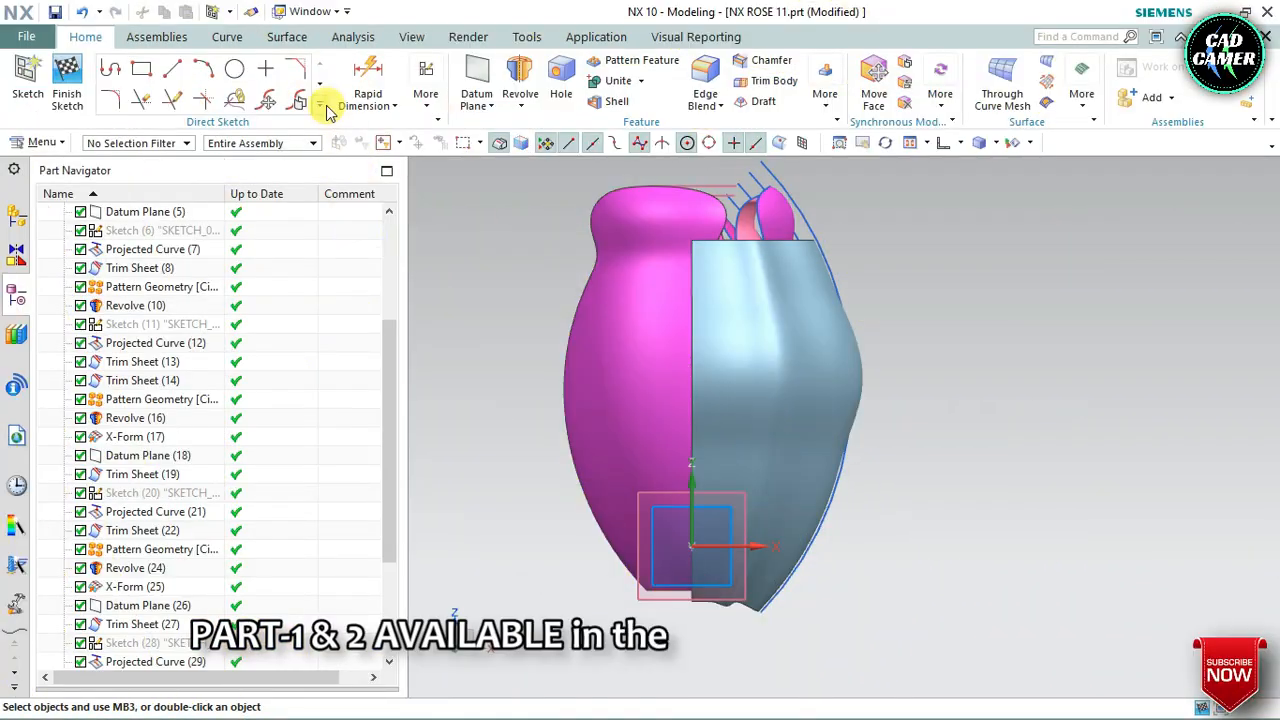
Start a degree 3 through-points Studio Spline at the blue sheet's upper outer corner and place its first five points down the sheet
click(322, 100)
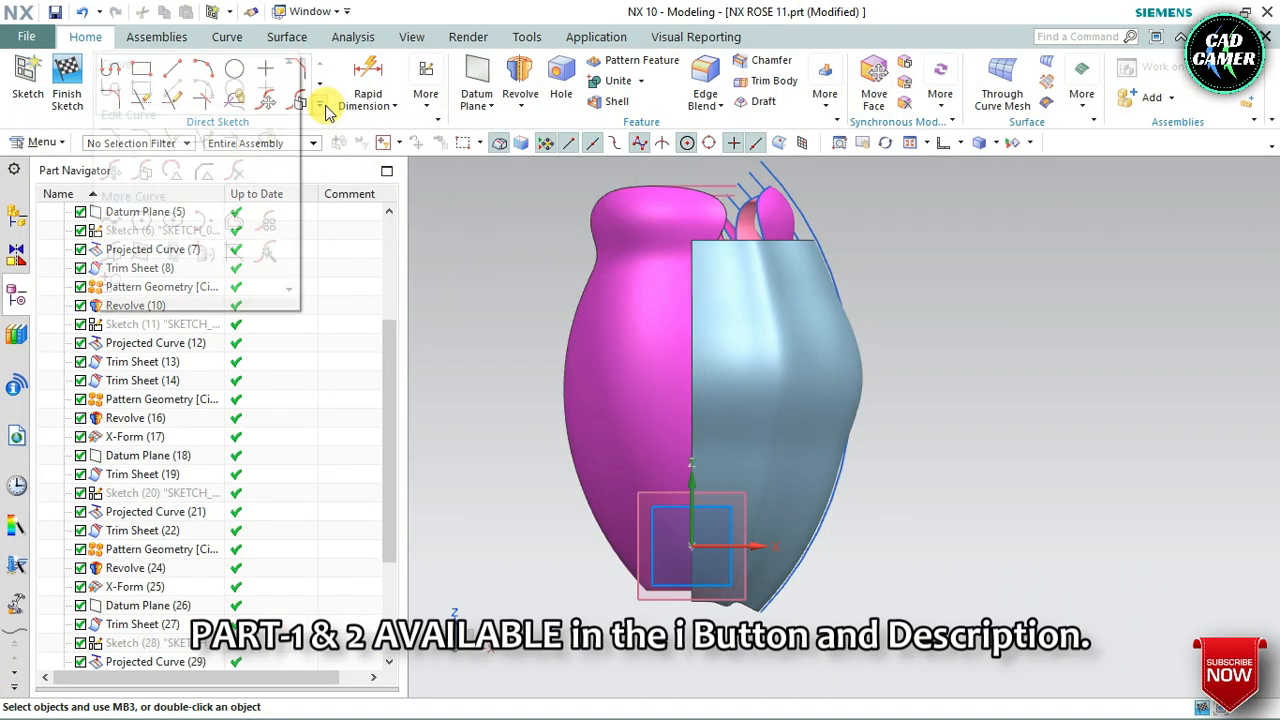
click(112, 222)
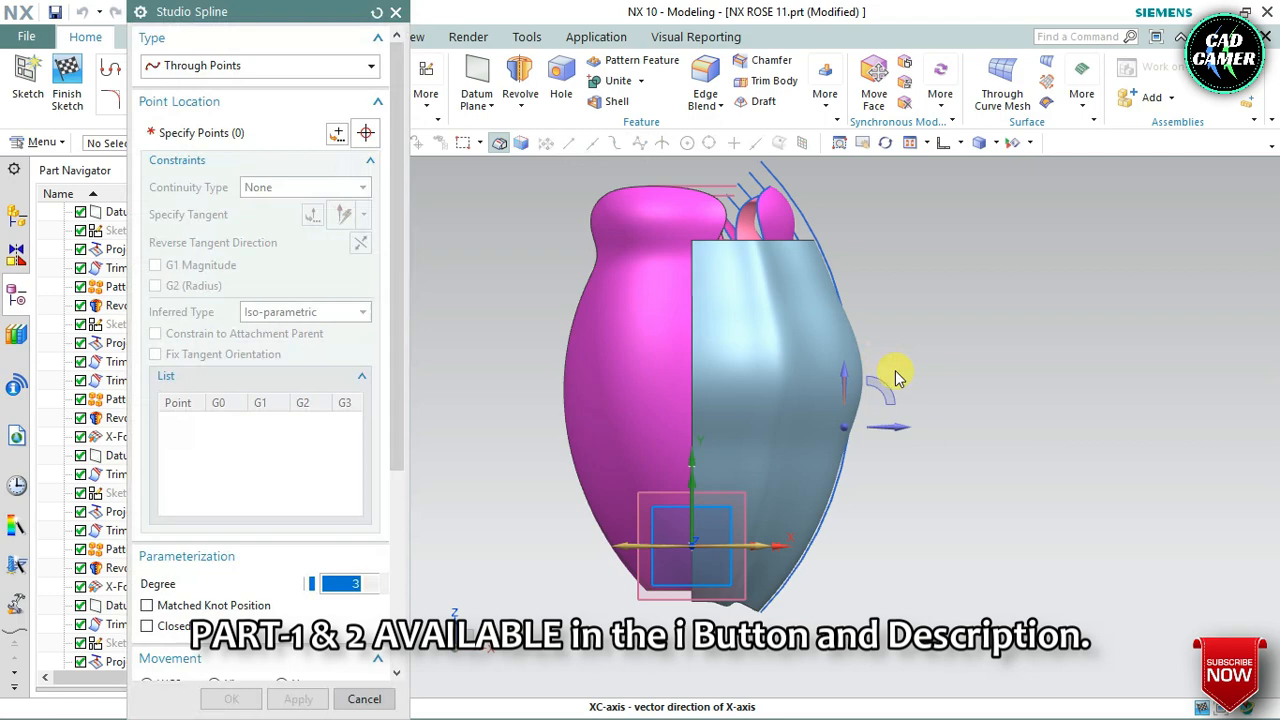
scroll(895, 370, up, 1)
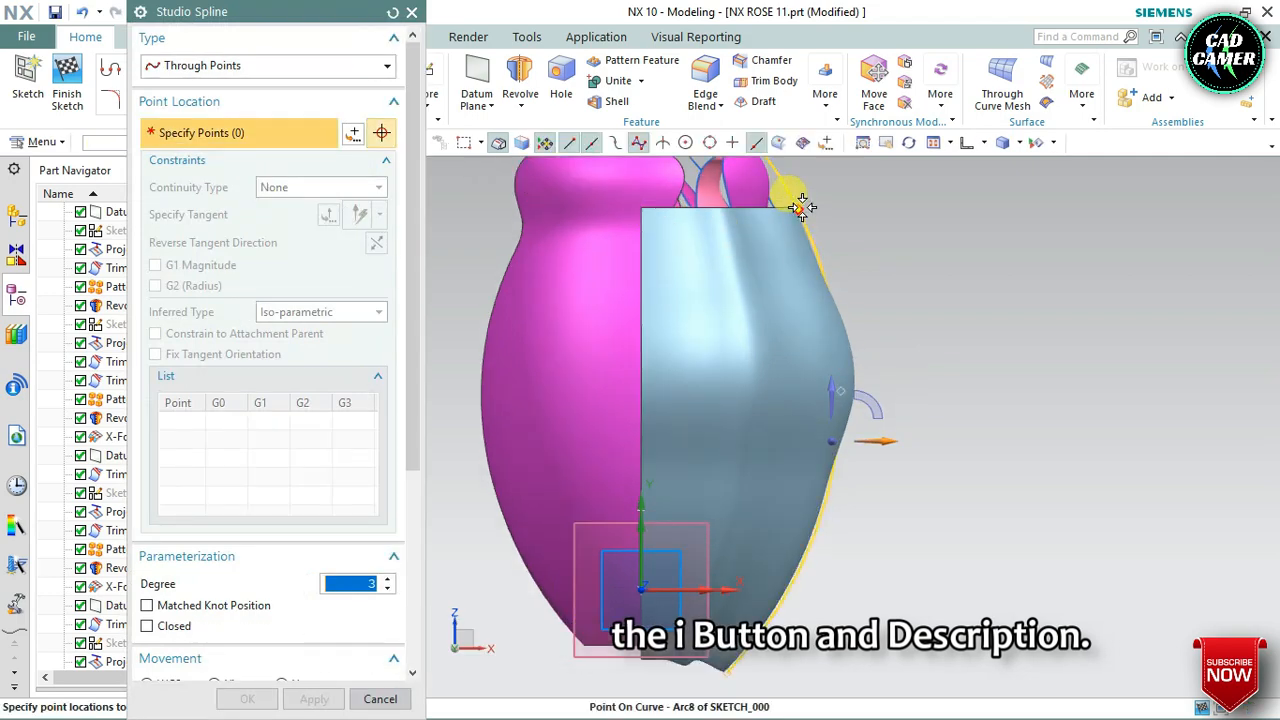
scroll(795, 216, up, 4)
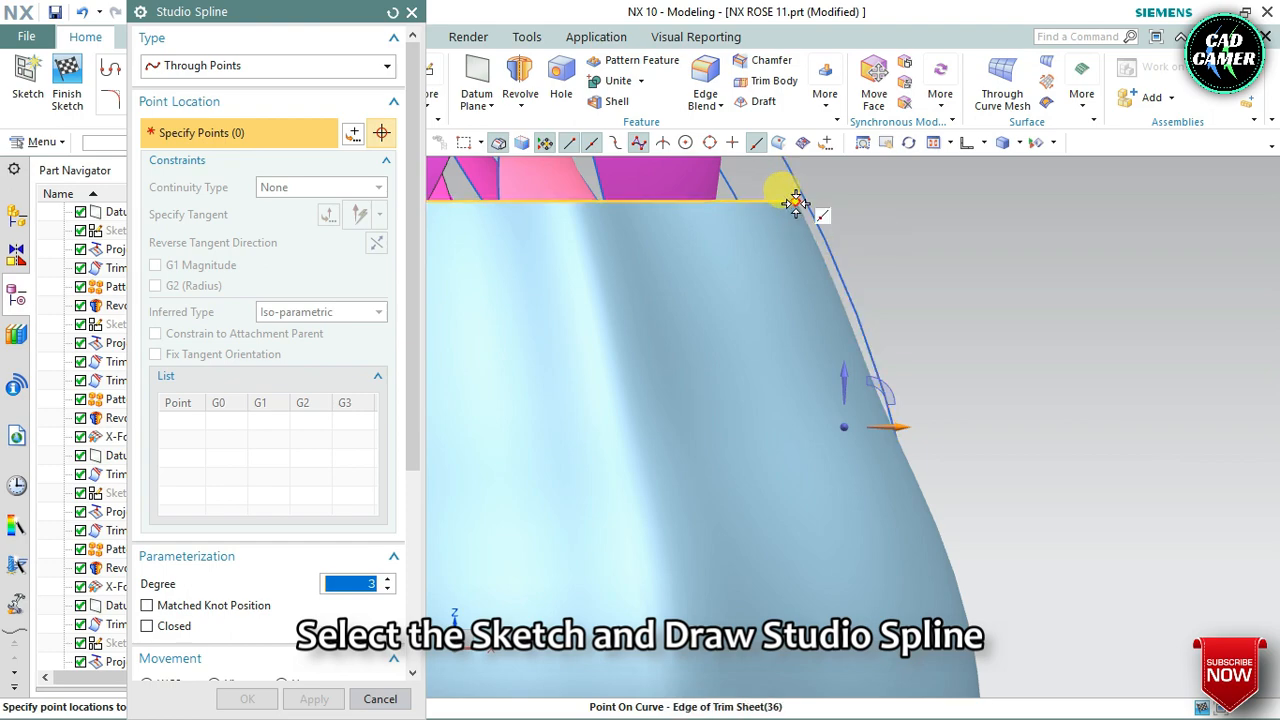
scroll(795, 203, up, 2)
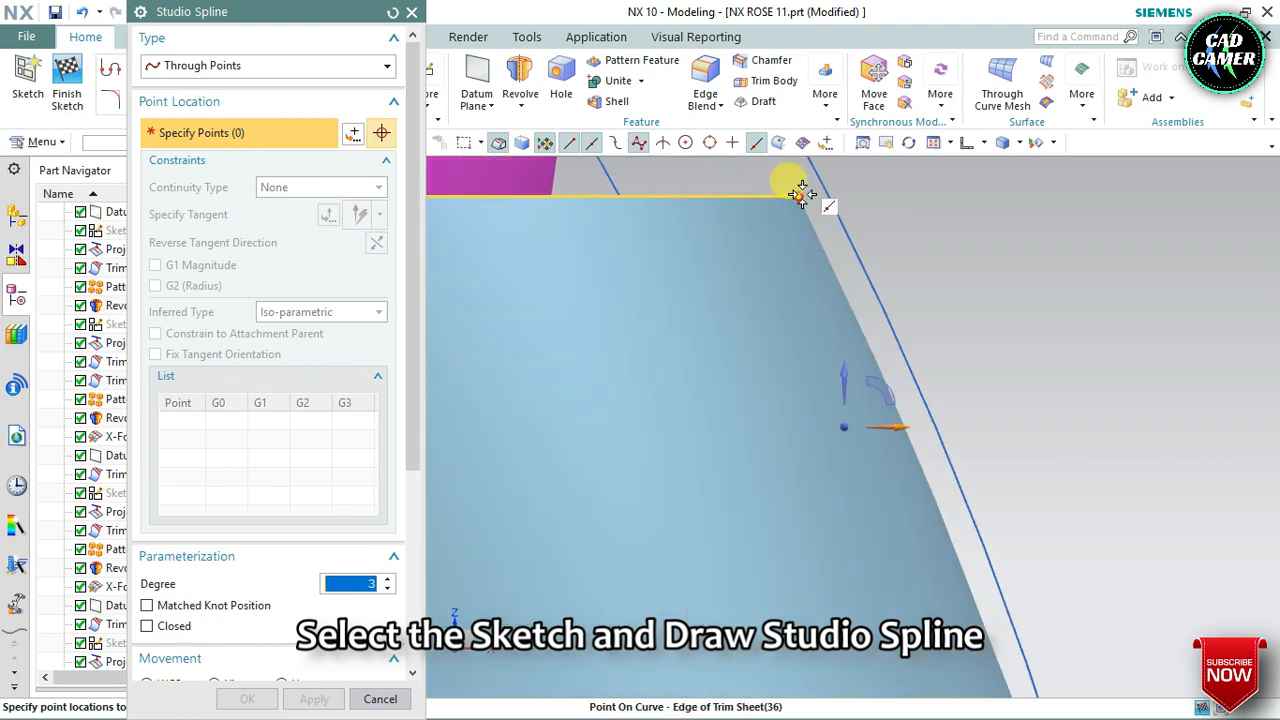
click(800, 193)
scroll(800, 193, down, 4)
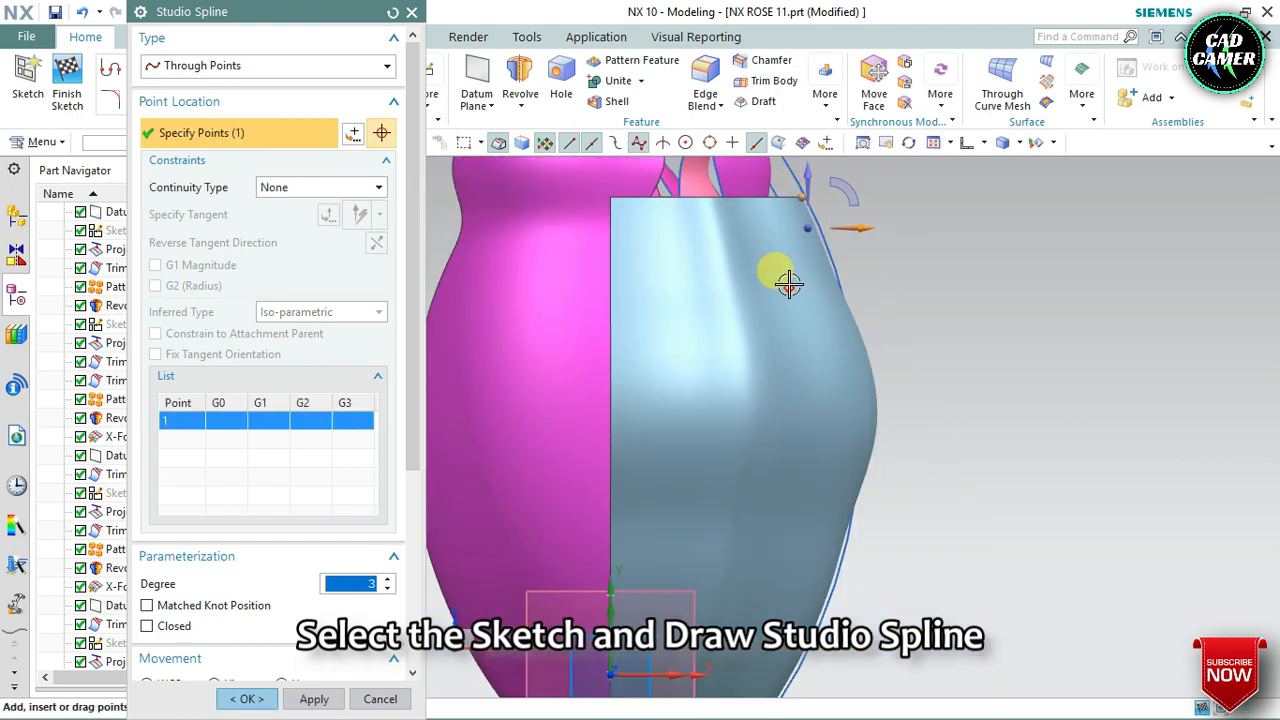
click(776, 250)
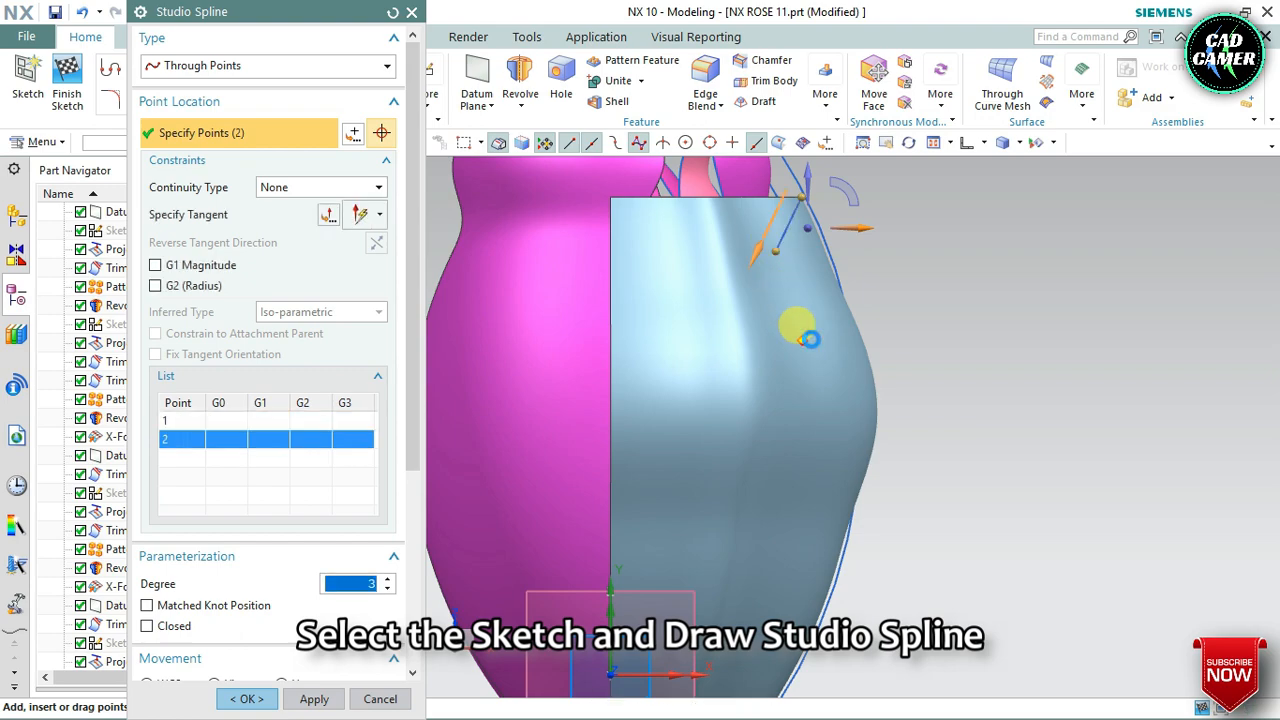
click(802, 340)
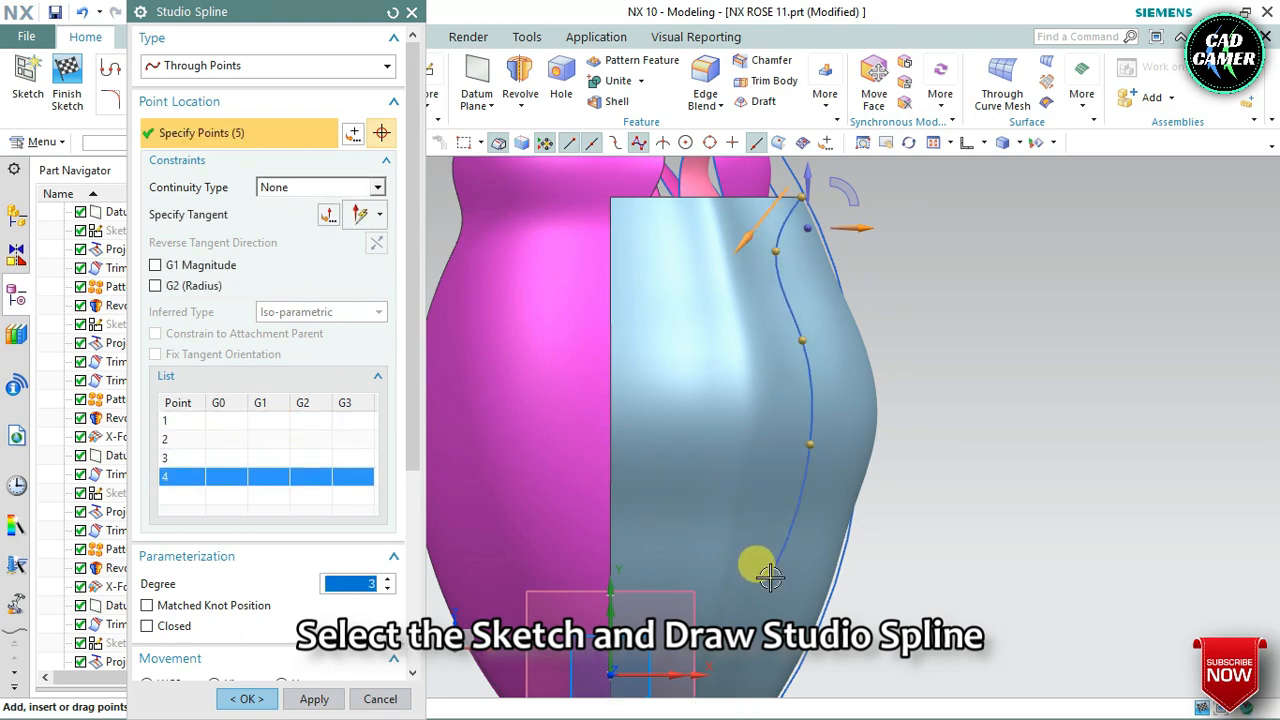
Complete the seven-point spline down to the lower end point of the revolved sheet's vertical edge, and finish the sketch
scroll(770, 577, down, 3)
scroll(687, 671, up, 2)
scroll(766, 689, up, 1)
scroll(767, 375, down, 3)
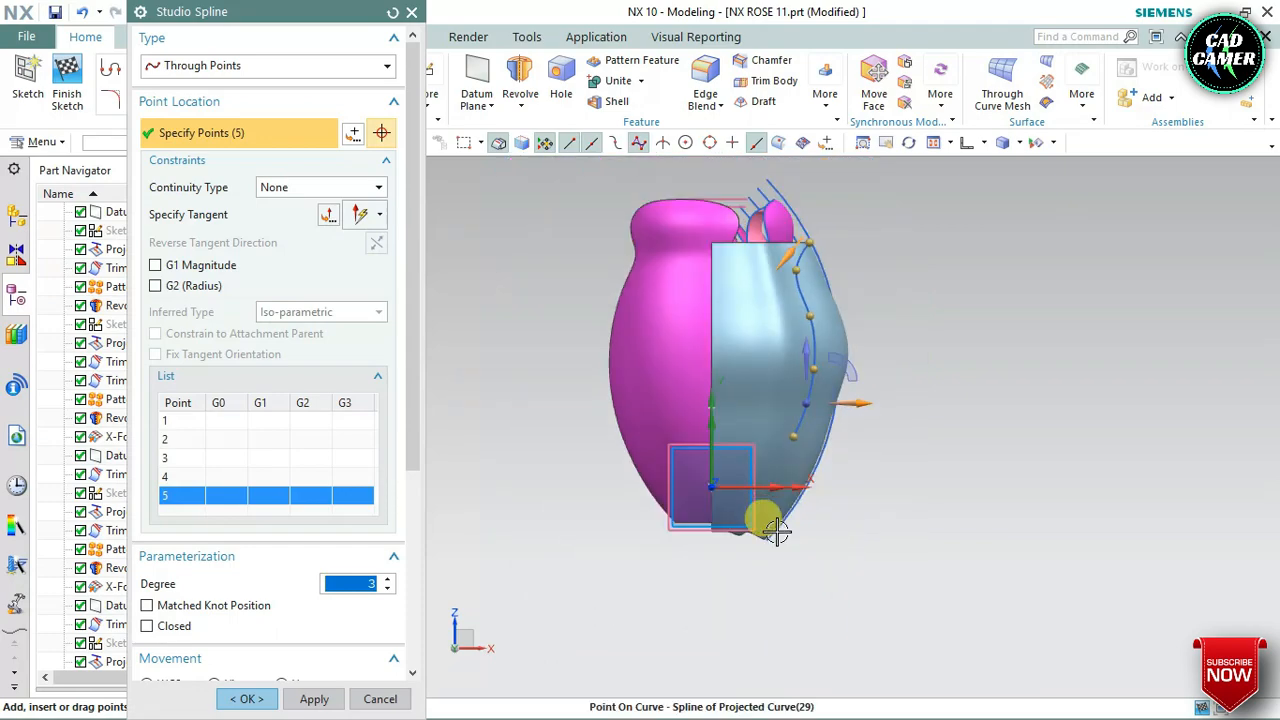
scroll(777, 533, up, 3)
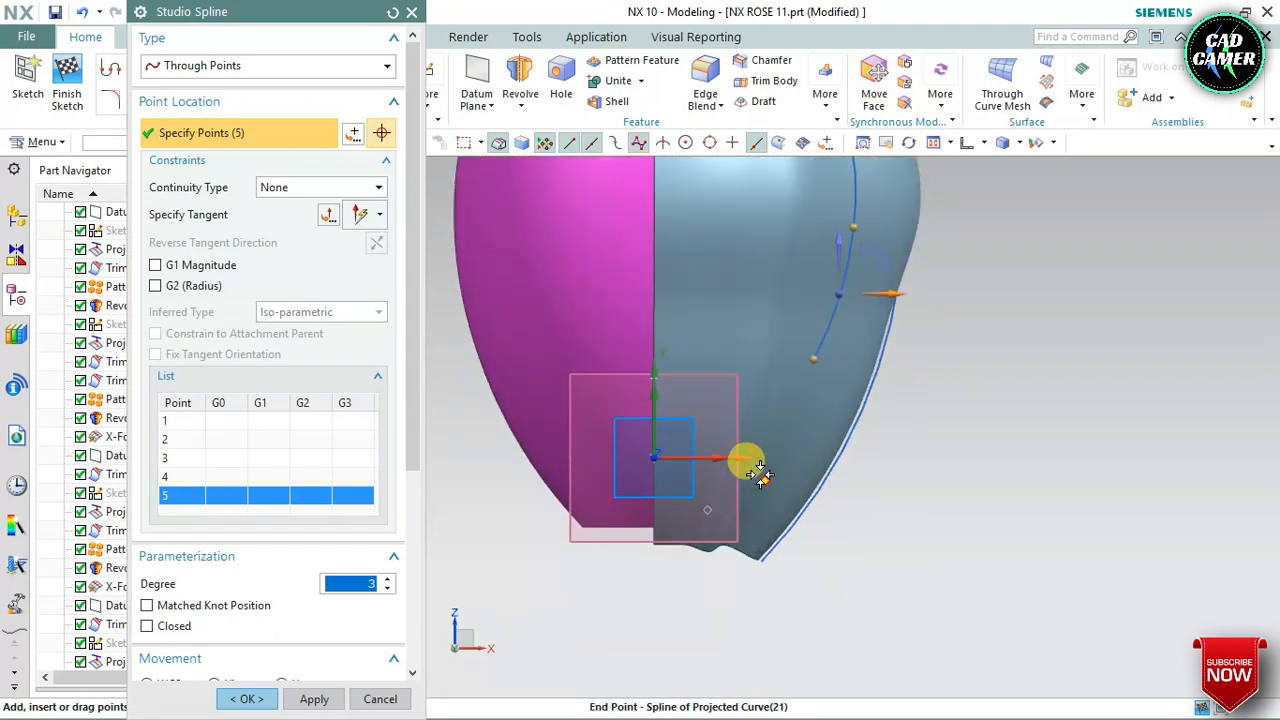
click(762, 476)
scroll(700, 527, down, 1)
scroll(691, 531, up, 4)
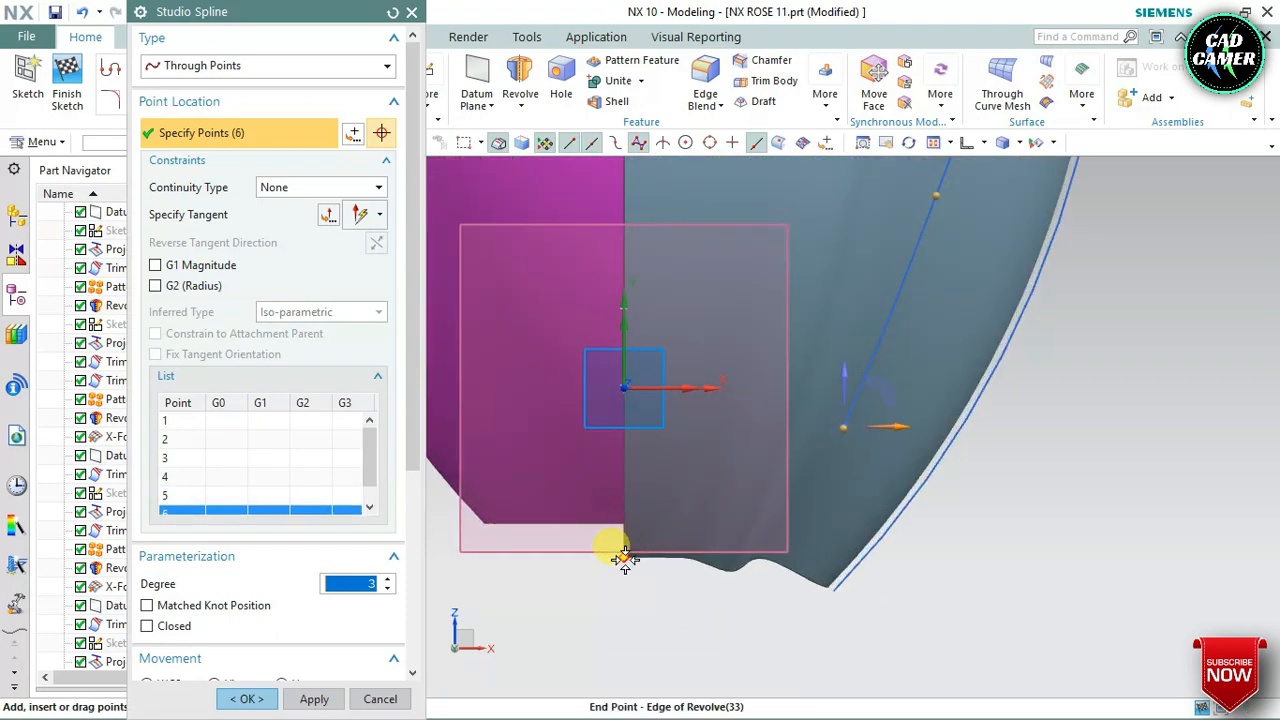
scroll(709, 541, down, 4)
scroll(774, 498, down, 2)
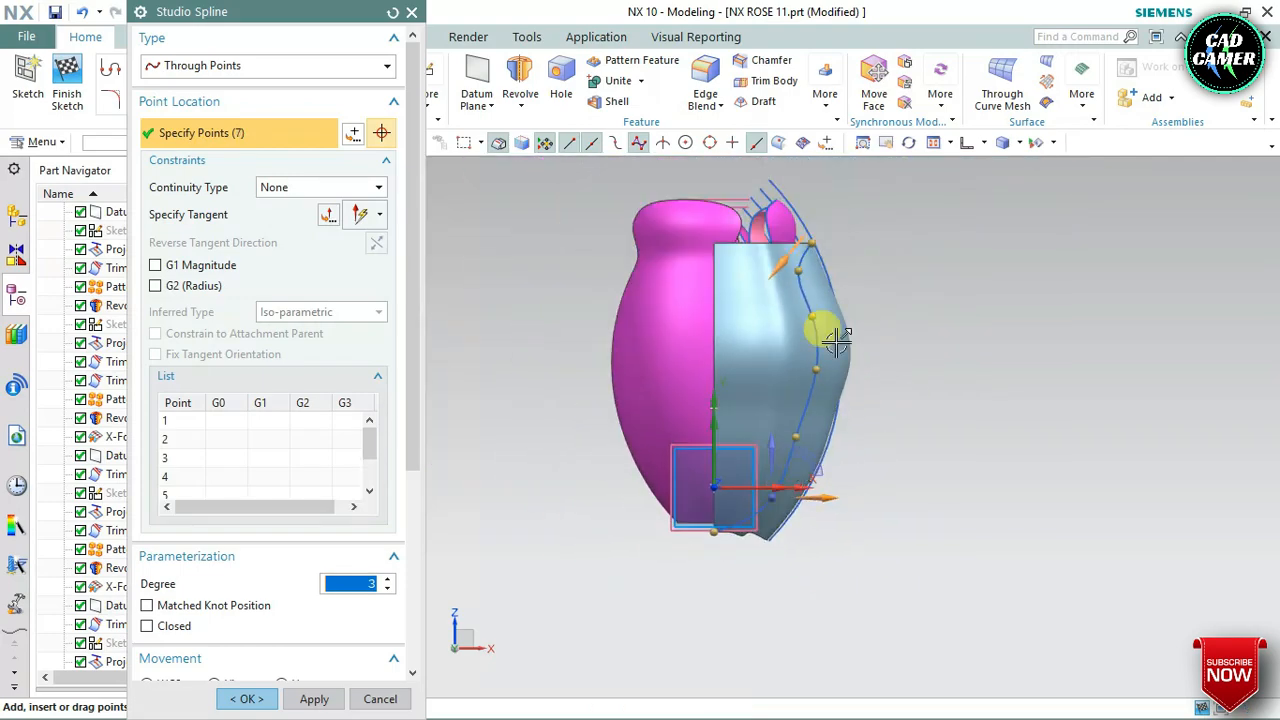
scroll(830, 293, up, 2)
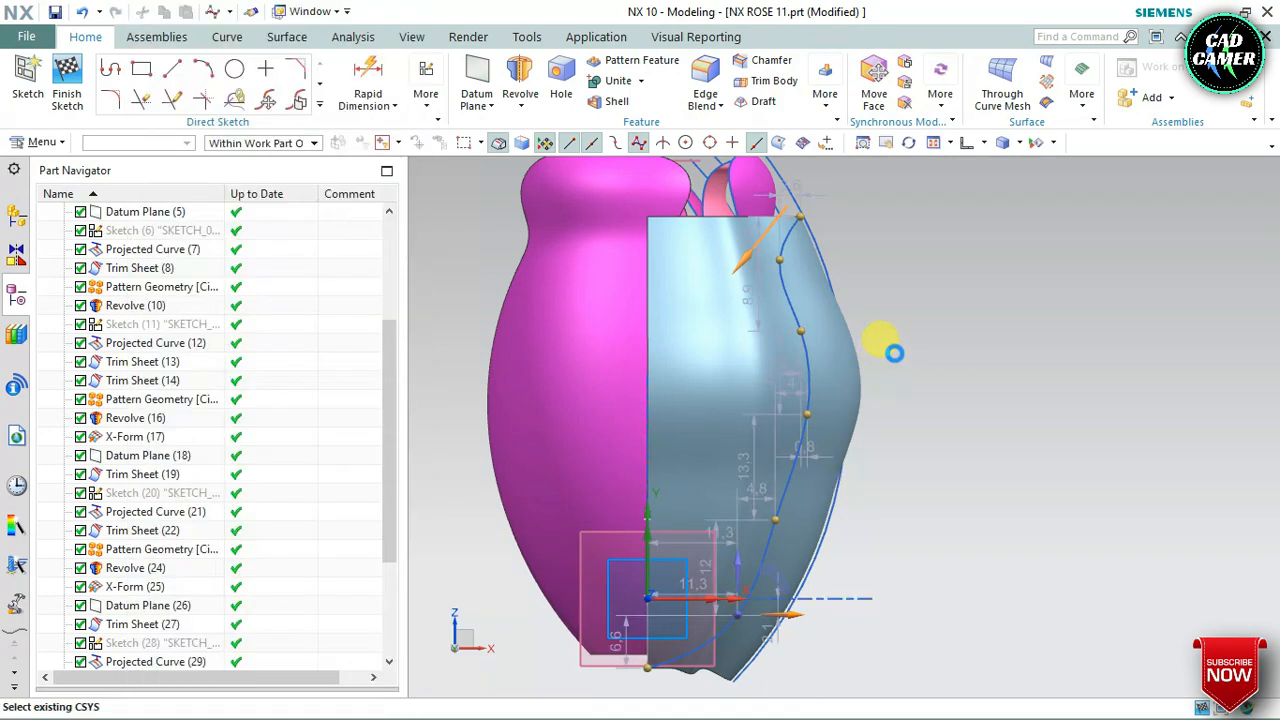
scroll(869, 310, up, 1)
scroll(871, 315, down, 3)
scroll(890, 375, up, 2)
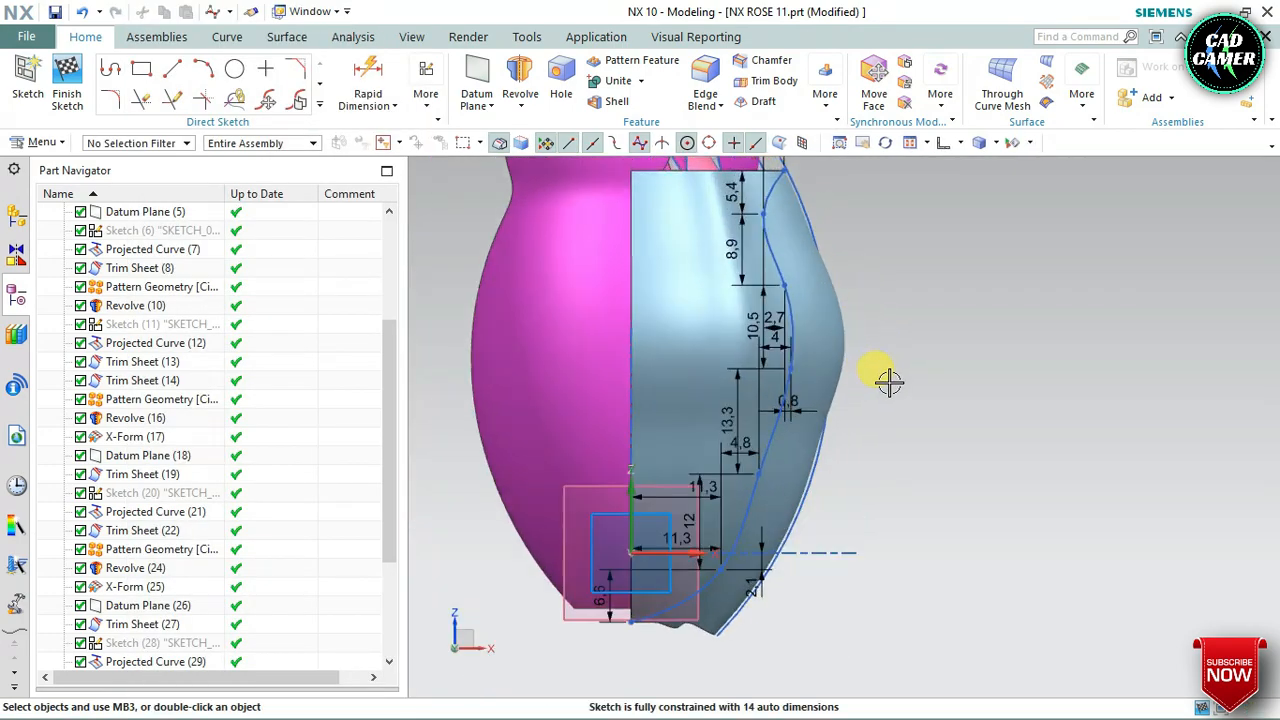
mouse_move(873, 371)
middle_down()
mouse_move(843, 357)
mouse_move(857, 378)
middle_up()
scroll(857, 378, down, 1)
click(67, 82)
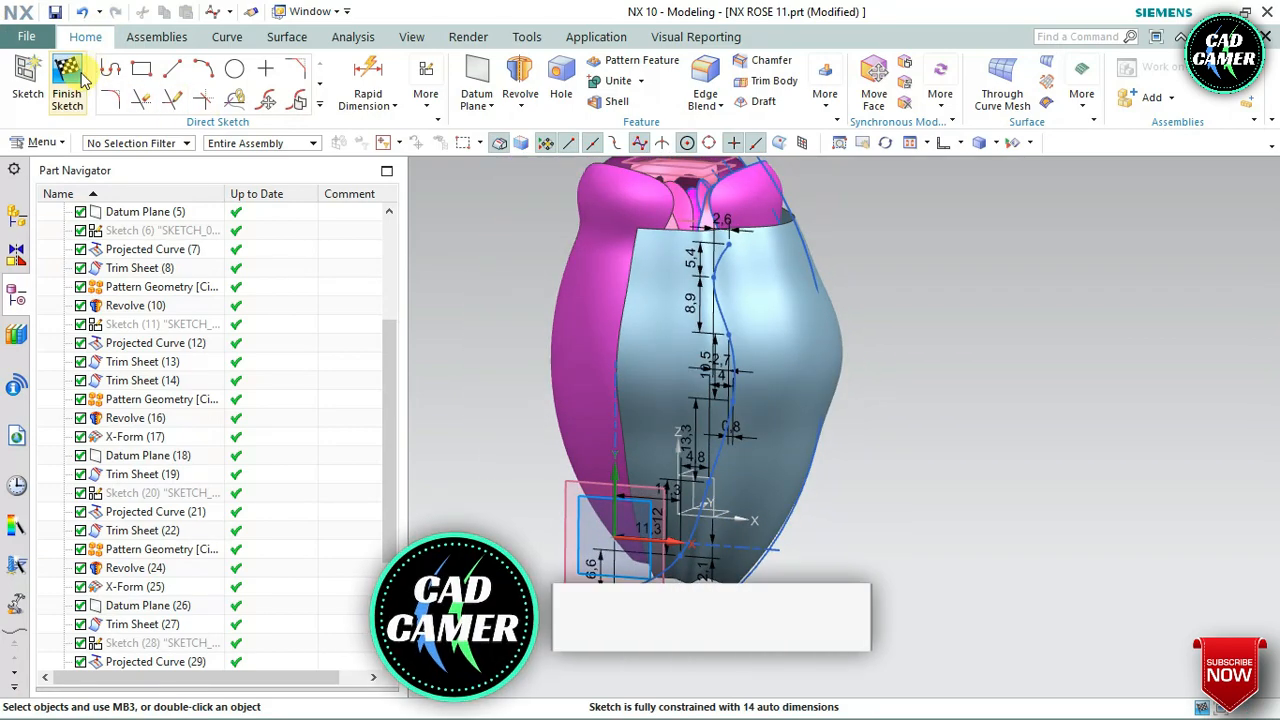
Project the sketched spline onto the blue revolved sheet with the projection direction Along Face Normal
click(286, 36)
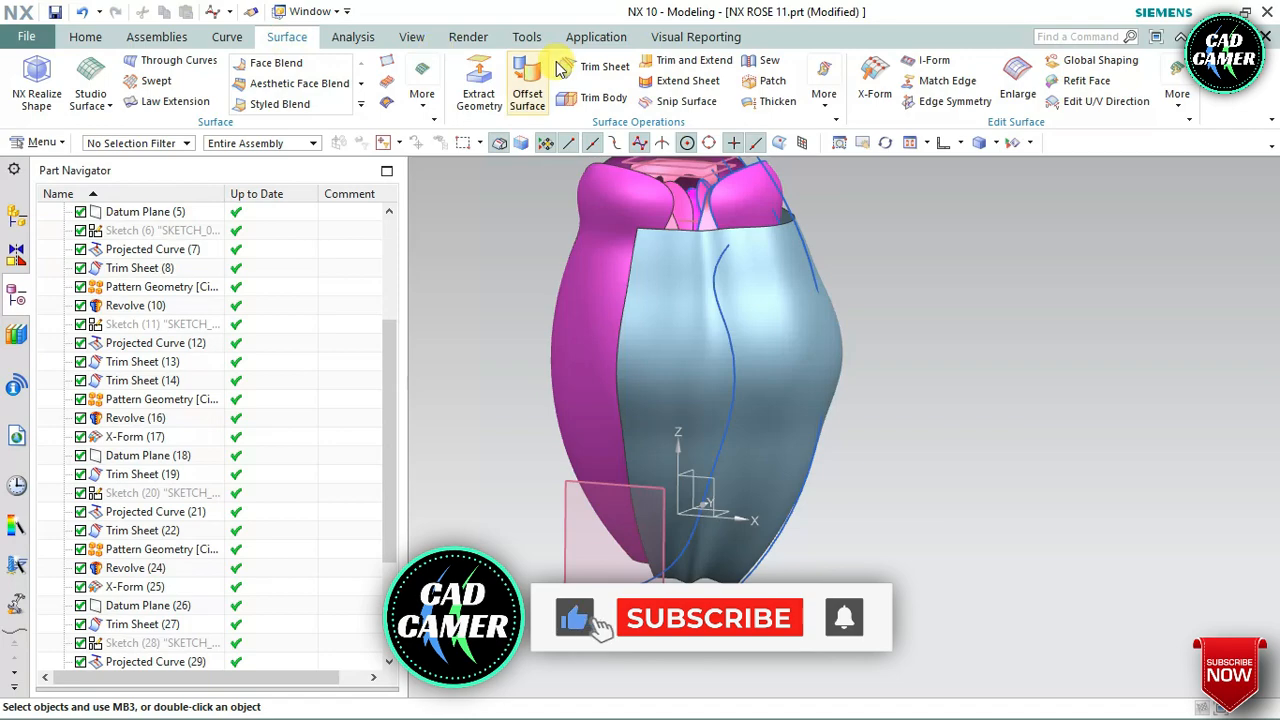
click(236, 40)
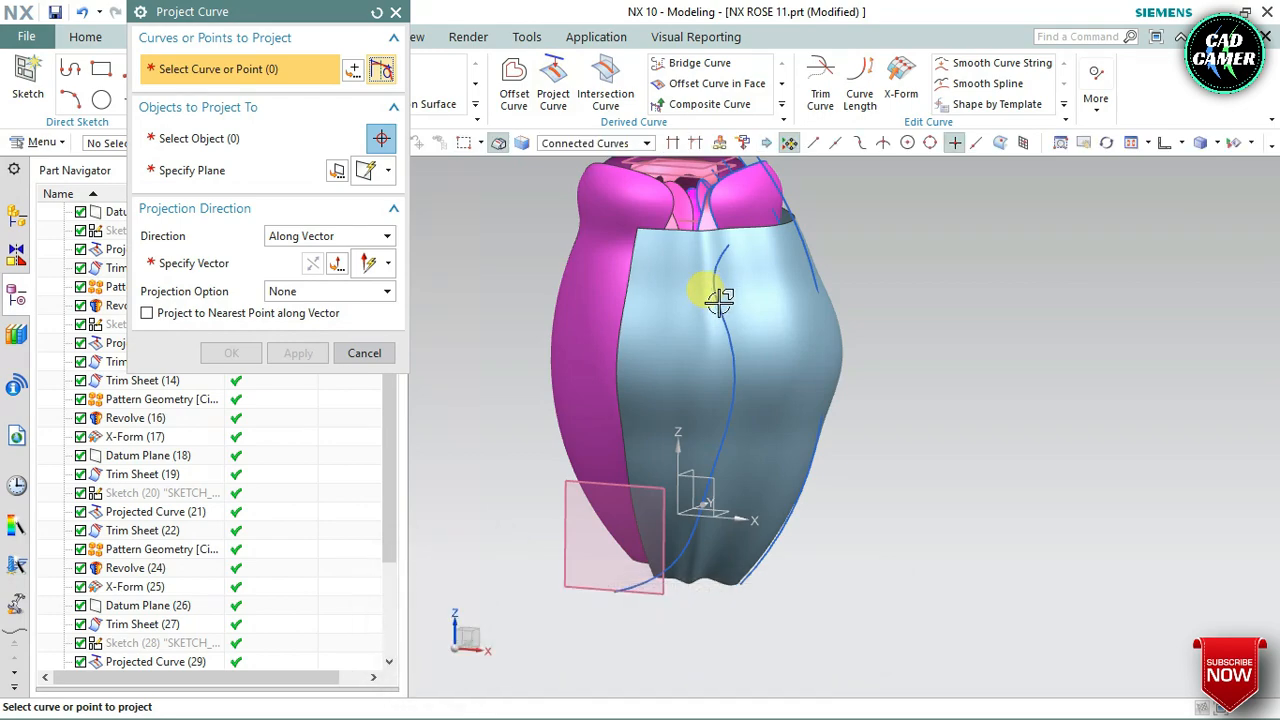
click(724, 307)
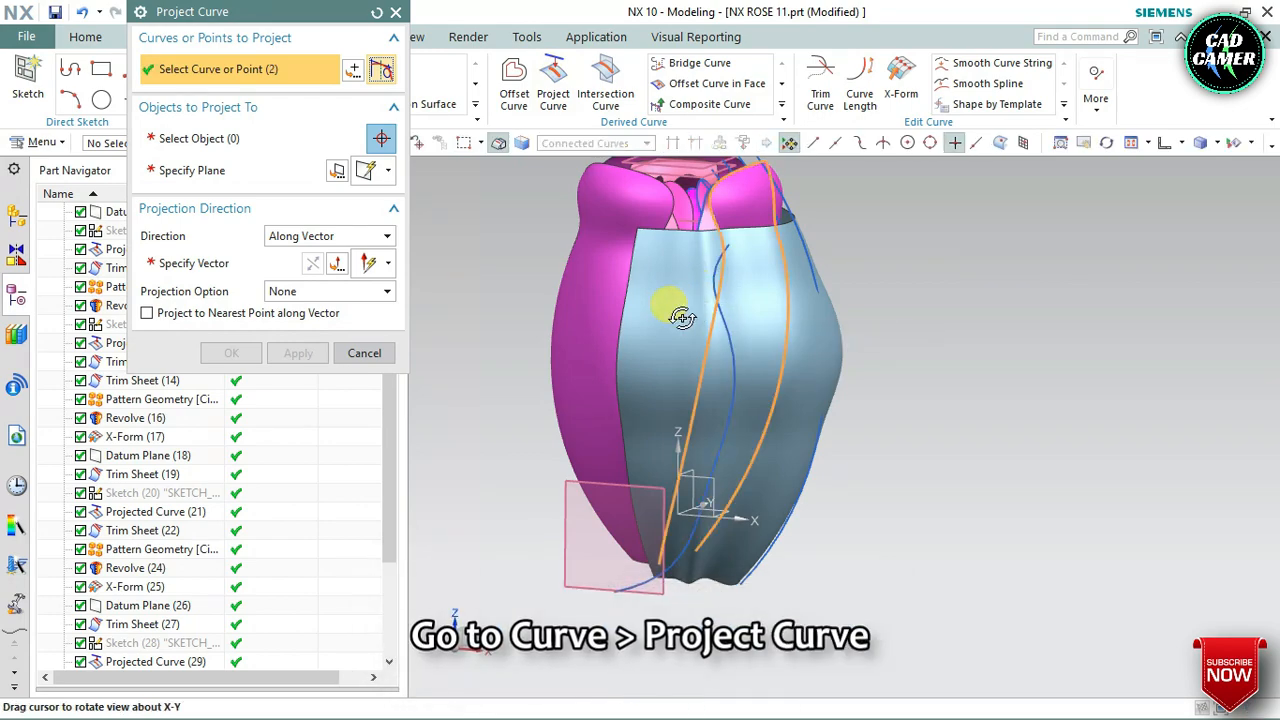
middle_drag(681, 317, 691, 311)
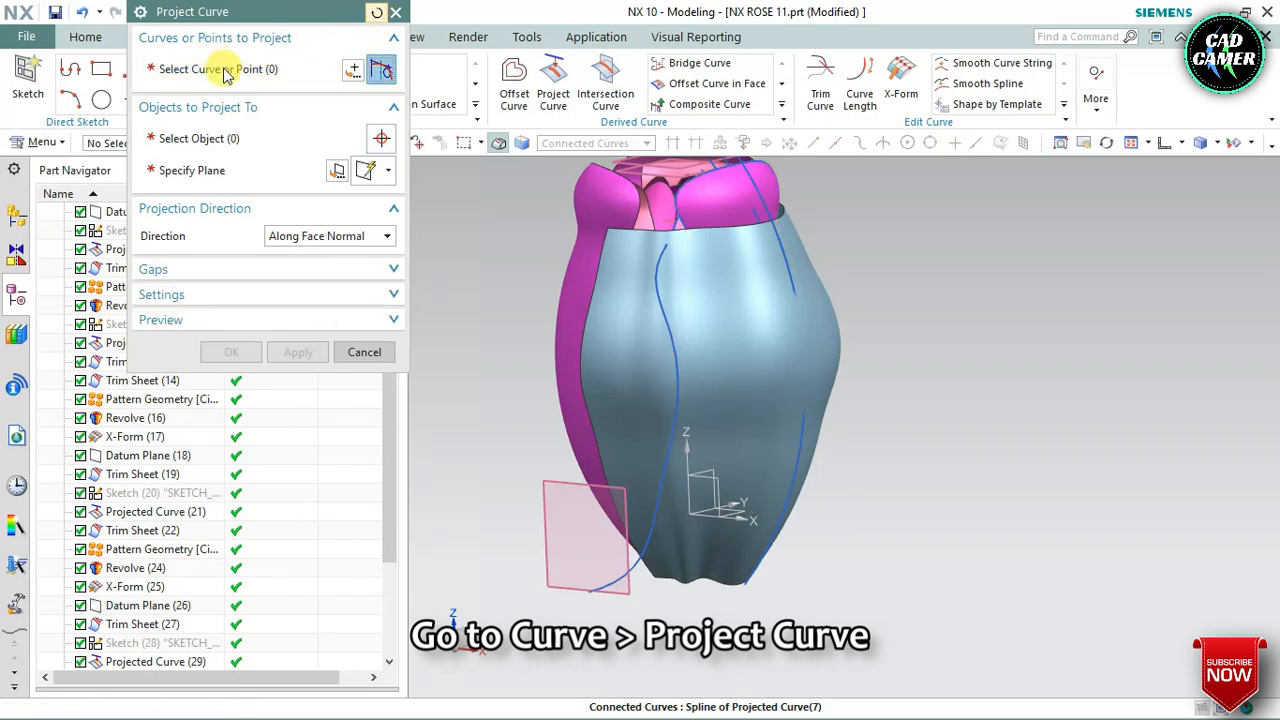
click(660, 320)
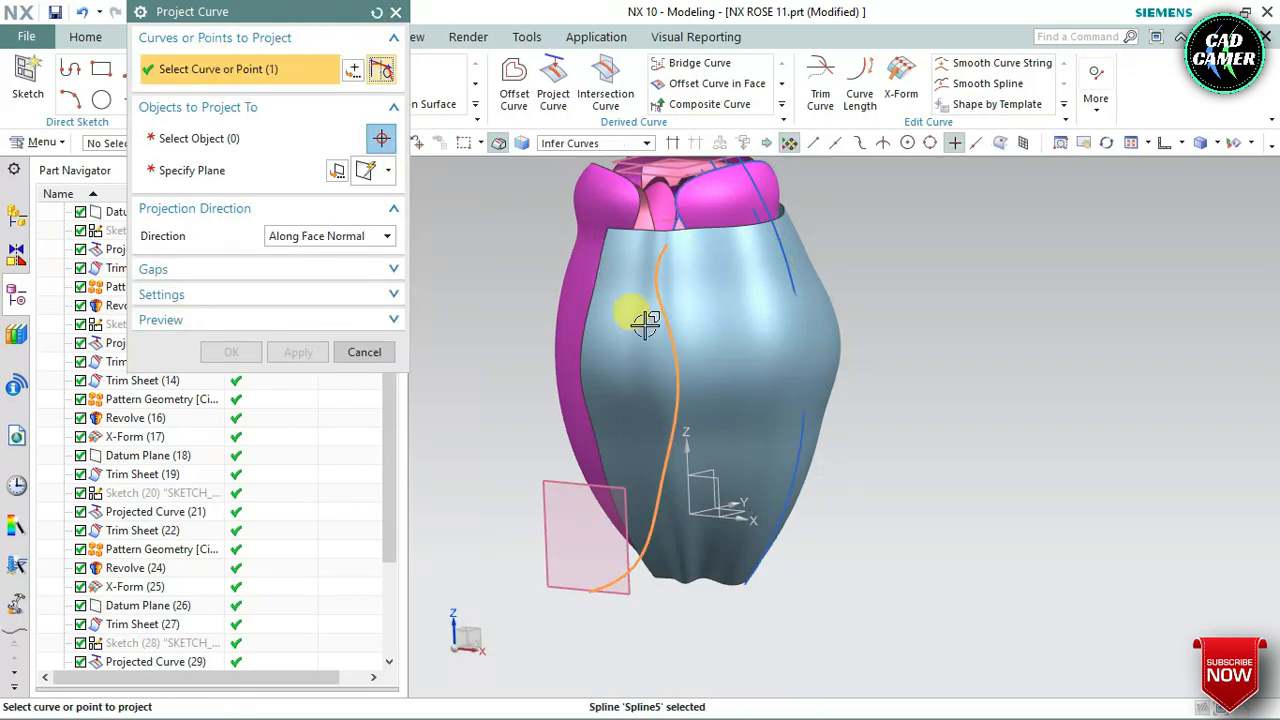
click(253, 152)
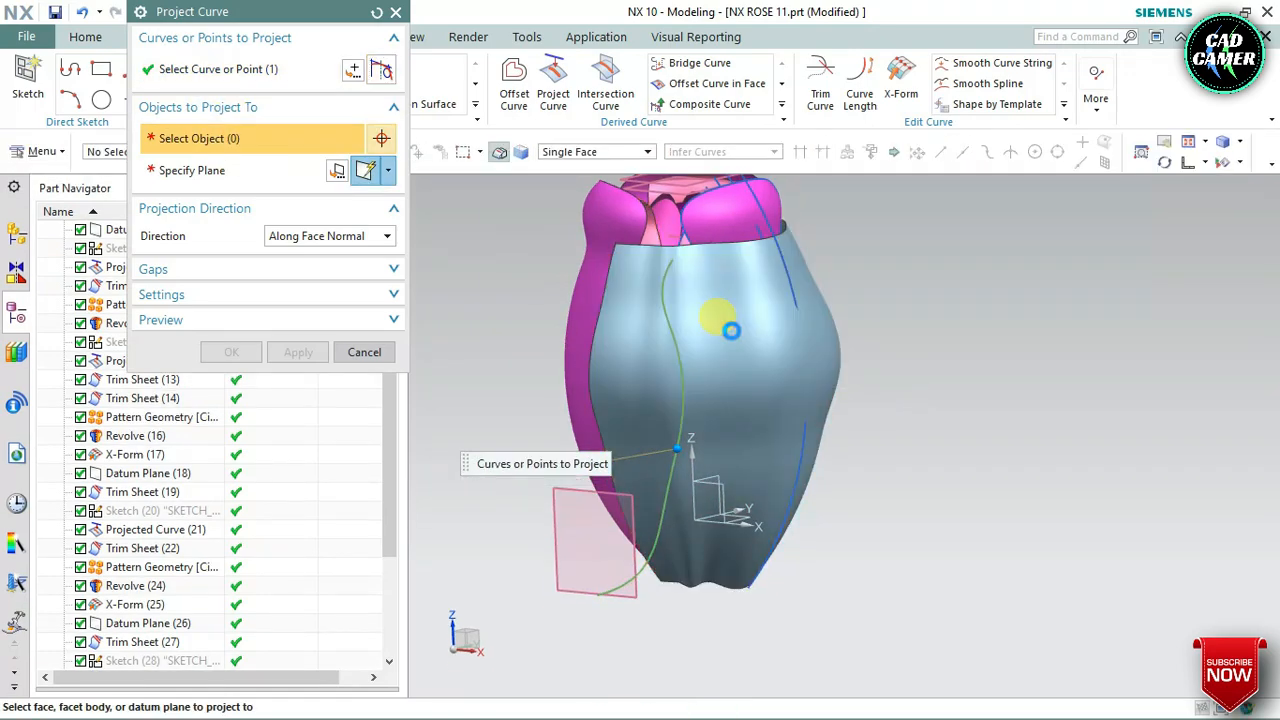
click(731, 330)
middle_drag(731, 330, 695, 333)
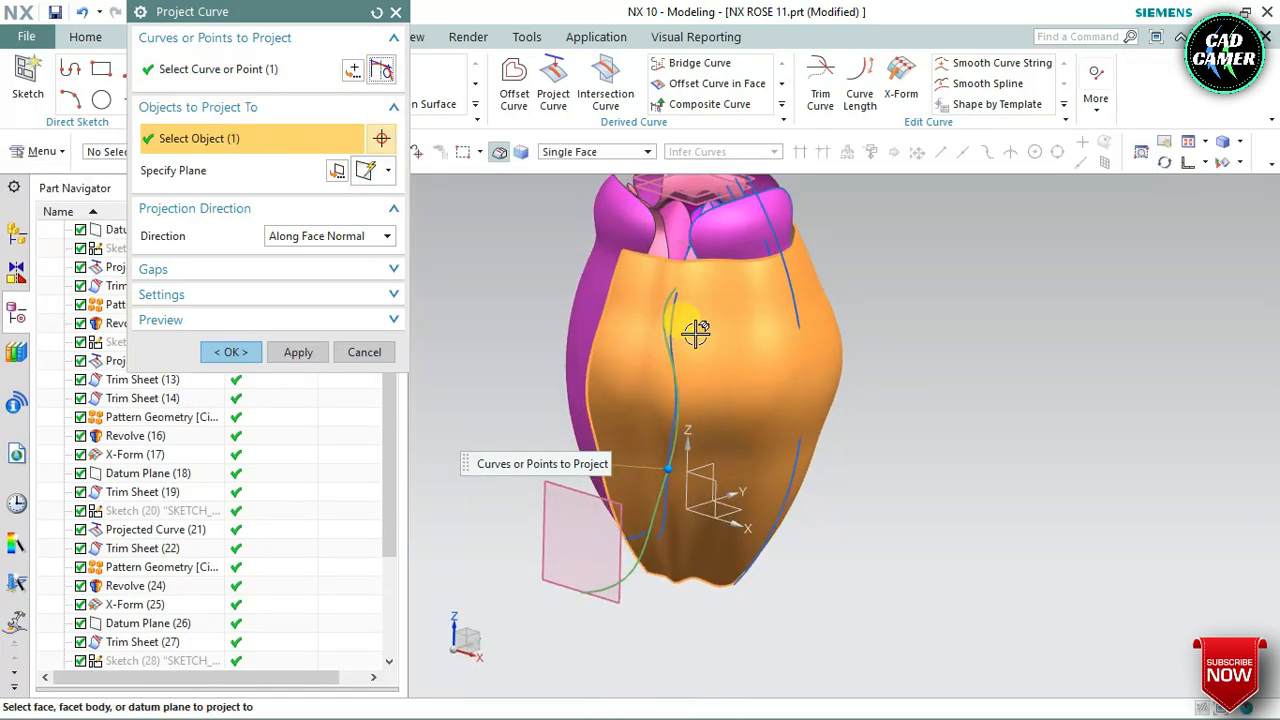
click(258, 270)
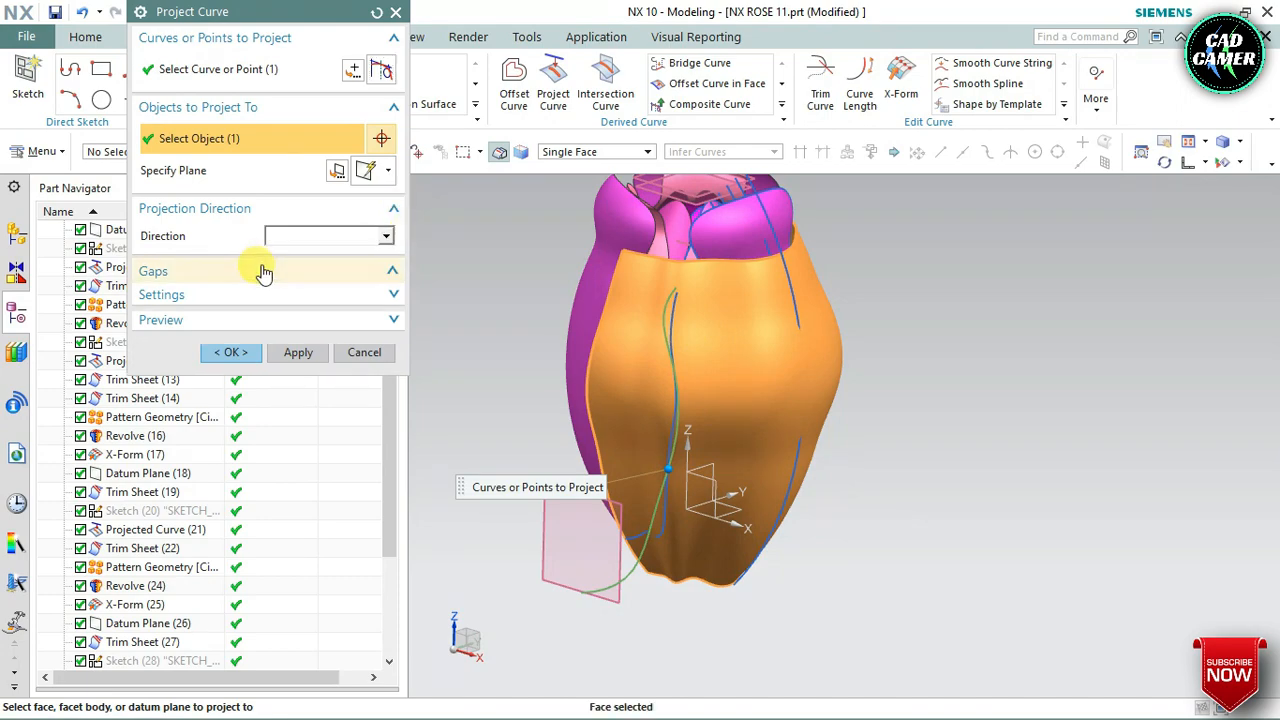
middle_drag(554, 422, 527, 422)
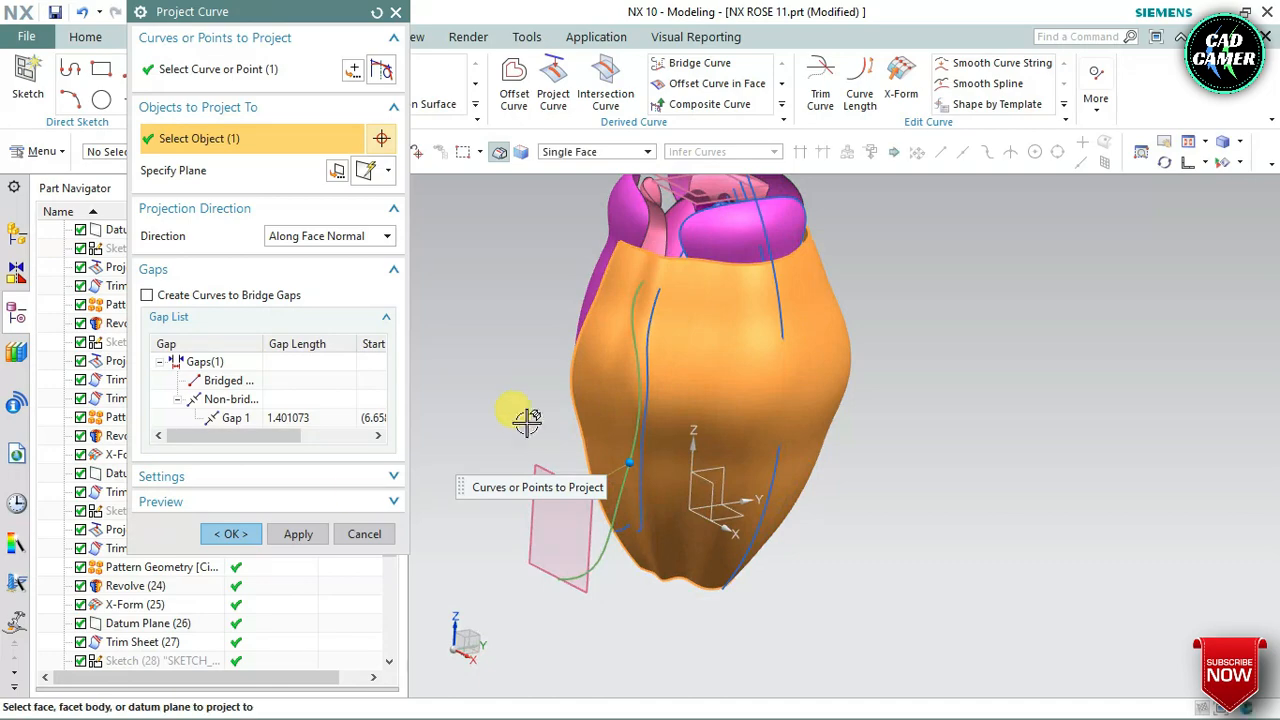
click(248, 531)
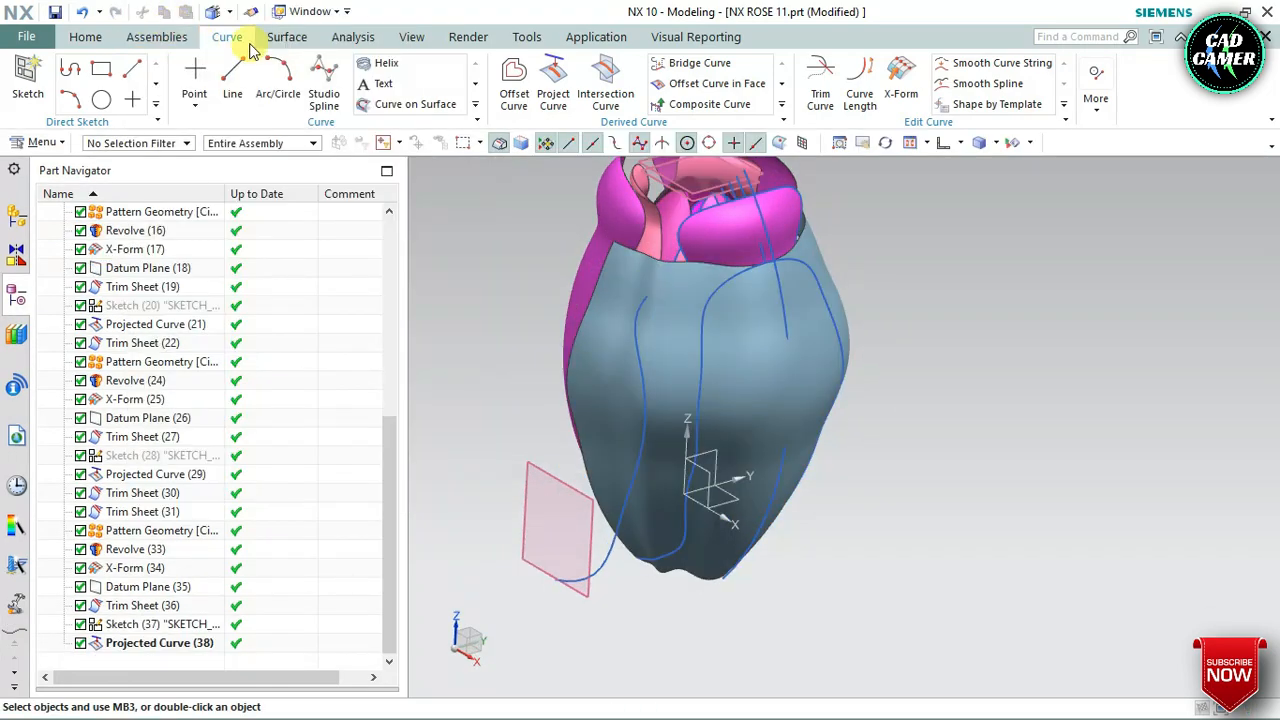
Trim the blue revolved sheet with the projected curve, Normal to Face, keeping only the petal-shaped region inside the curve
click(286, 37)
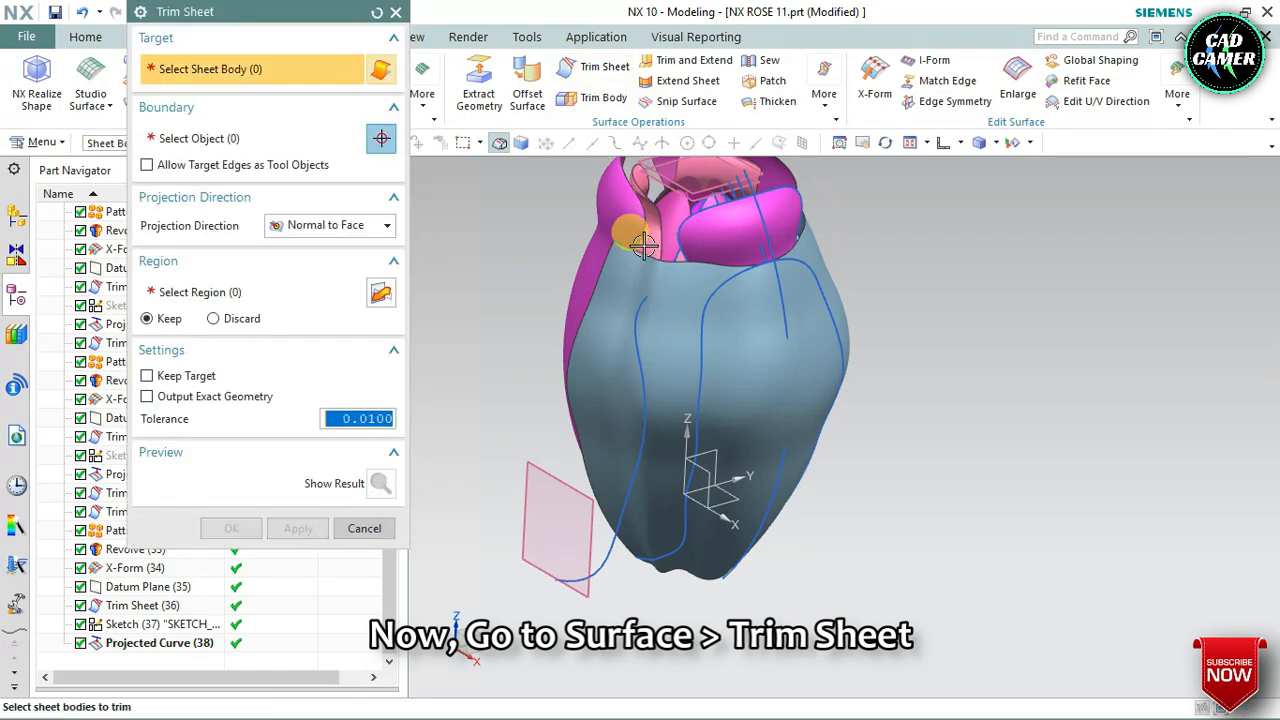
click(686, 293)
click(209, 136)
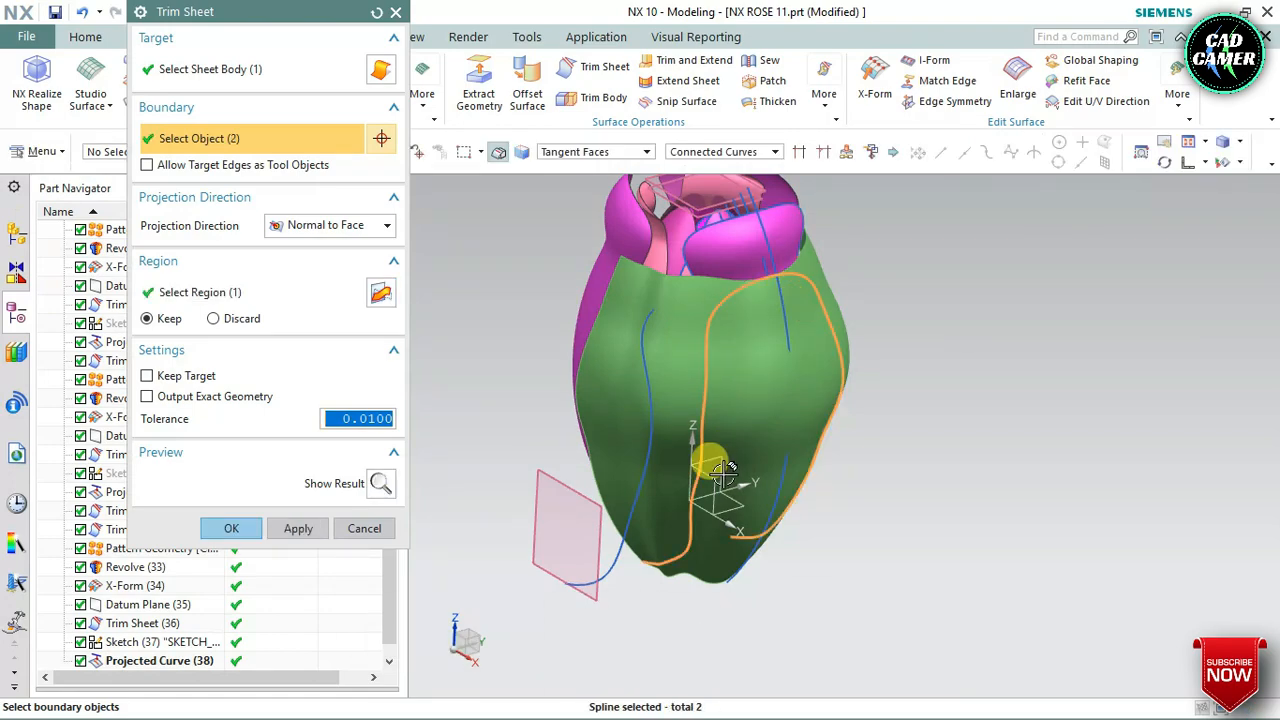
middle_drag(725, 427, 718, 398)
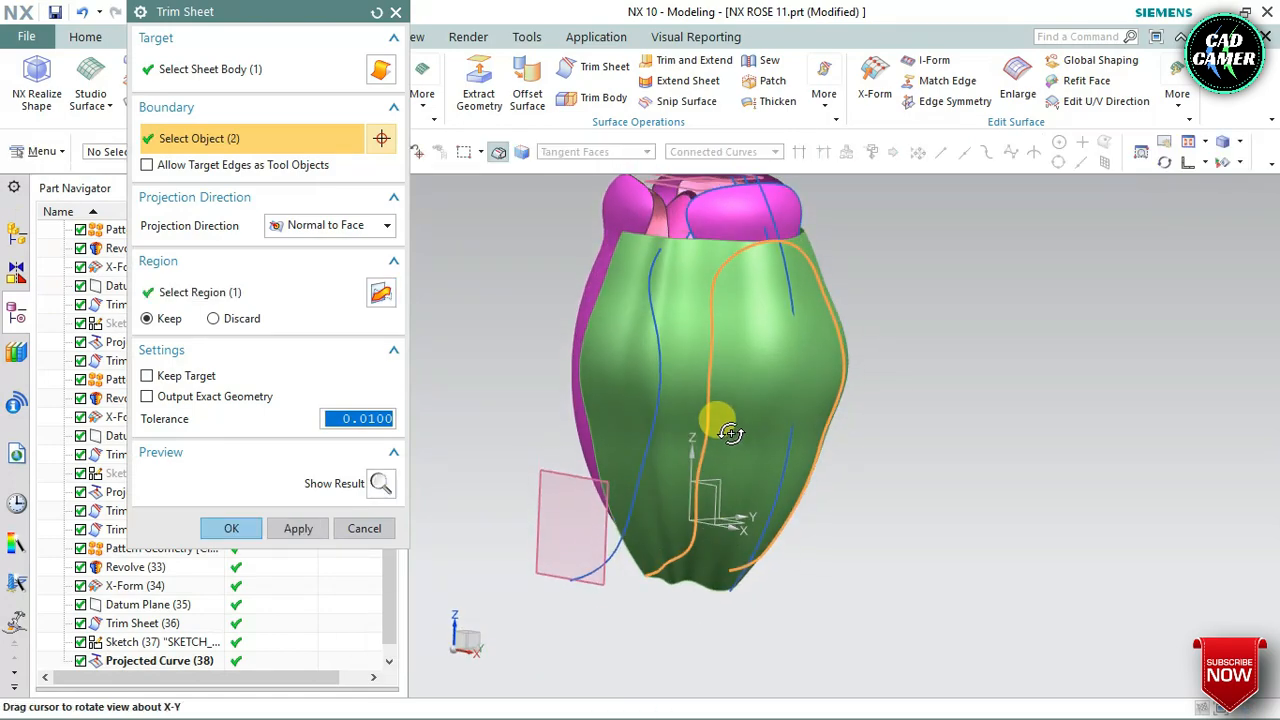
click(248, 302)
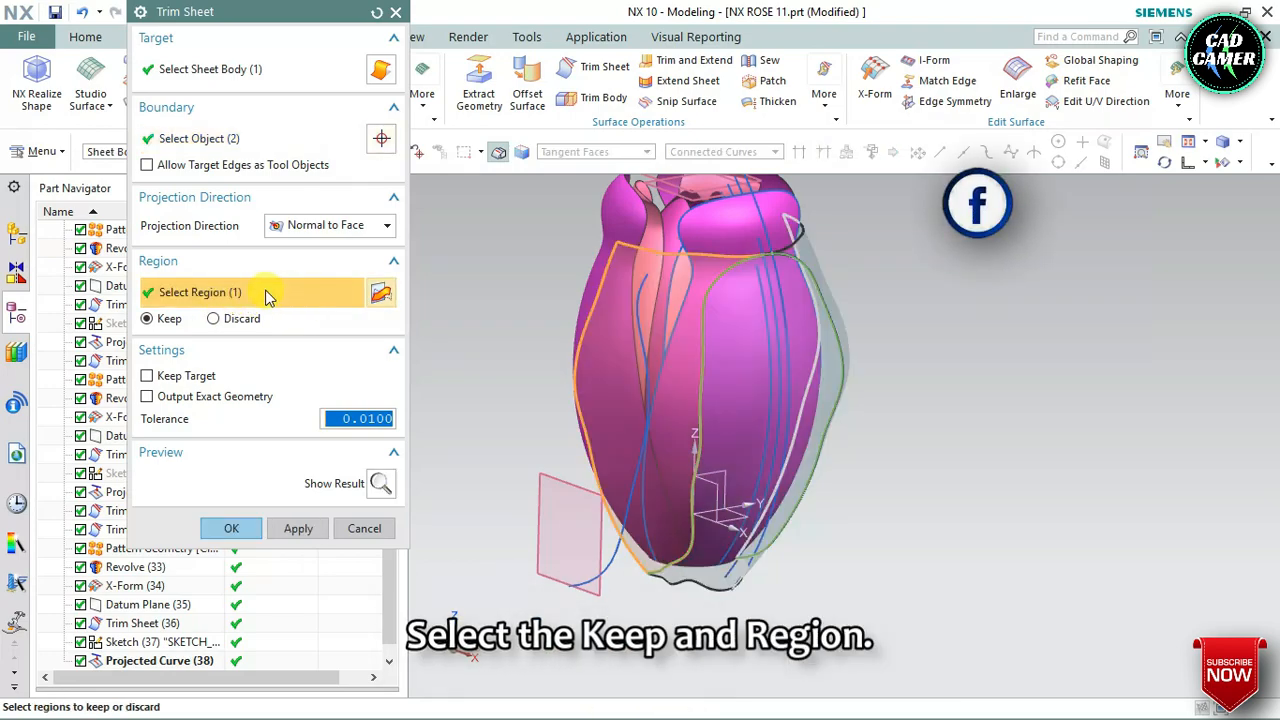
click(764, 322)
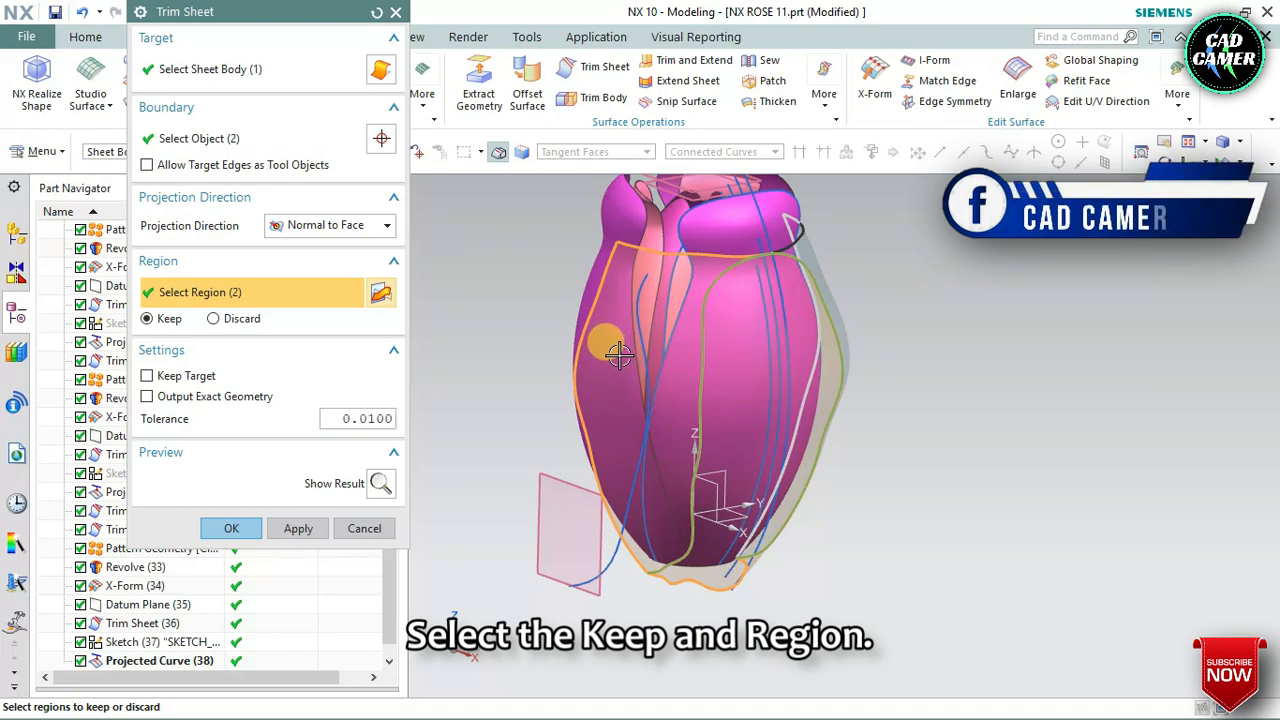
click(238, 538)
Start the Pattern Geometry command for the newly trimmed petal sheet
middle_drag(543, 466, 620, 450)
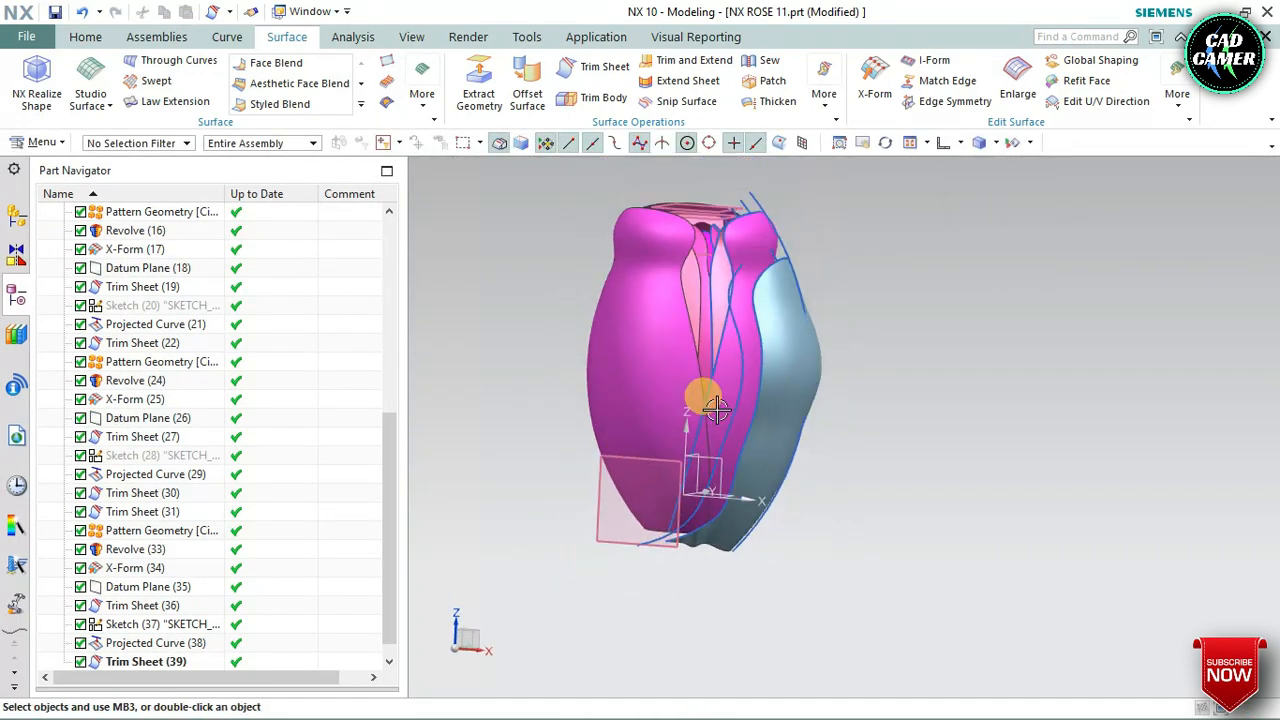
middle_drag(720, 335, 560, 183)
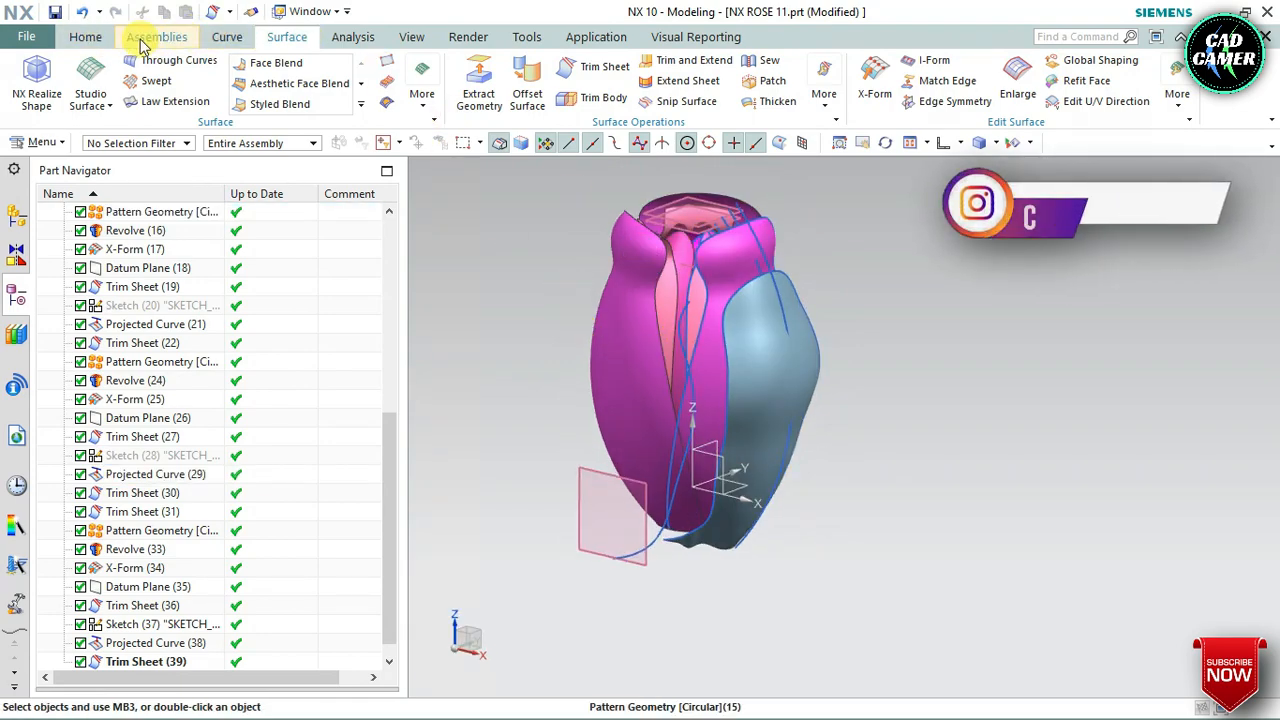
click(82, 40)
click(545, 95)
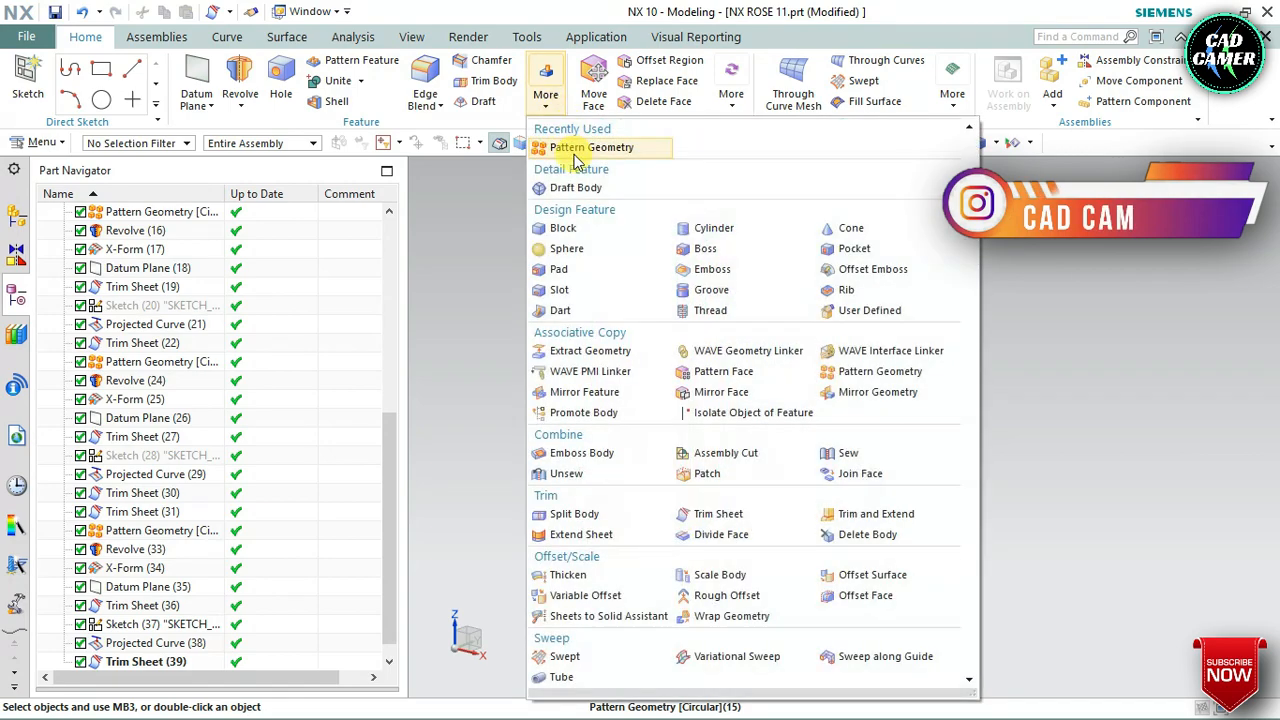
click(690, 350)
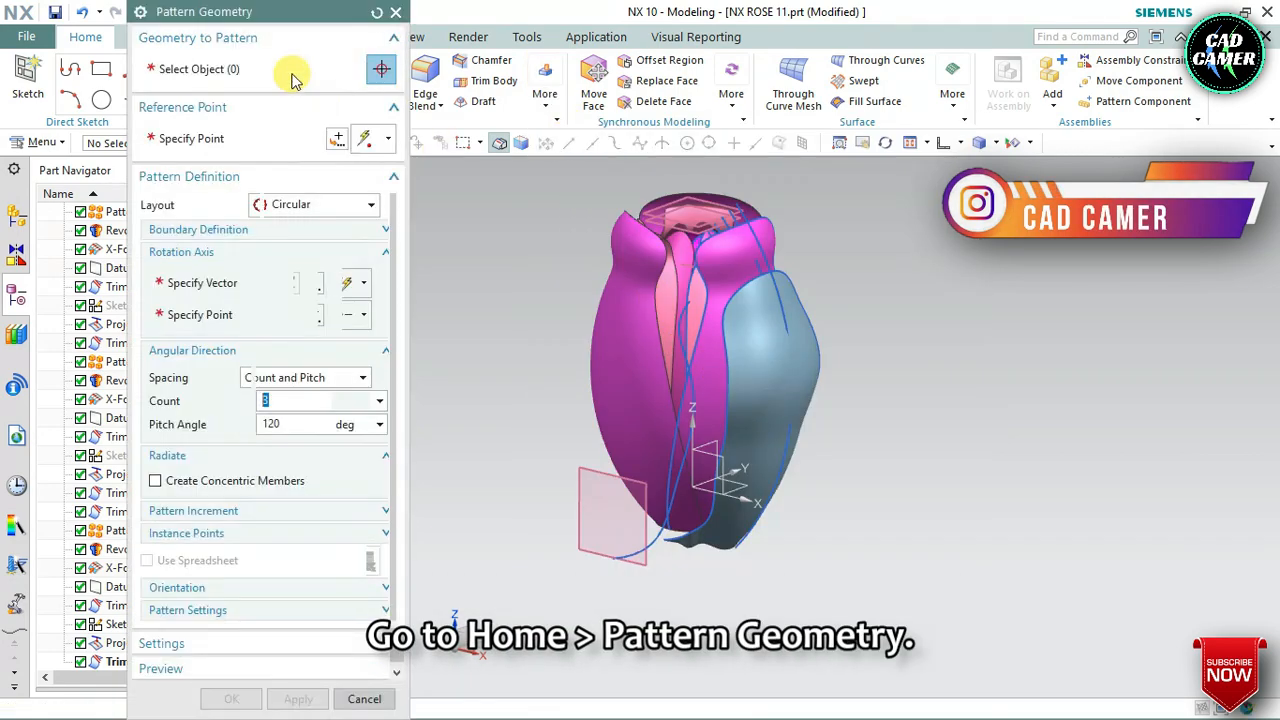
click(255, 68)
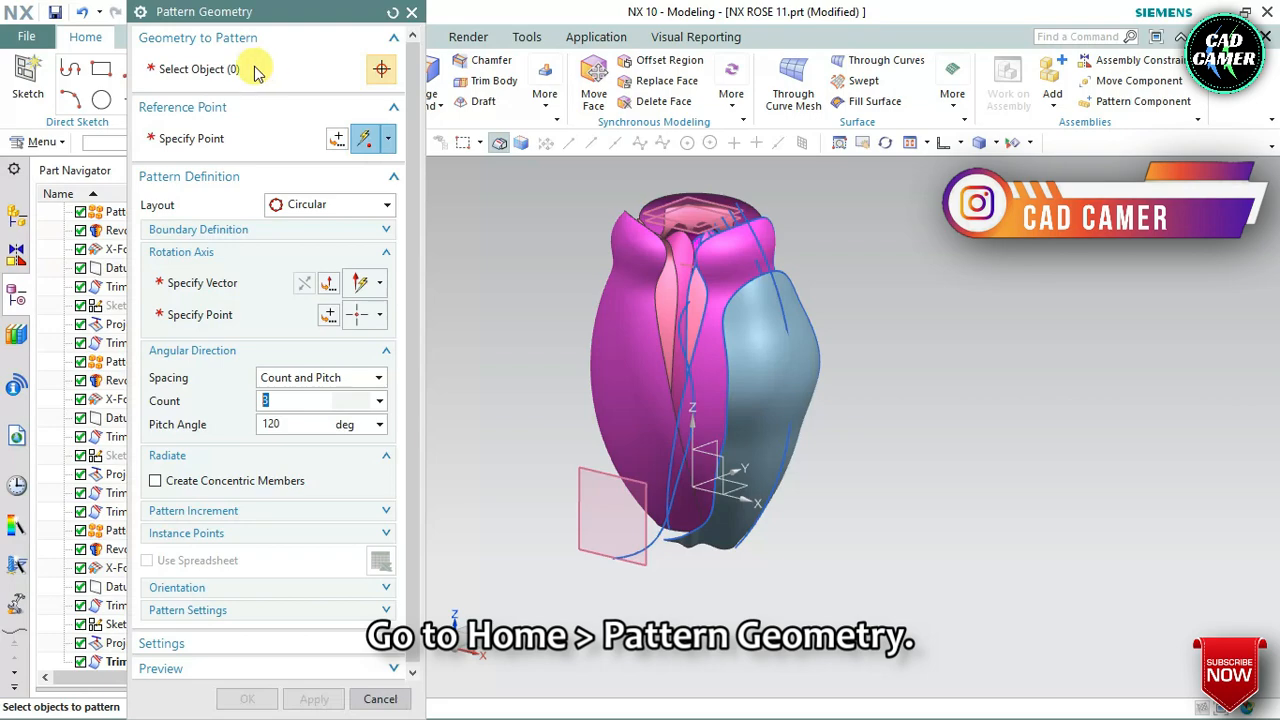
click(185, 70)
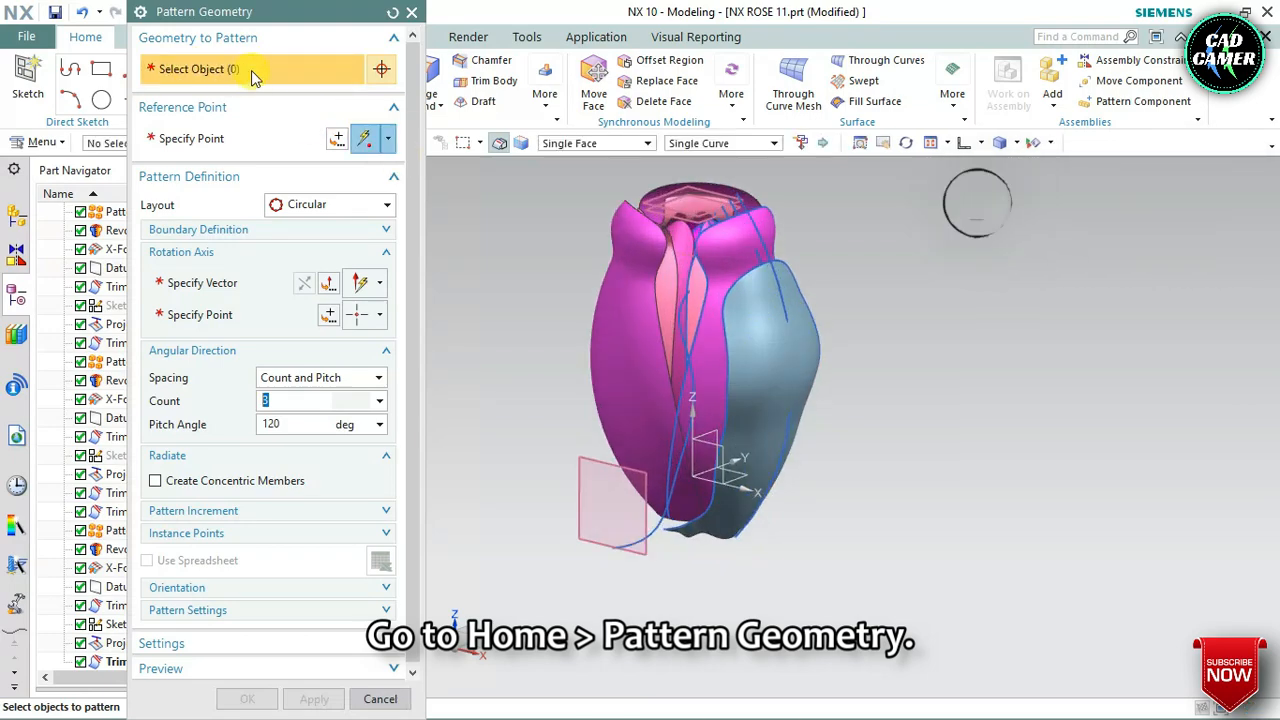
click(740, 318)
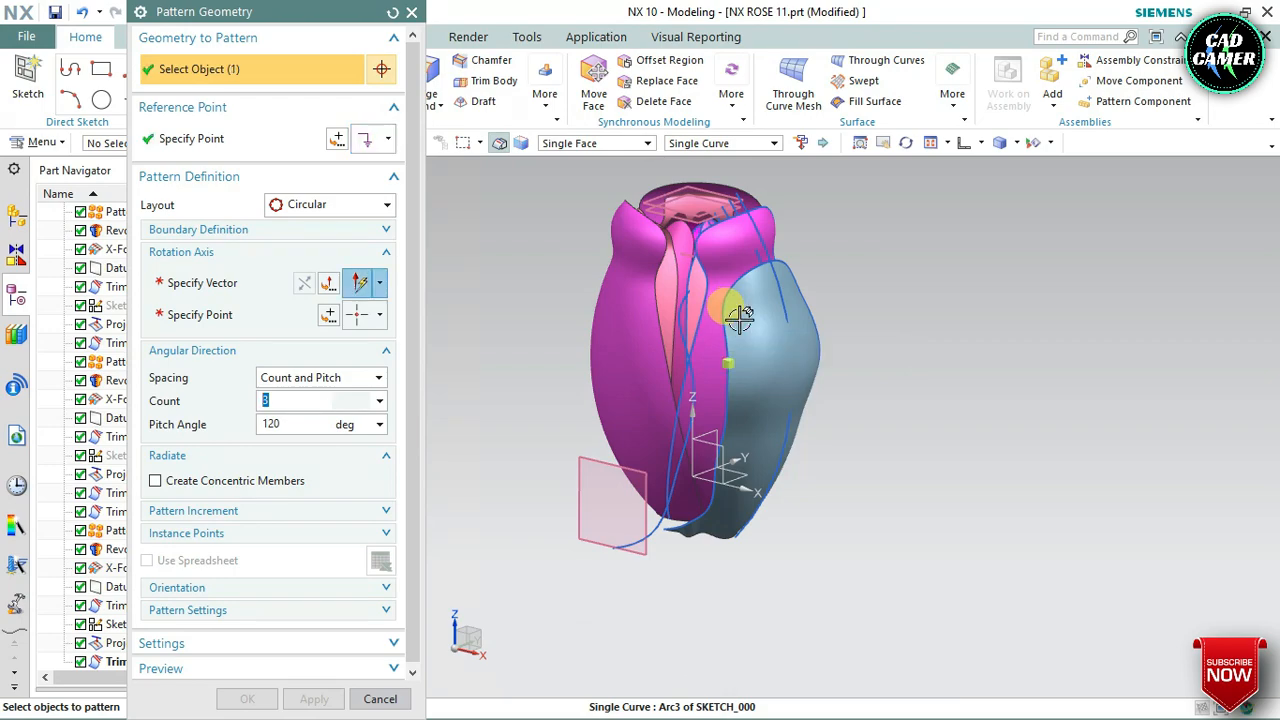
scroll(740, 318, down, 2)
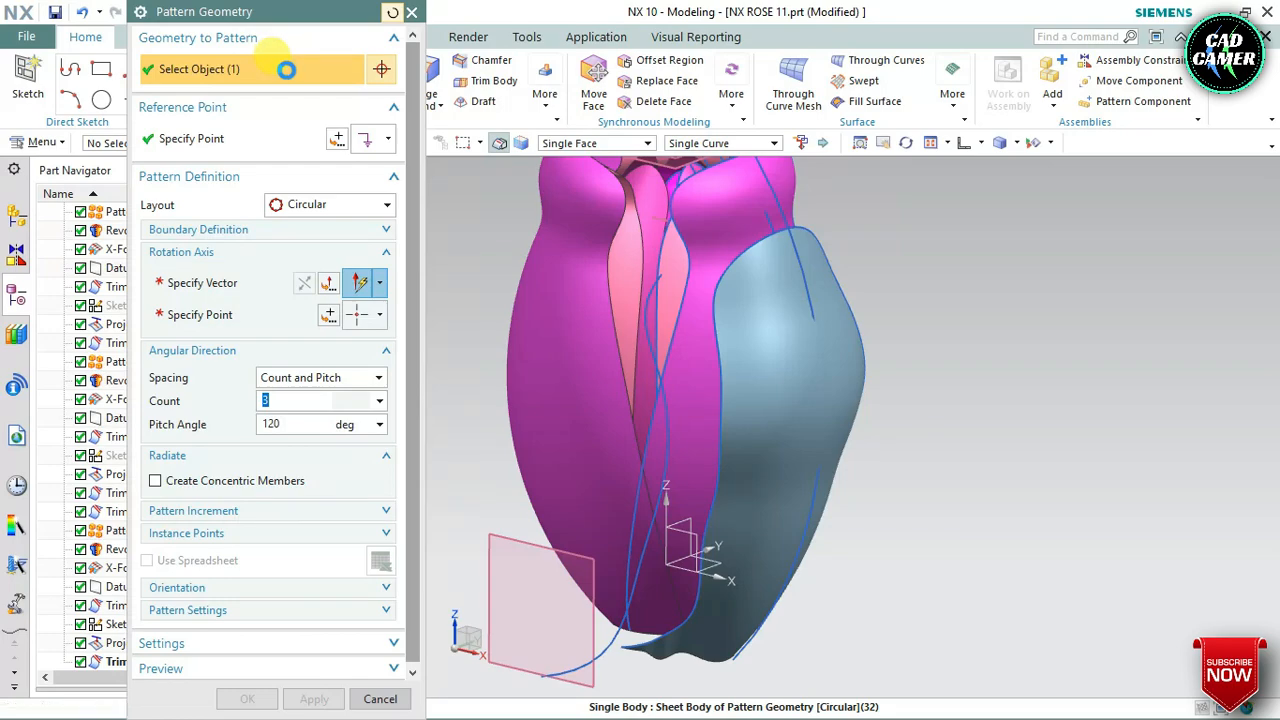
Select the trimmed petal's sheet body, Sheet Body of Revolve(33), as the geometry to pattern and set the layout to Circular
click(216, 72)
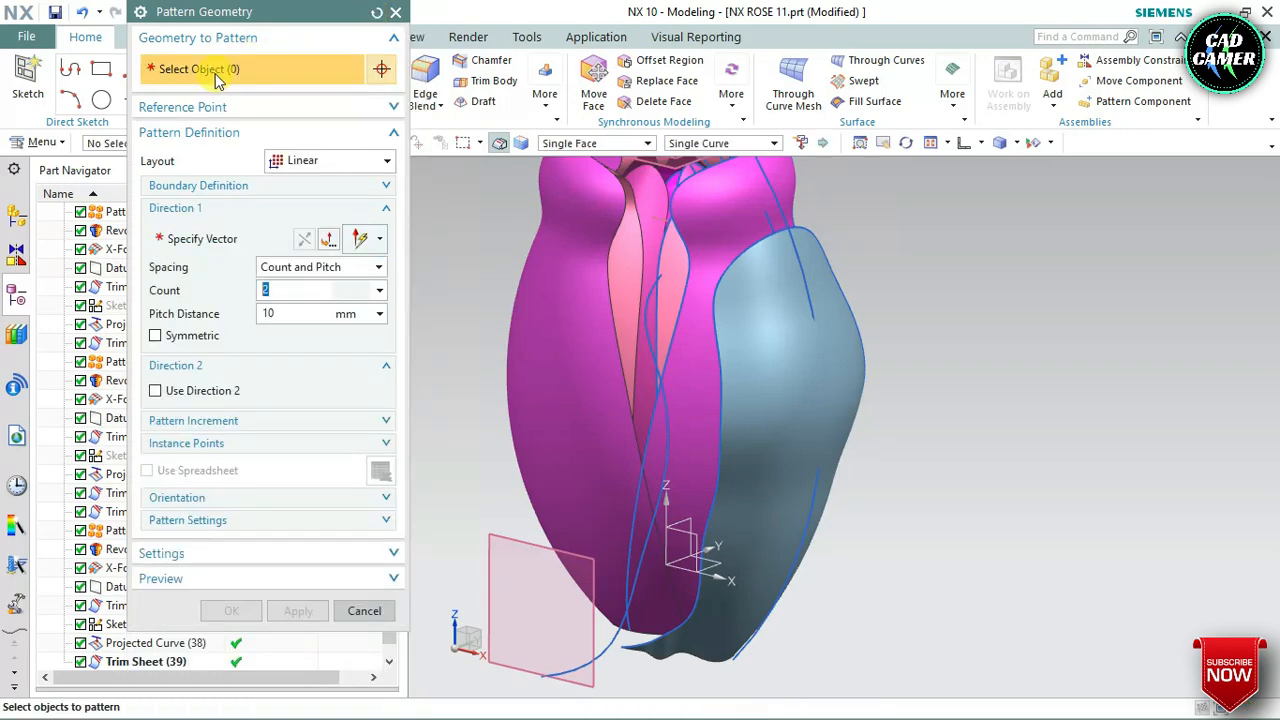
right_click(820, 368)
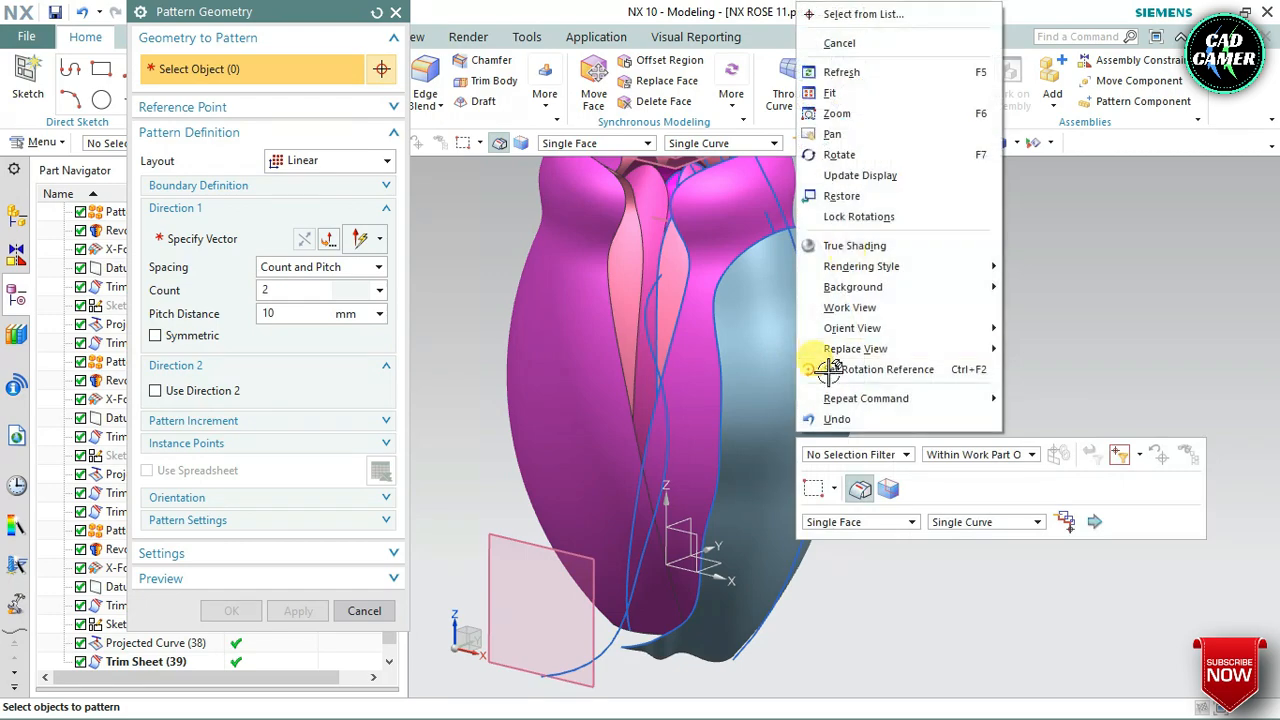
click(820, 18)
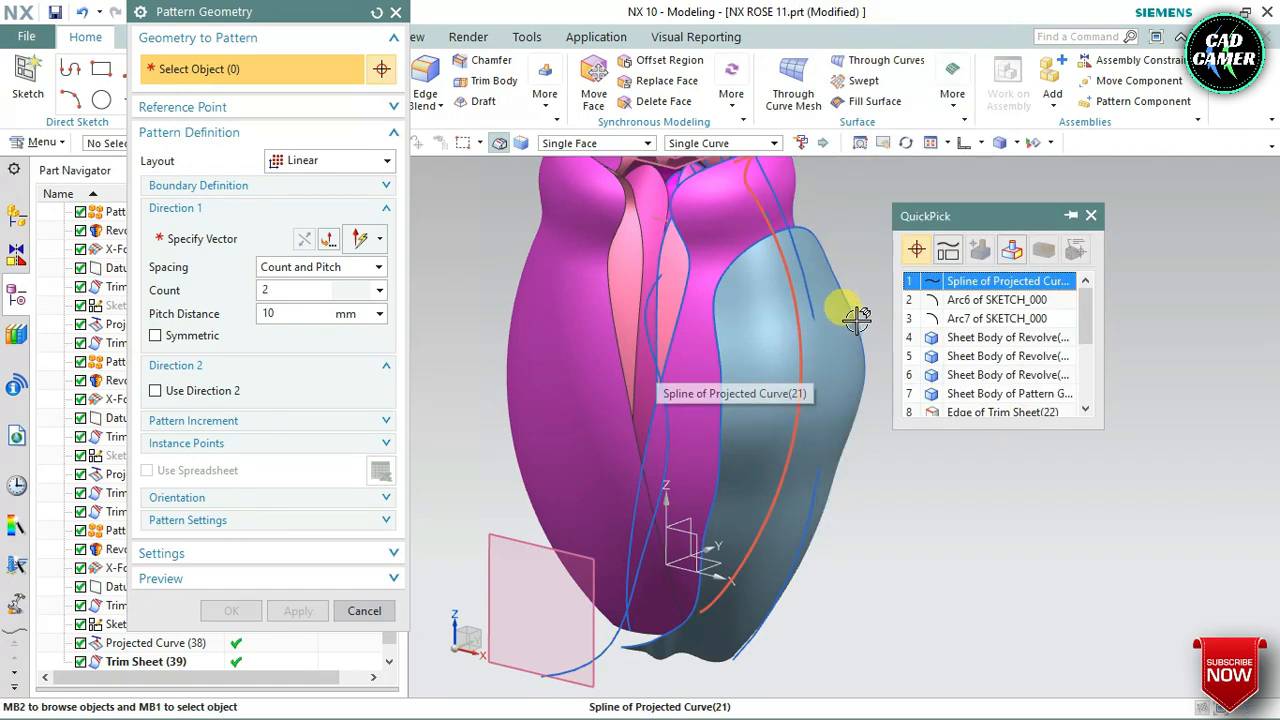
click(952, 338)
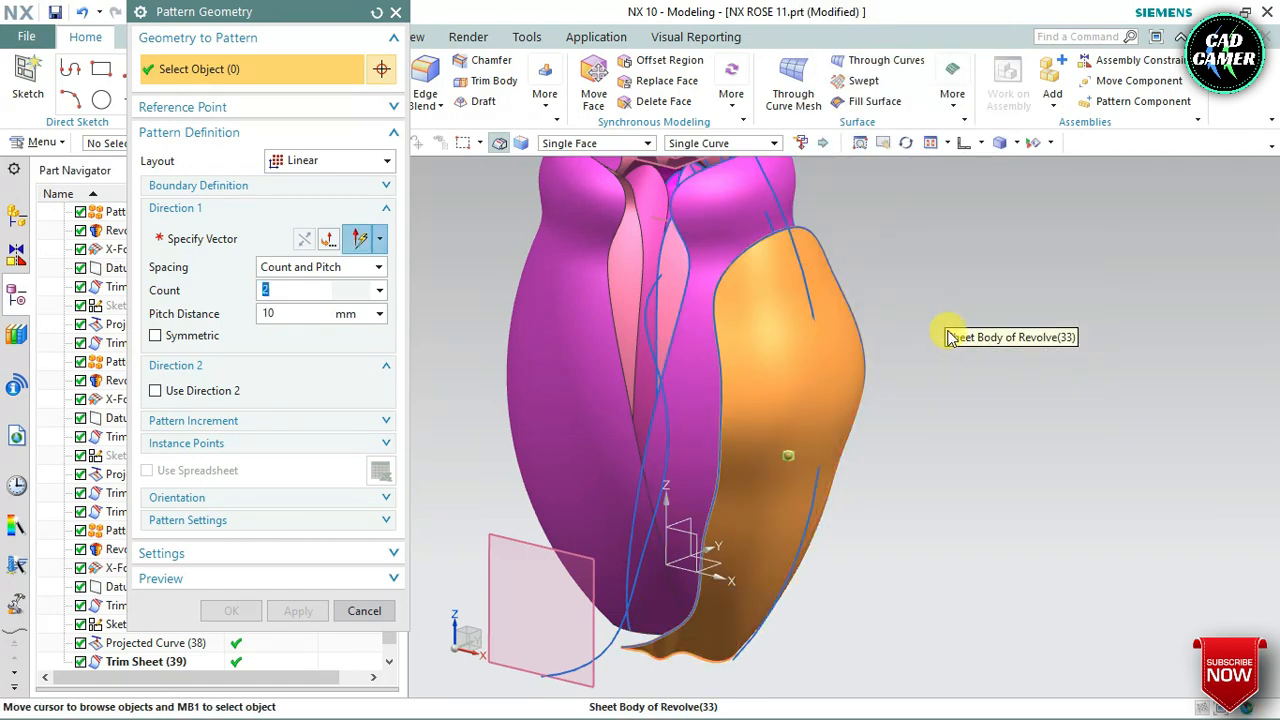
click(322, 168)
click(314, 184)
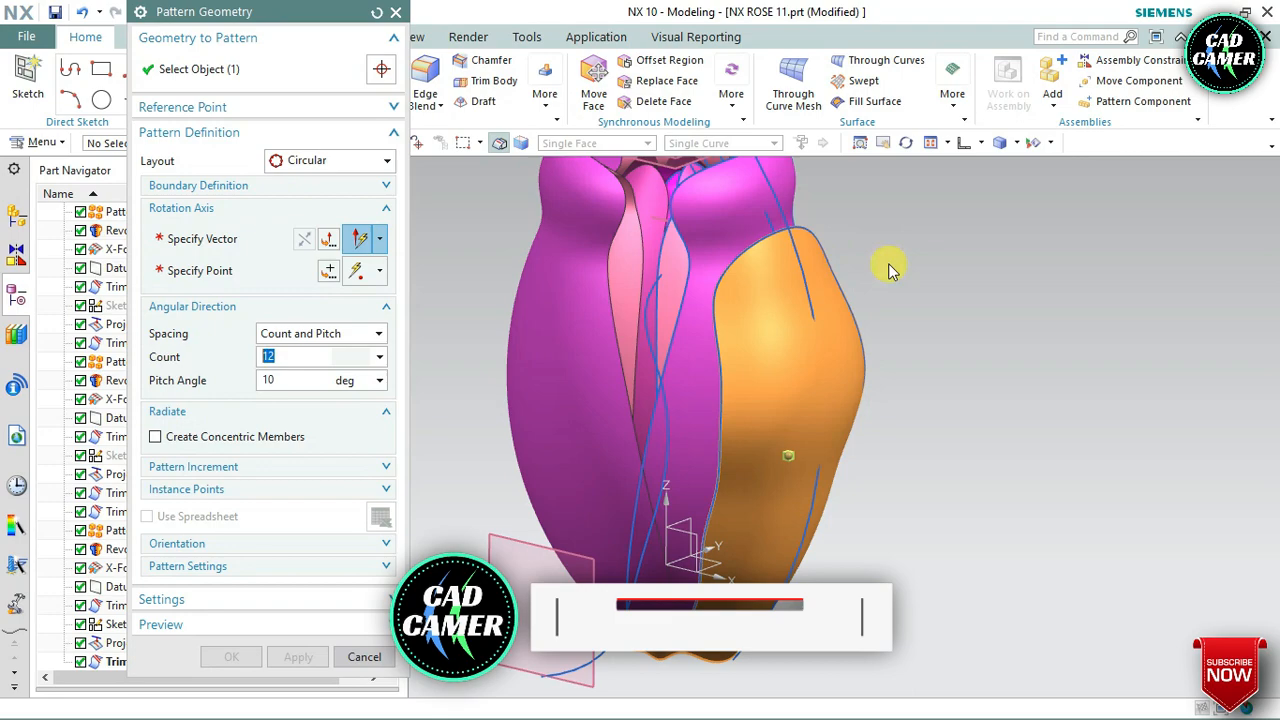
Define the pattern's rotation axis with the datum coordinate system's Z axis and its origin point
click(174, 241)
middle_drag(871, 263, 829, 366)
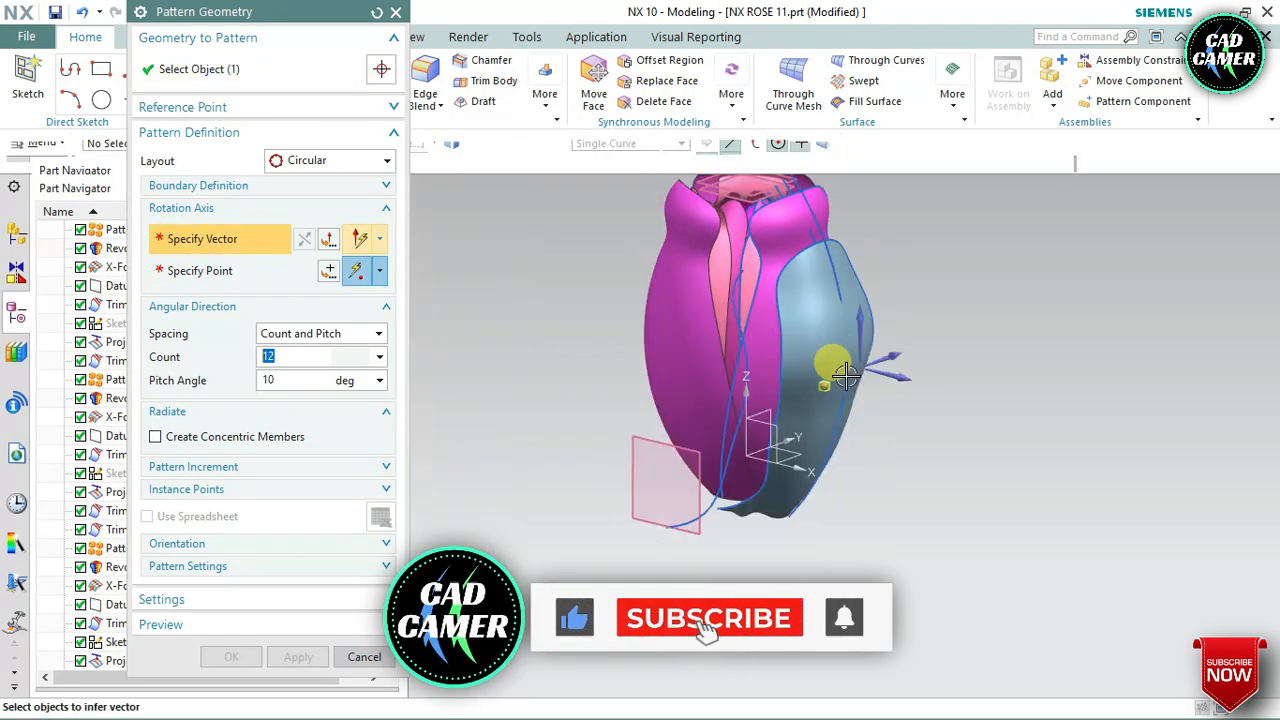
click(760, 328)
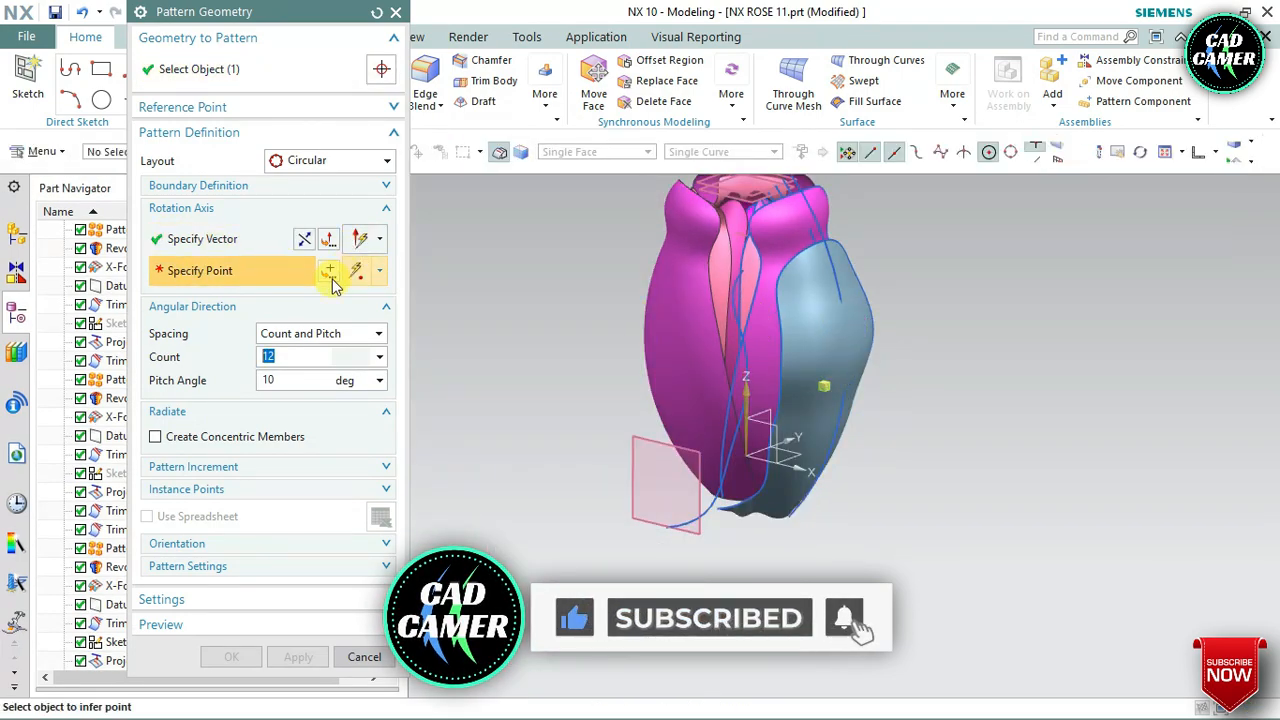
click(331, 277)
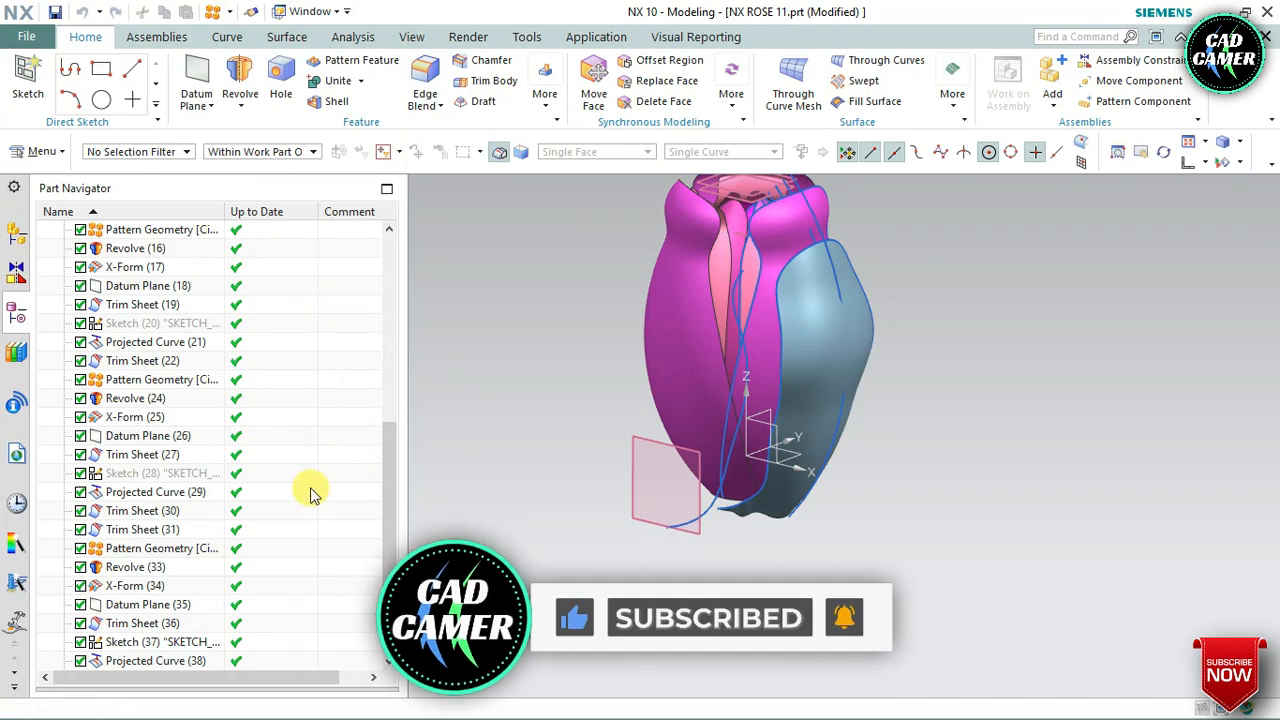
click(297, 368)
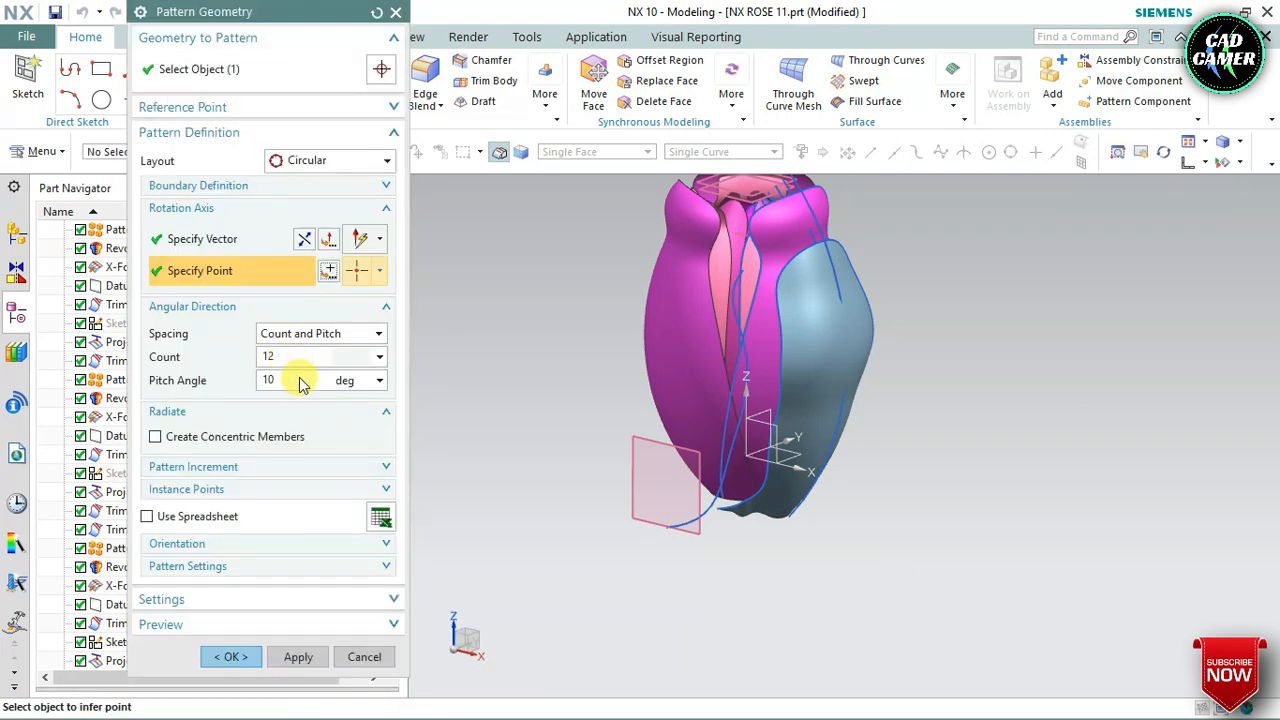
Set the circular pattern's count to 5 and pitch angle to 360/5 degrees, and create the patterned petals
click(298, 360)
double_click(309, 357)
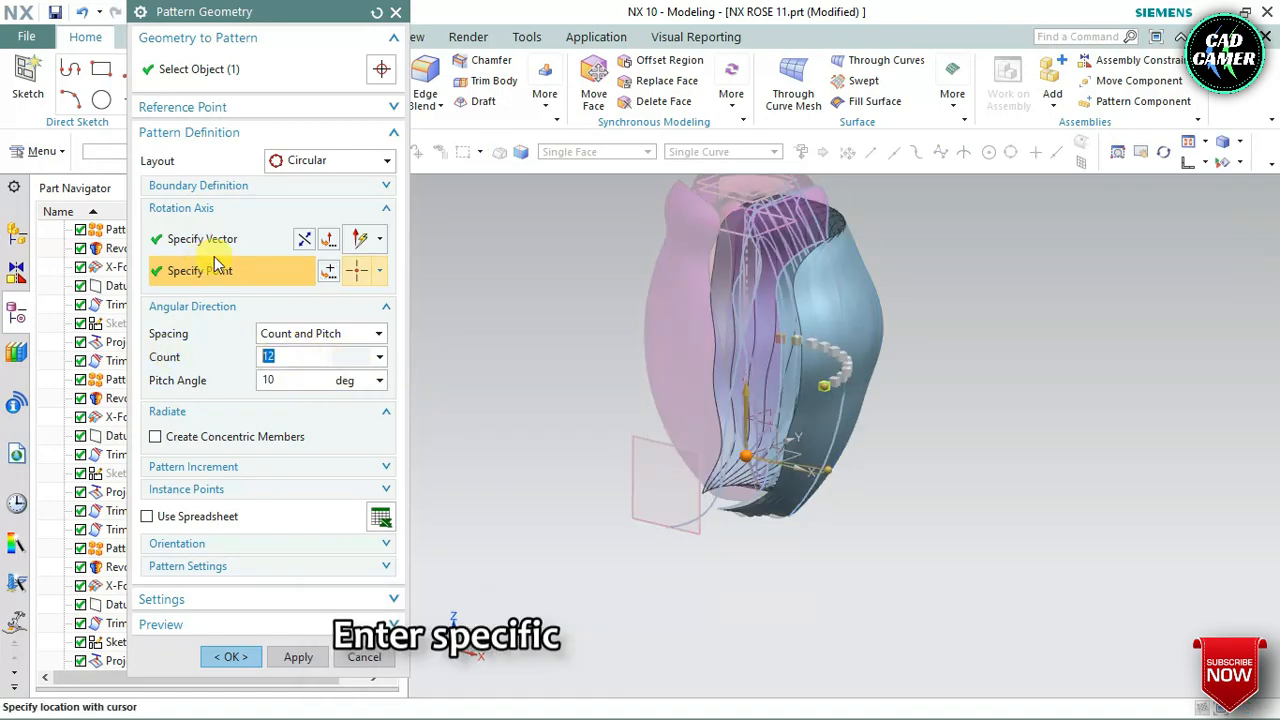
text(5)
key(Tab)
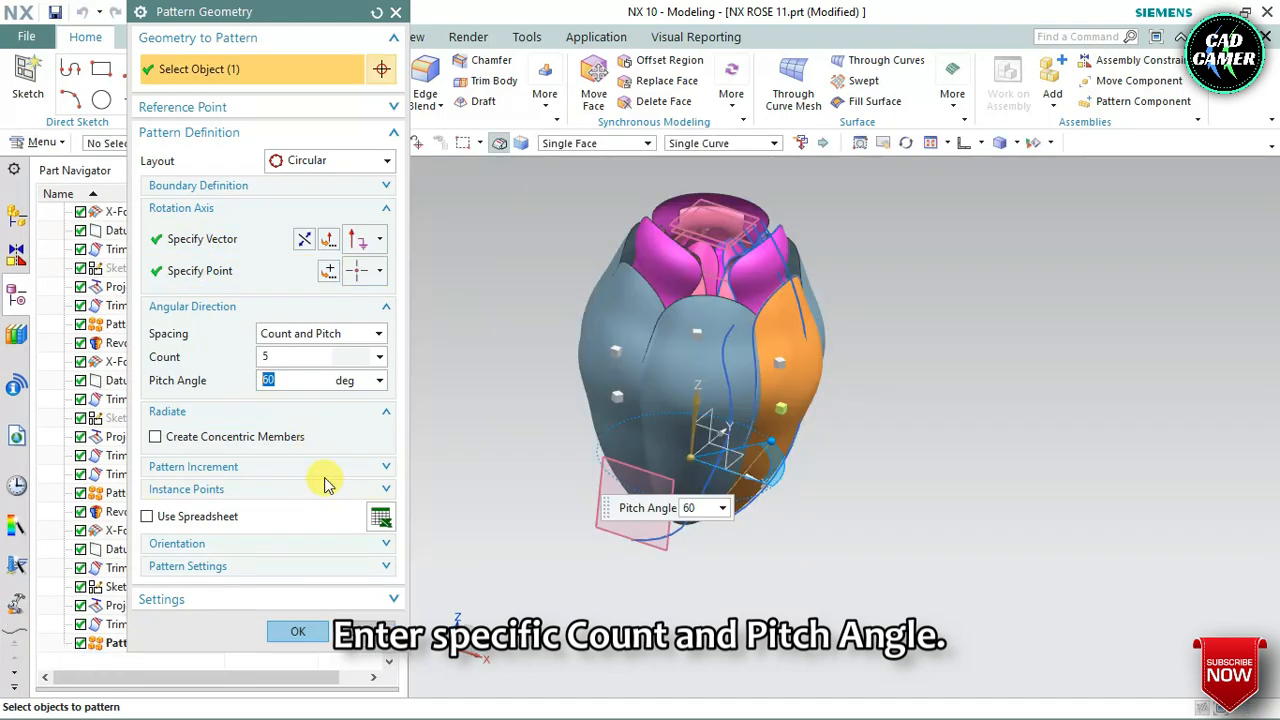
text(360)
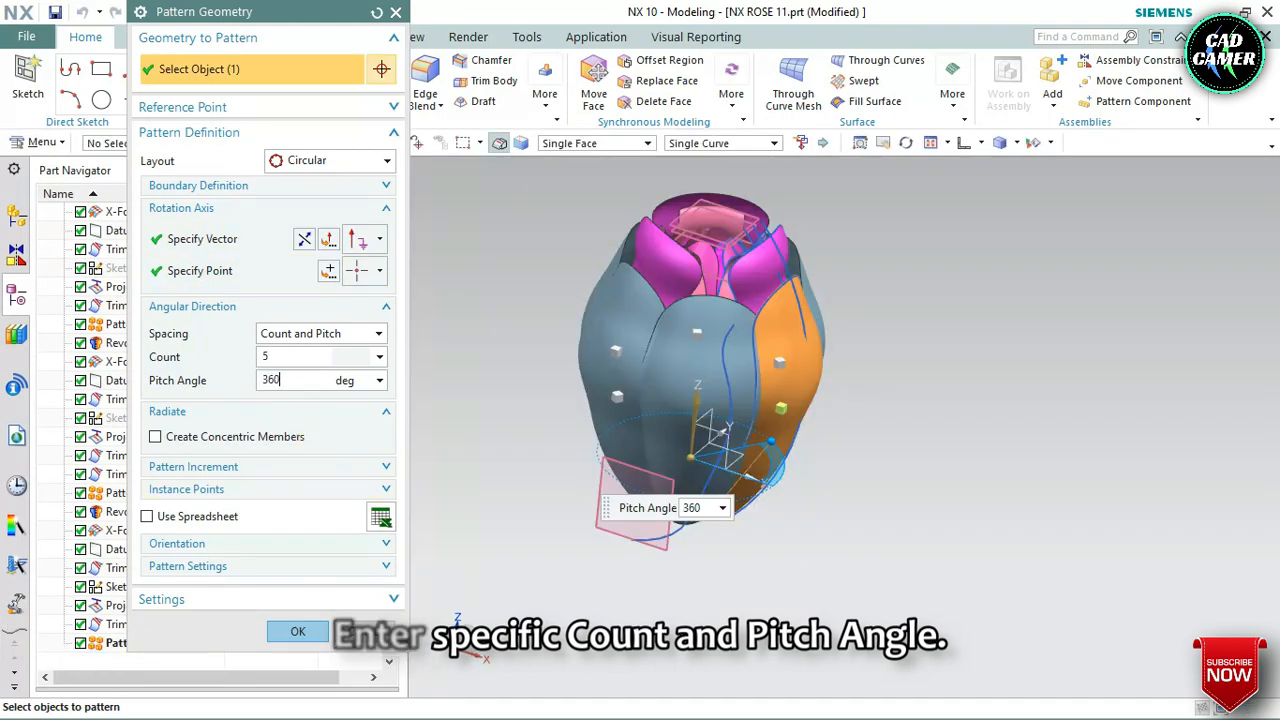
text(/5)
key(Return)
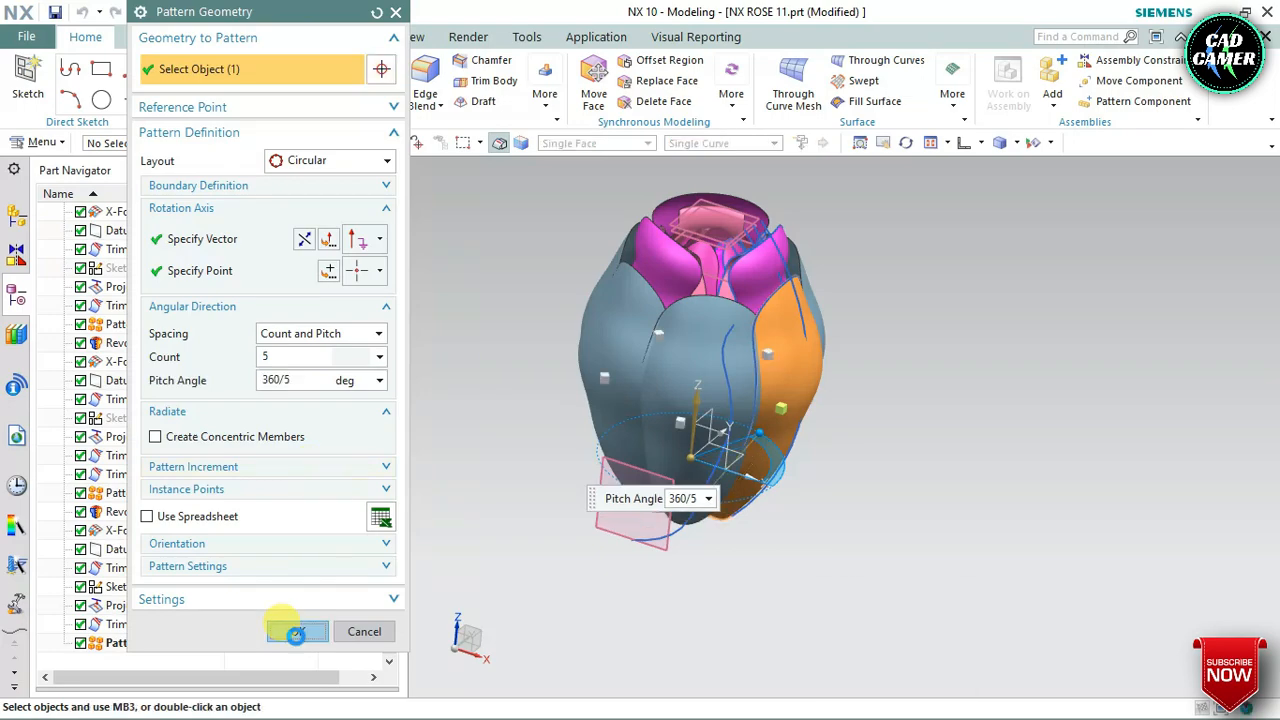
click(290, 628)
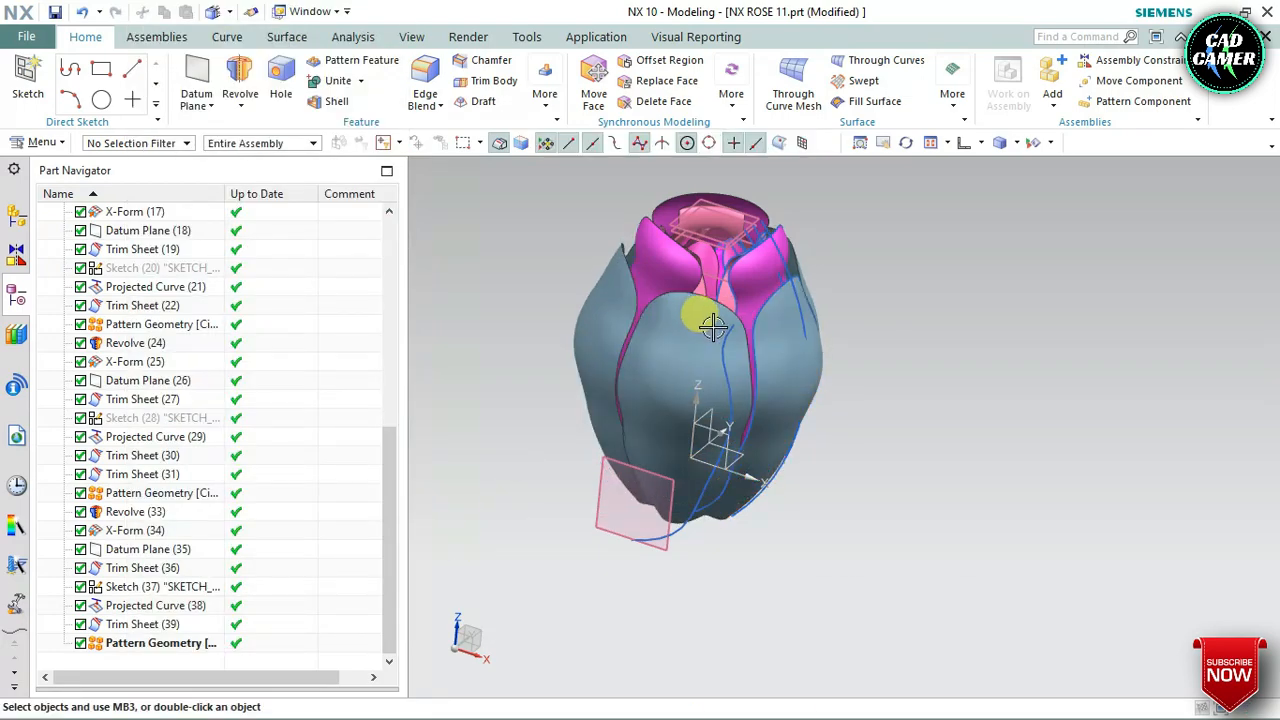
Assign a vibrant pink feature face color to Trim Sheet (39) and the new petal Pattern Geometry feature
middle_drag(712, 318, 863, 357)
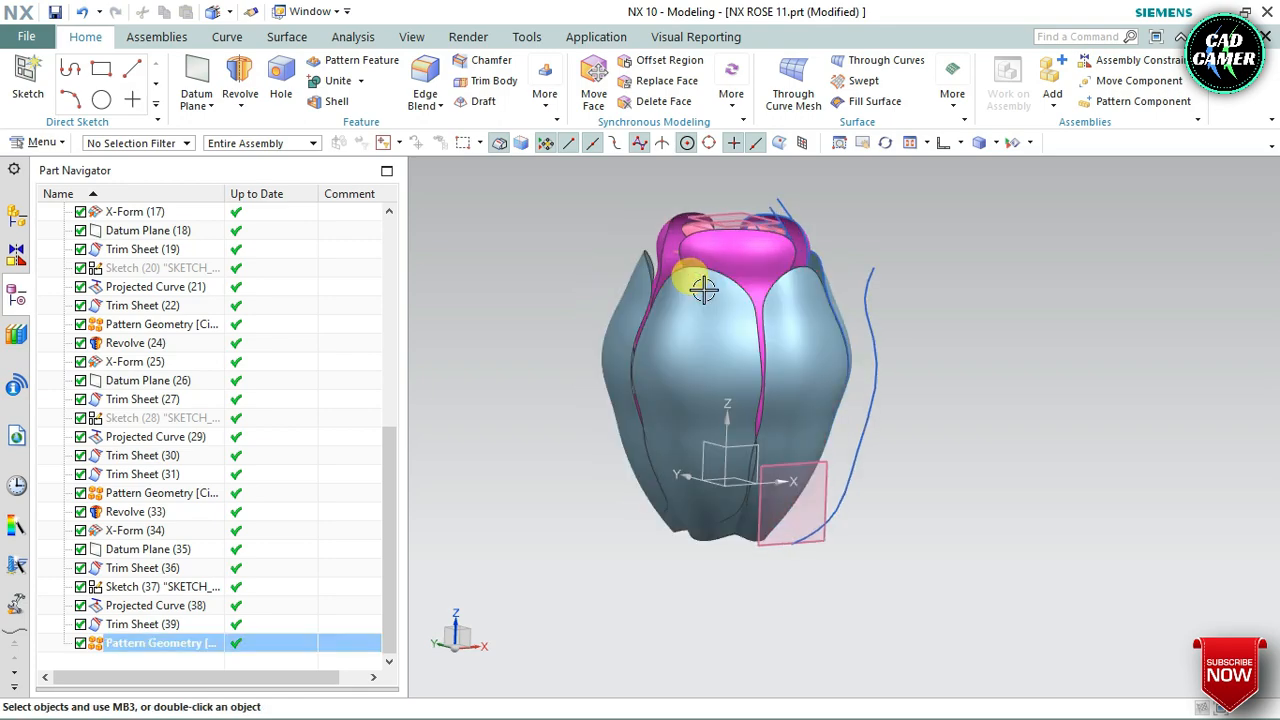
click(125, 645)
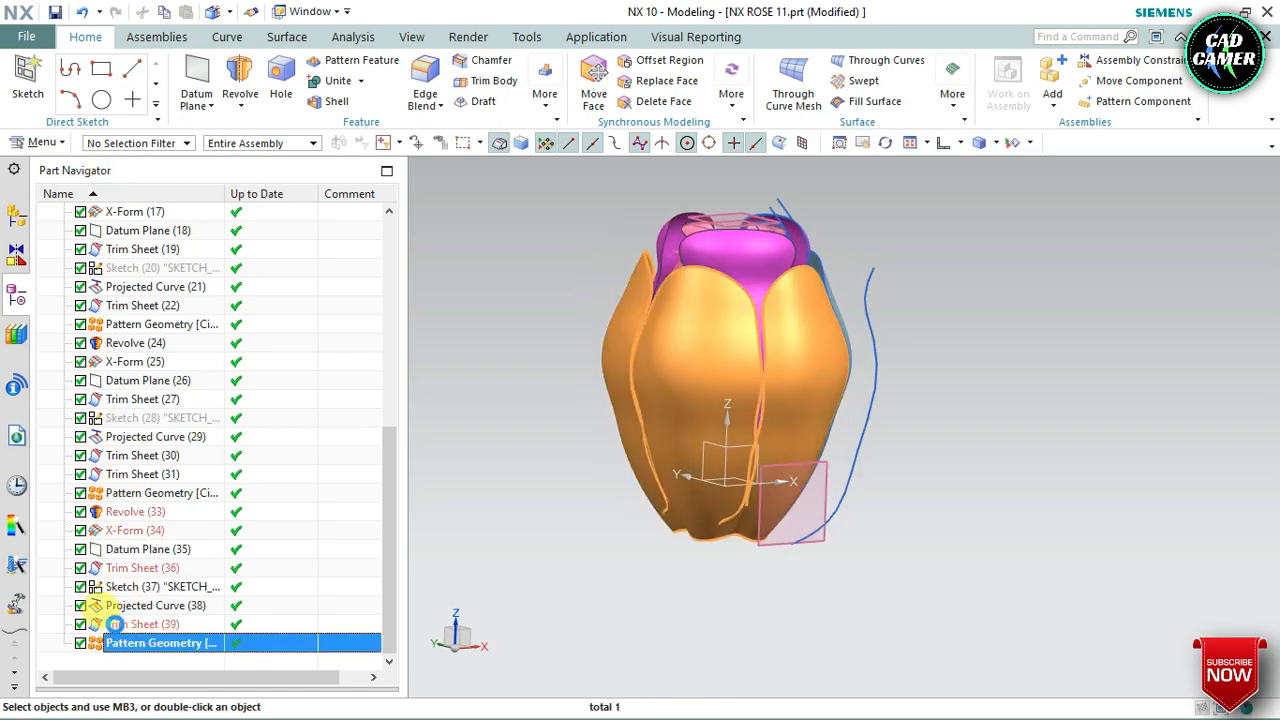
ctrl+click(115, 624)
right_click(115, 625)
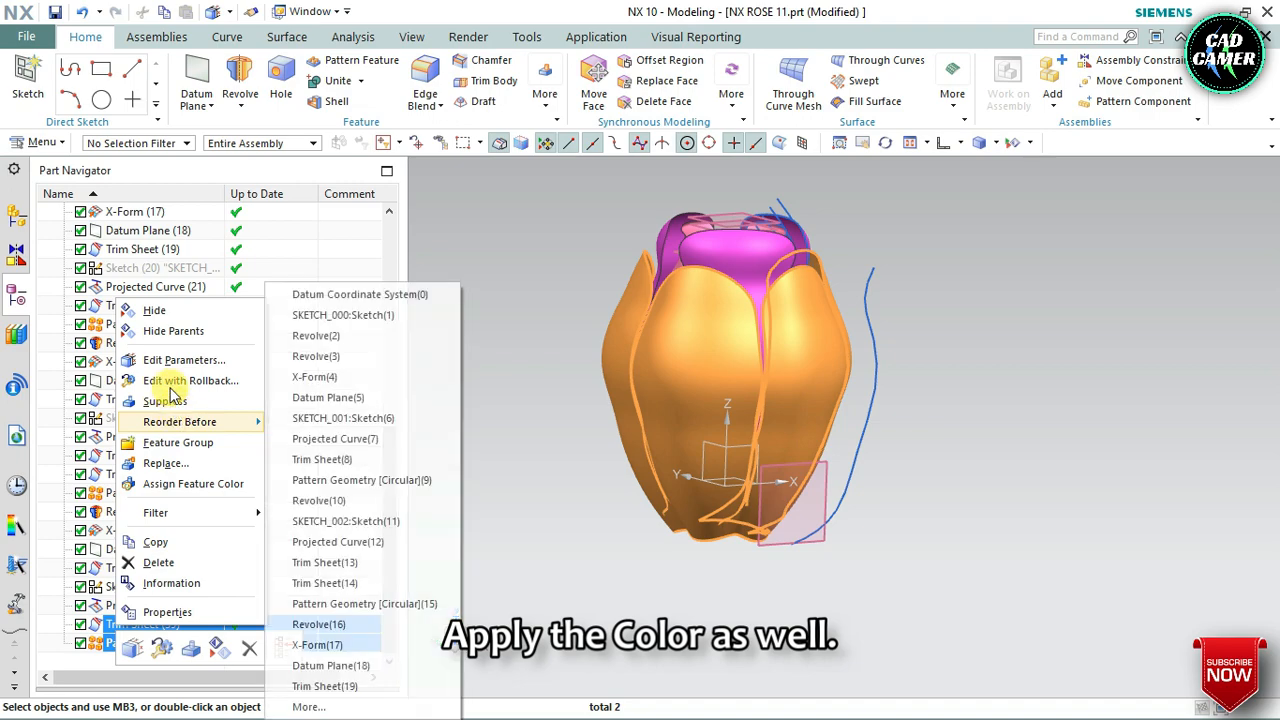
click(211, 484)
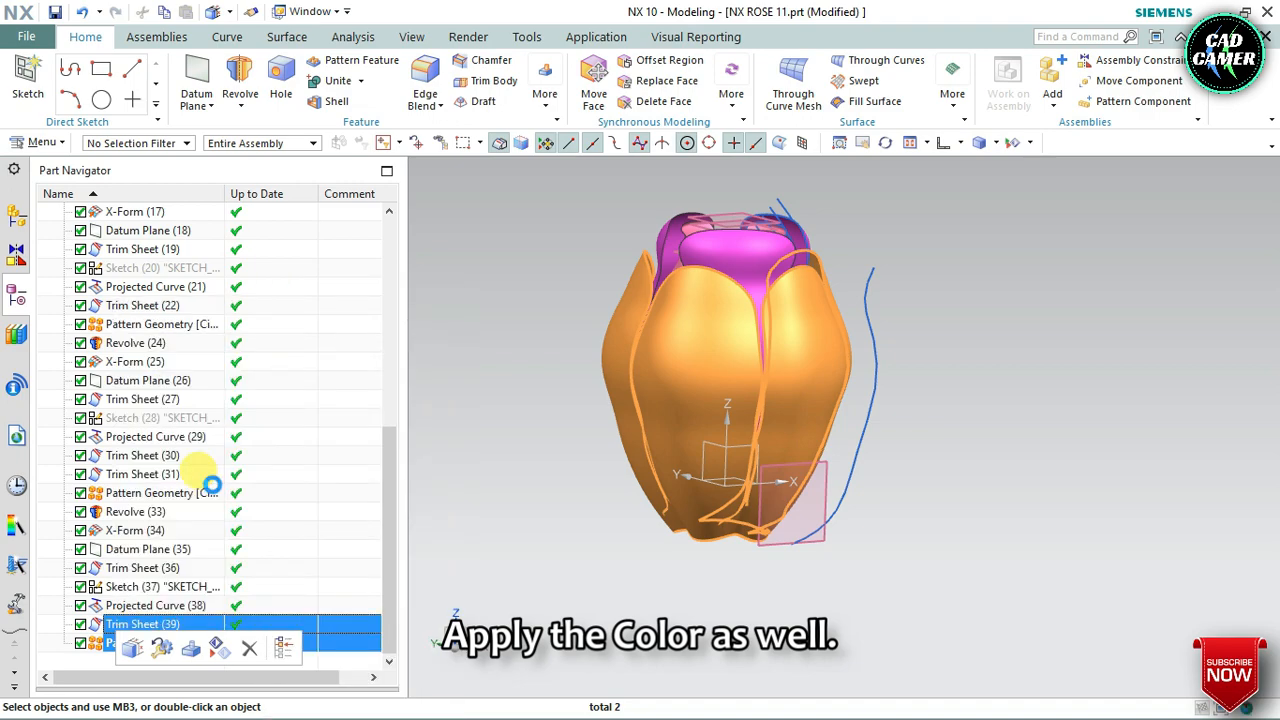
click(150, 160)
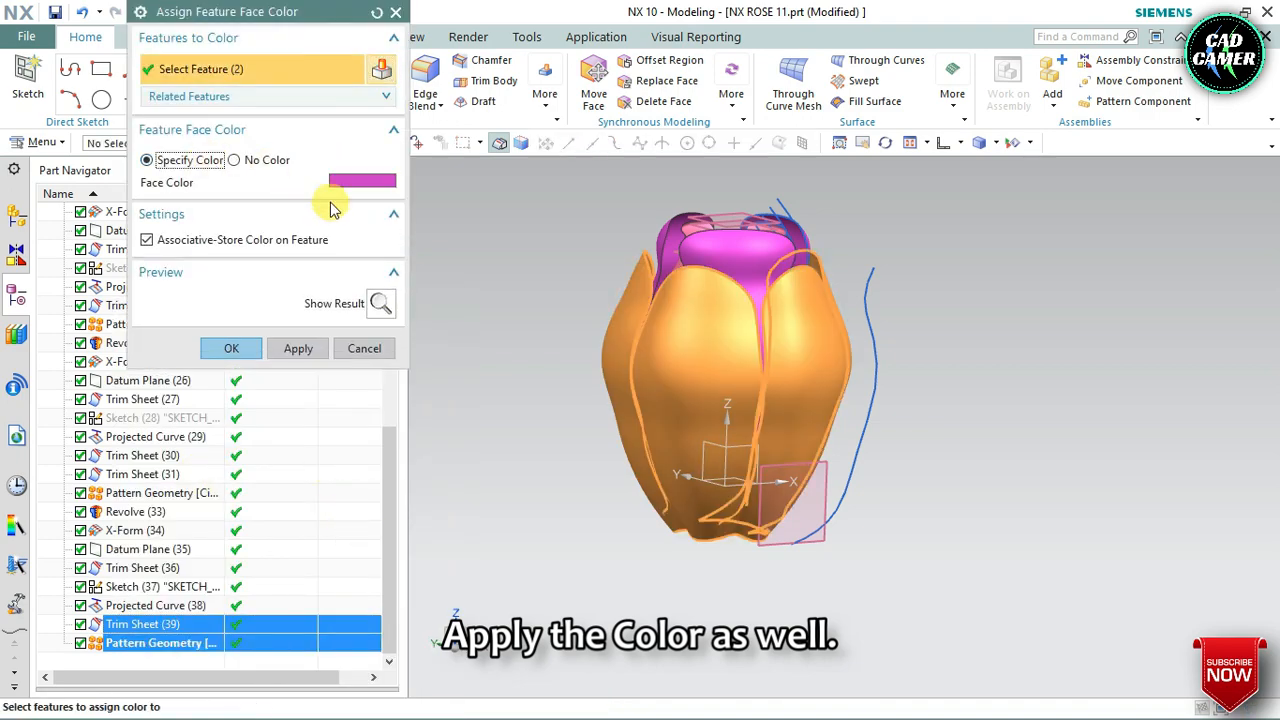
click(357, 190)
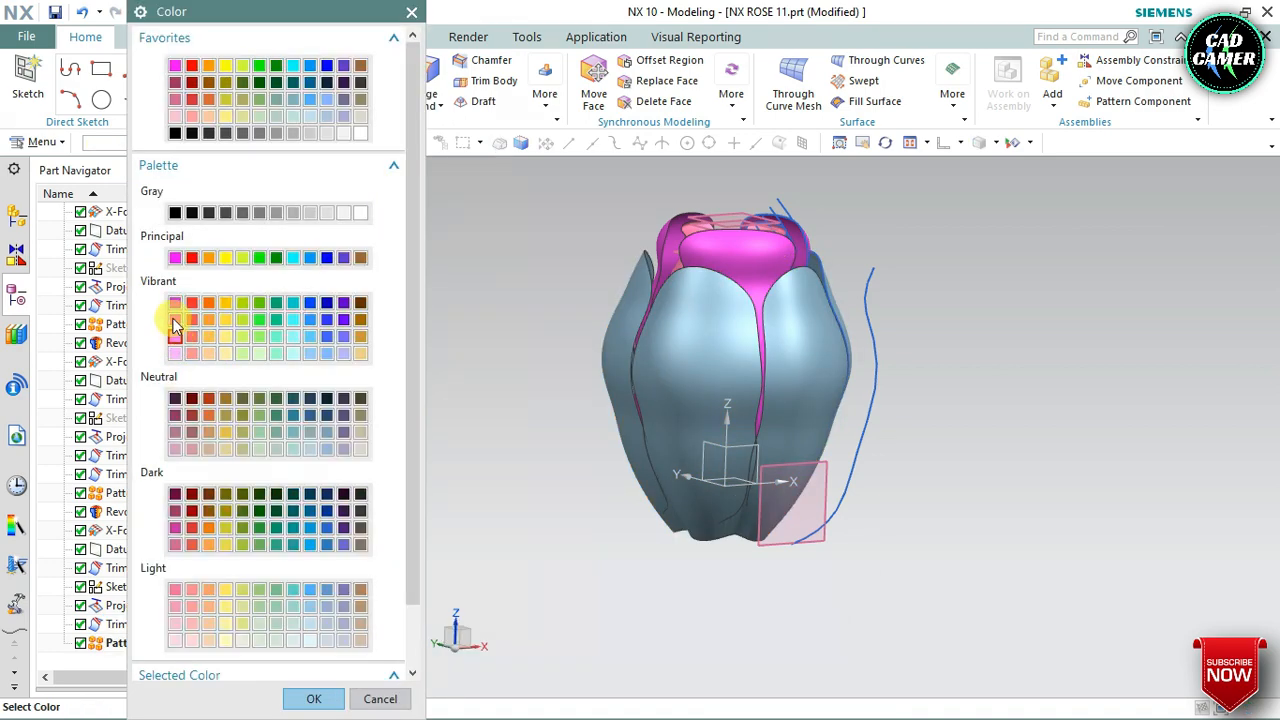
click(313, 697)
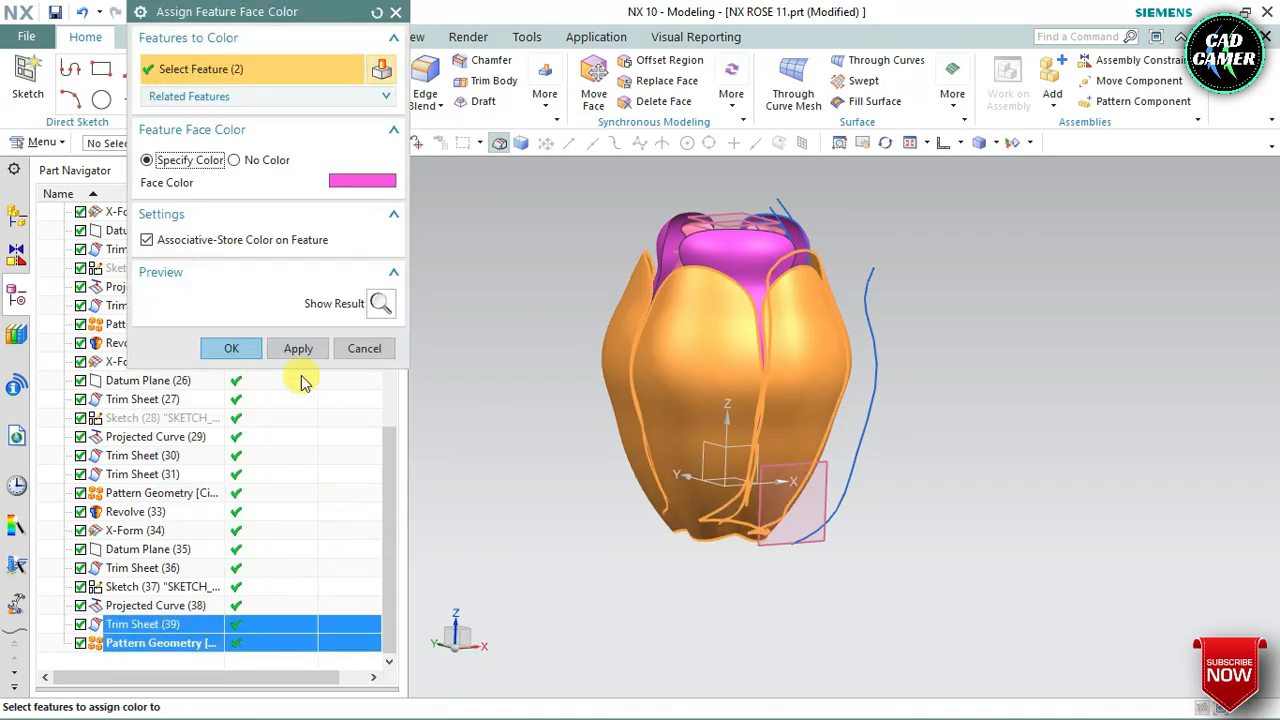
click(232, 349)
Inspect the recolored outer petals from several sides and save the part
middle_drag(543, 406, 509, 401)
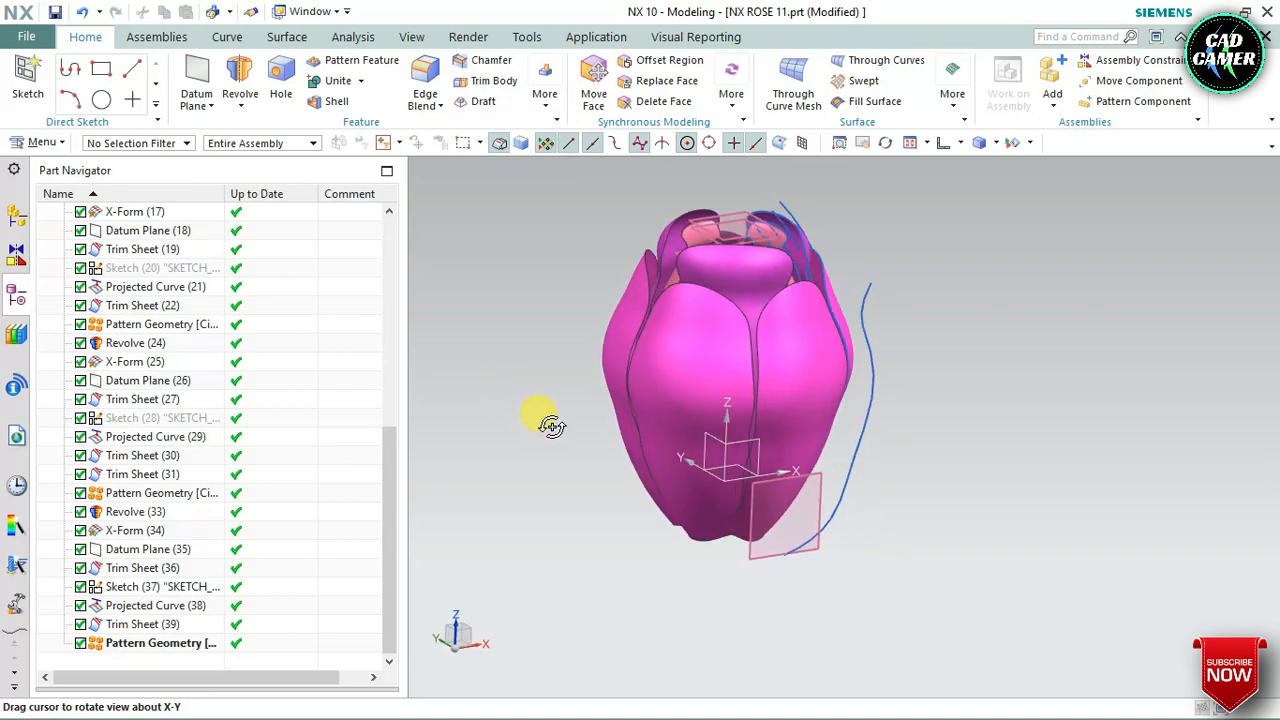
drag(552, 427, 584, 424)
middle_drag(584, 424, 596, 433)
middle_drag(727, 459, 686, 458)
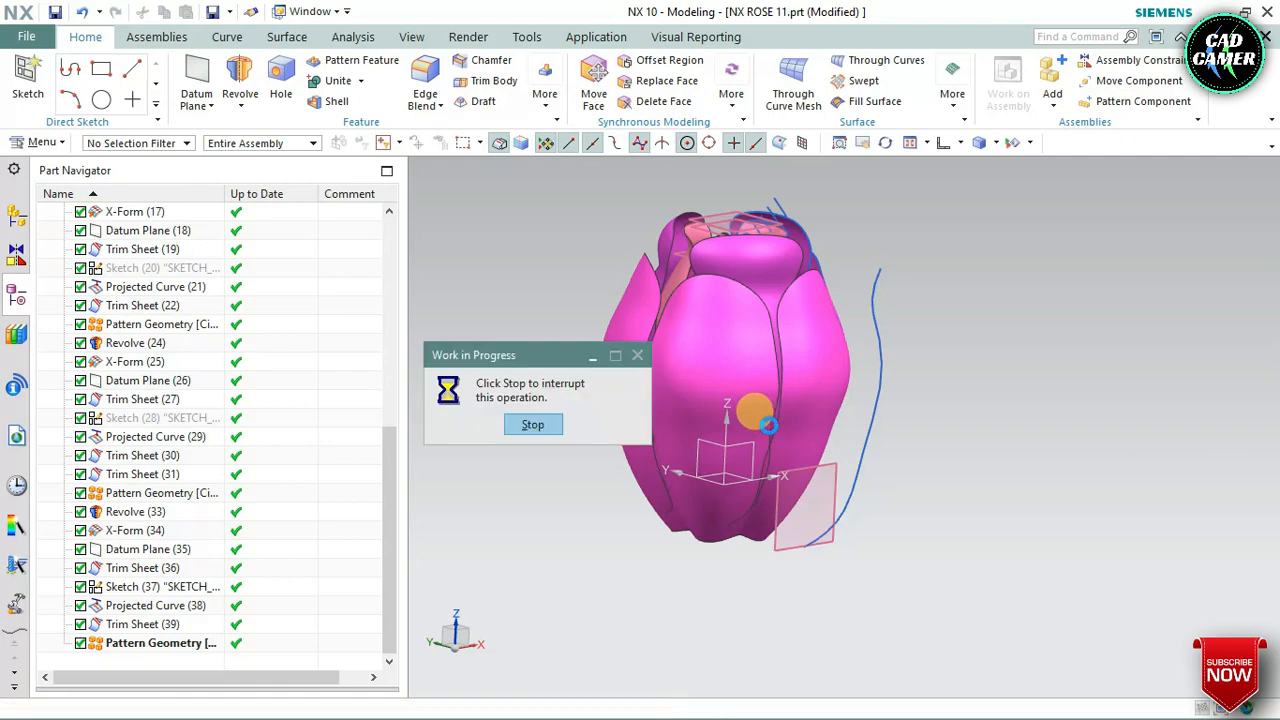
middle_drag(620, 556, 574, 523)
click(620, 362)
key(Escape)
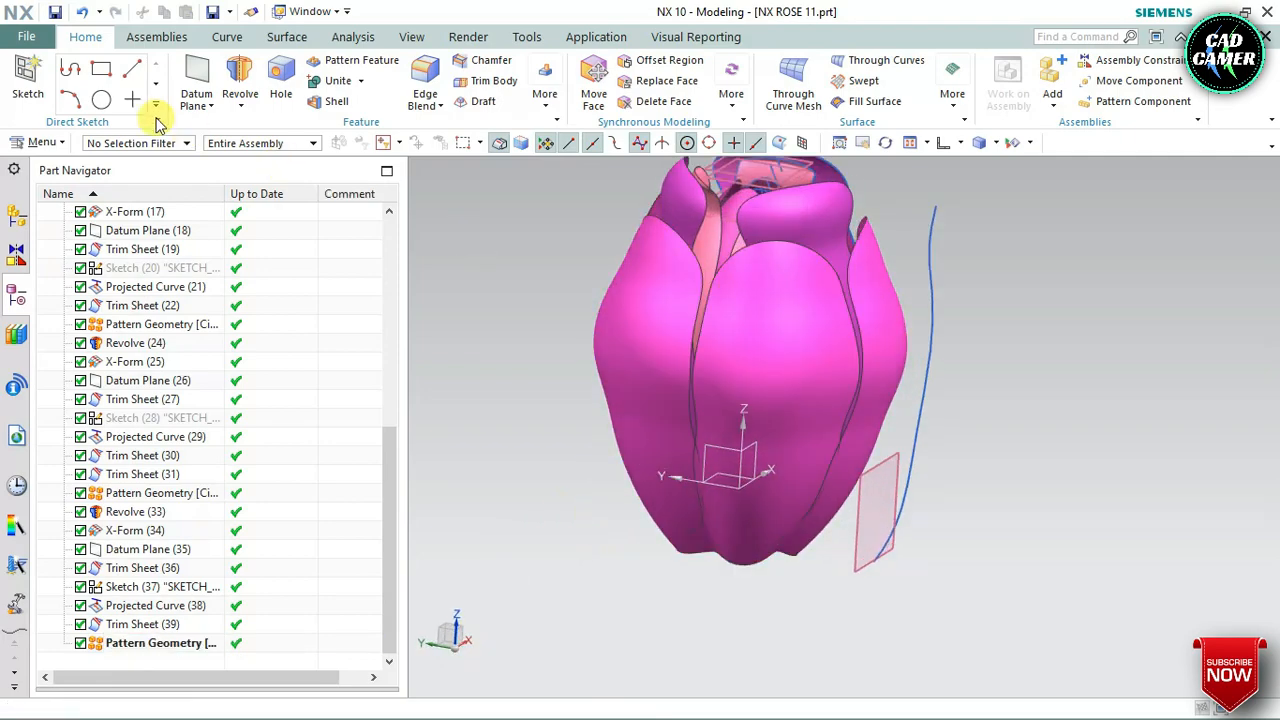
Create a new sketch on the YZ plane of the datum coordinate system
click(30, 77)
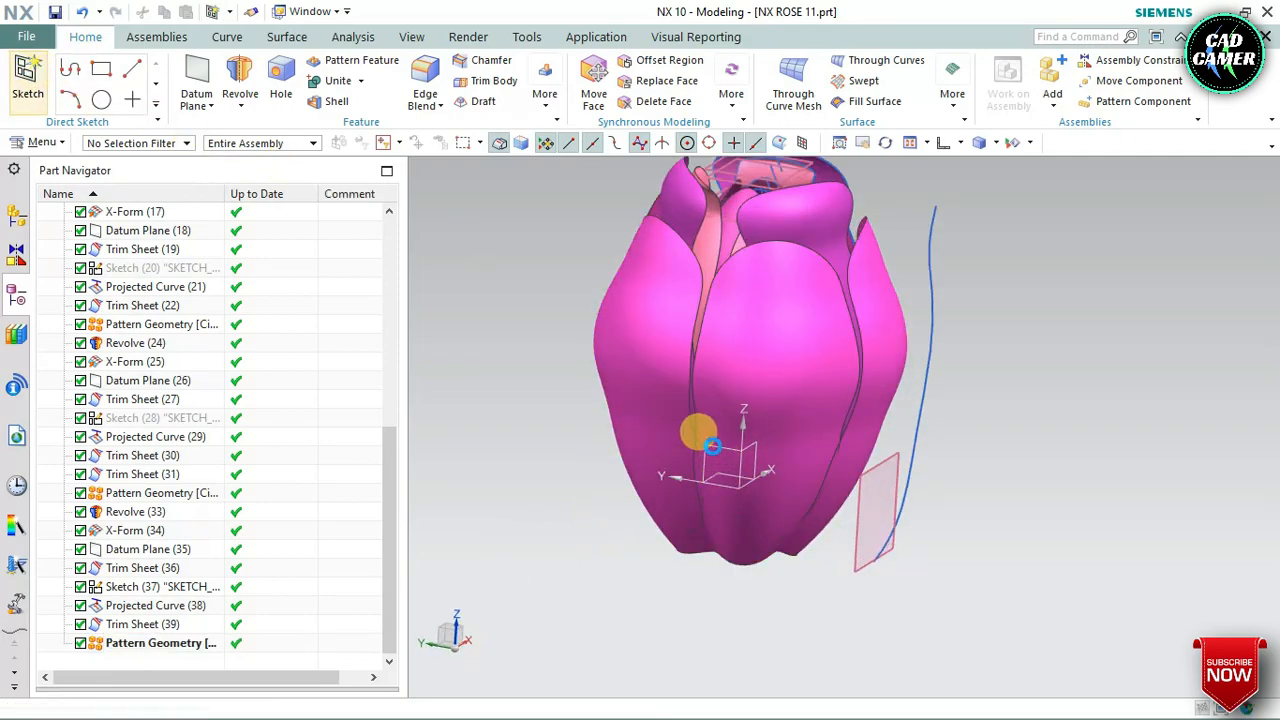
click(714, 450)
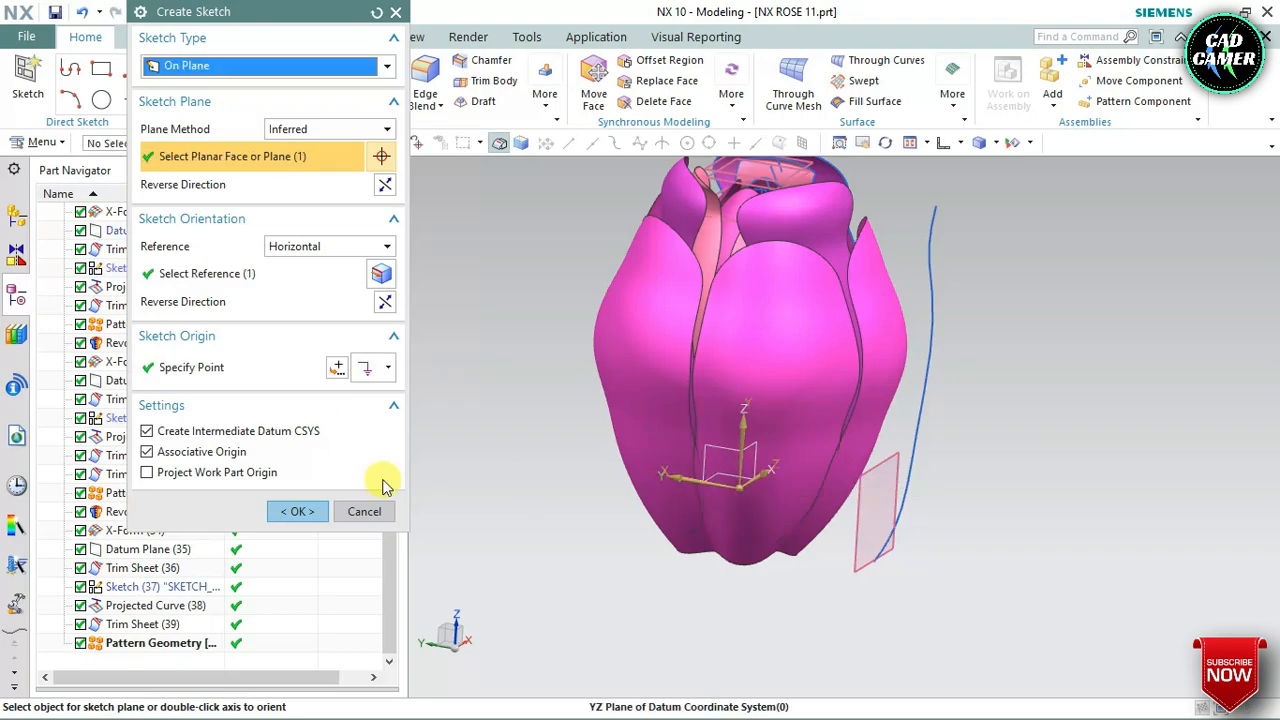
click(297, 511)
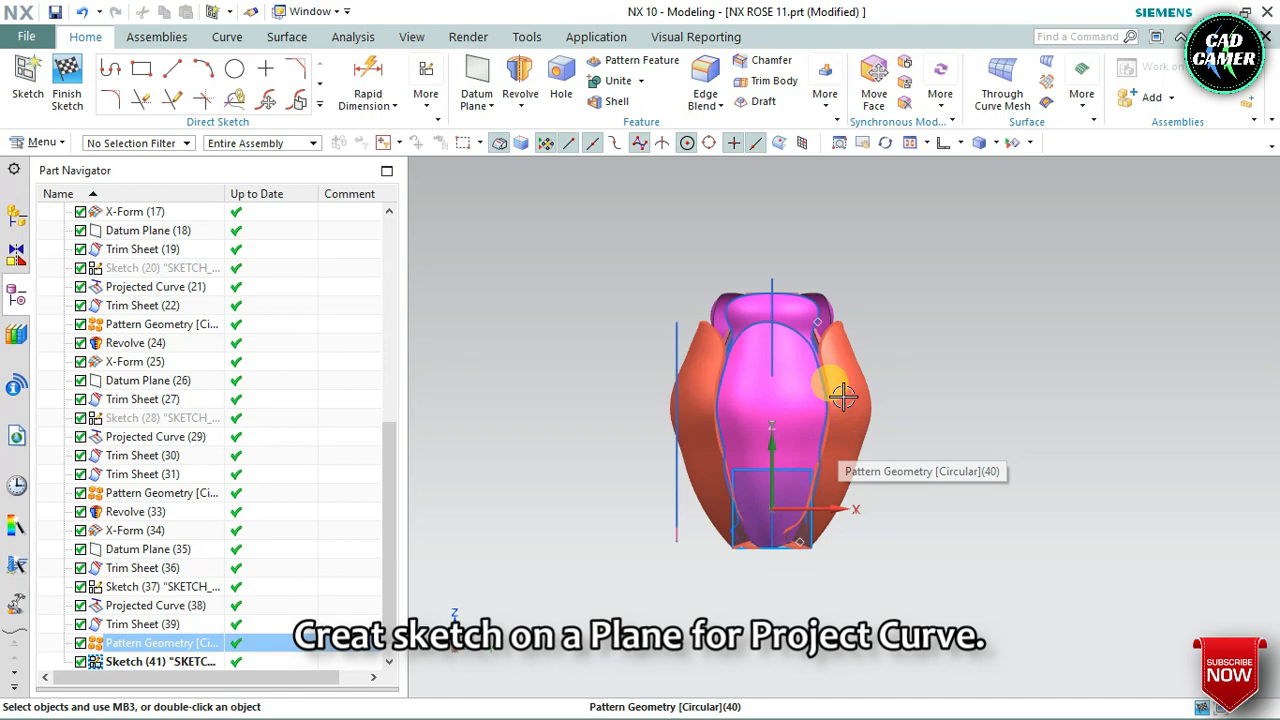
scroll(843, 397, up, 4)
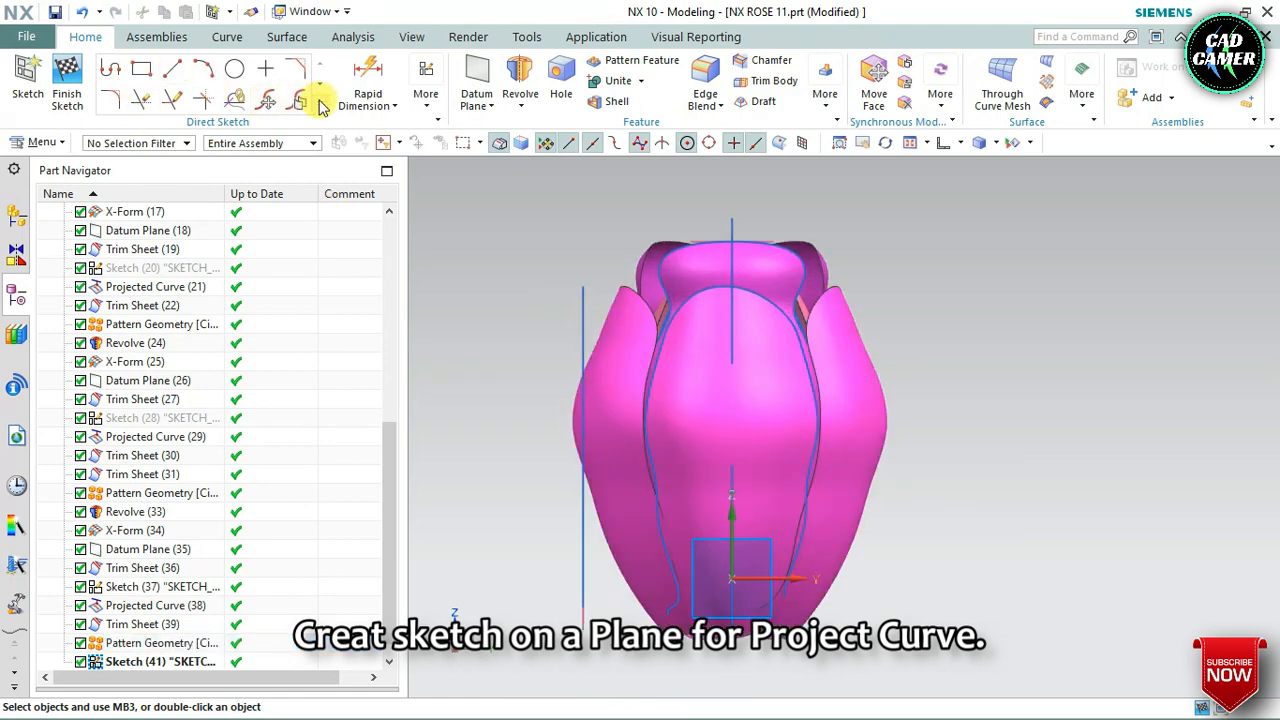
click(321, 105)
click(110, 224)
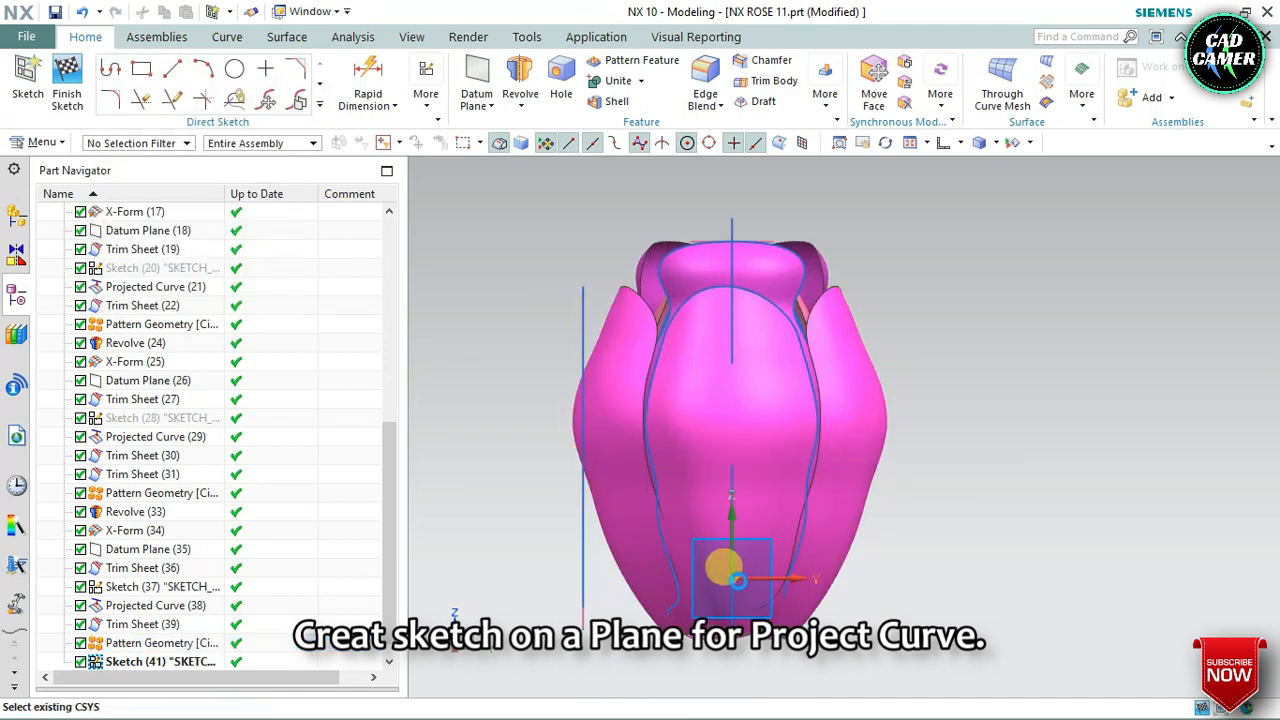
click(727, 612)
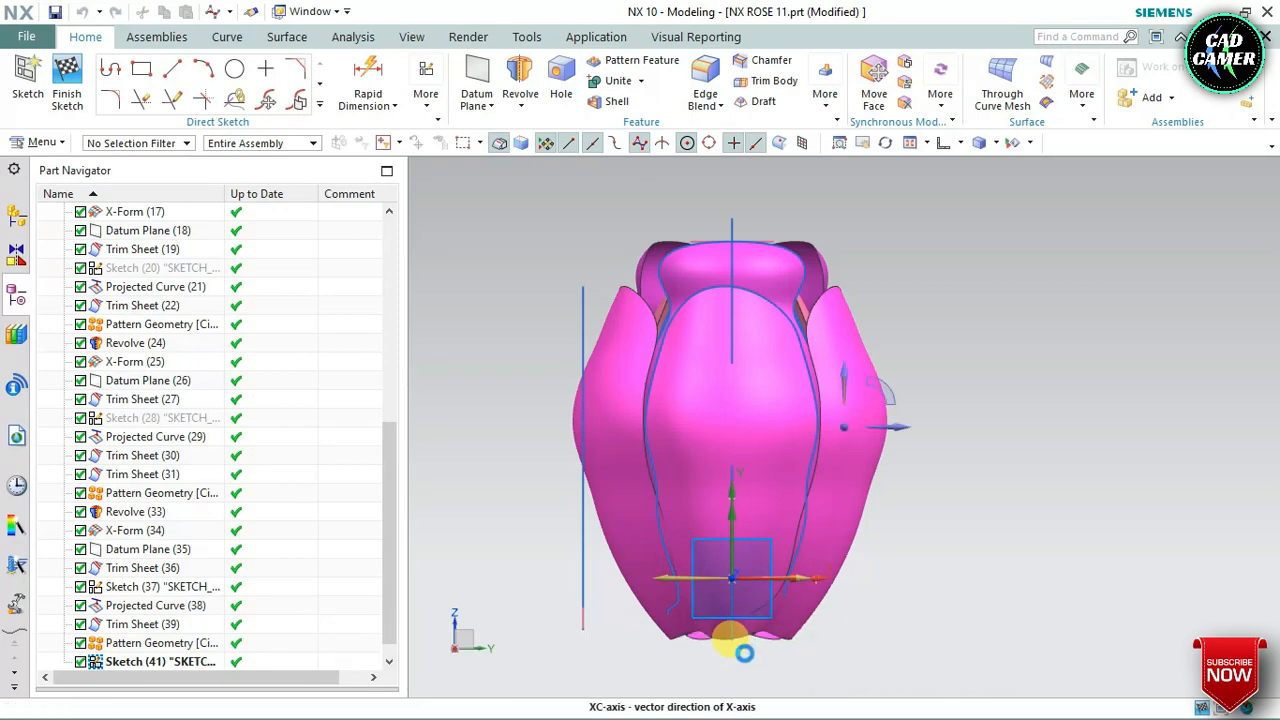
scroll(736, 643, up, 2)
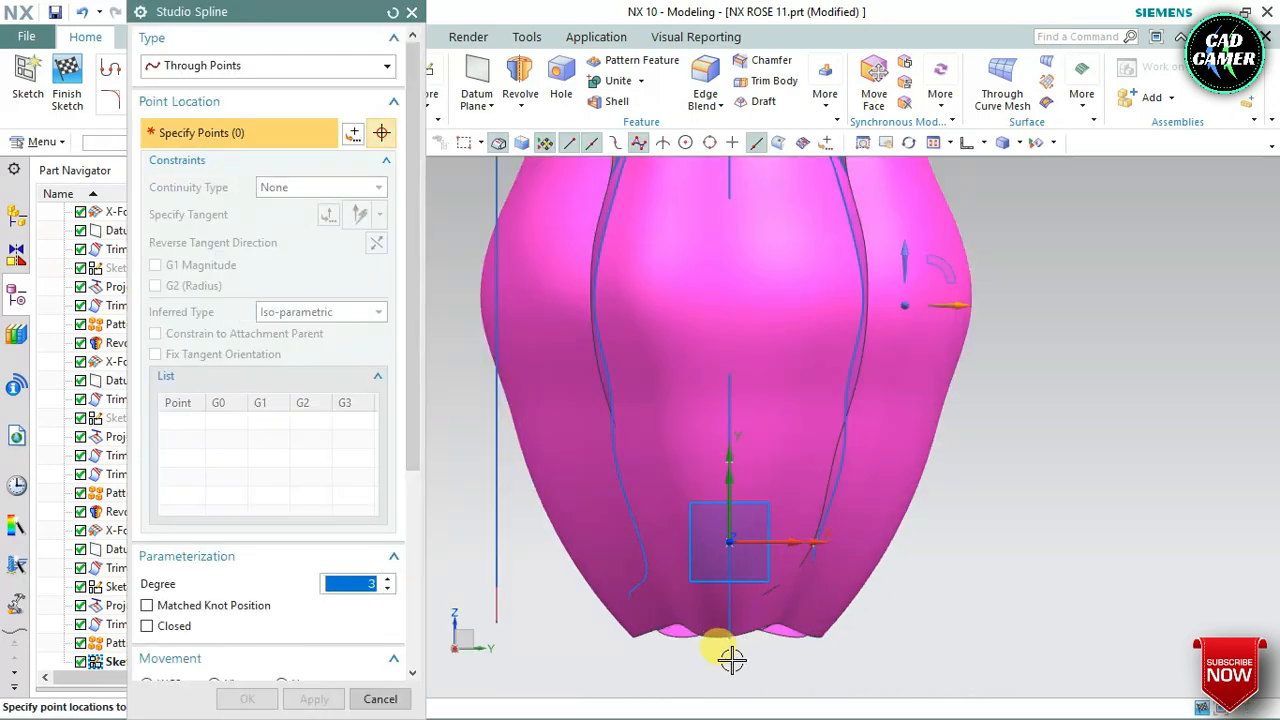
click(413, 12)
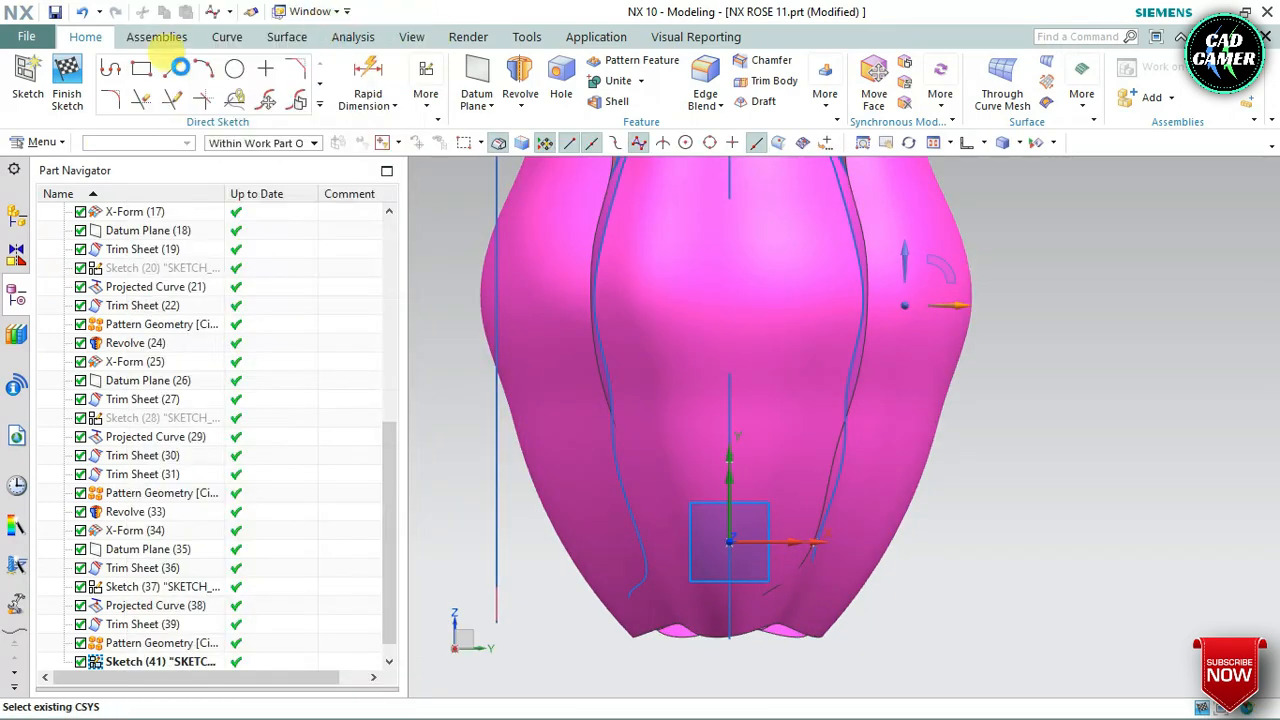
Draw a vertical line 12.5 mm long downward from the sketch origin to just below the petals' base
click(318, 108)
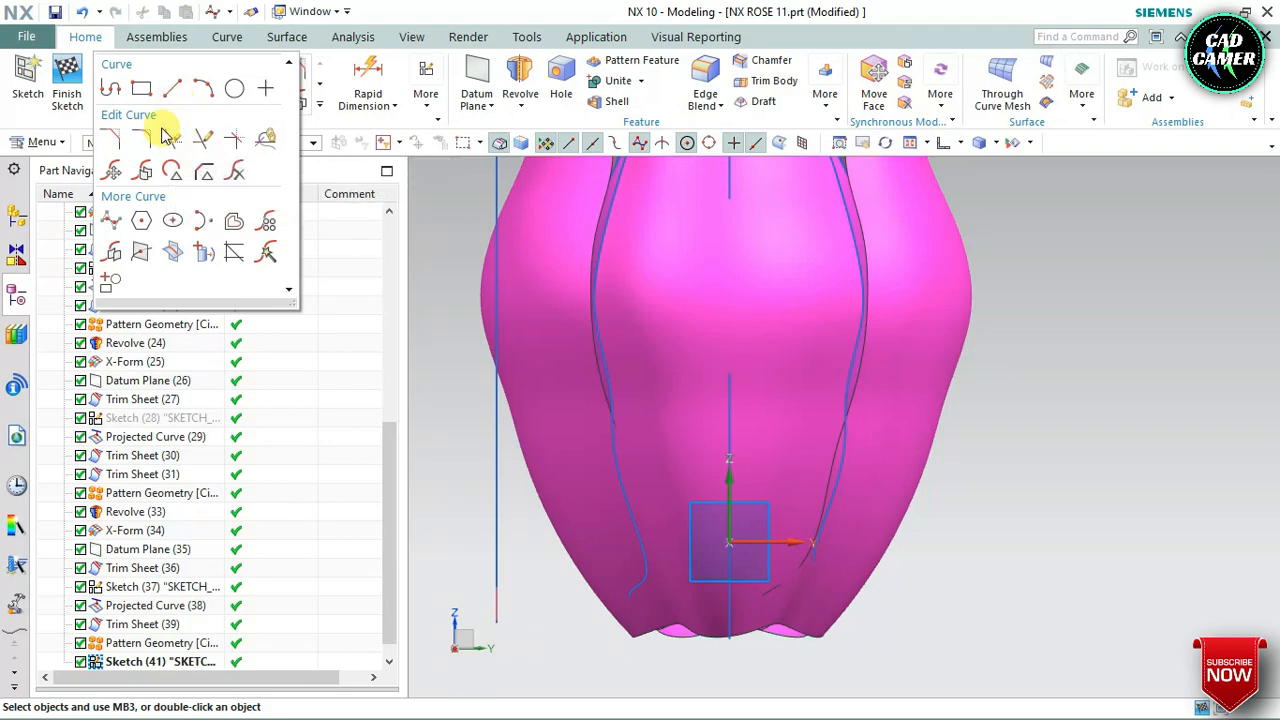
click(177, 93)
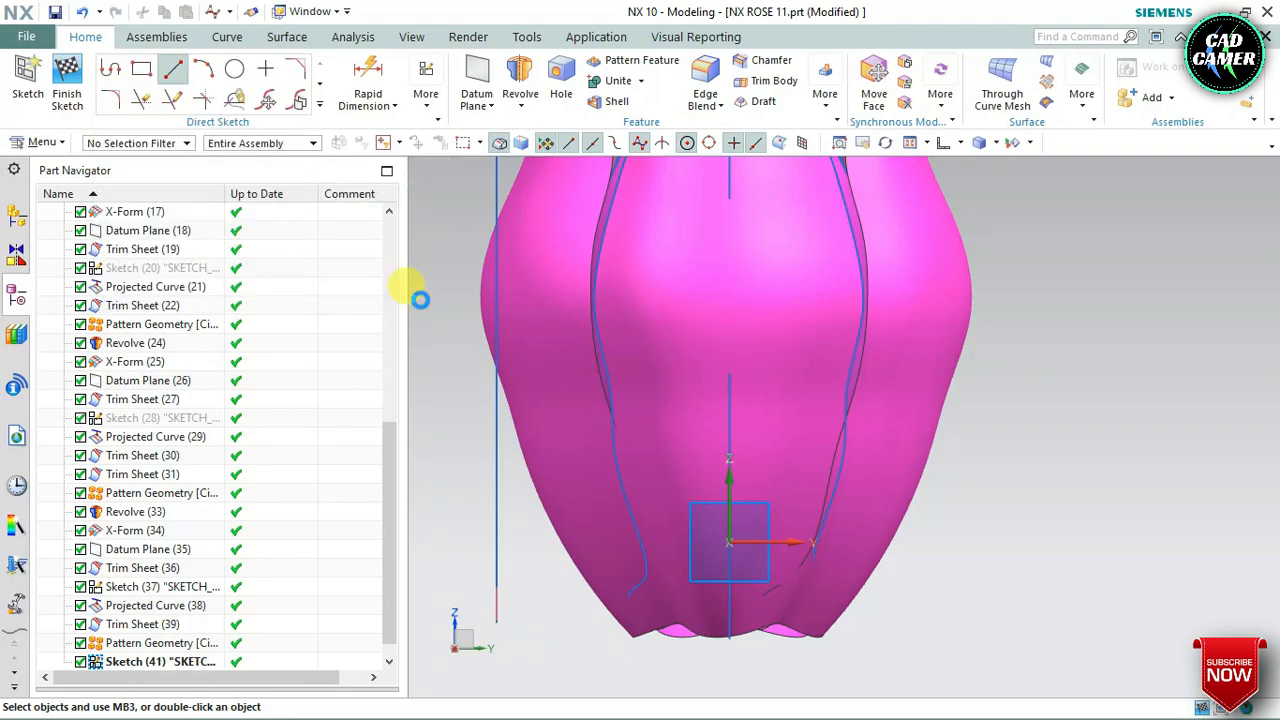
click(729, 540)
scroll(729, 540, down, 3)
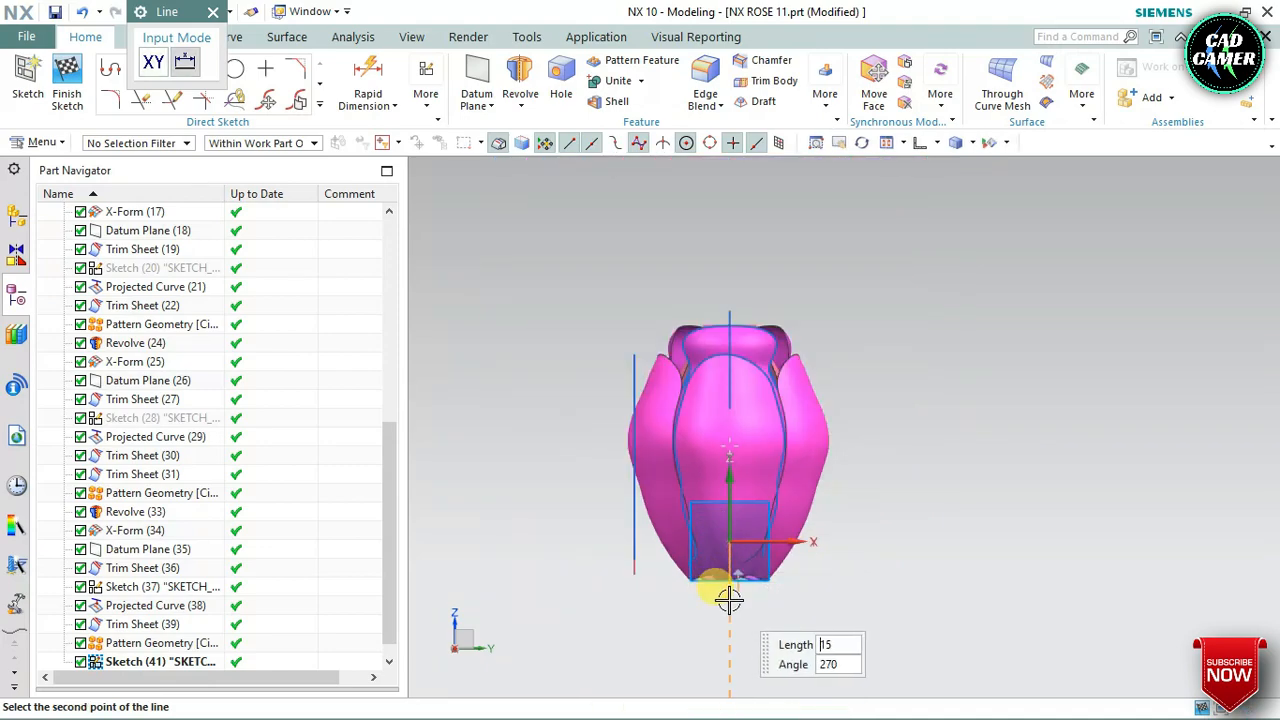
scroll(726, 600, up, 3)
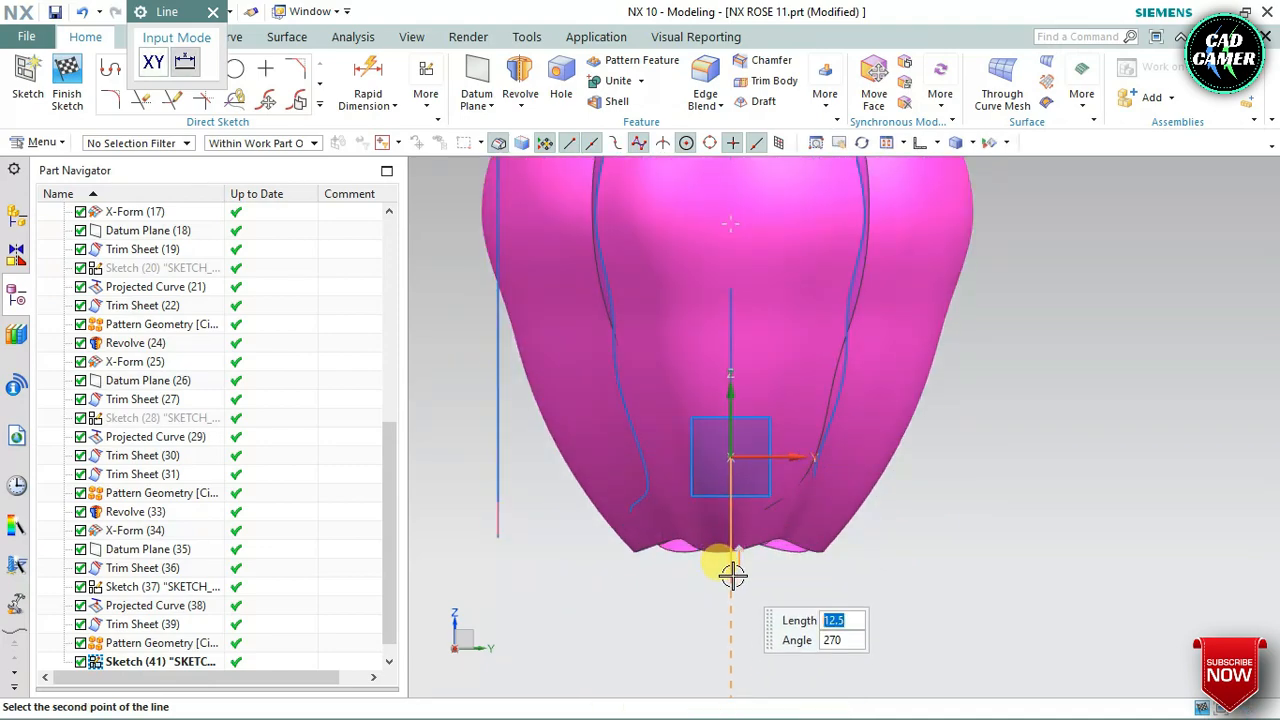
click(732, 575)
key(Escape)
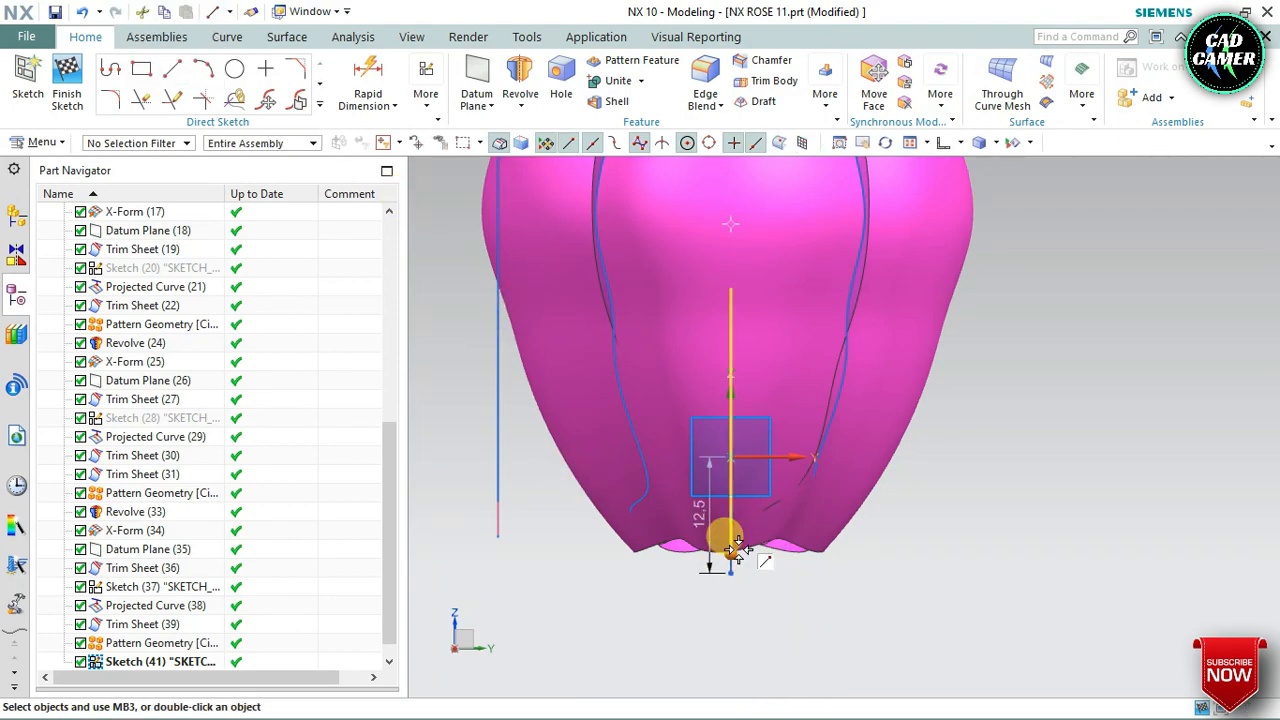
Convert the vertical line below the sketch origin to a reference line
scroll(725, 565, up, 4)
click(718, 572)
right_click(716, 570)
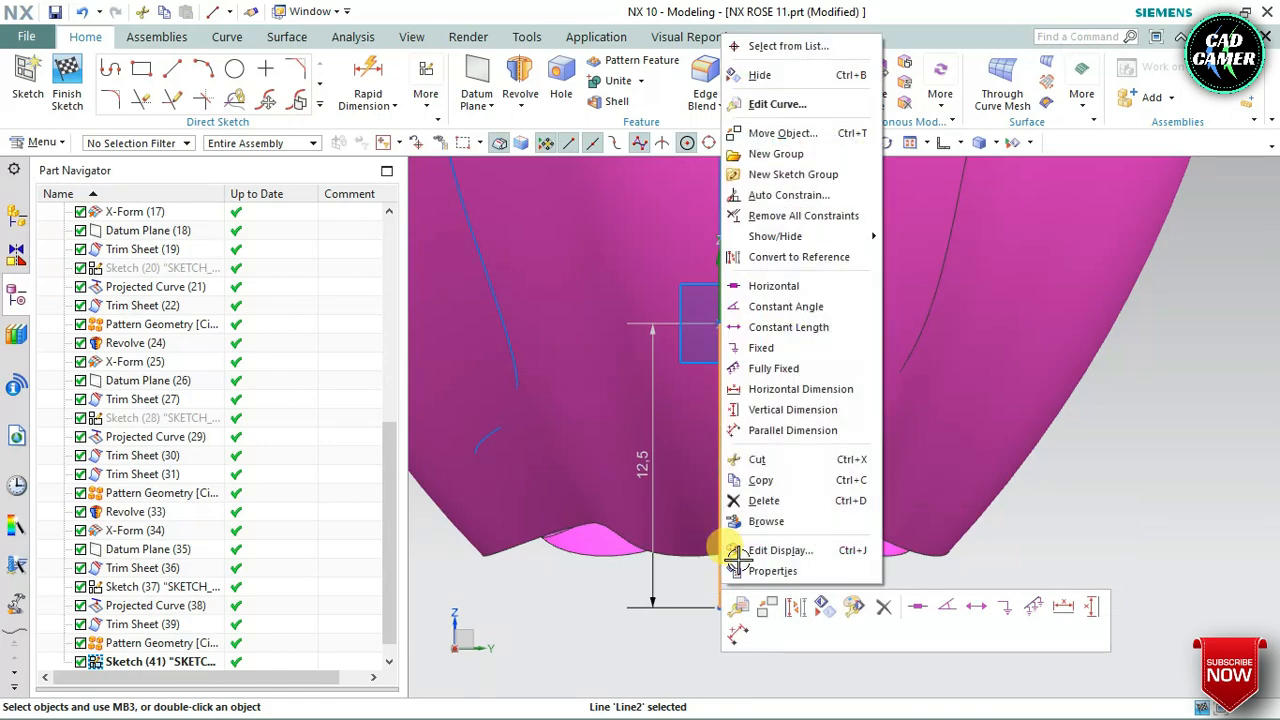
click(751, 257)
Draw a degree 3 Through Points studio spline with eight points from the reference line's lower end, around the outer petals, to an outward-curled upper tip
scroll(595, 440, down, 5)
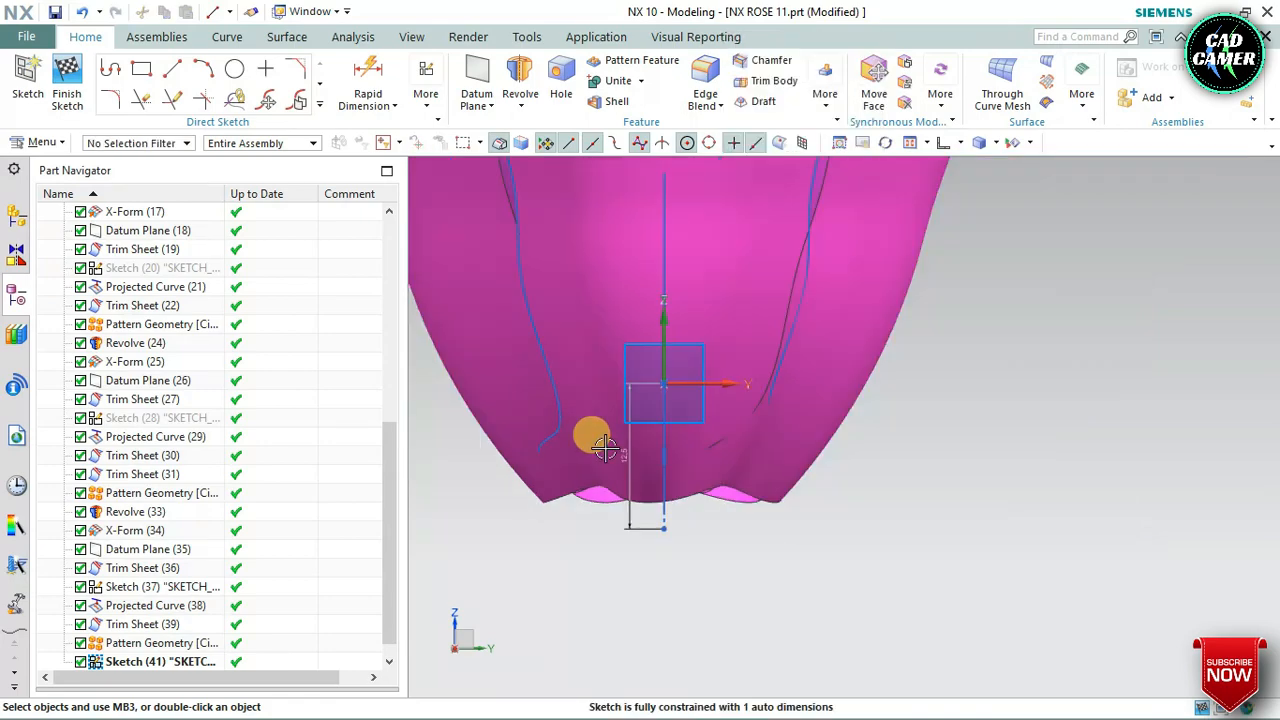
scroll(608, 452, down, 2)
scroll(614, 323, up, 1)
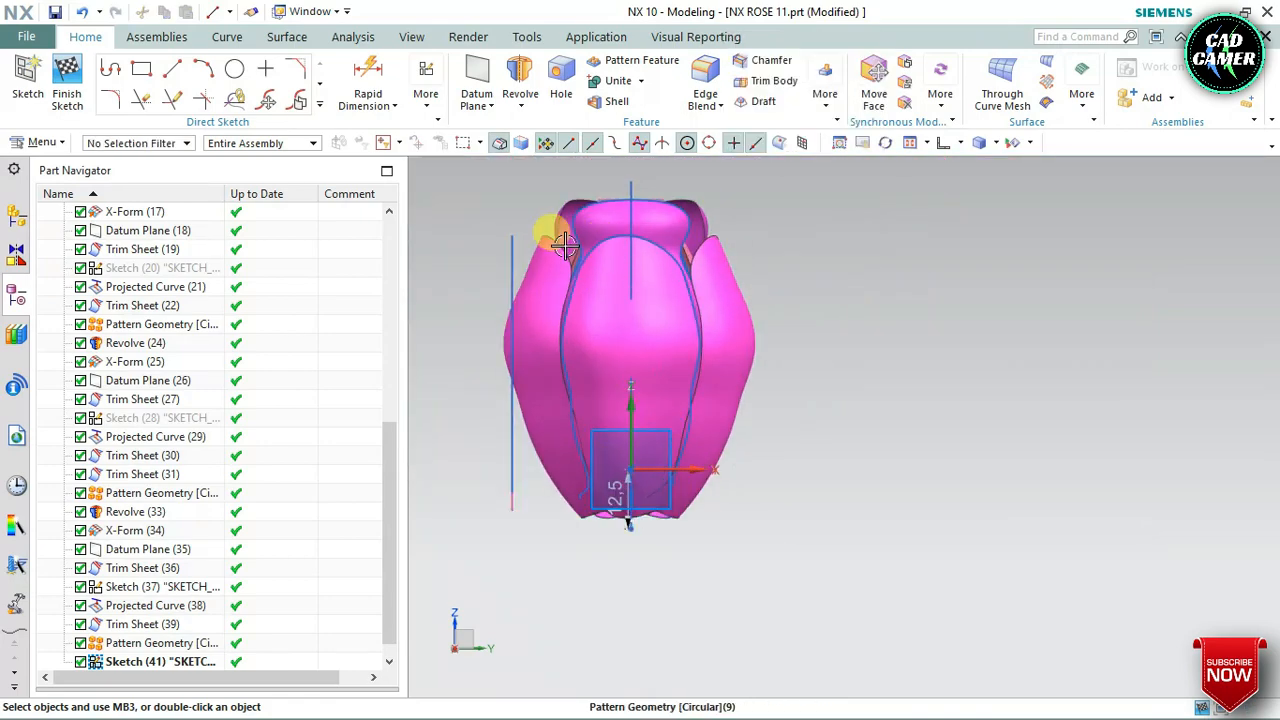
click(318, 106)
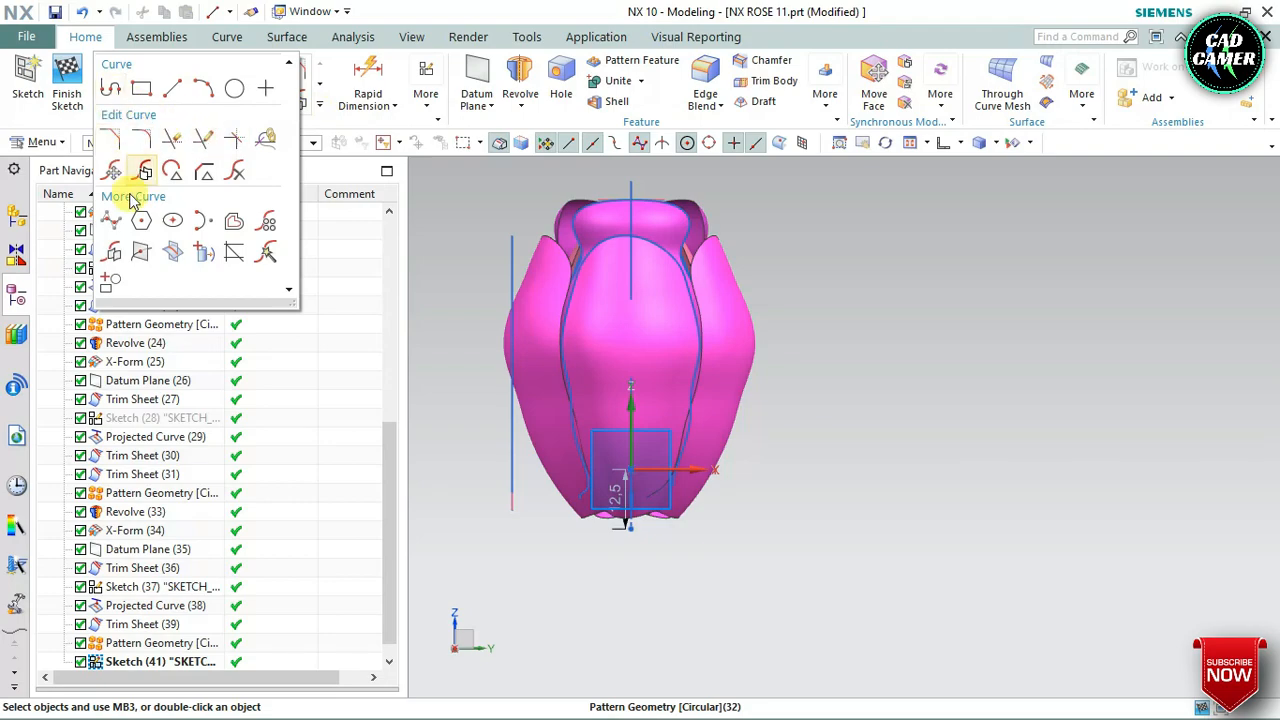
click(106, 224)
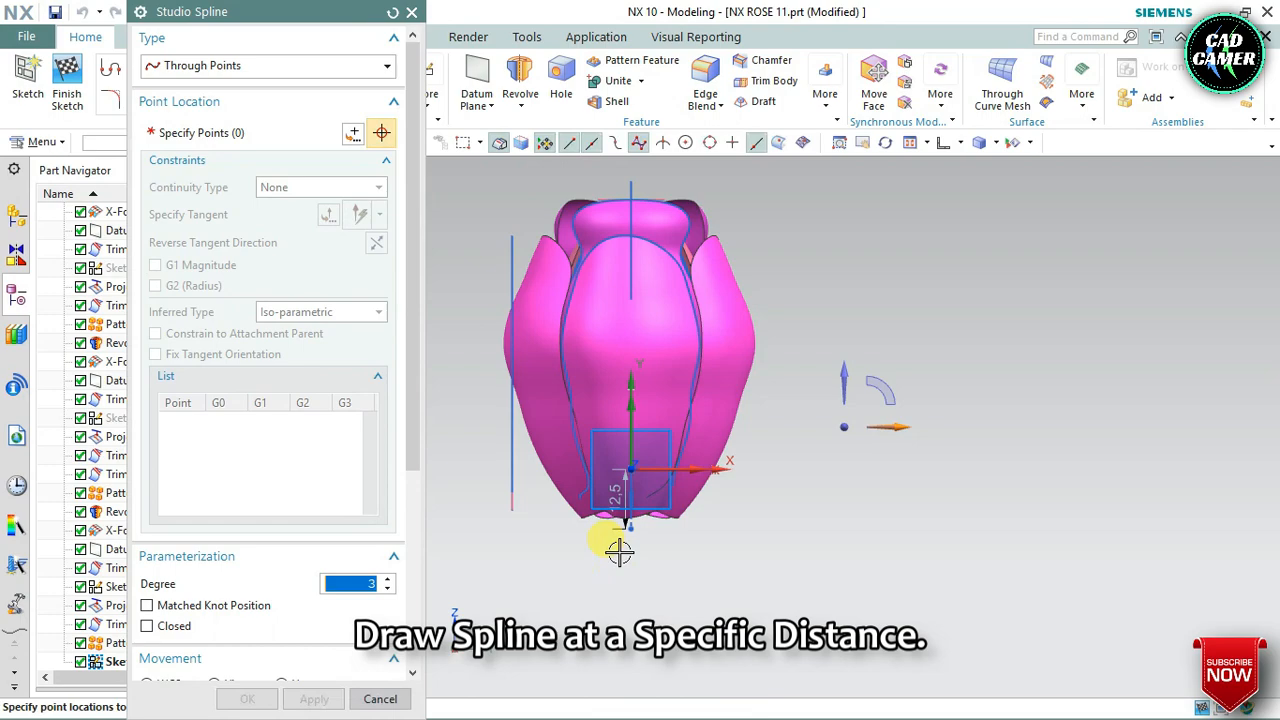
scroll(626, 540, up, 3)
scroll(650, 575, down, 2)
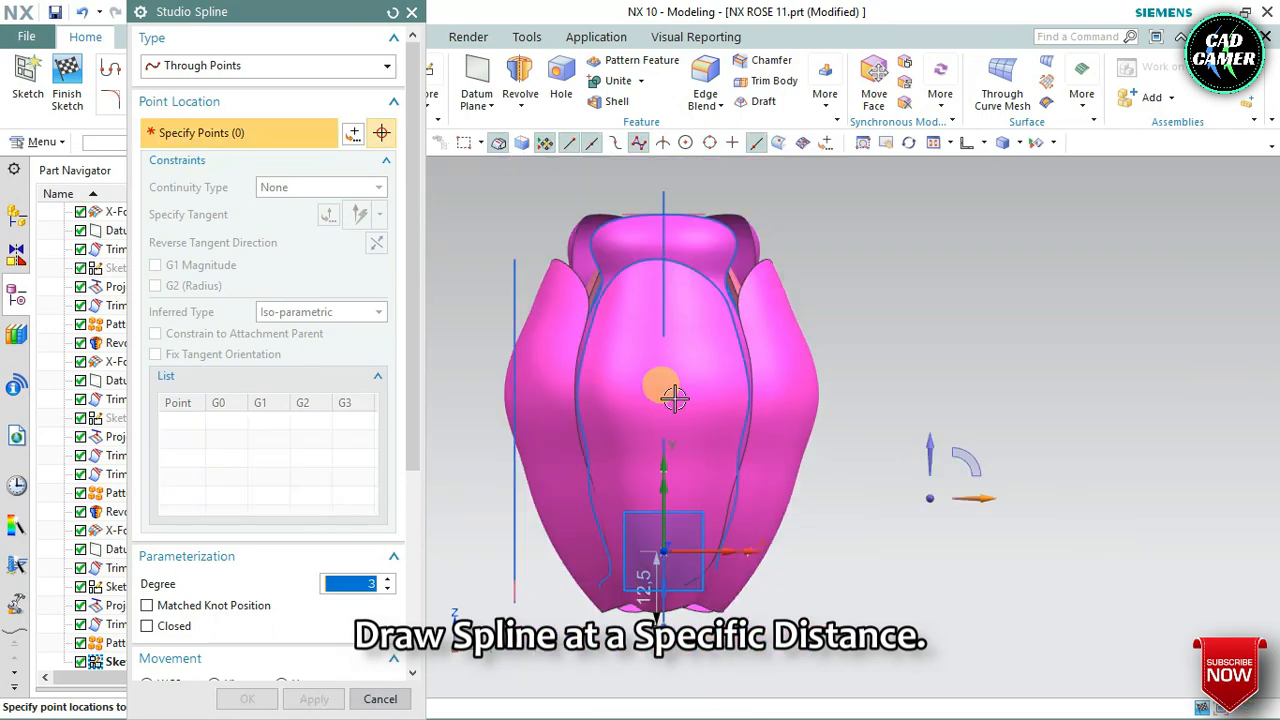
click(660, 612)
click(760, 551)
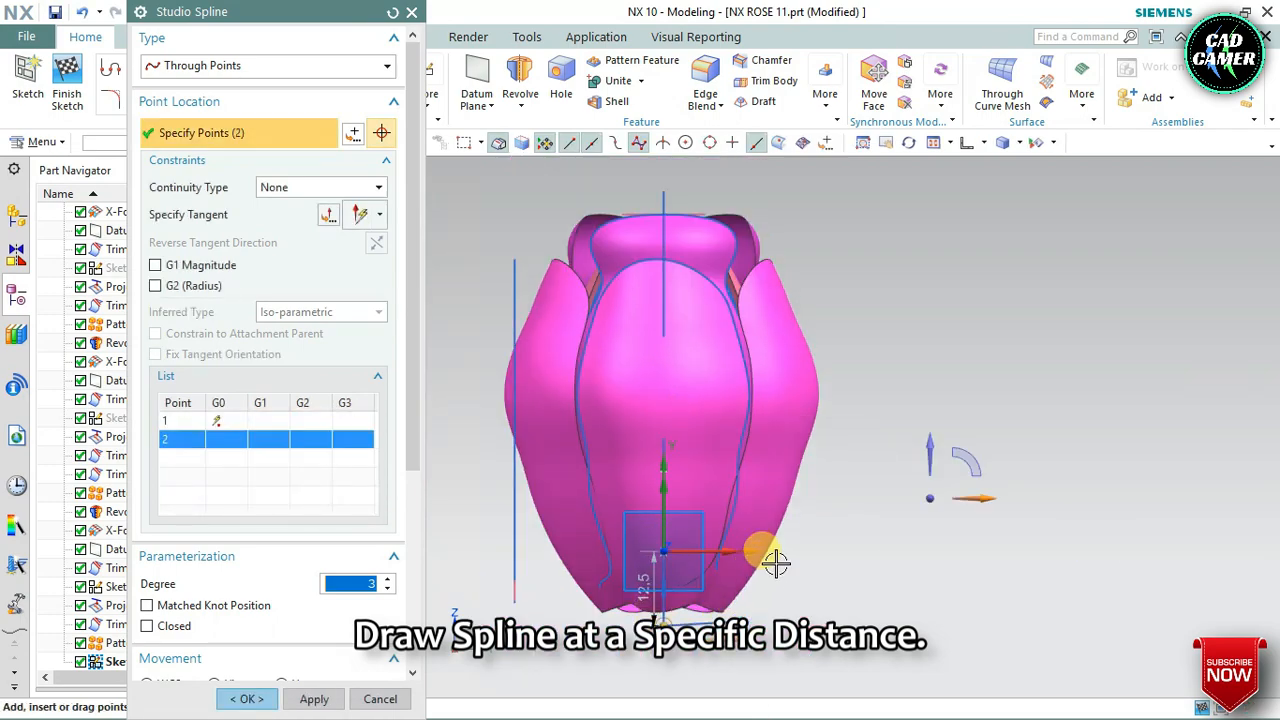
click(806, 492)
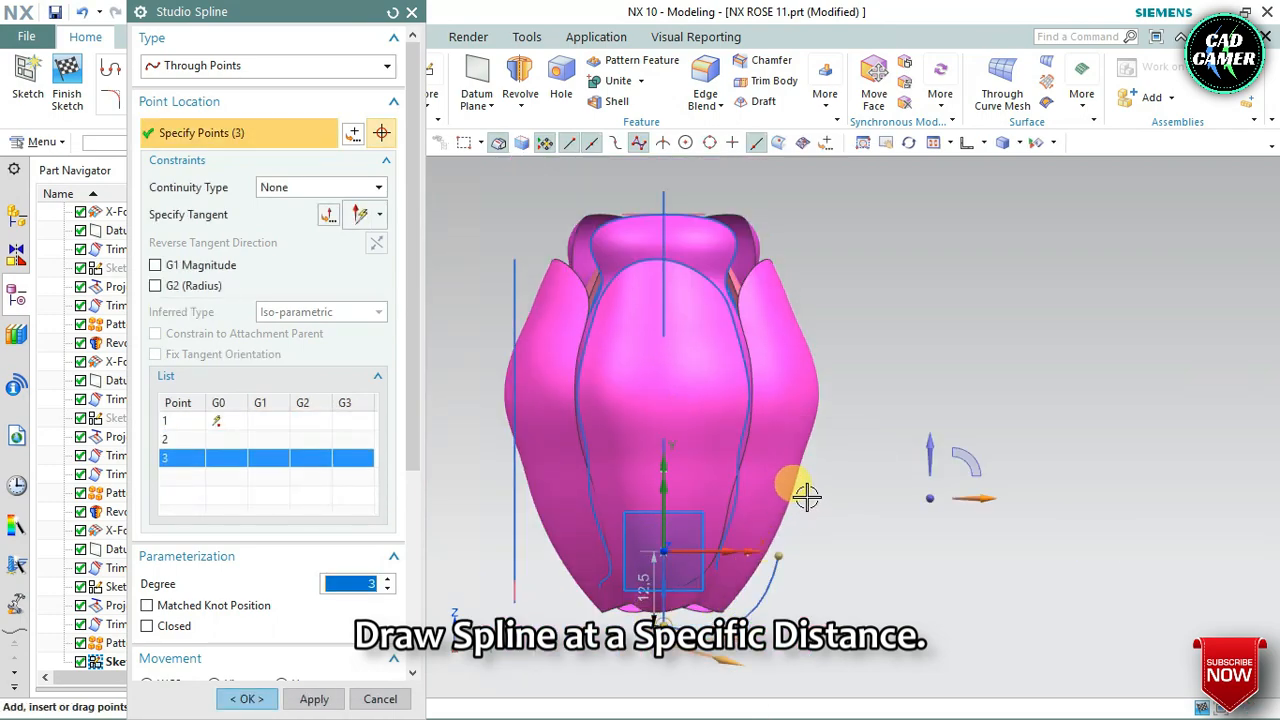
click(836, 408)
click(835, 316)
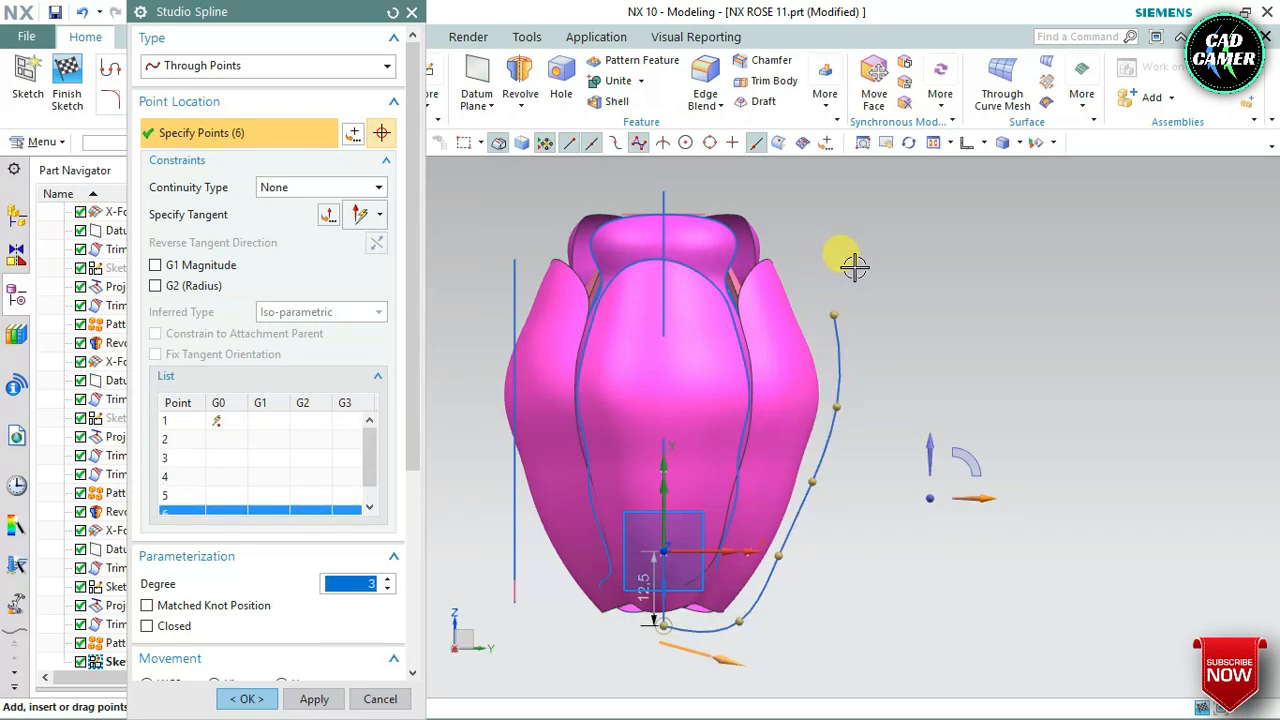
click(854, 267)
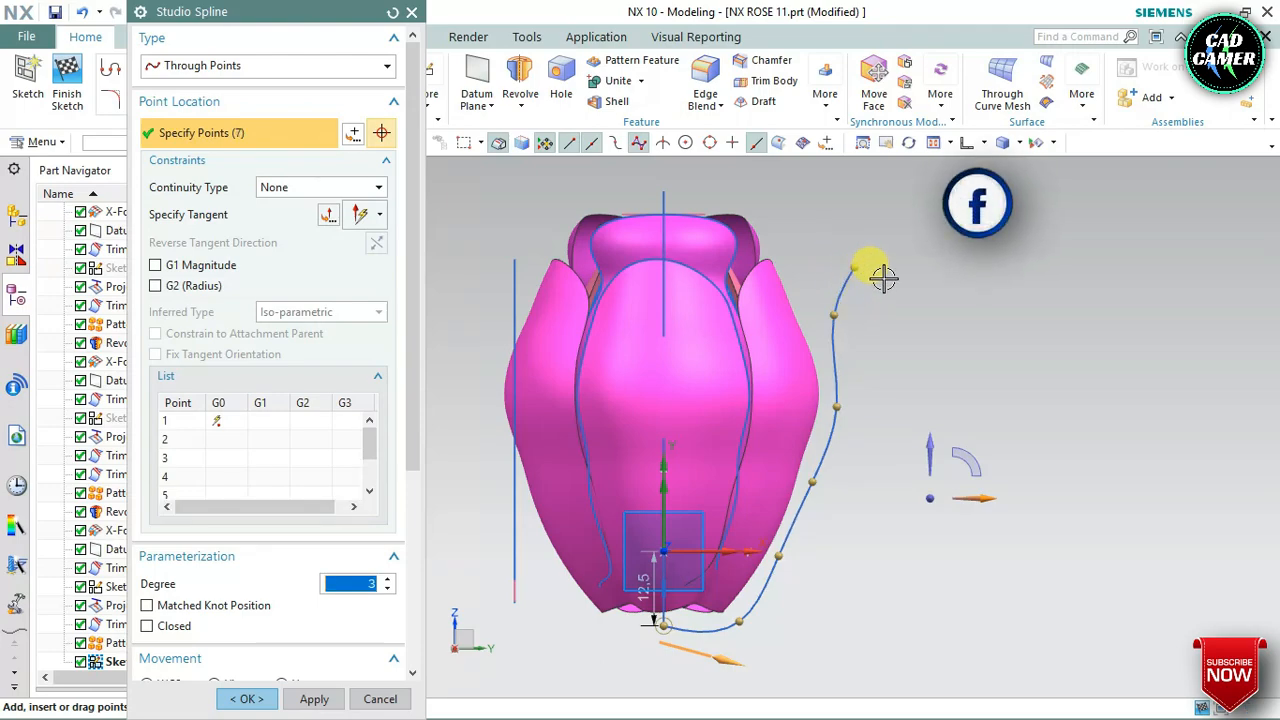
click(880, 265)
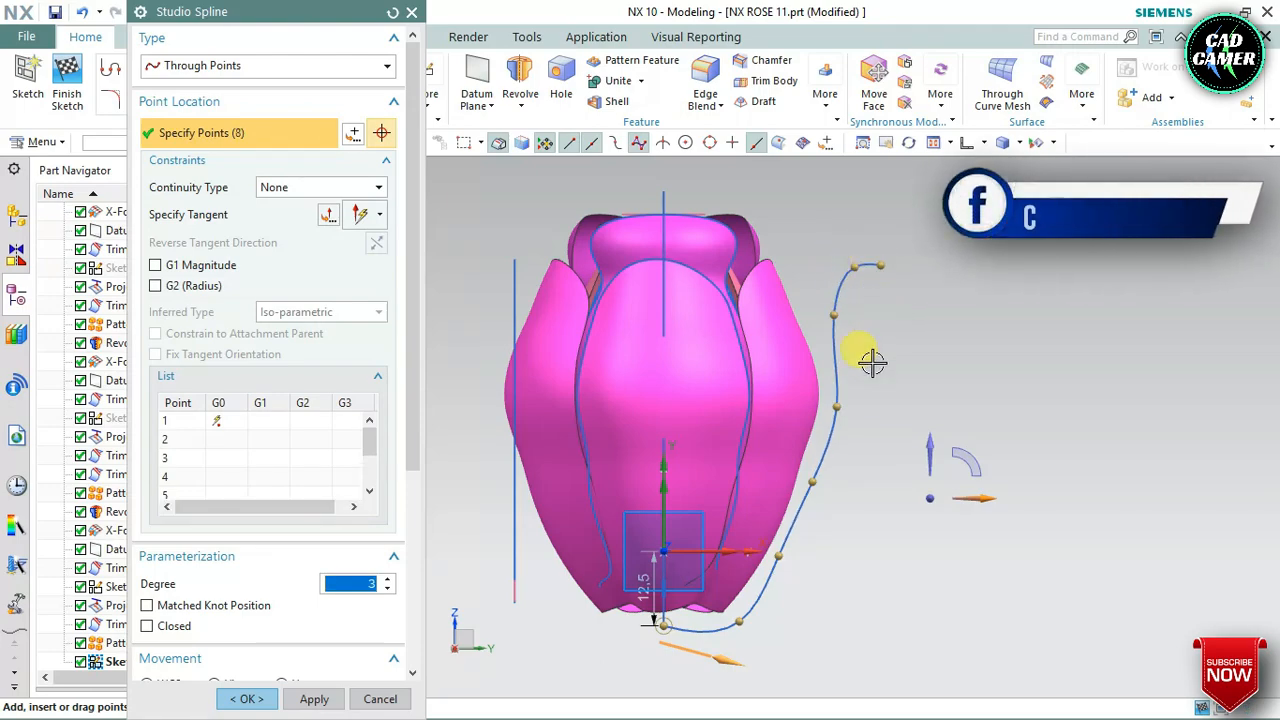
click(773, 566)
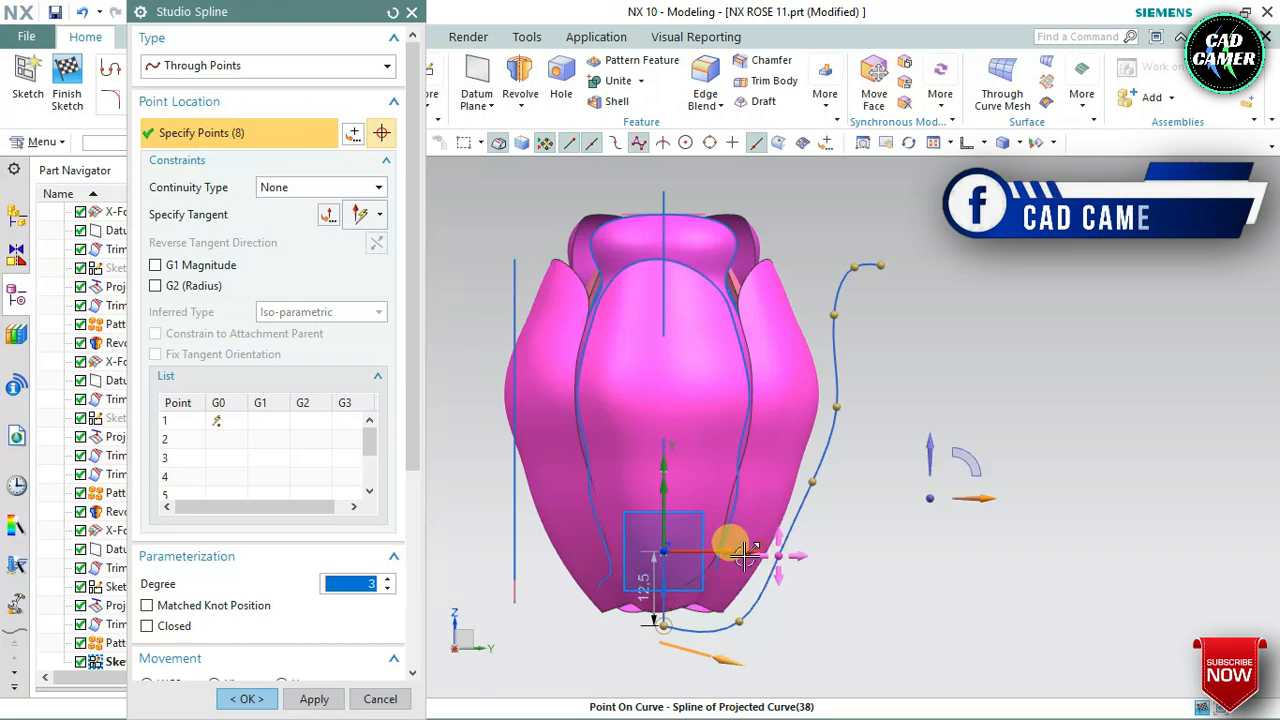
click(250, 699)
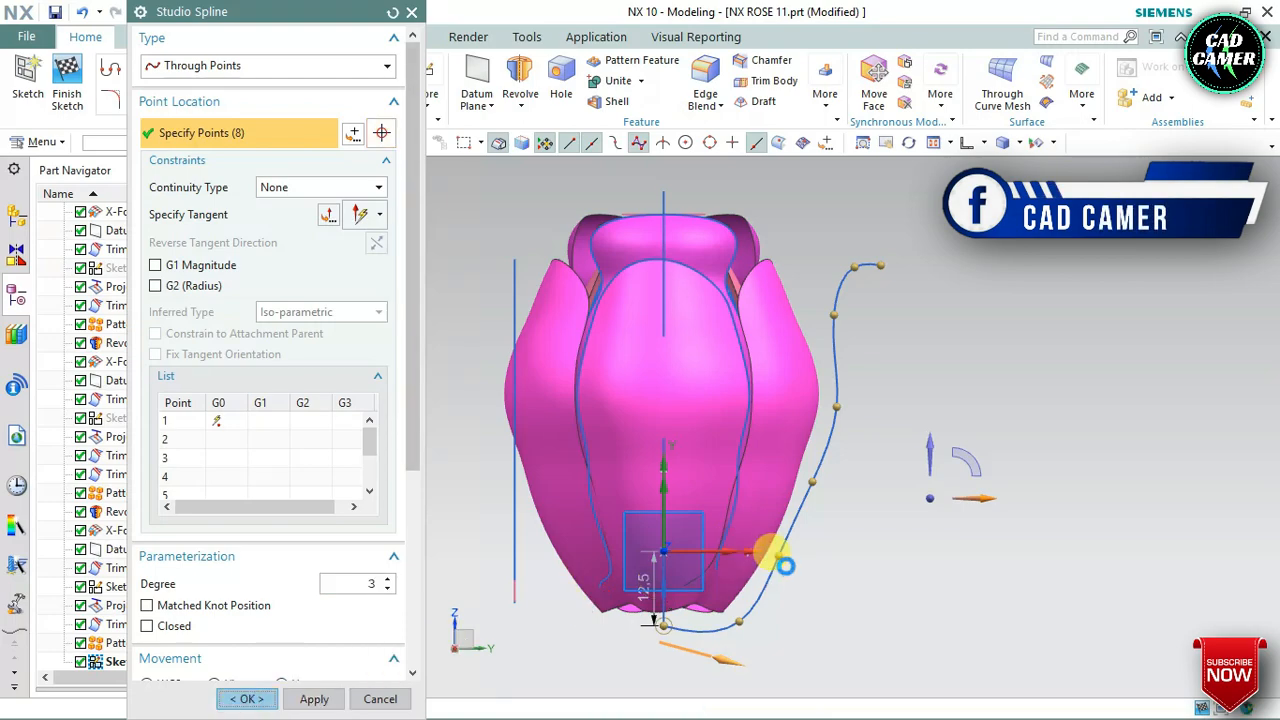
Reshape the spline by moving its lower side points outward and the point below the curled tip inward, and finish the sketch
scroll(786, 571, up, 2)
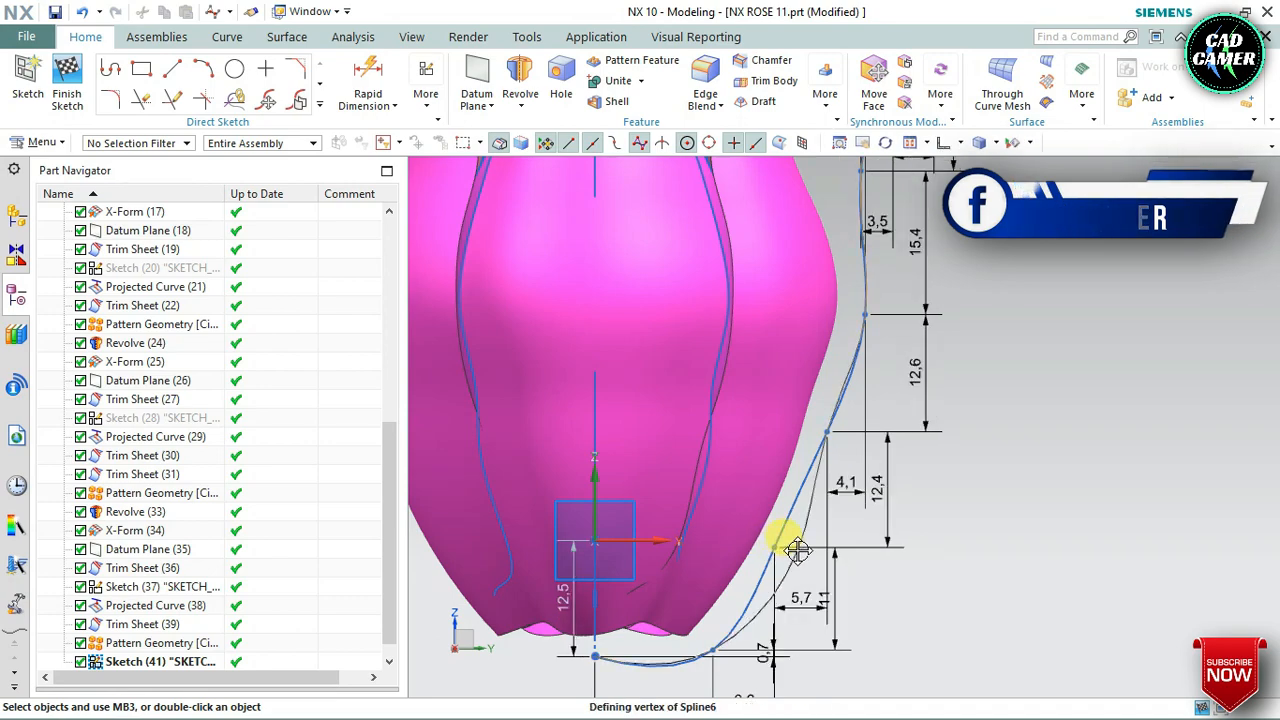
drag(827, 431, 846, 435)
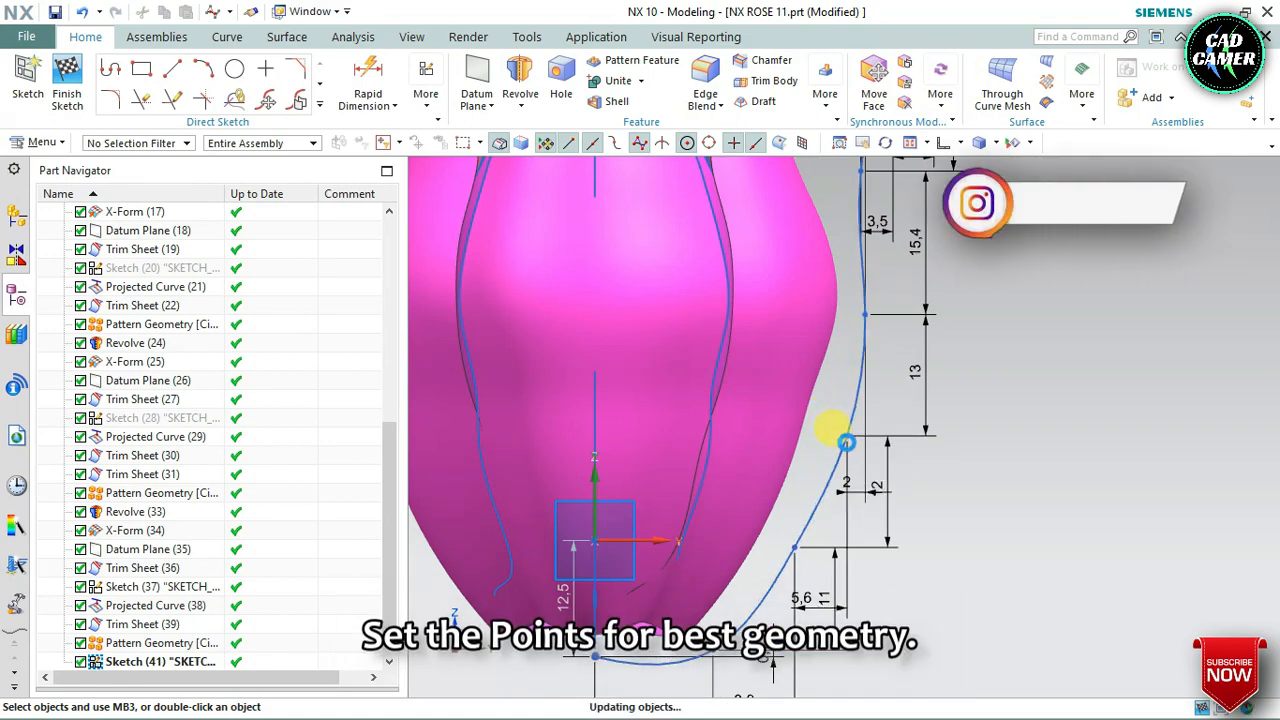
scroll(892, 367, down, 2)
scroll(860, 255, up, 3)
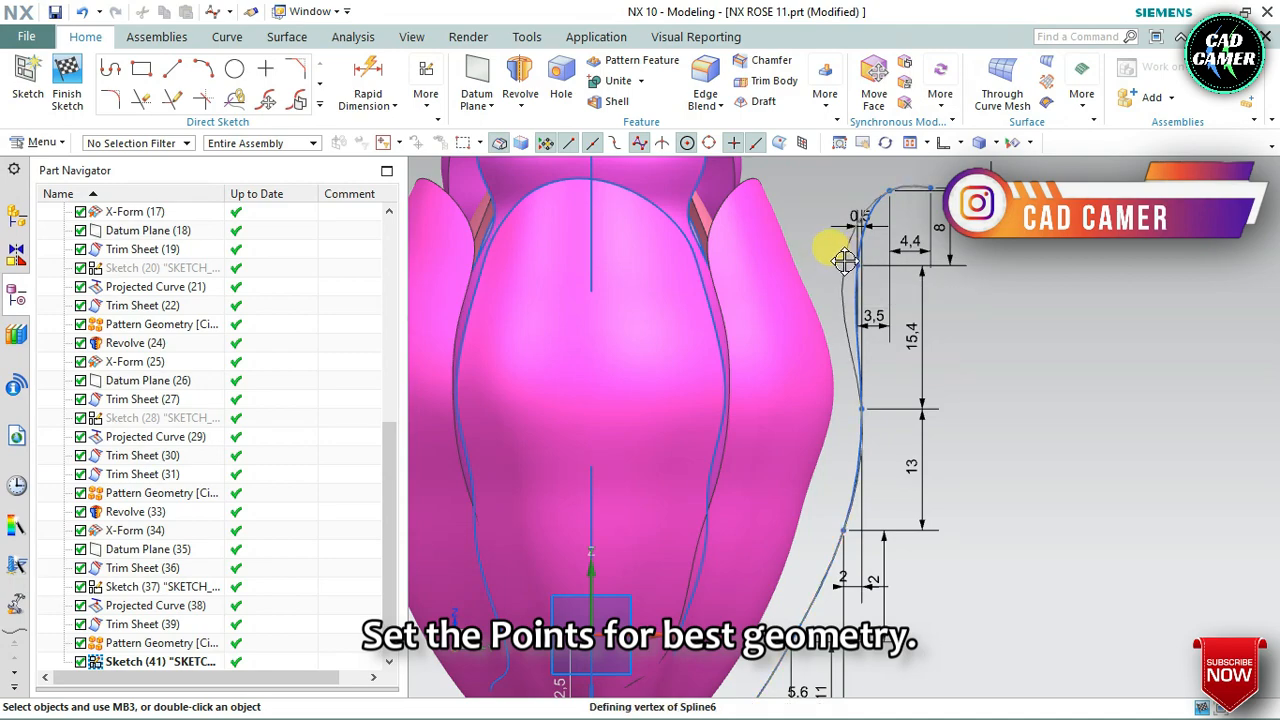
drag(845, 260, 859, 249)
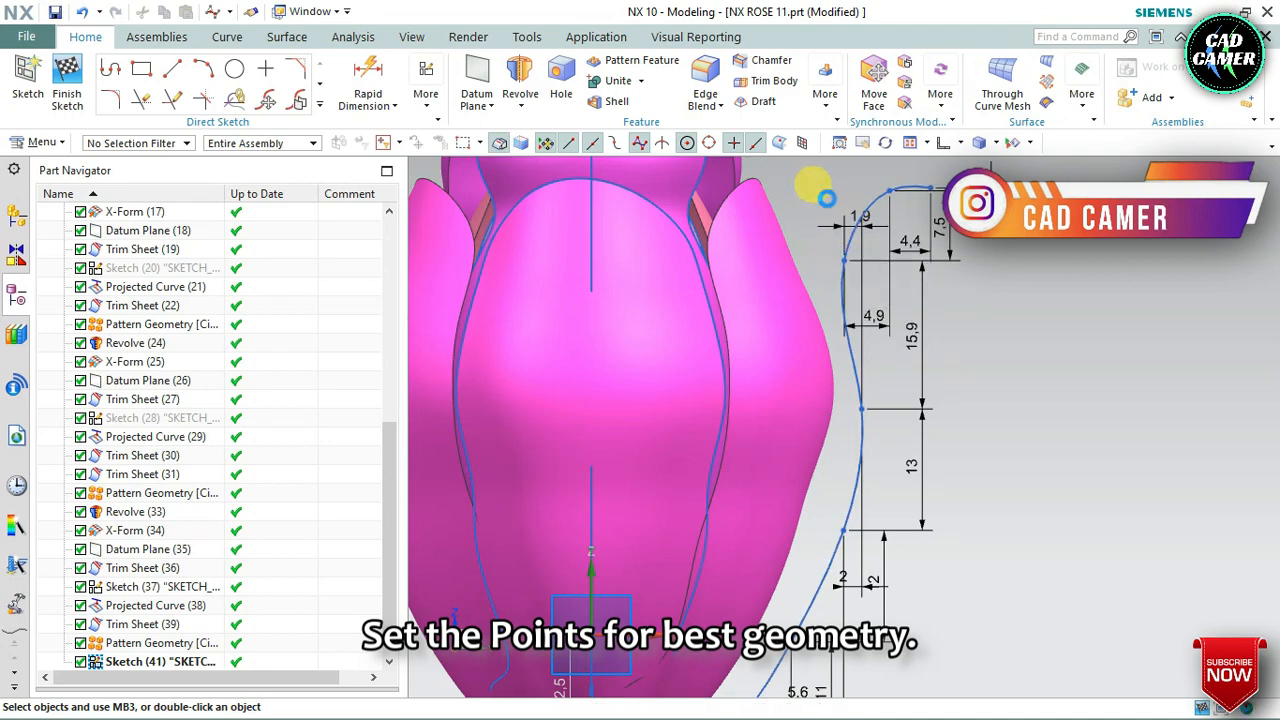
scroll(827, 198, down, 3)
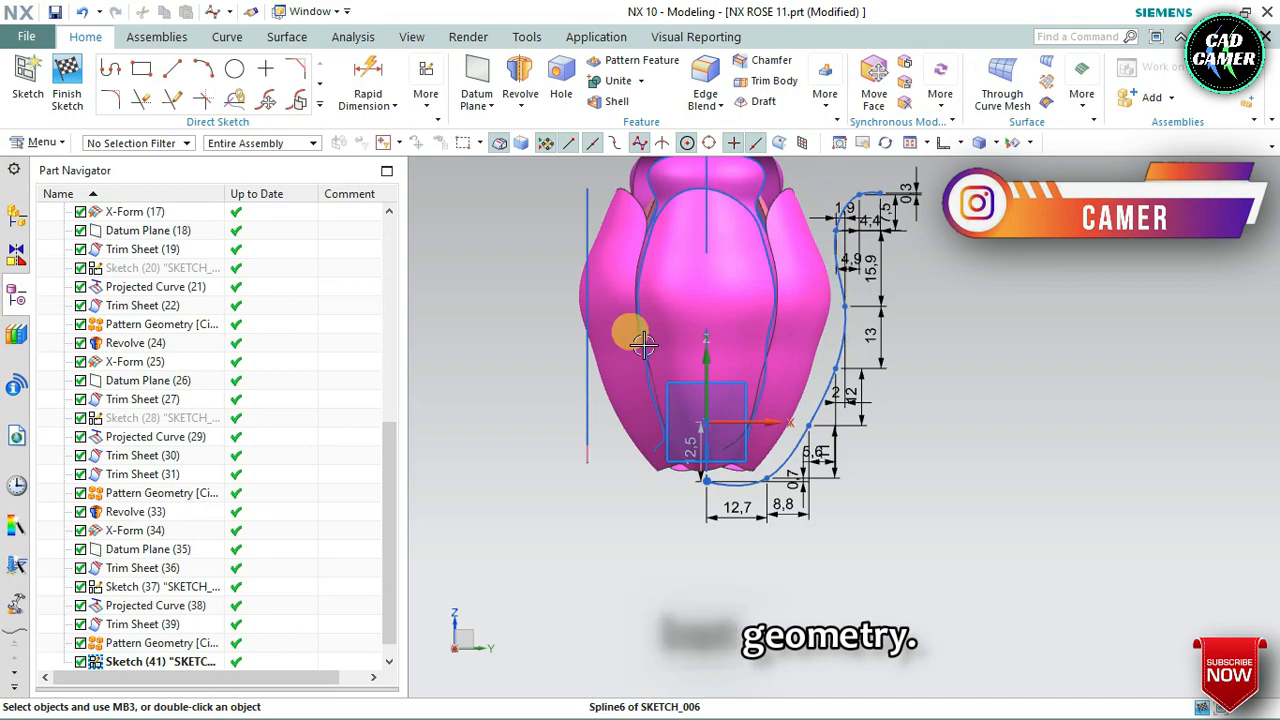
click(67, 85)
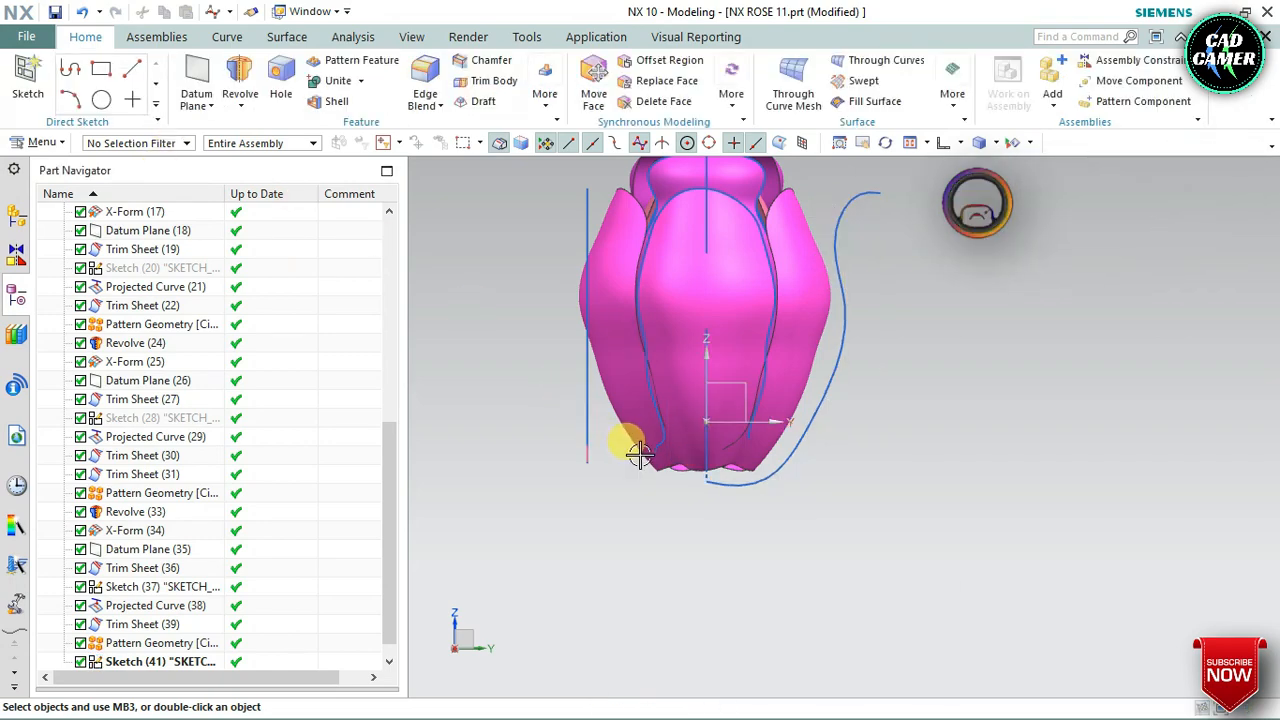
Create a new sketch on the offset datum plane beside the petals, with the inferred plane method and horizontal reference
mouse_move(534, 509)
middle_down()
mouse_move(565, 518)
mouse_move(574, 483)
middle_up()
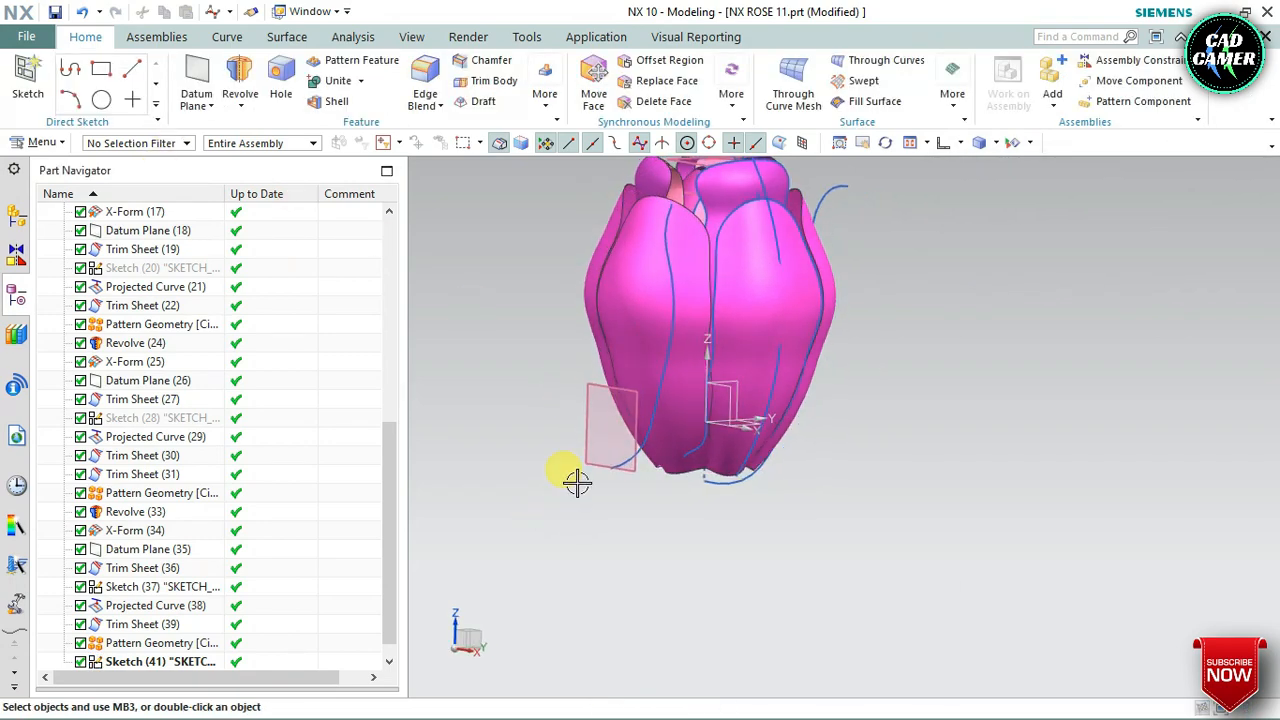
click(615, 435)
click(22, 88)
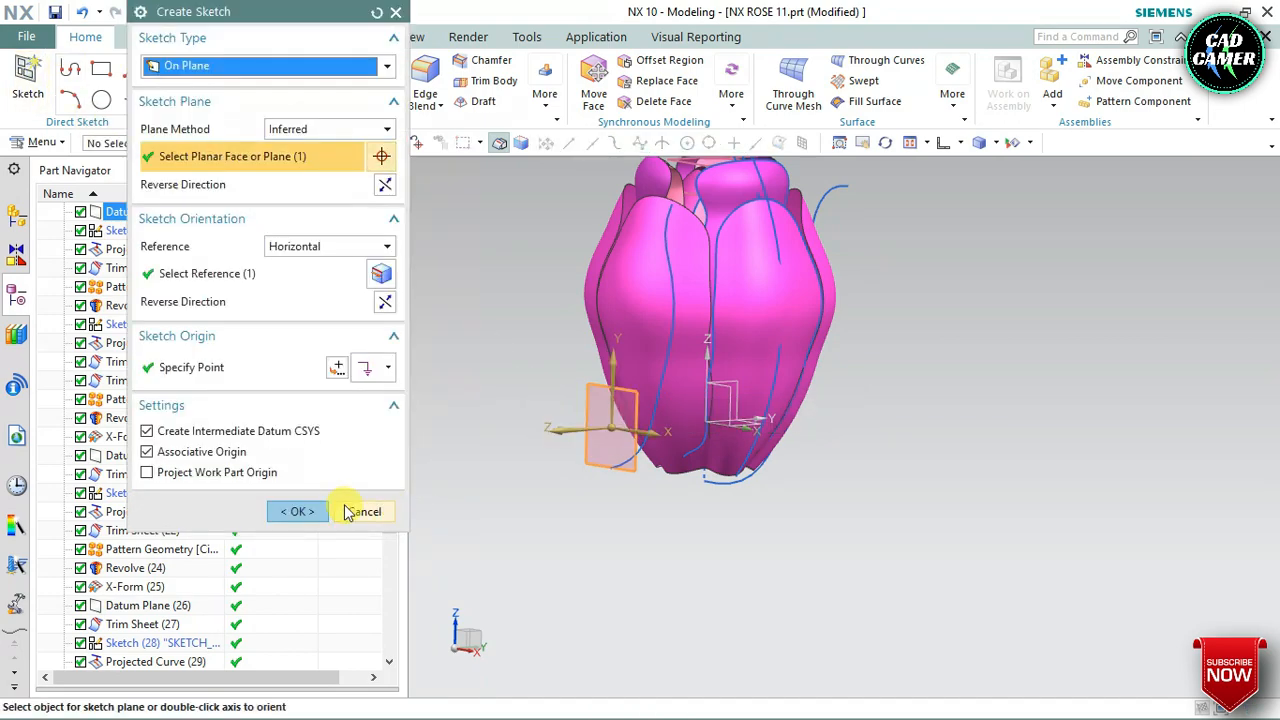
click(315, 510)
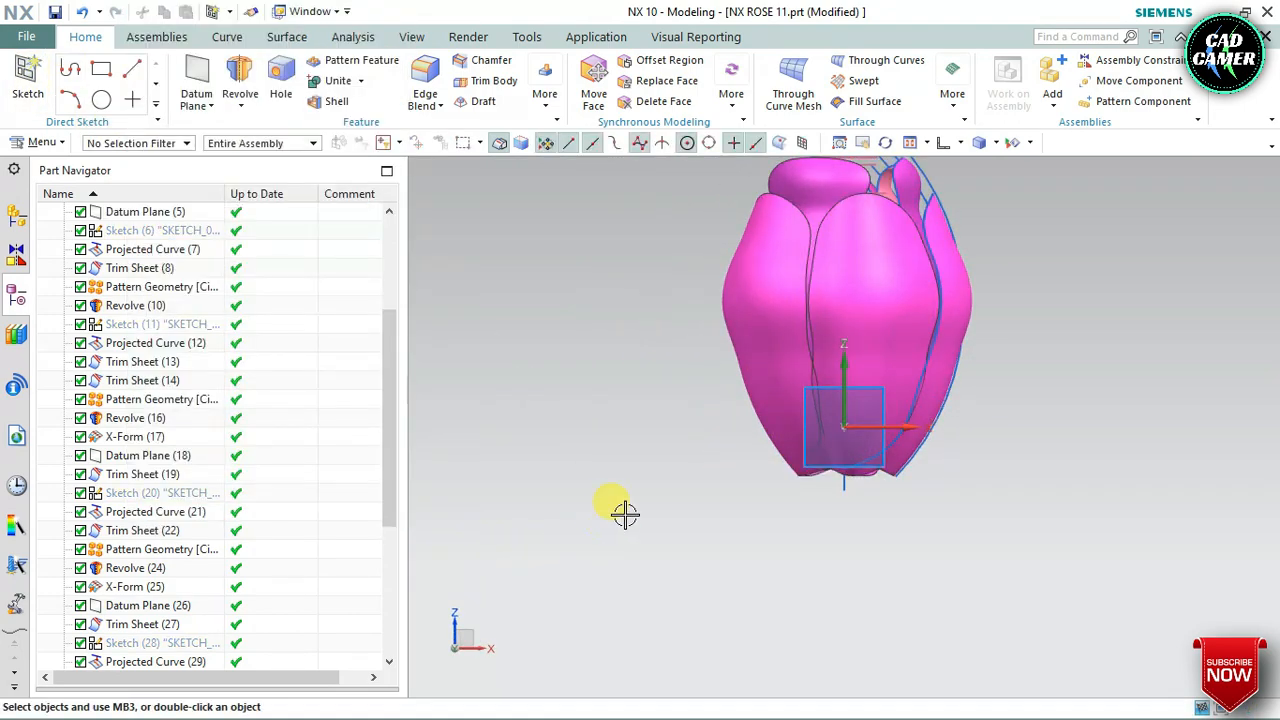
mouse_move(623, 514)
middle_down()
mouse_move(543, 537)
mouse_move(532, 490)
middle_up()
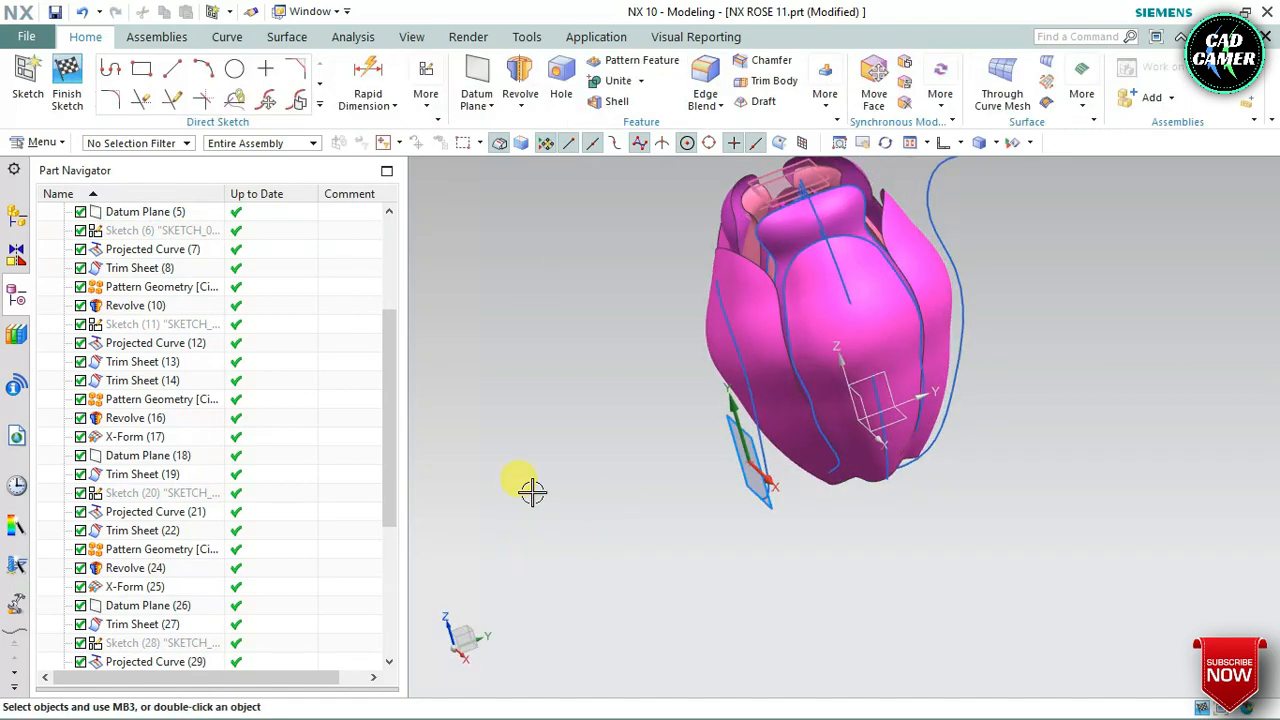
click(319, 103)
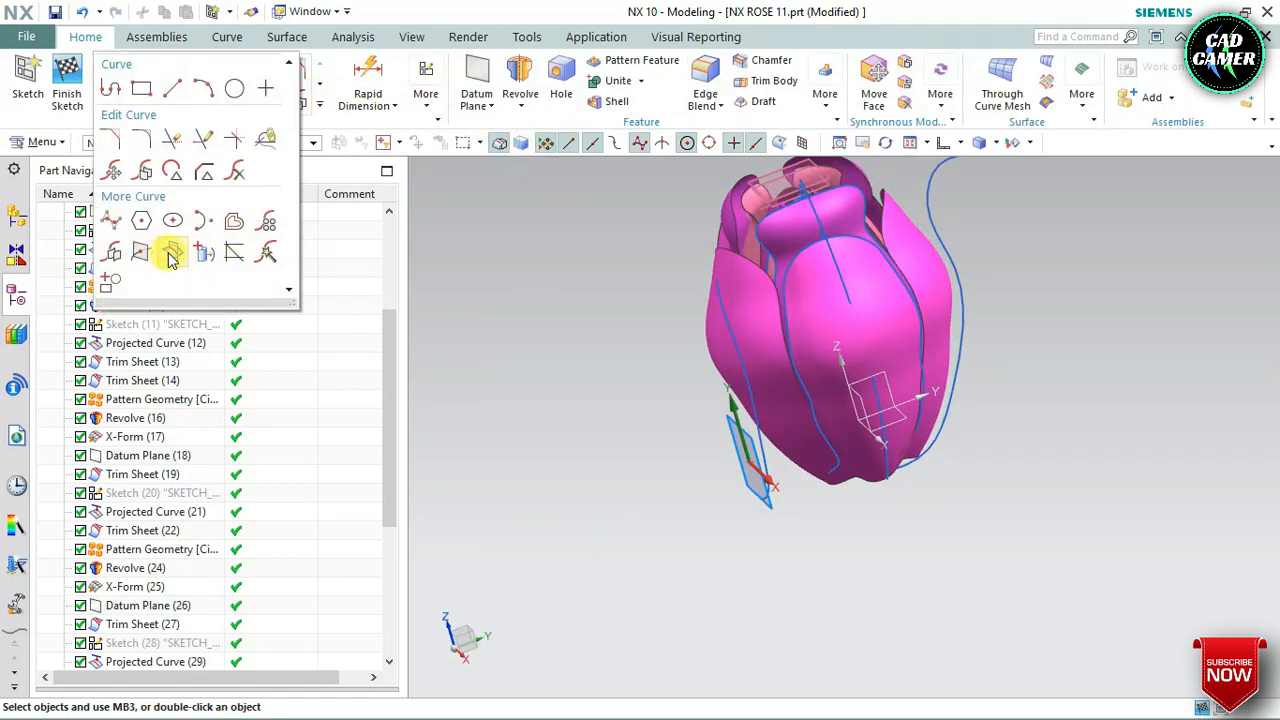
click(172, 256)
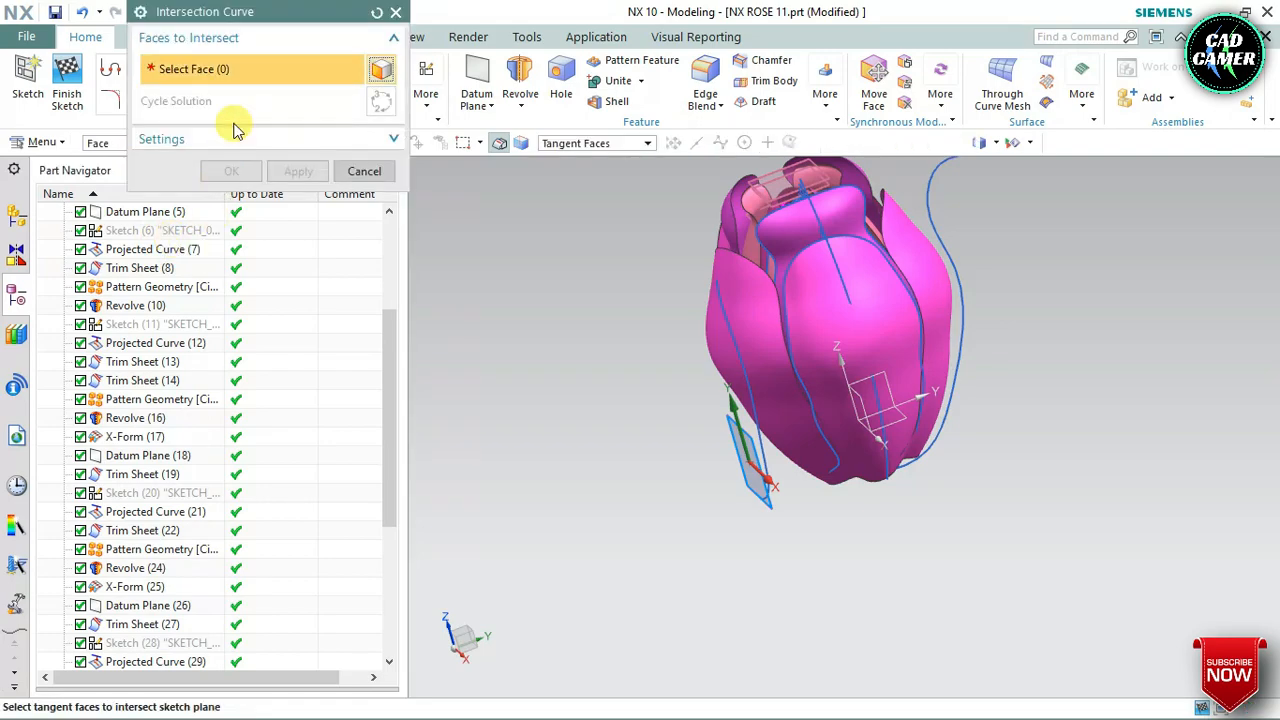
key(Escape)
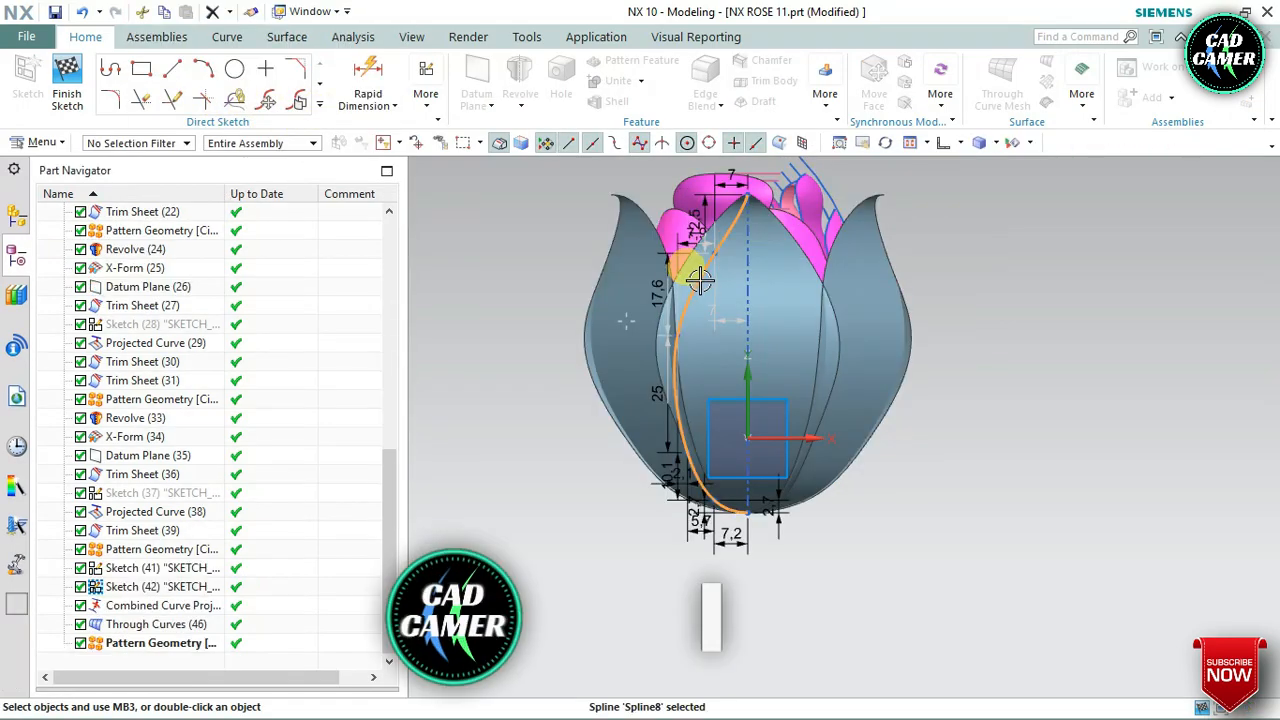
Delete the existing petal outline spline from the sketch, keeping the vertical reference line
right_click(708, 290)
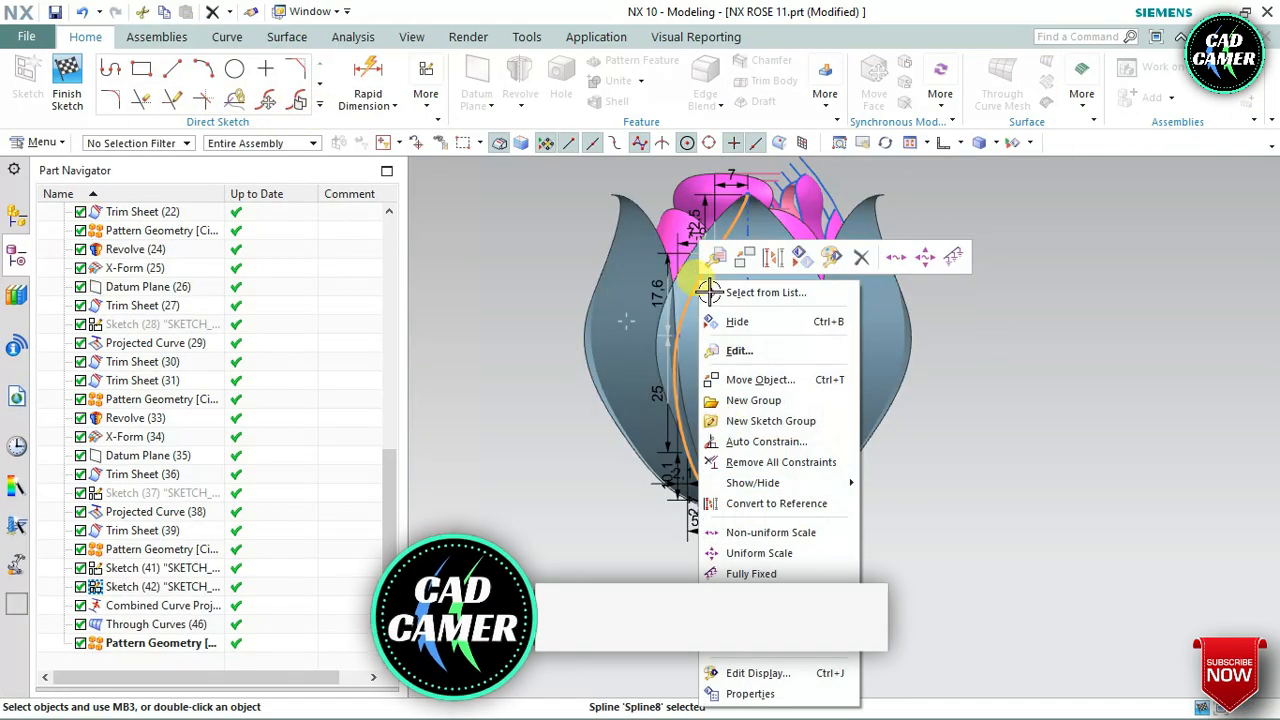
click(757, 647)
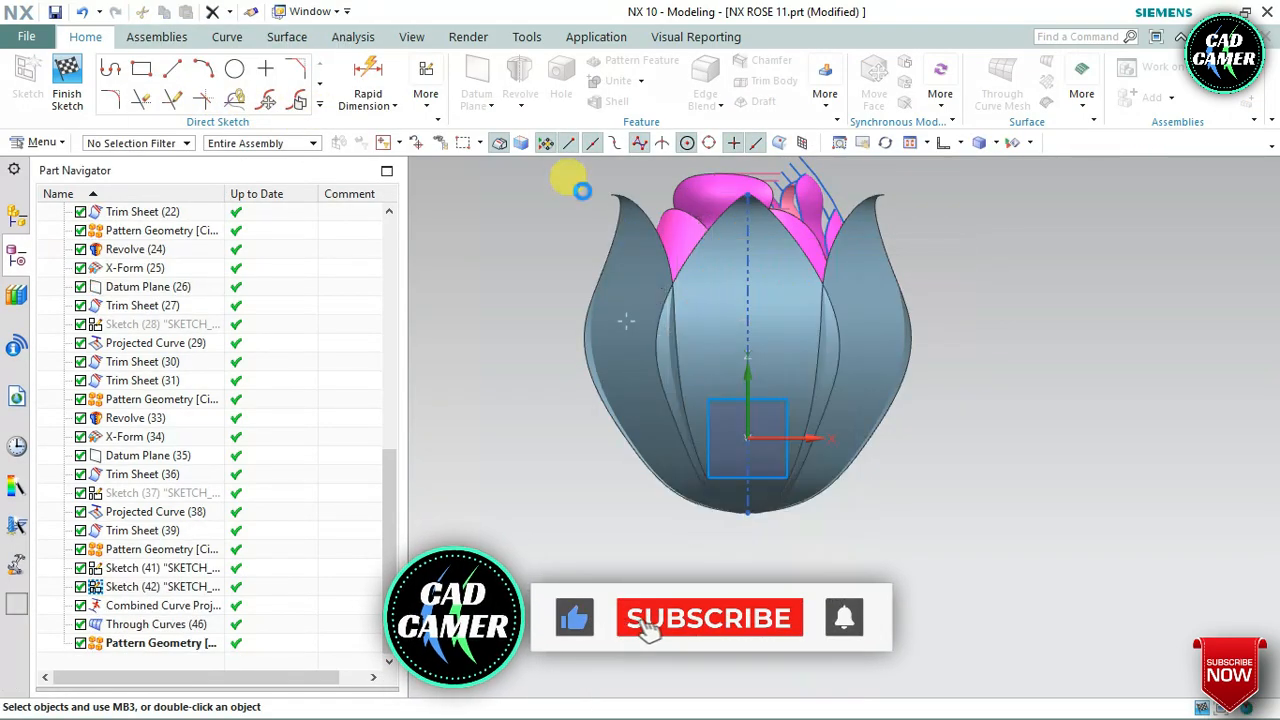
Draw a degree 3 Through Points studio spline with six points from the vertical reference line above the origin, bulging to one side, to the line's lower end
click(319, 103)
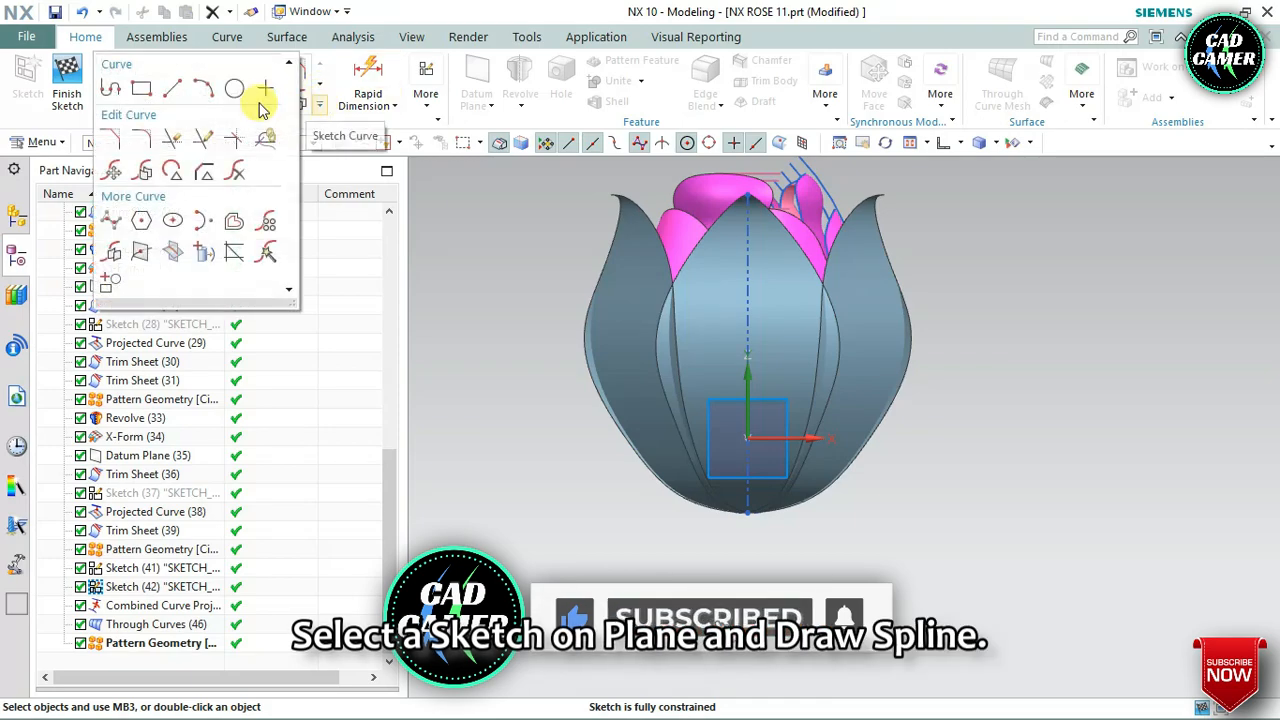
click(111, 223)
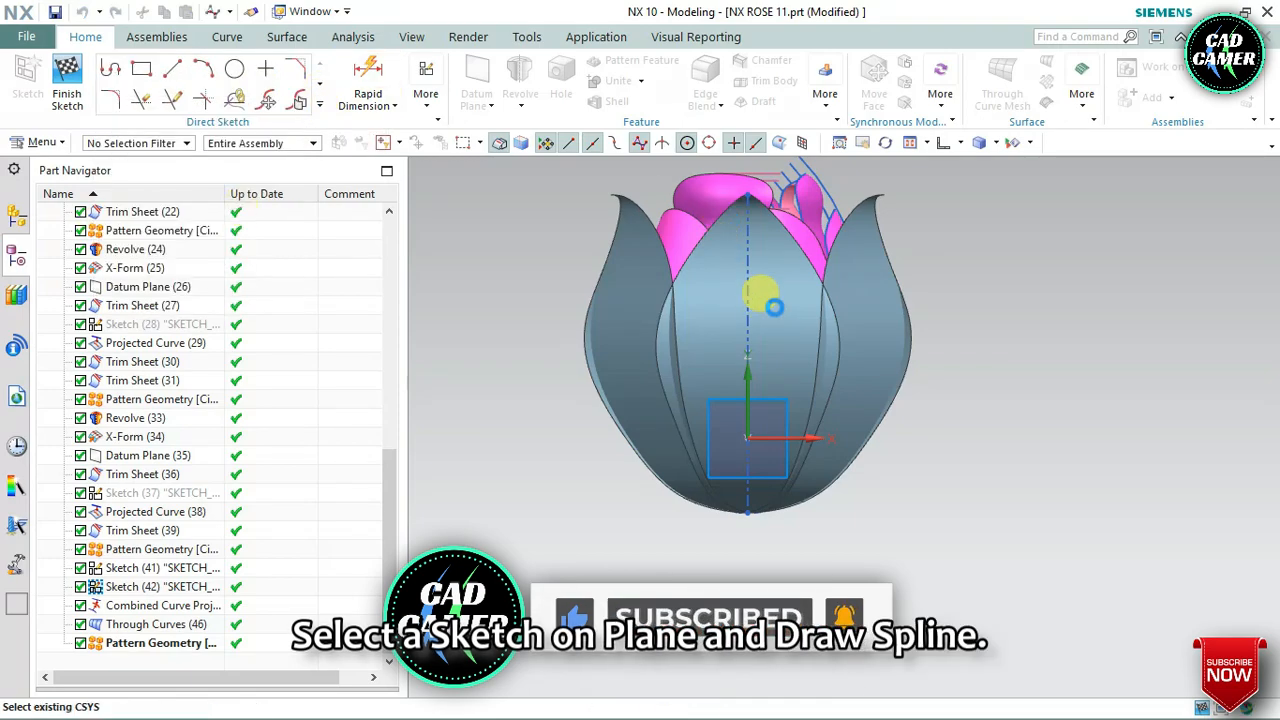
click(772, 295)
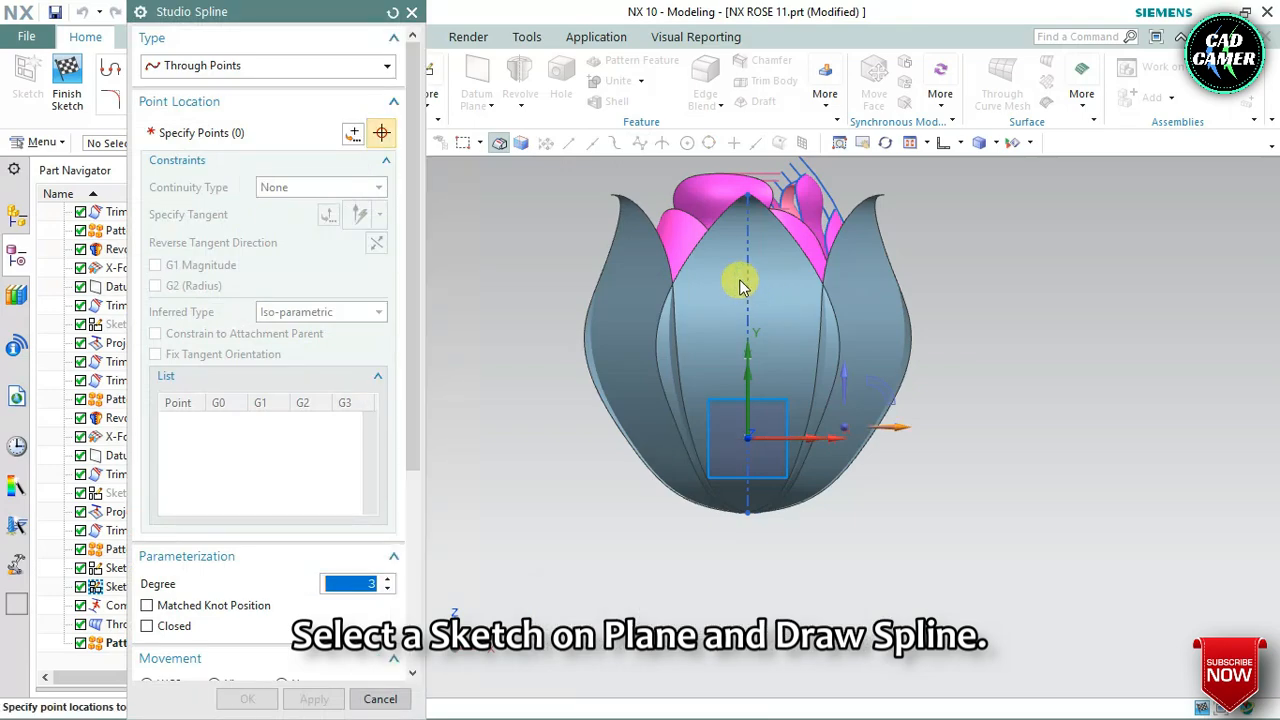
scroll(740, 285, up, 3)
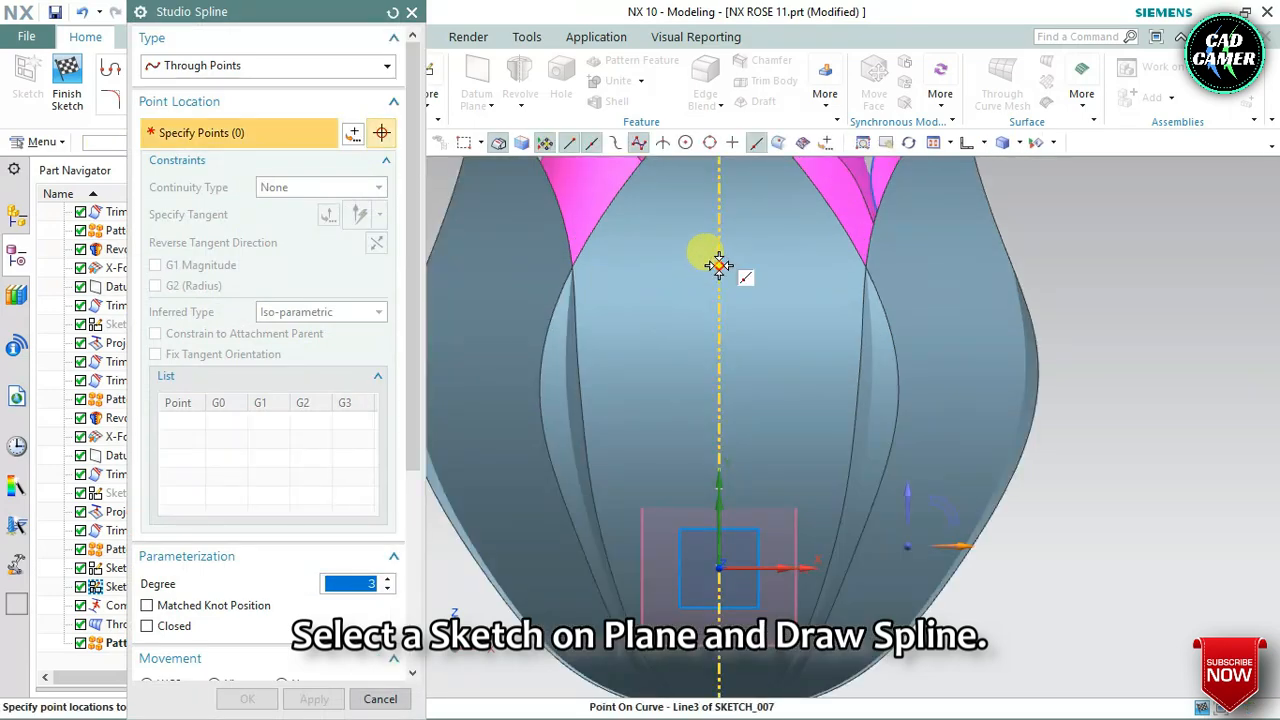
click(718, 340)
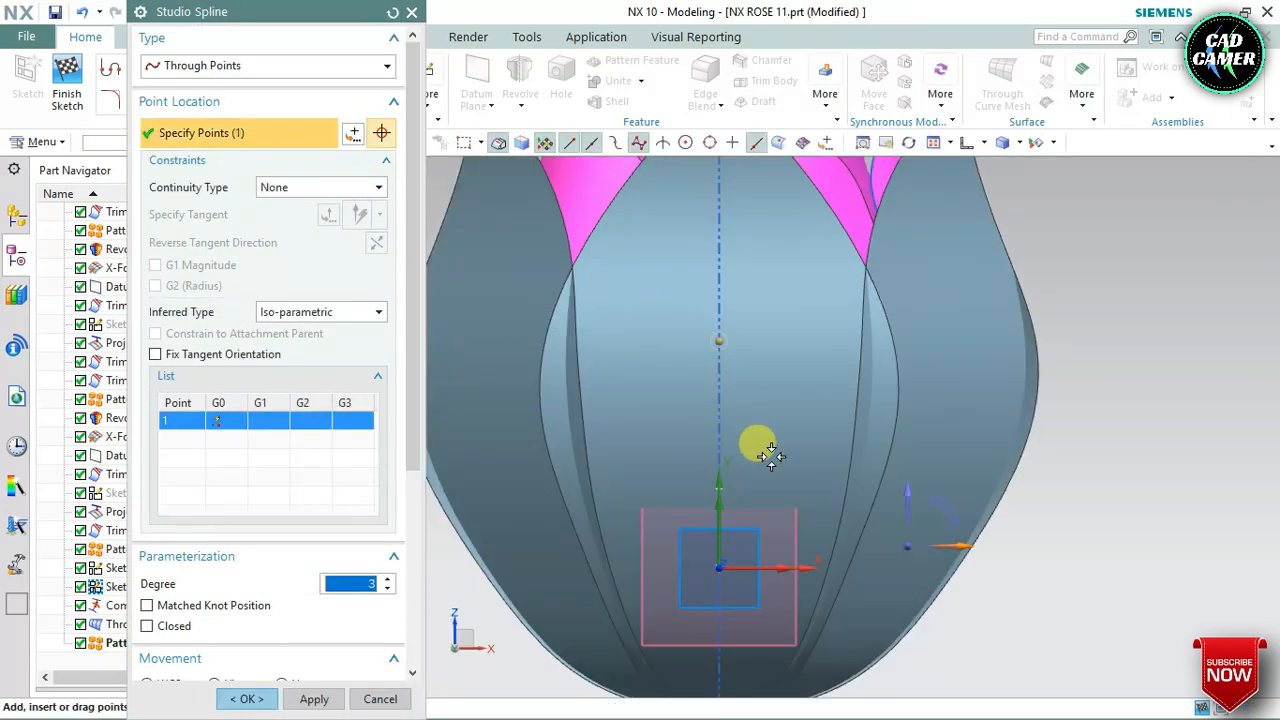
click(750, 422)
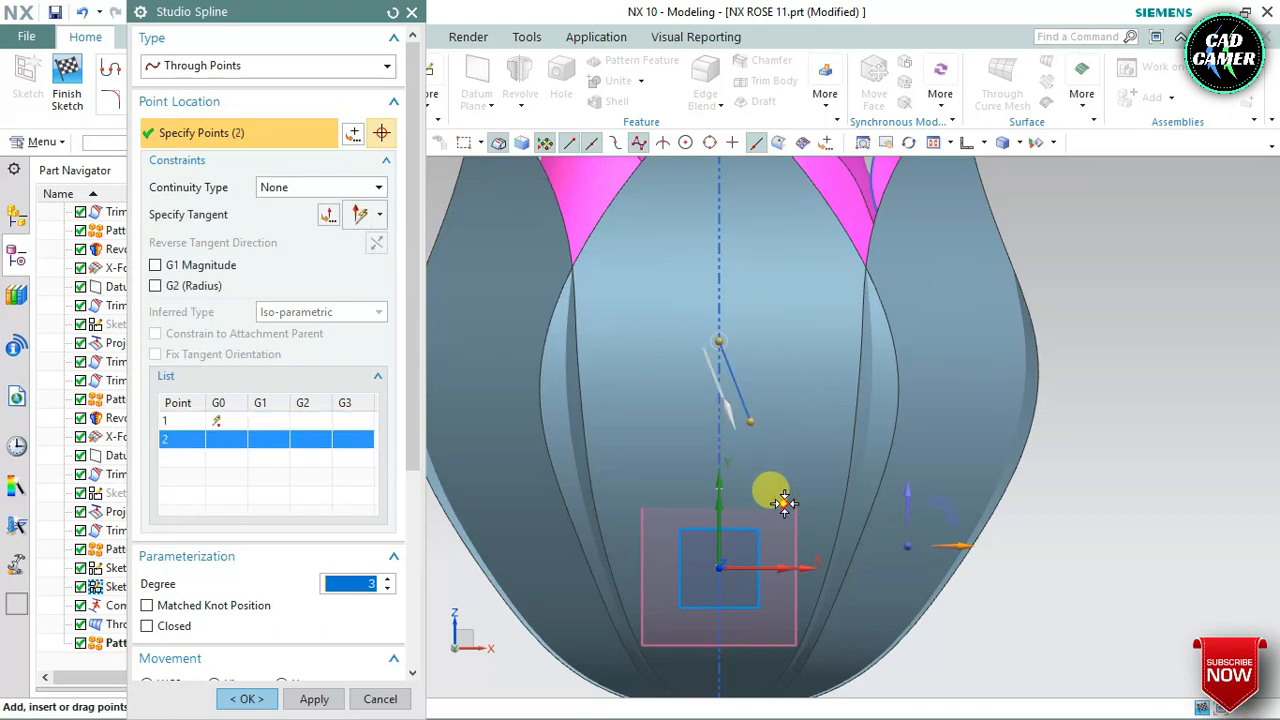
click(797, 583)
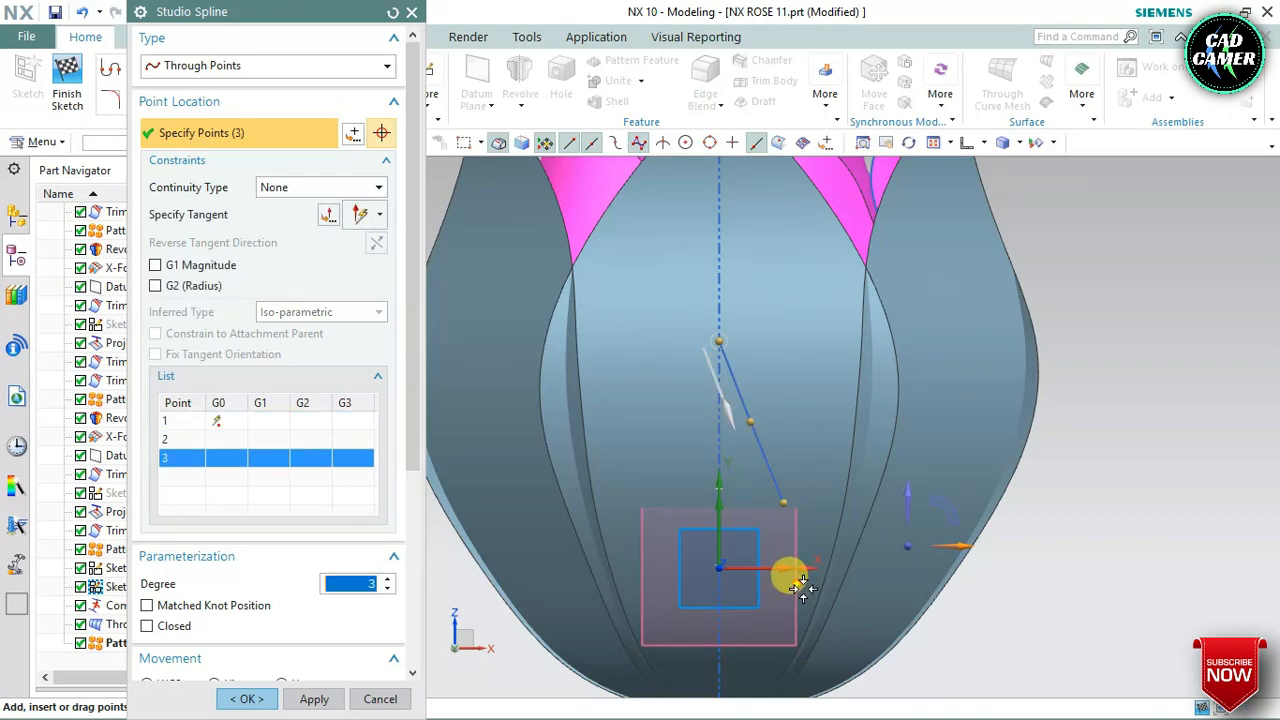
click(764, 650)
scroll(754, 594, down, 2)
scroll(749, 646, up, 3)
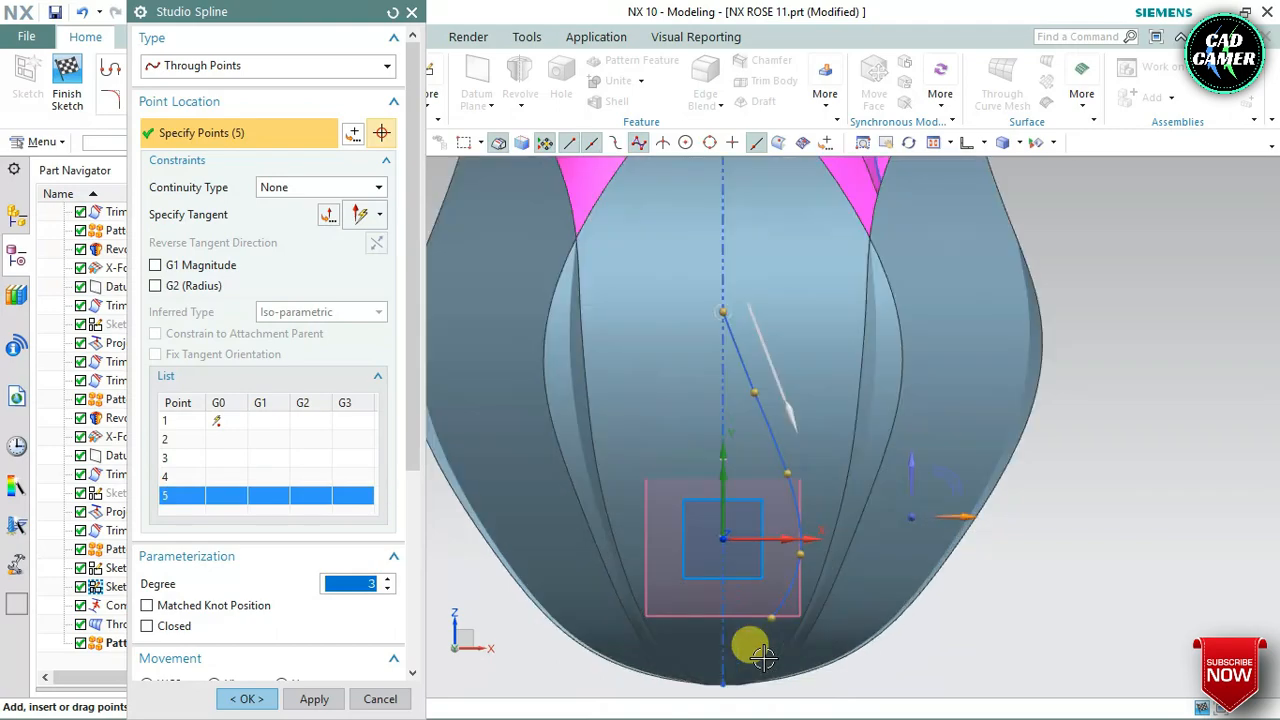
click(713, 688)
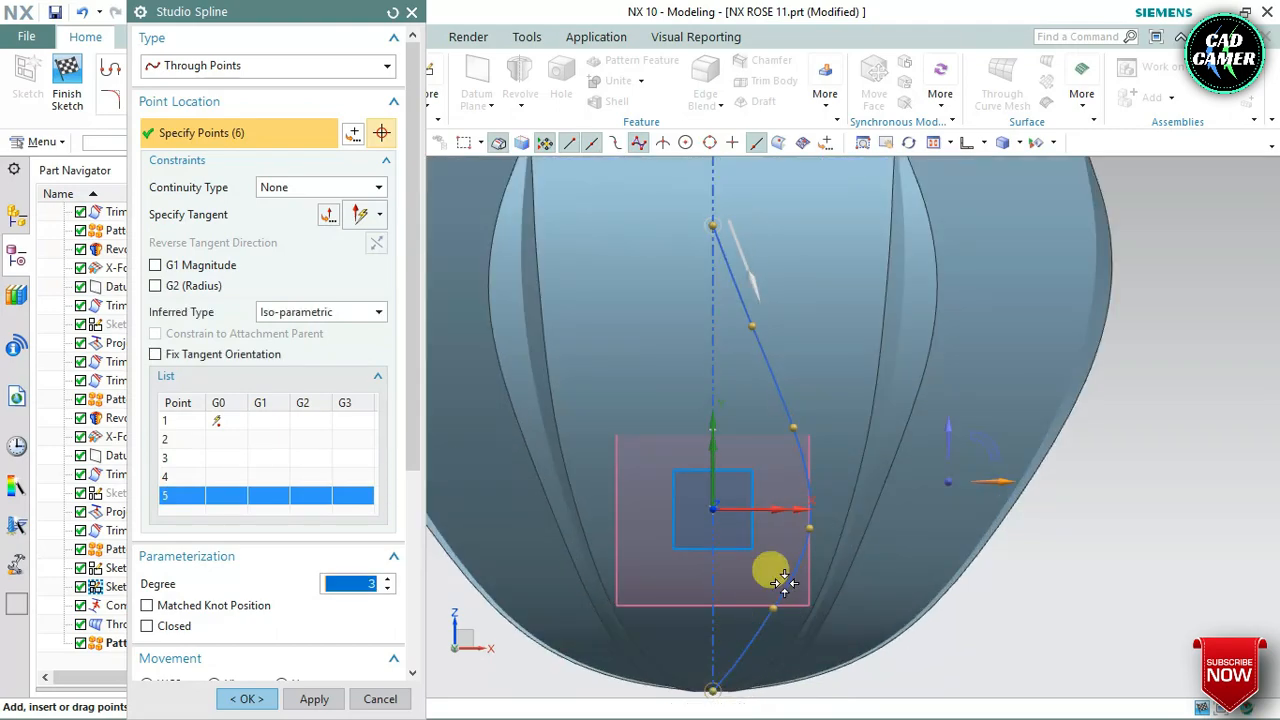
Reshape the spline into a leaf profile by moving its second and third points inward toward the reference line, and accept it
scroll(814, 306, down, 2)
scroll(833, 250, up, 1)
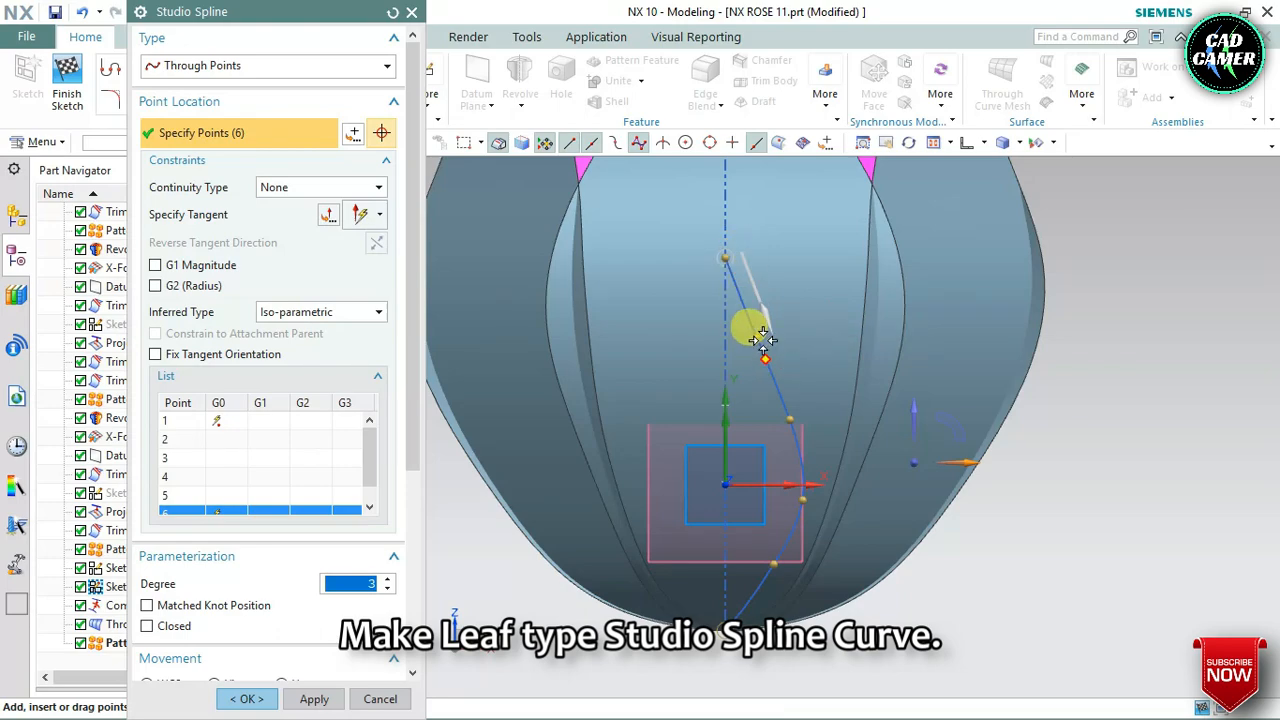
mouse_move(760, 337)
mouse_down()
mouse_move(737, 357)
mouse_move(743, 341)
mouse_up()
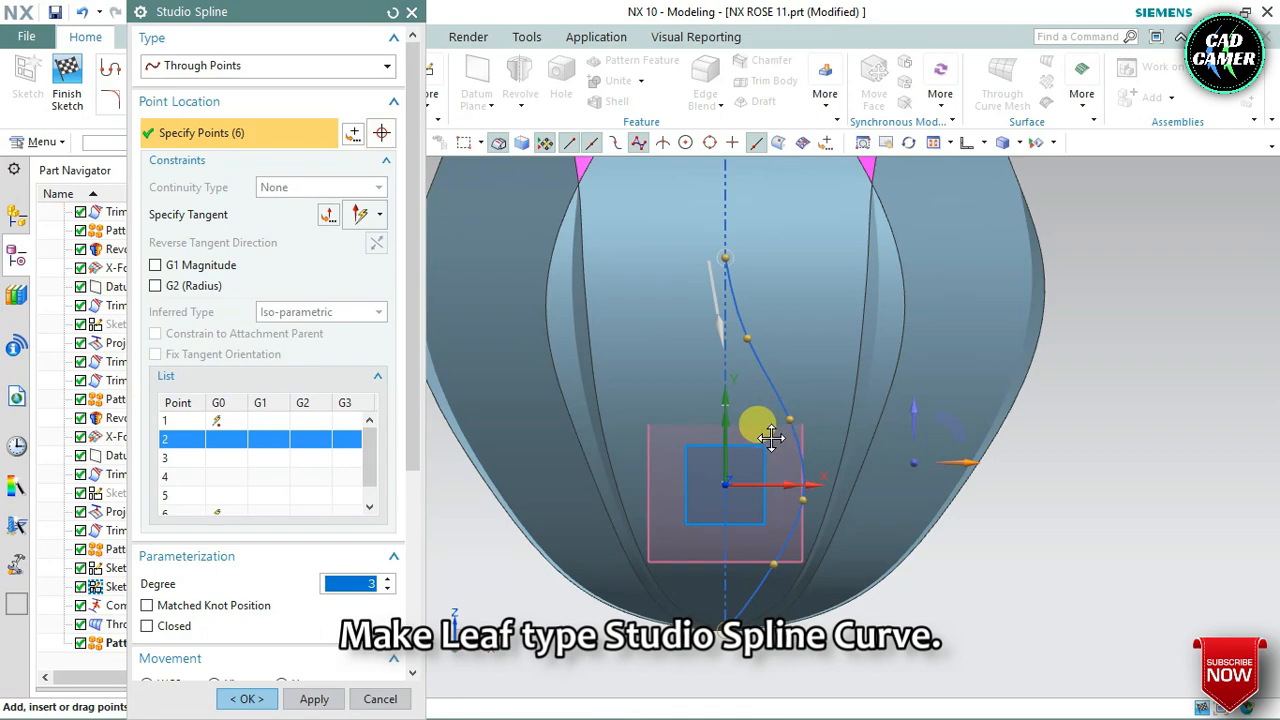
drag(770, 437, 765, 441)
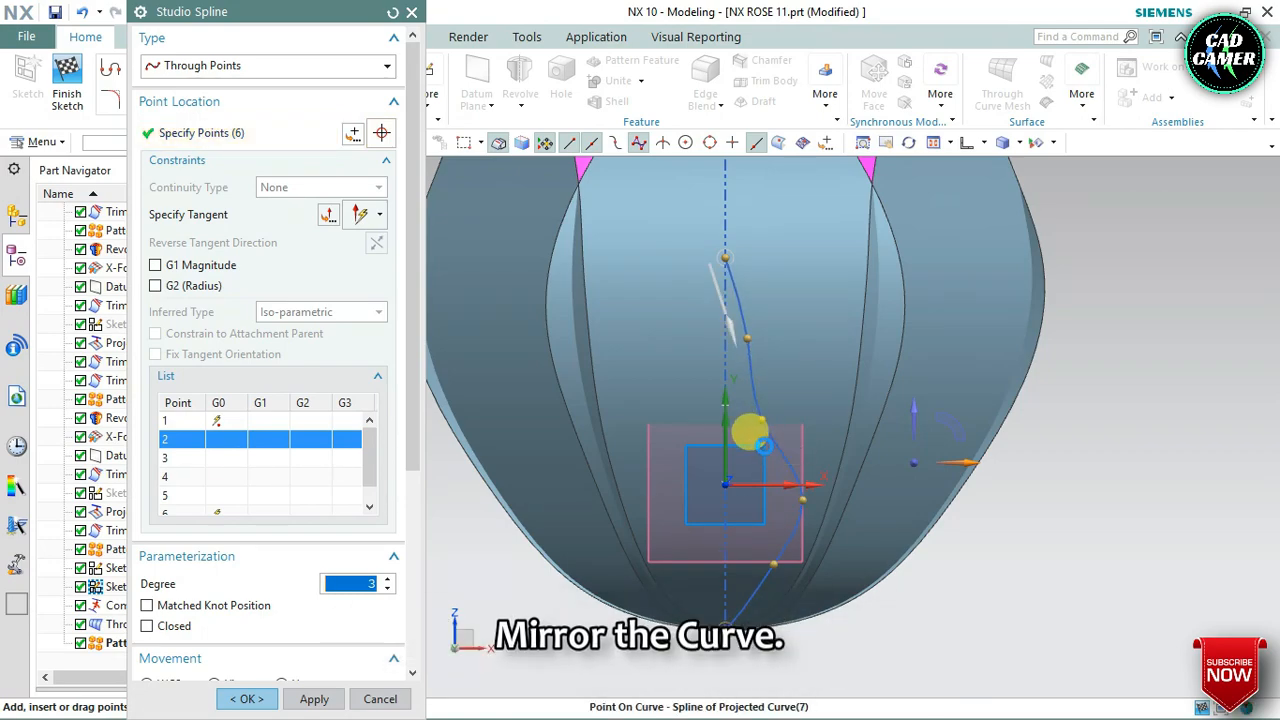
click(240, 695)
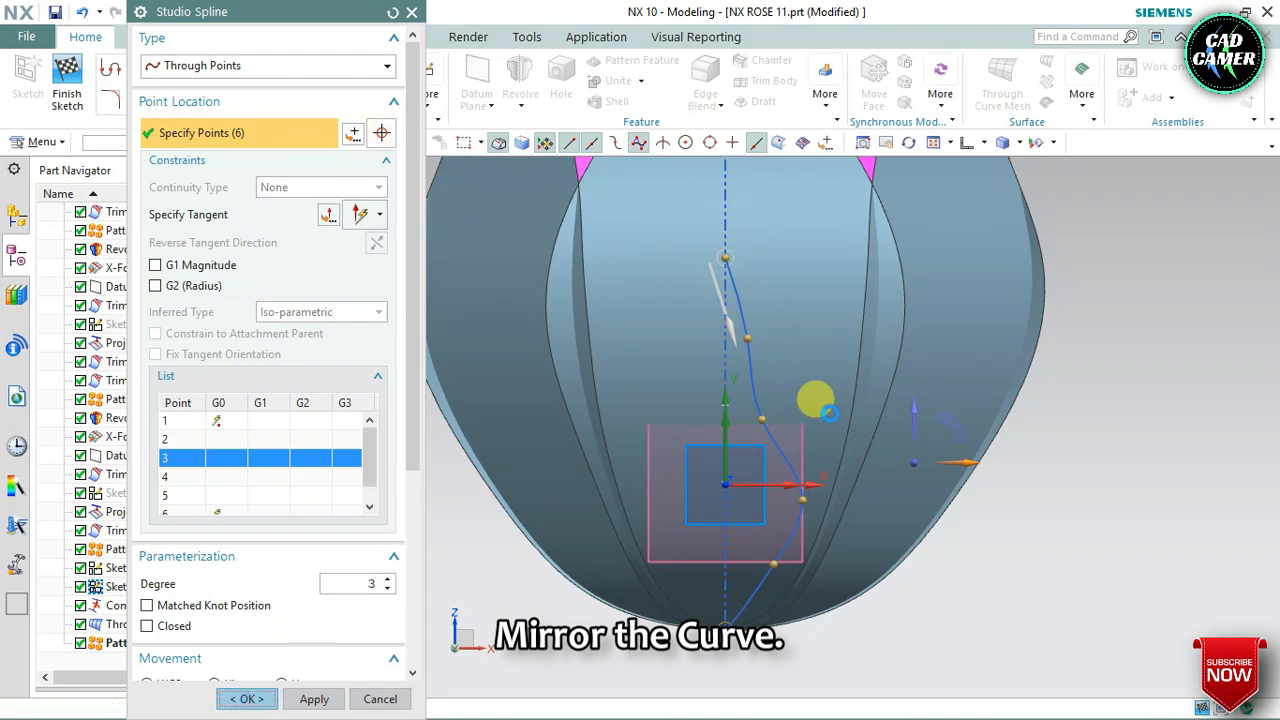
Mirror the spline about the vertical reference line, finish the sketch, and dismiss the update report
scroll(914, 325, down, 1)
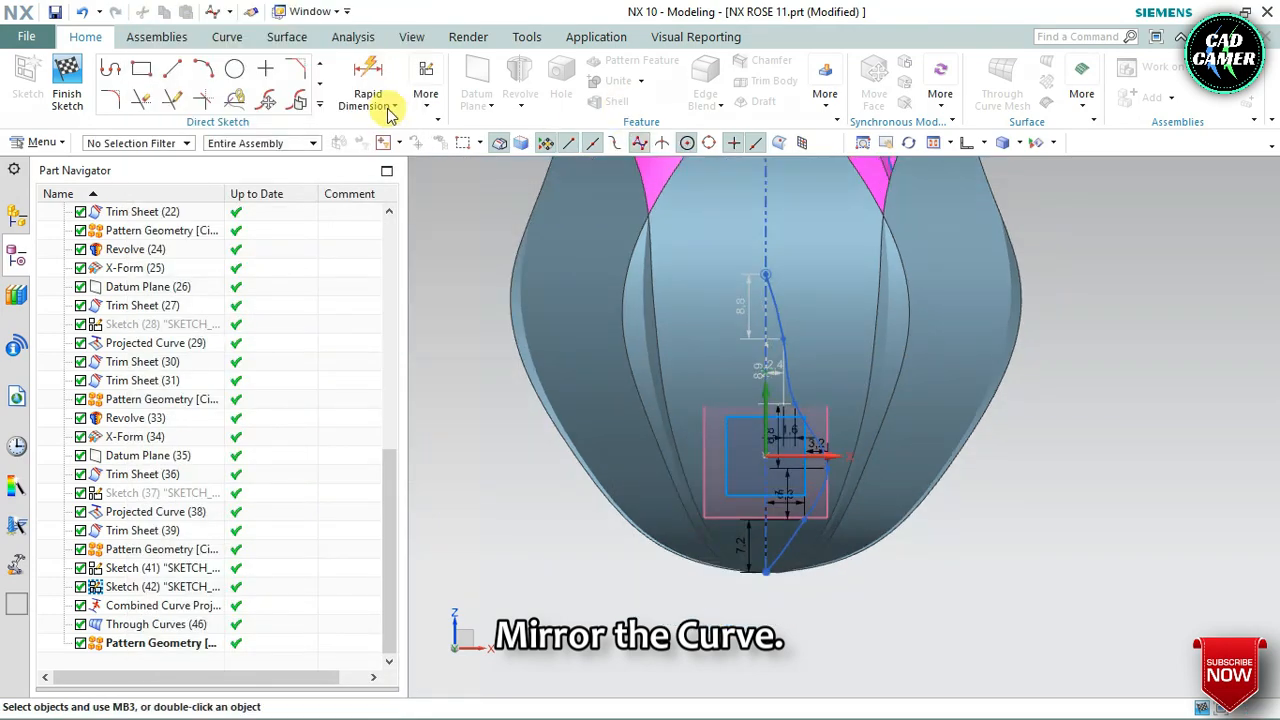
click(320, 108)
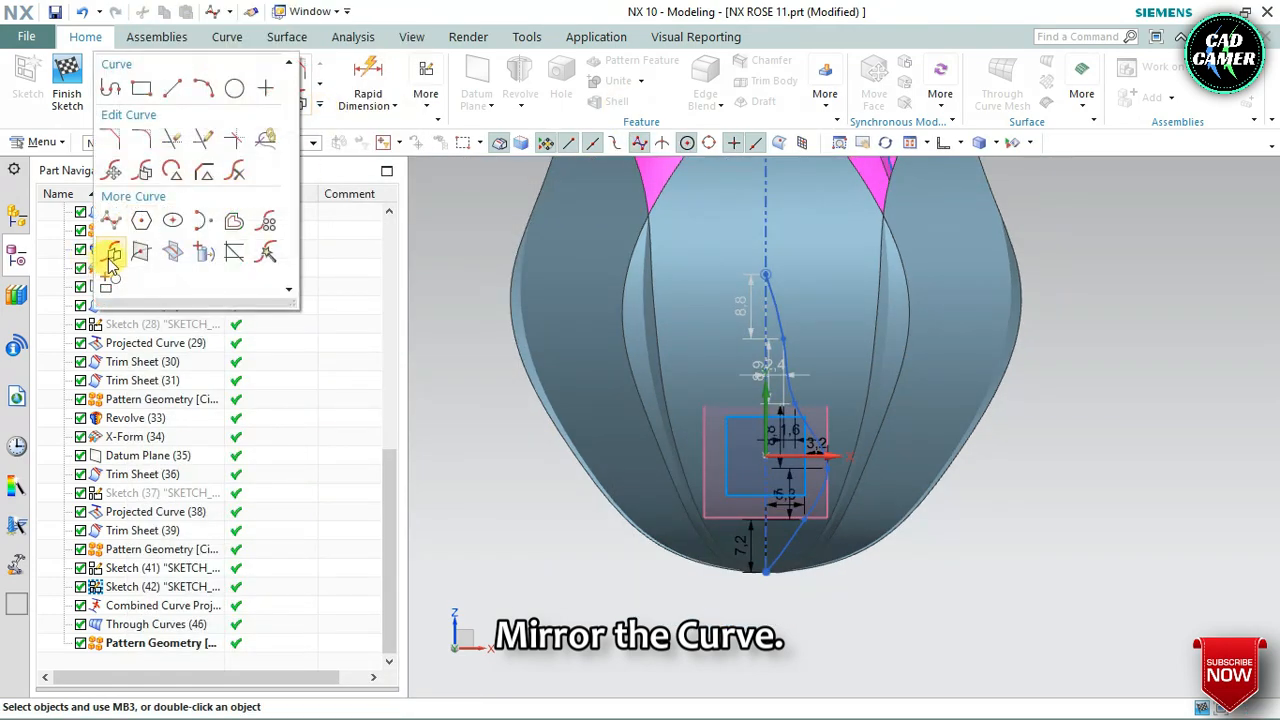
click(110, 258)
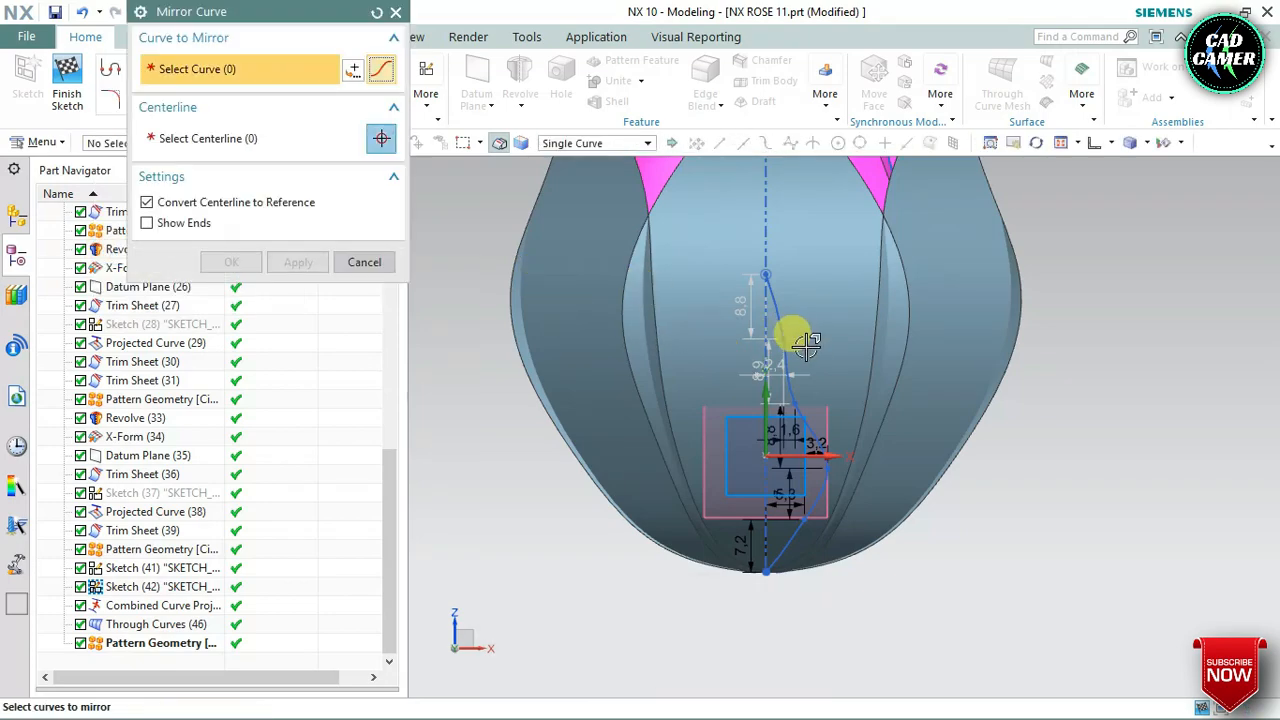
click(768, 295)
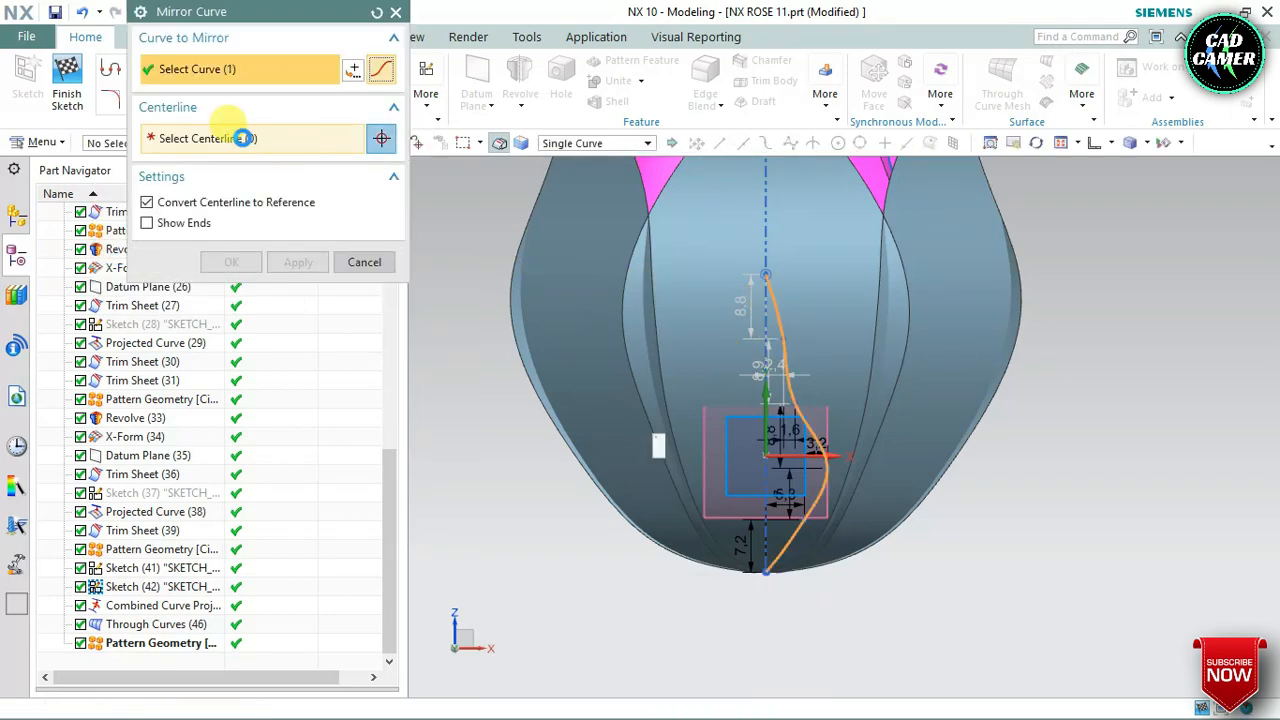
click(765, 307)
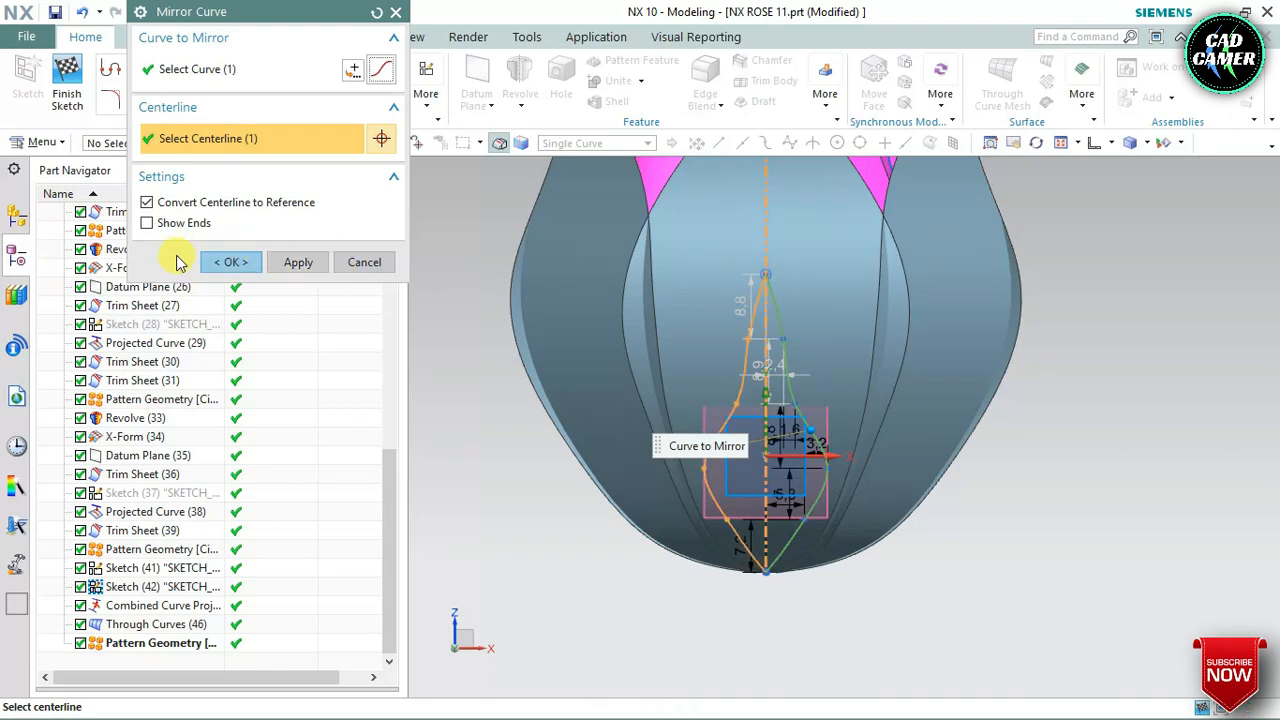
click(66, 66)
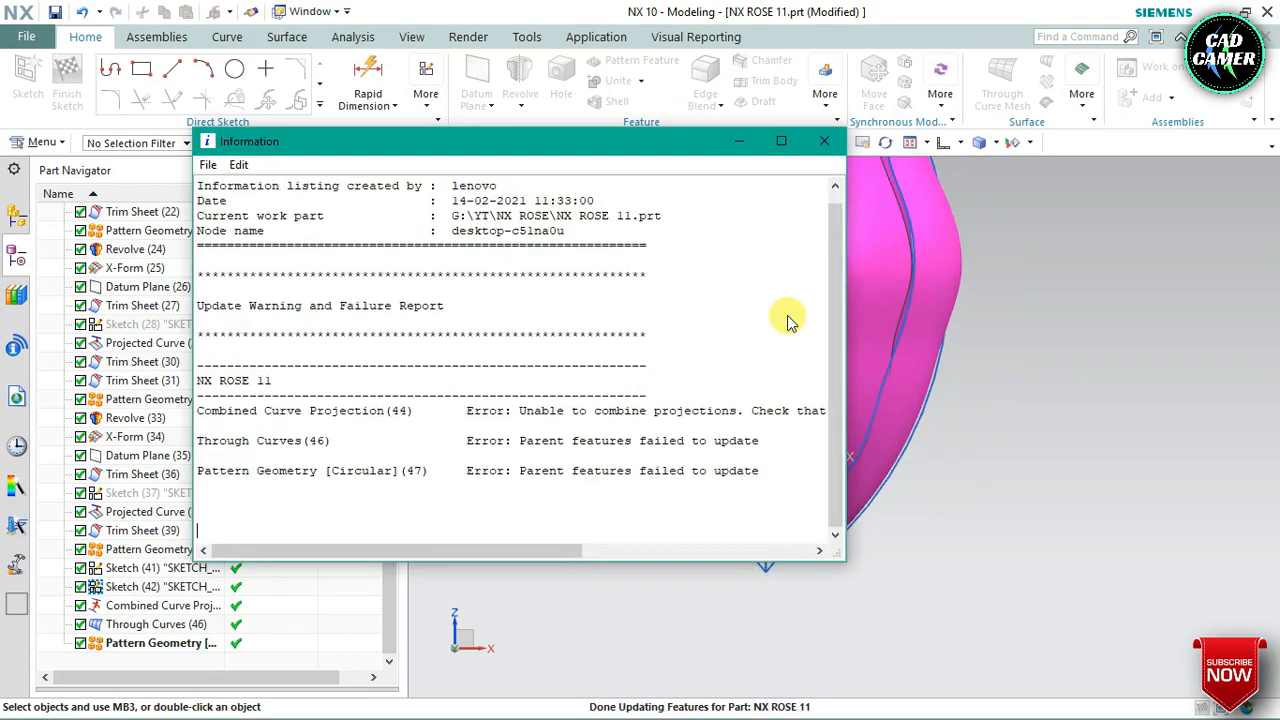
click(825, 143)
Edit the Combined Curve Projection feature, selecting both halves of the leaf outline as Curve 1
middle_drag(866, 403, 842, 430)
scroll(852, 340, up, 6)
scroll(683, 348, down, 5)
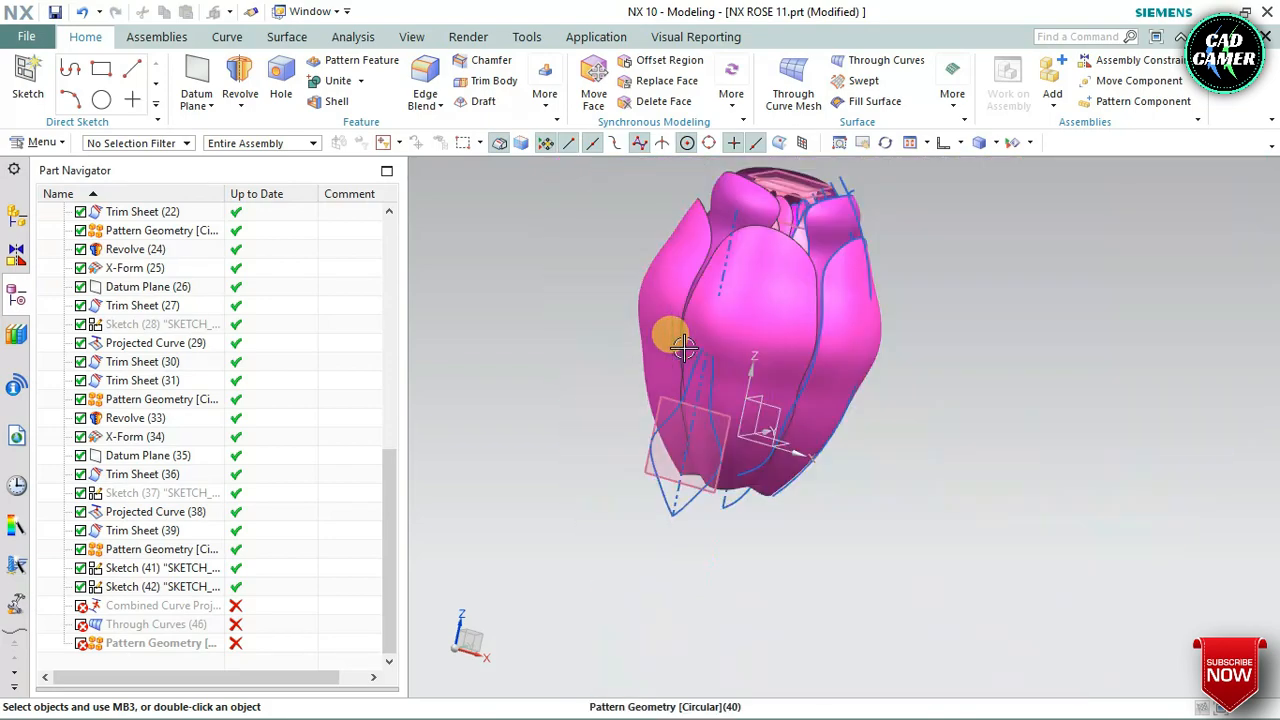
scroll(683, 348, down, 1)
scroll(837, 318, up, 2)
middle_drag(837, 318, 790, 345)
scroll(795, 355, up, 1)
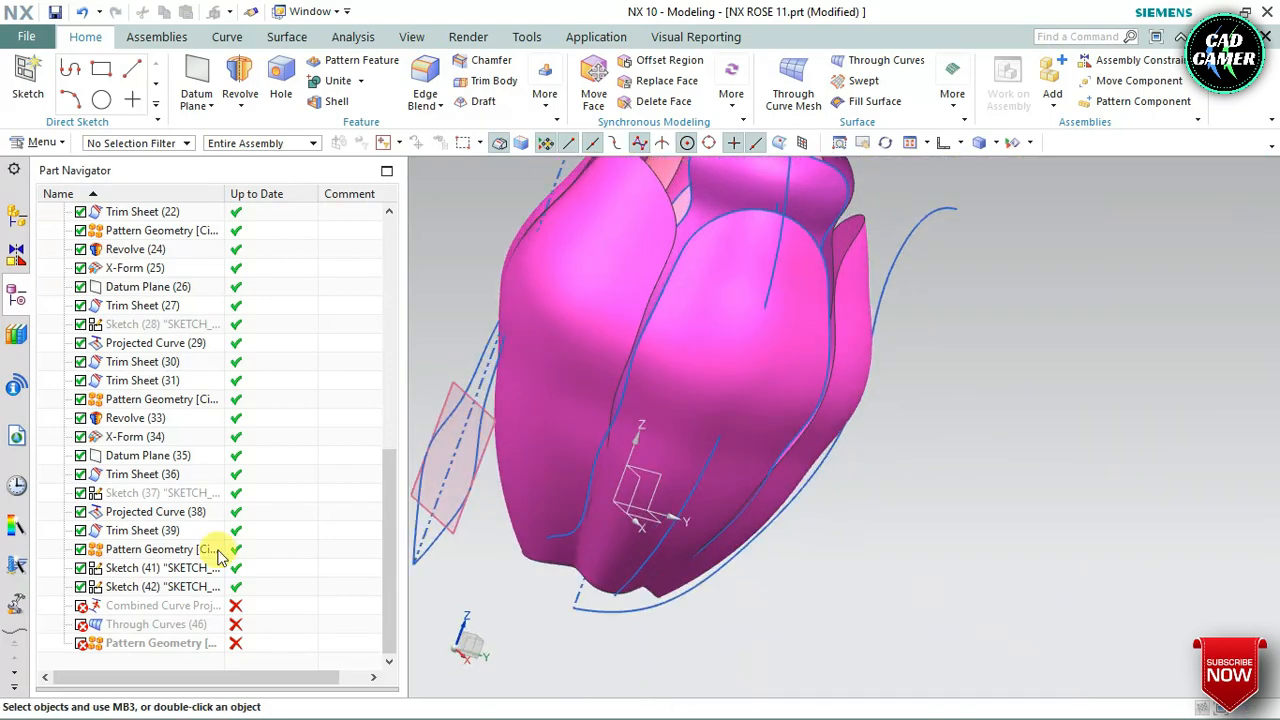
click(120, 606)
right_click(122, 606)
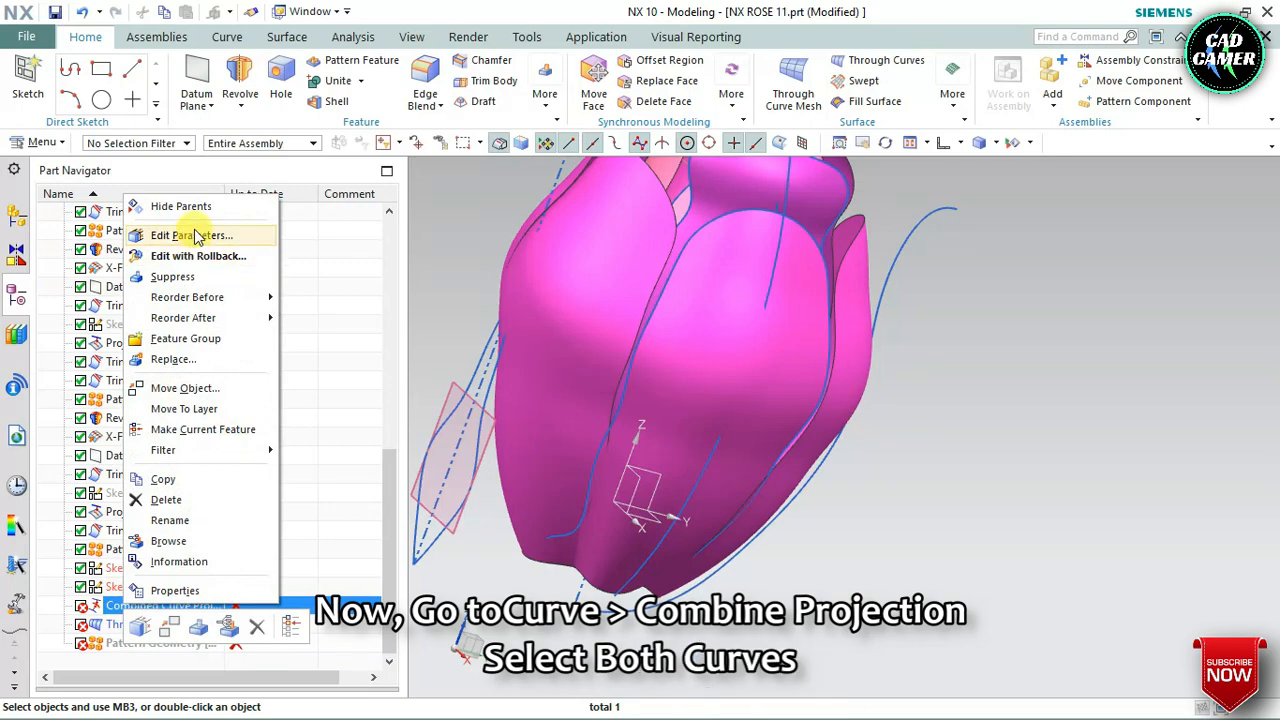
click(495, 350)
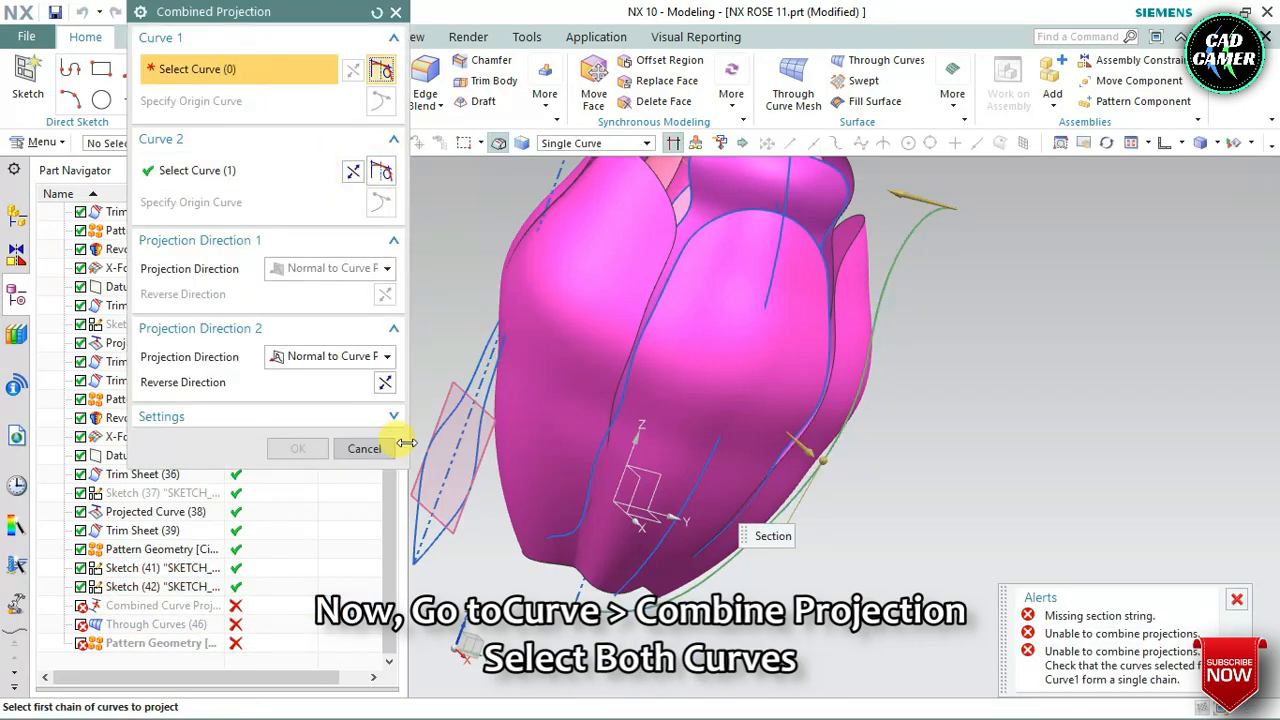
scroll(413, 443, up, 1)
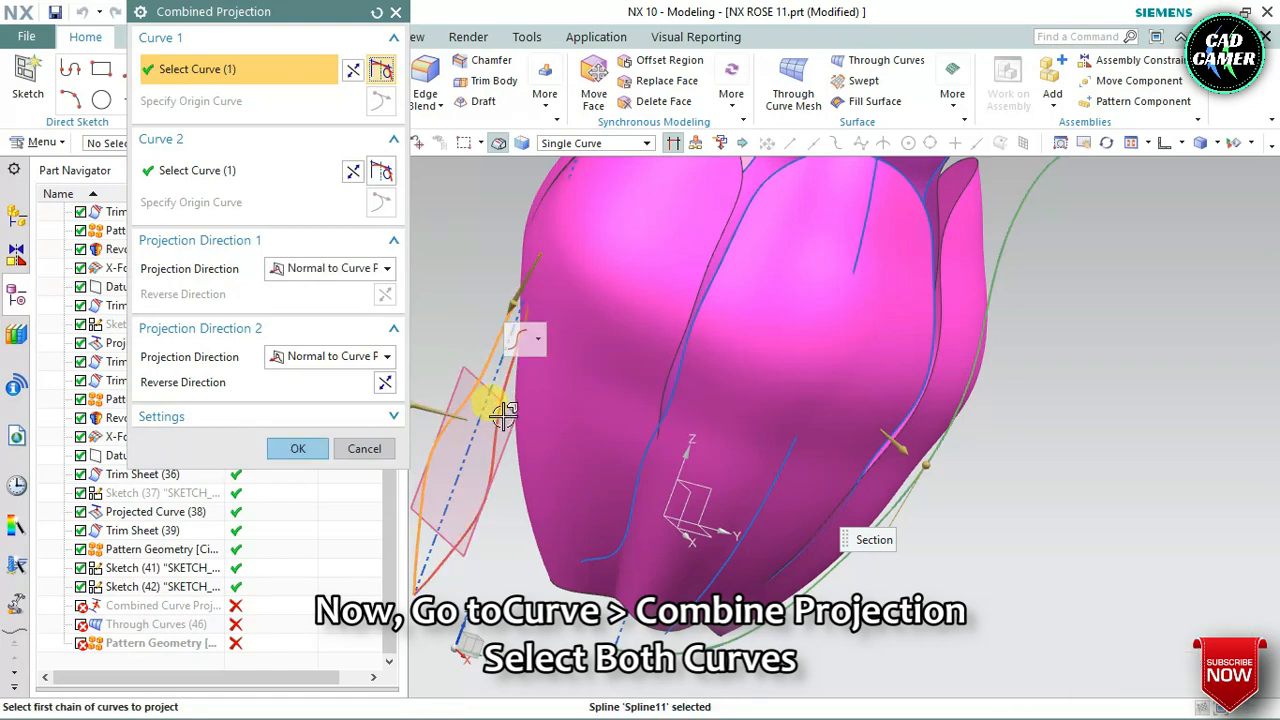
click(496, 418)
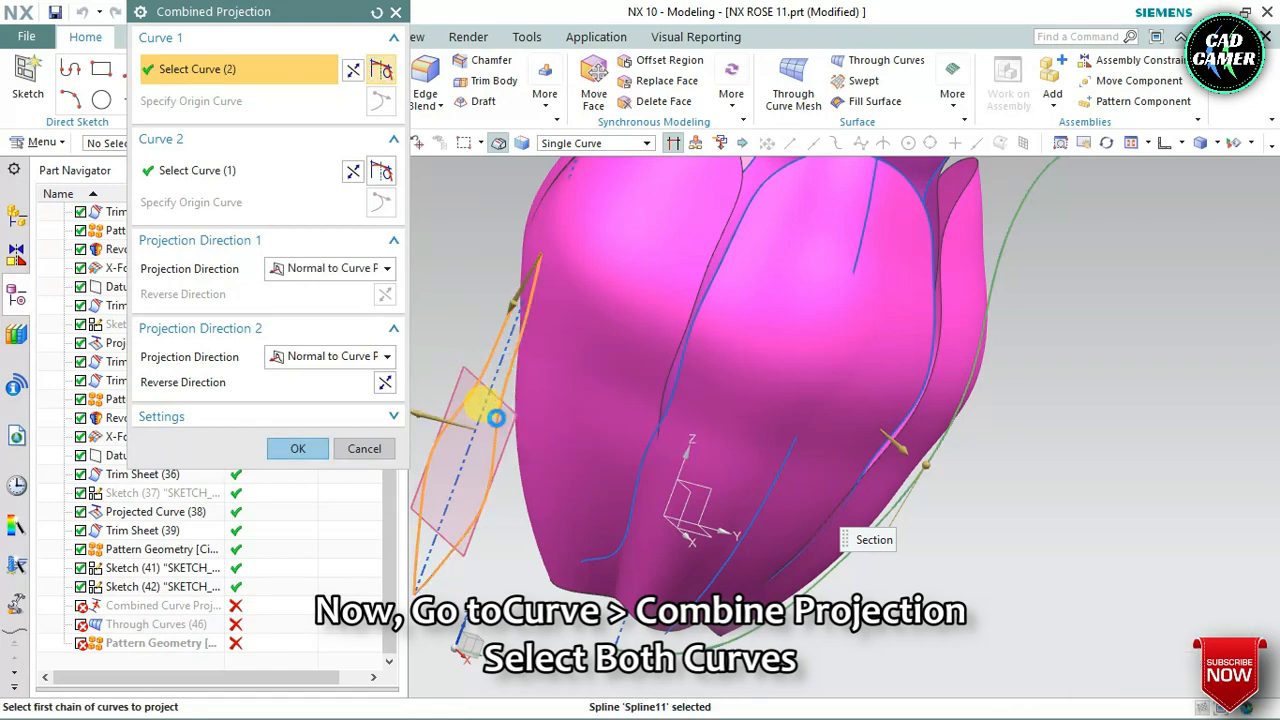
click(292, 449)
Delete the Through Curves feature together with the circular Pattern Geometry that depends on it
scroll(805, 446, down, 3)
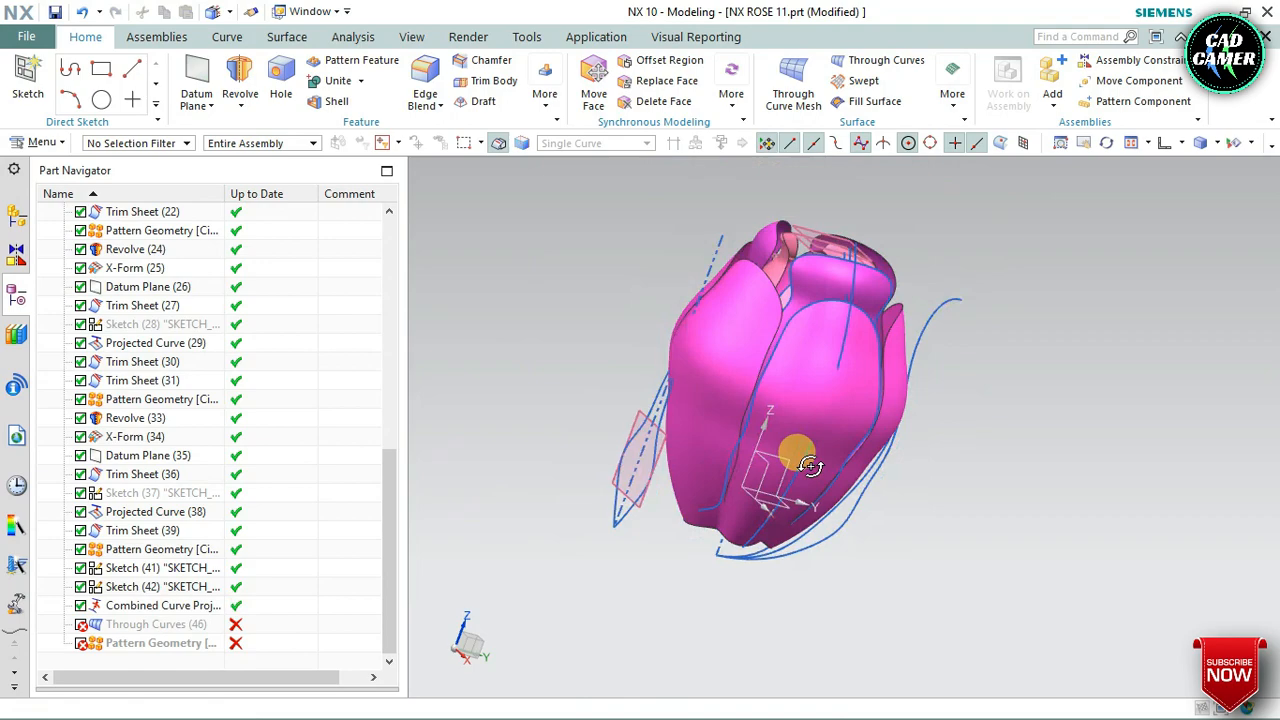
middle_drag(810, 466, 748, 458)
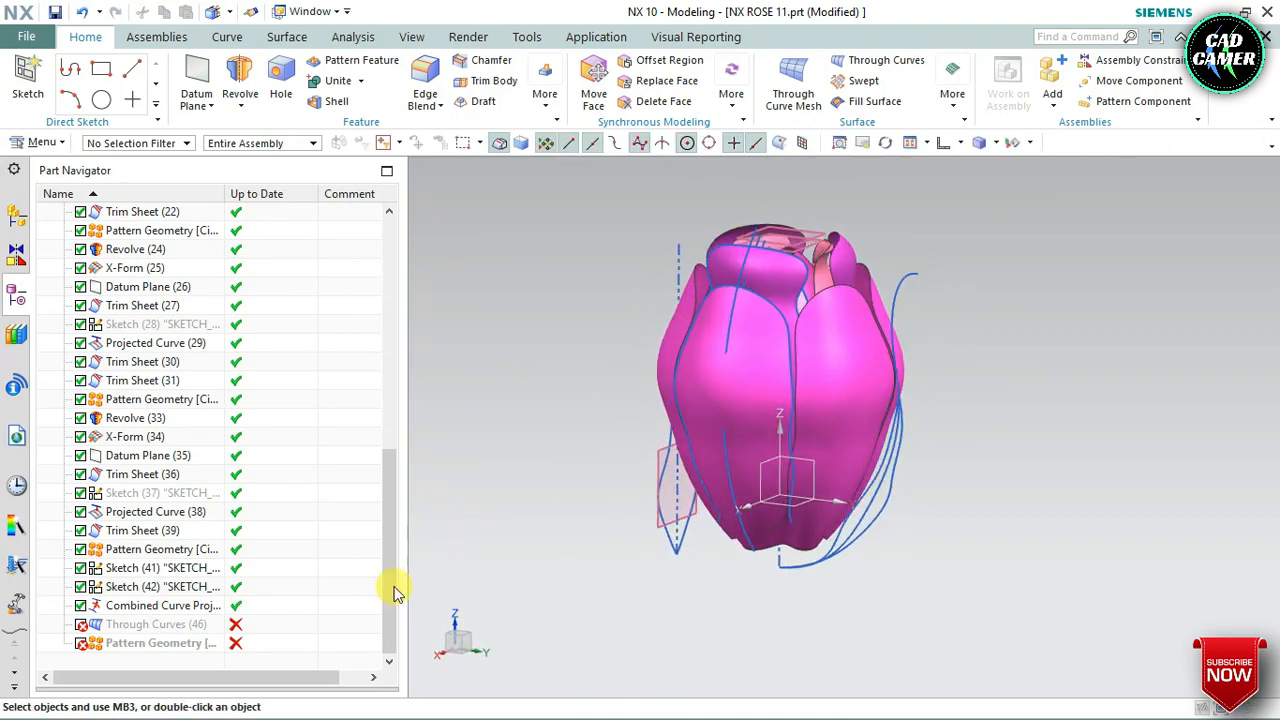
click(180, 628)
right_click(180, 628)
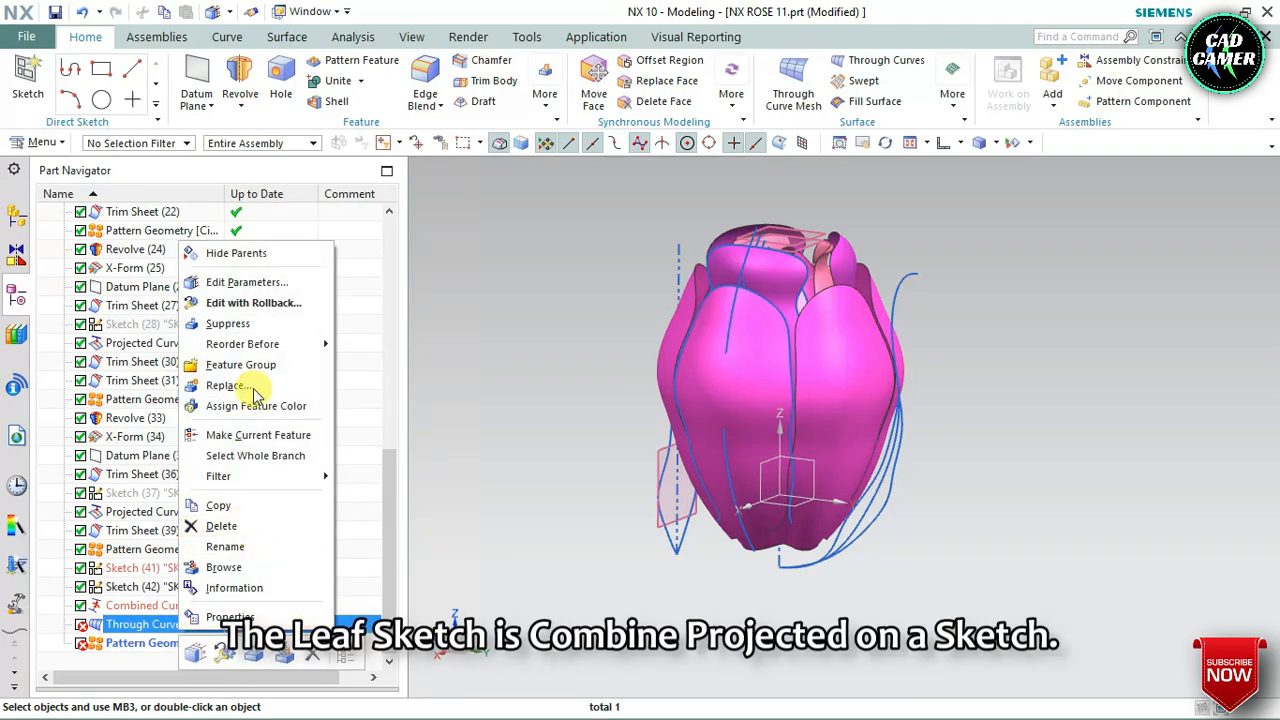
click(198, 527)
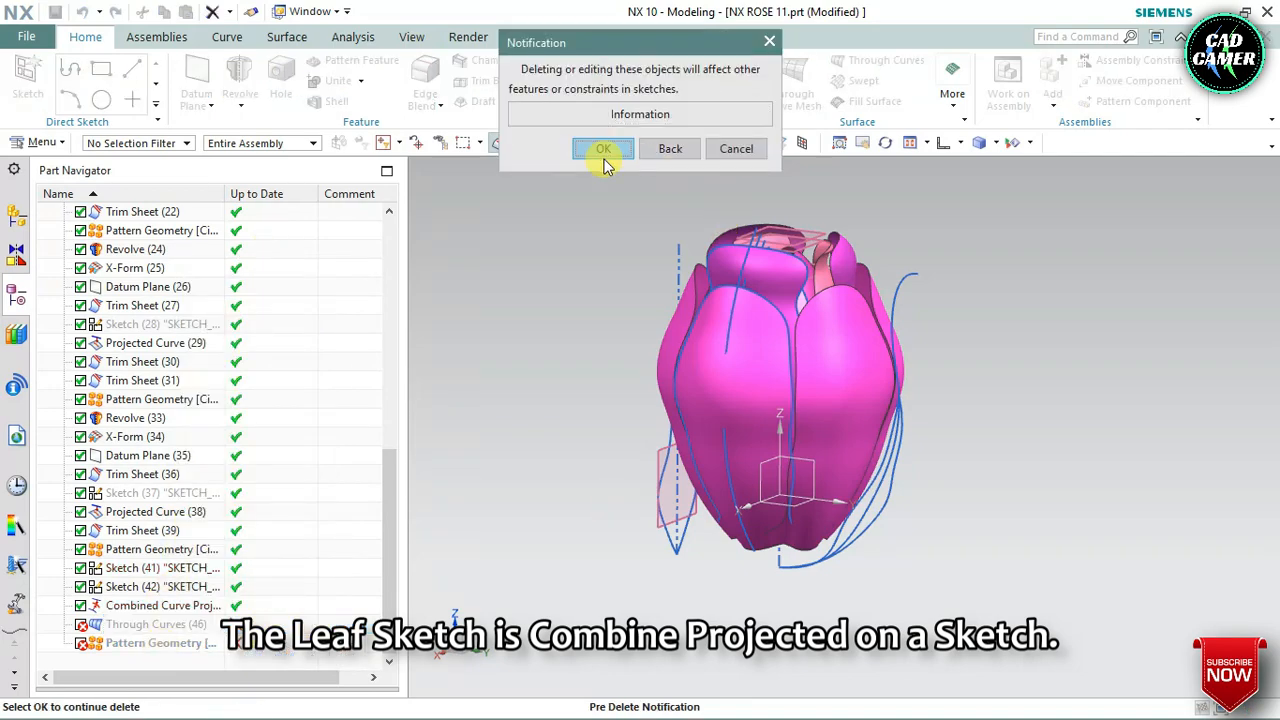
click(602, 150)
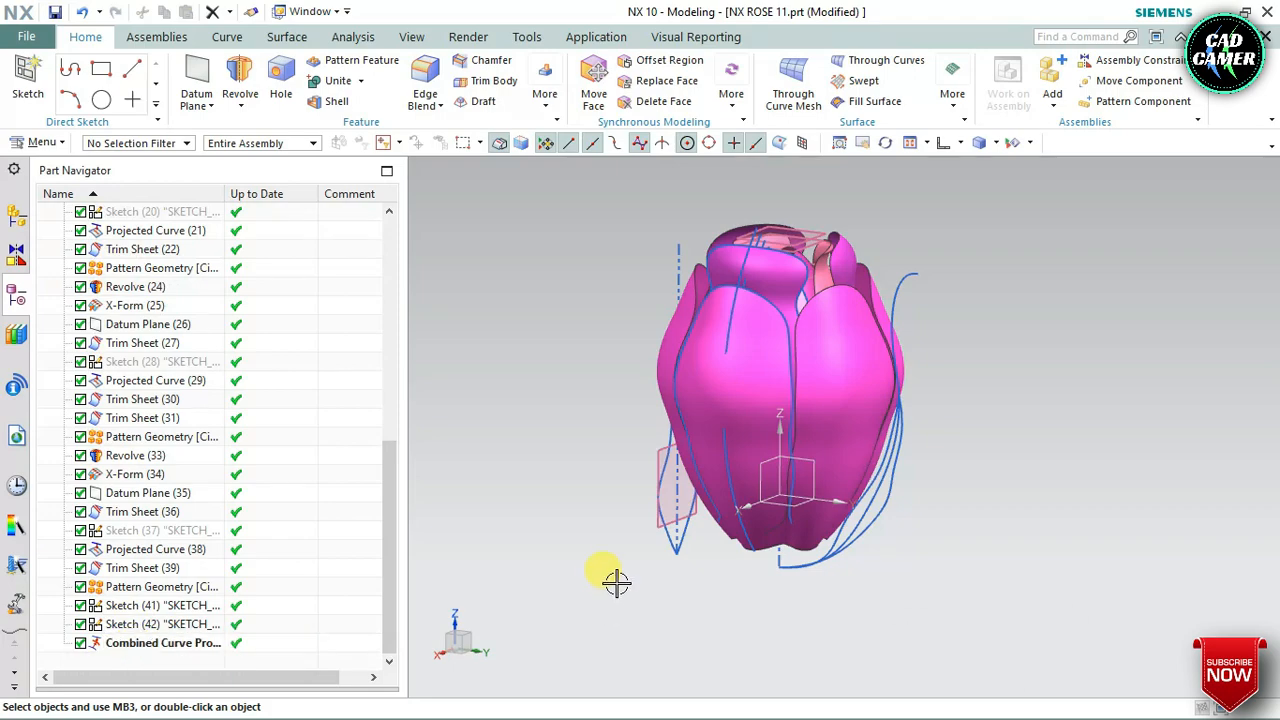
Create a Fill Surface bounded by the two combined projection curves that outline the leaf
mouse_move(616, 582)
middle_down()
mouse_move(580, 597)
mouse_move(606, 577)
mouse_move(591, 569)
mouse_move(595, 580)
middle_up()
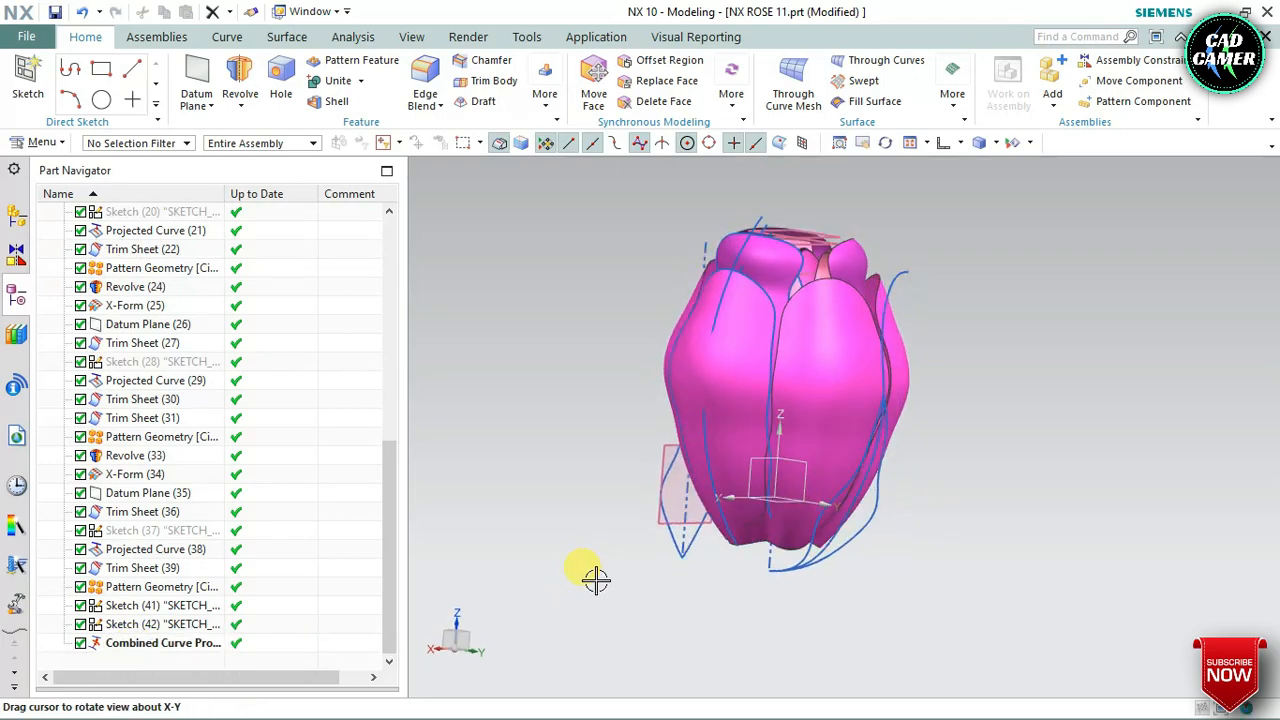
scroll(1003, 400, down, 2)
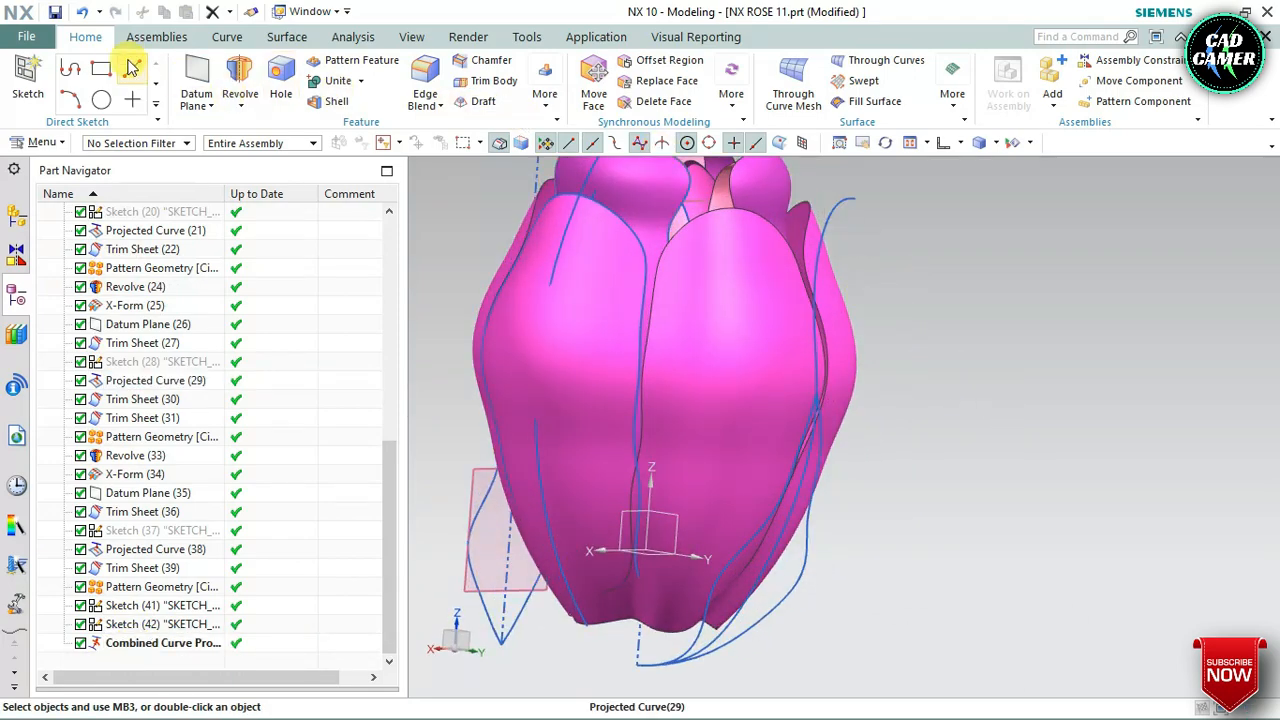
click(286, 37)
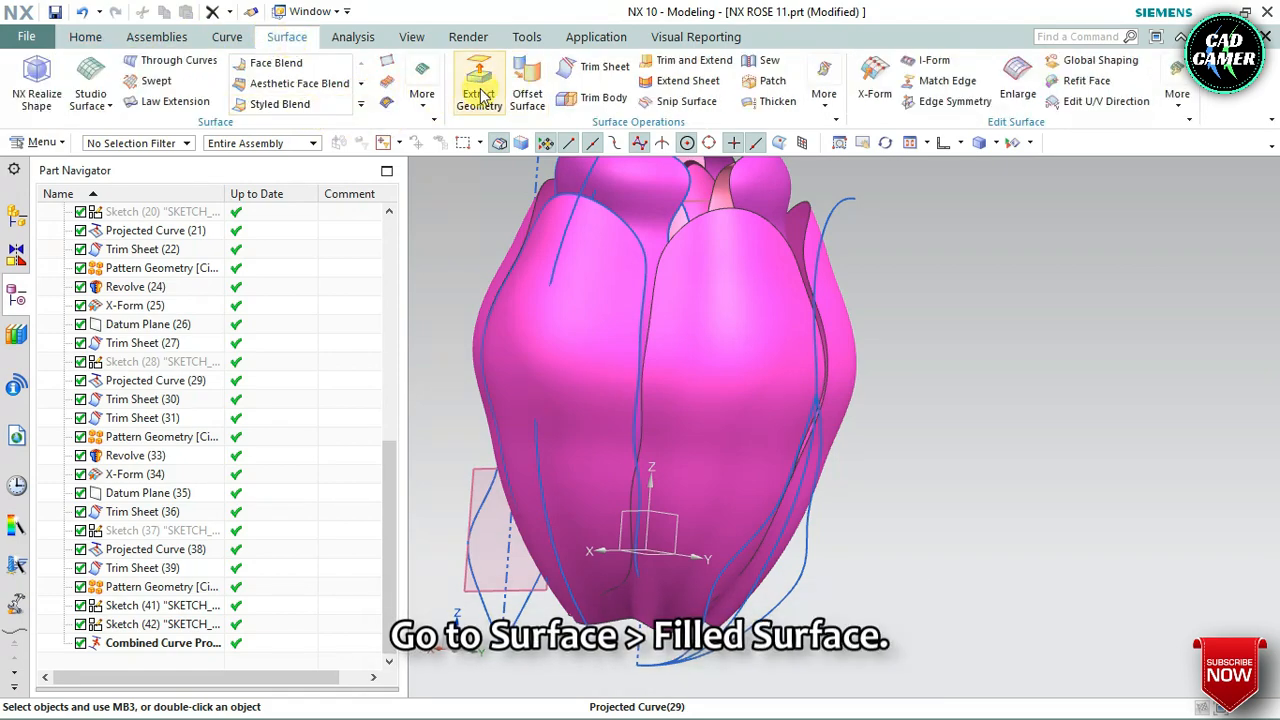
click(800, 576)
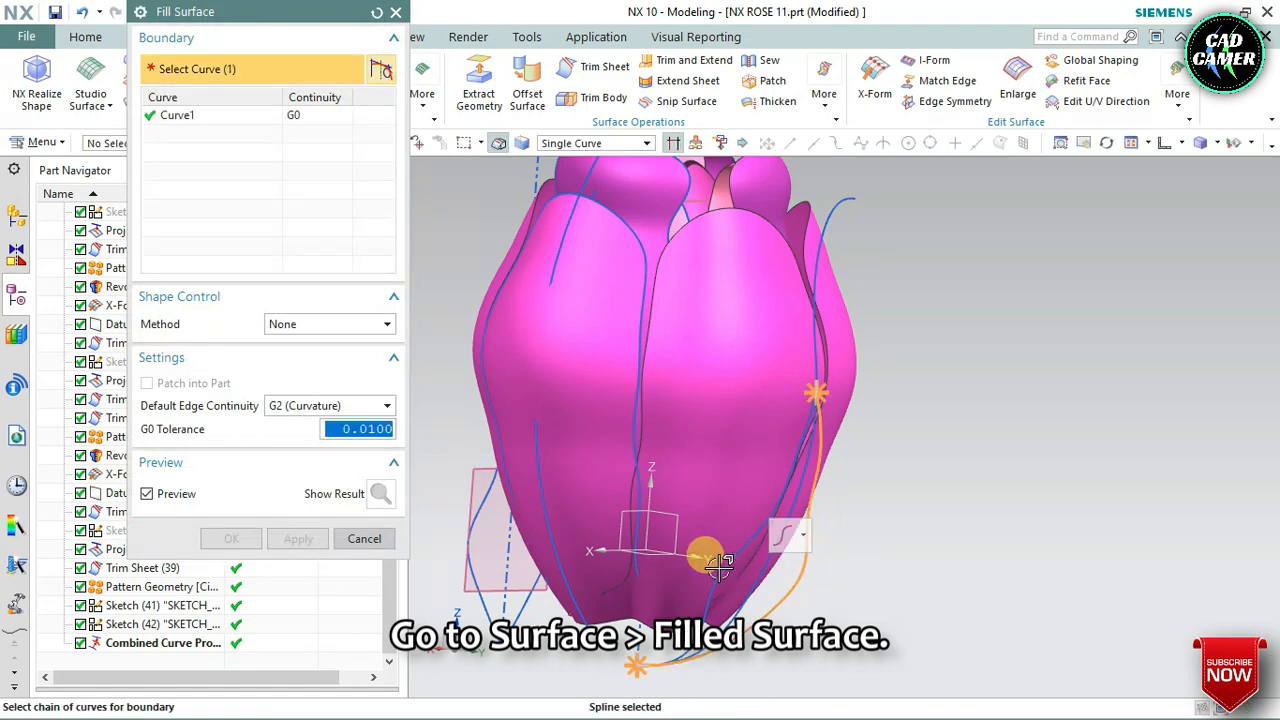
click(735, 556)
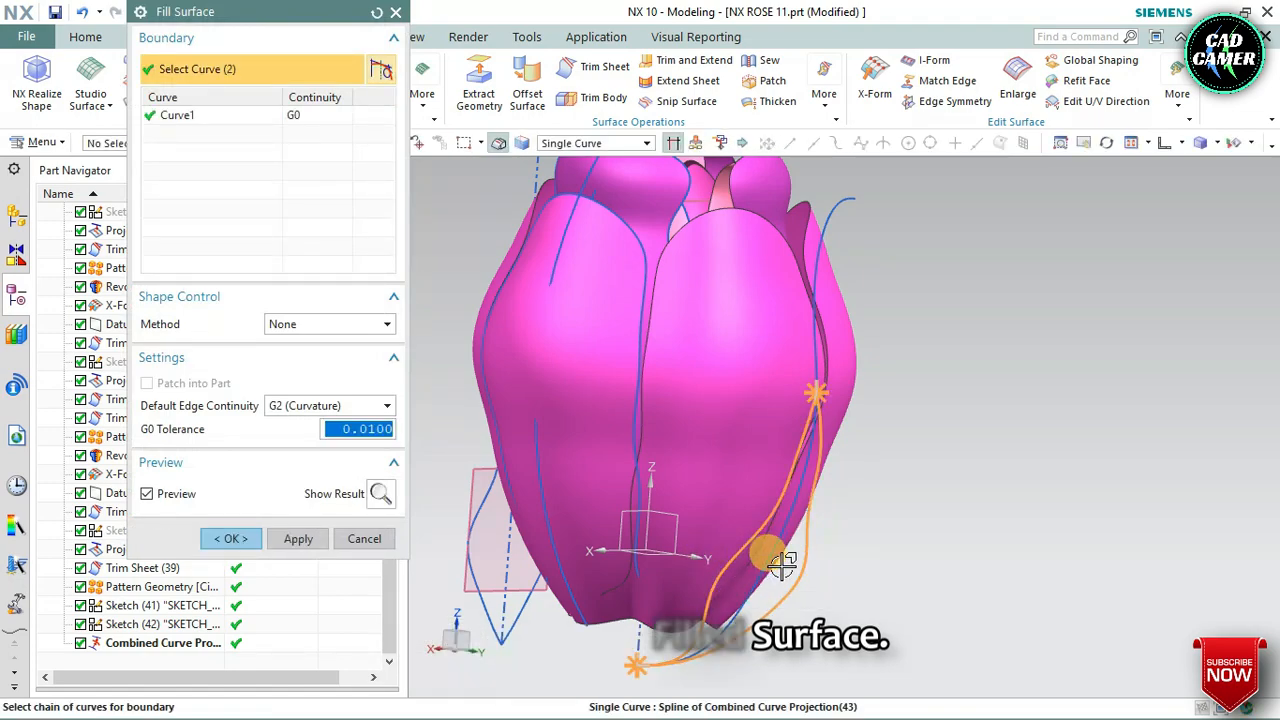
scroll(843, 400, up, 2)
scroll(843, 400, down, 4)
middle_drag(802, 489, 836, 518)
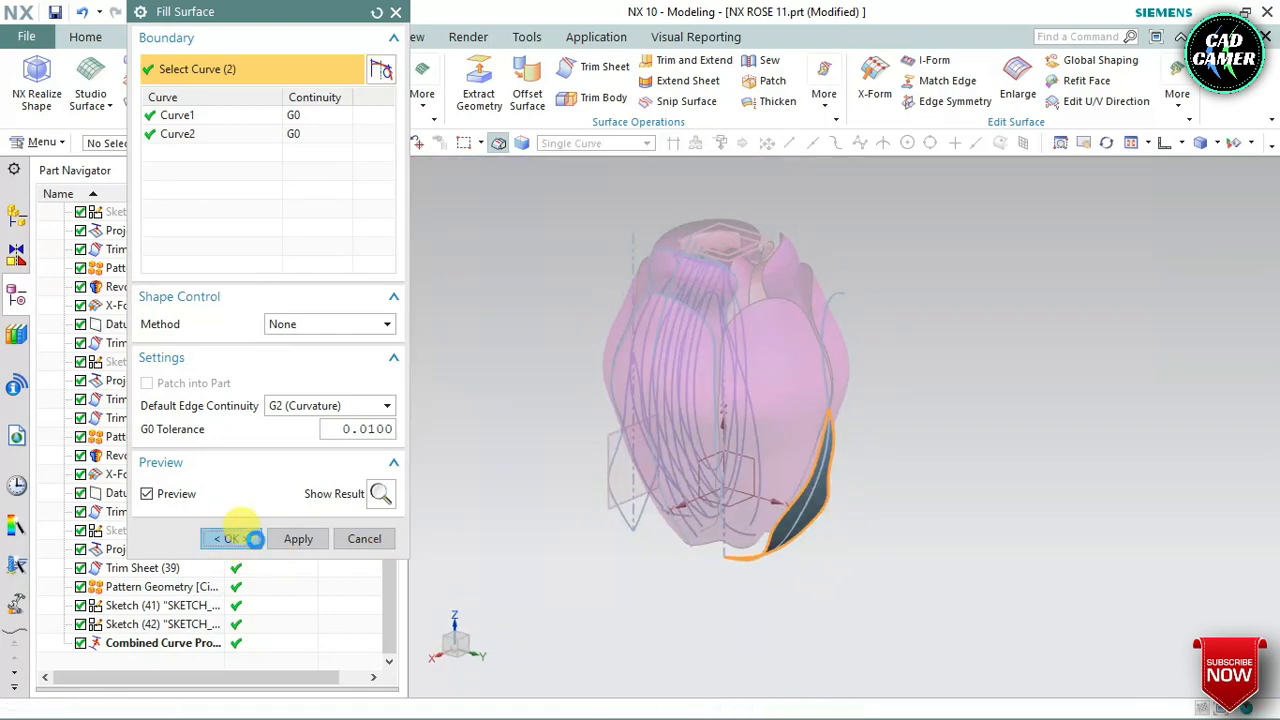
middle_click(720, 467)
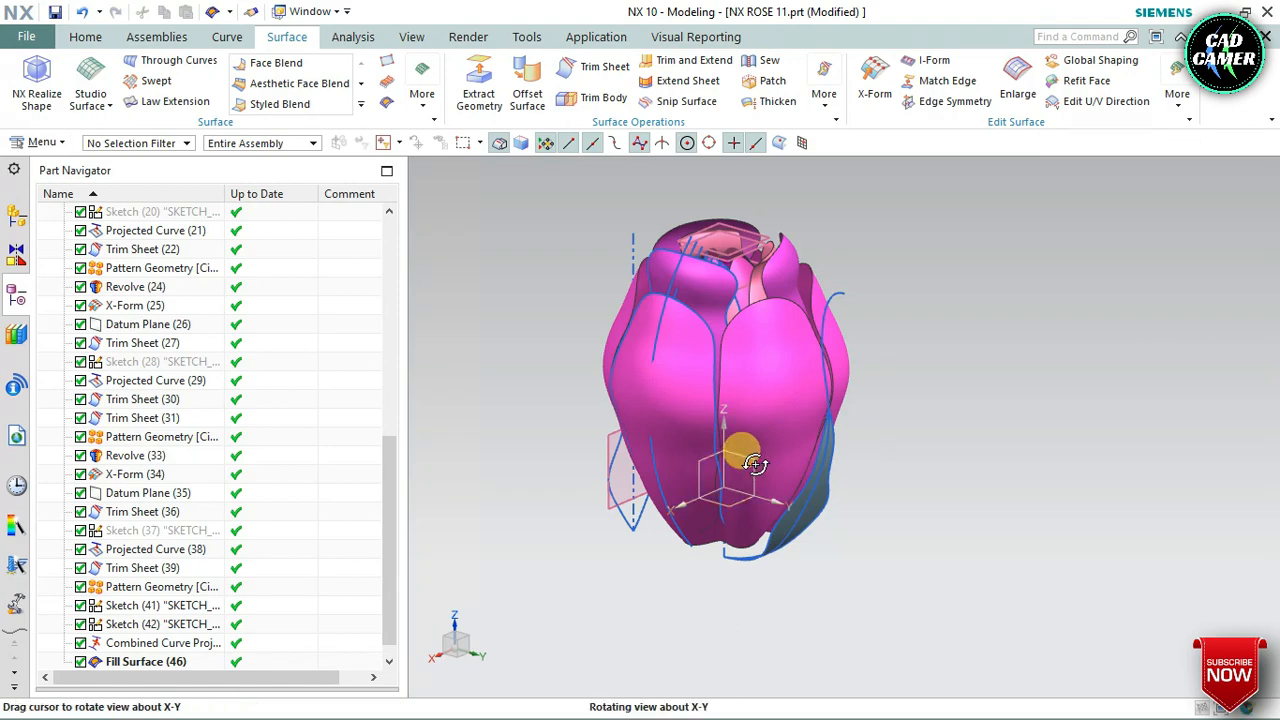
mouse_move(754, 464)
middle_down()
mouse_move(788, 448)
mouse_move(751, 465)
middle_up()
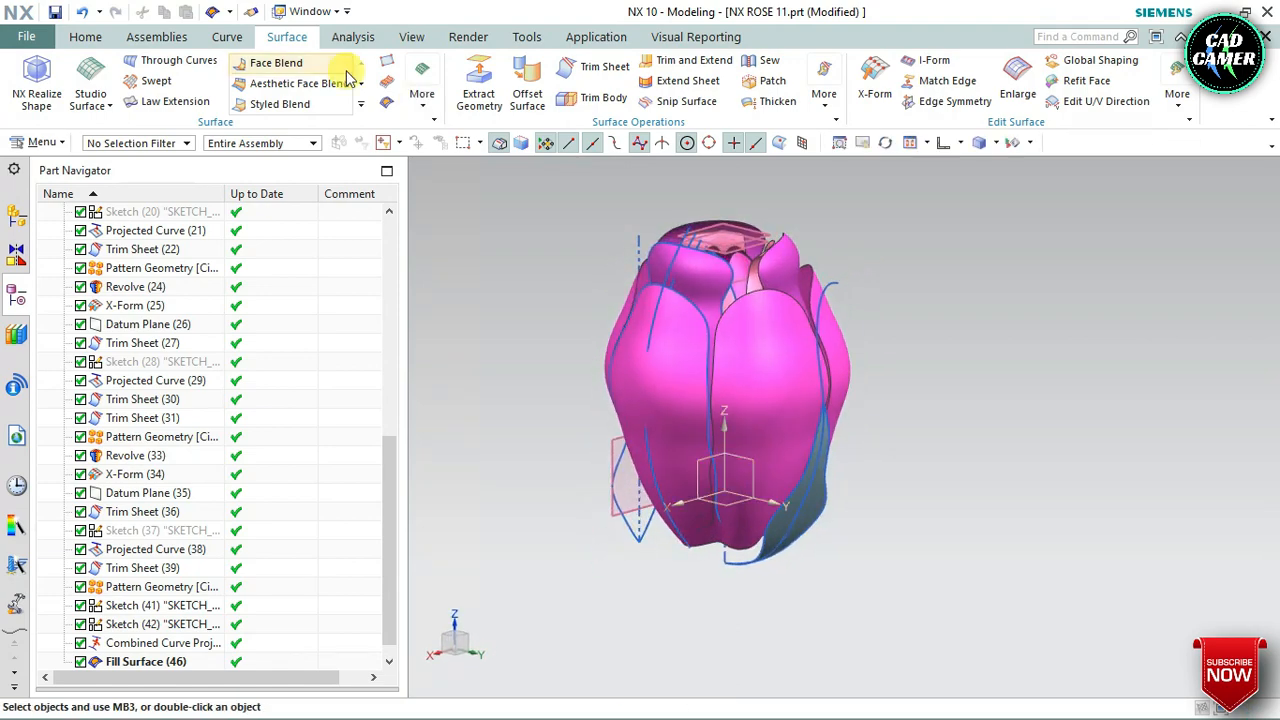
Begin a circular Pattern Geometry with the vertical Z axis as its rotation vector, passing through the origin point 0, 0, 0
scroll(88, 662, down, 1)
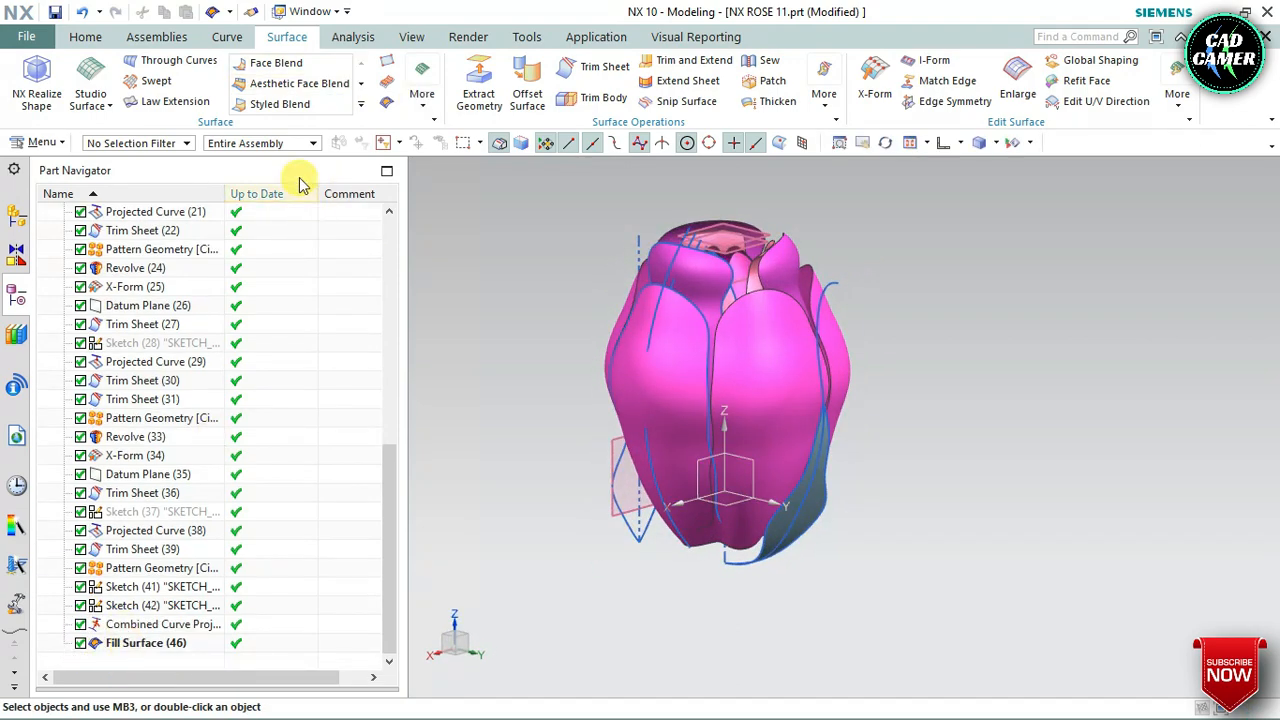
click(87, 40)
click(545, 98)
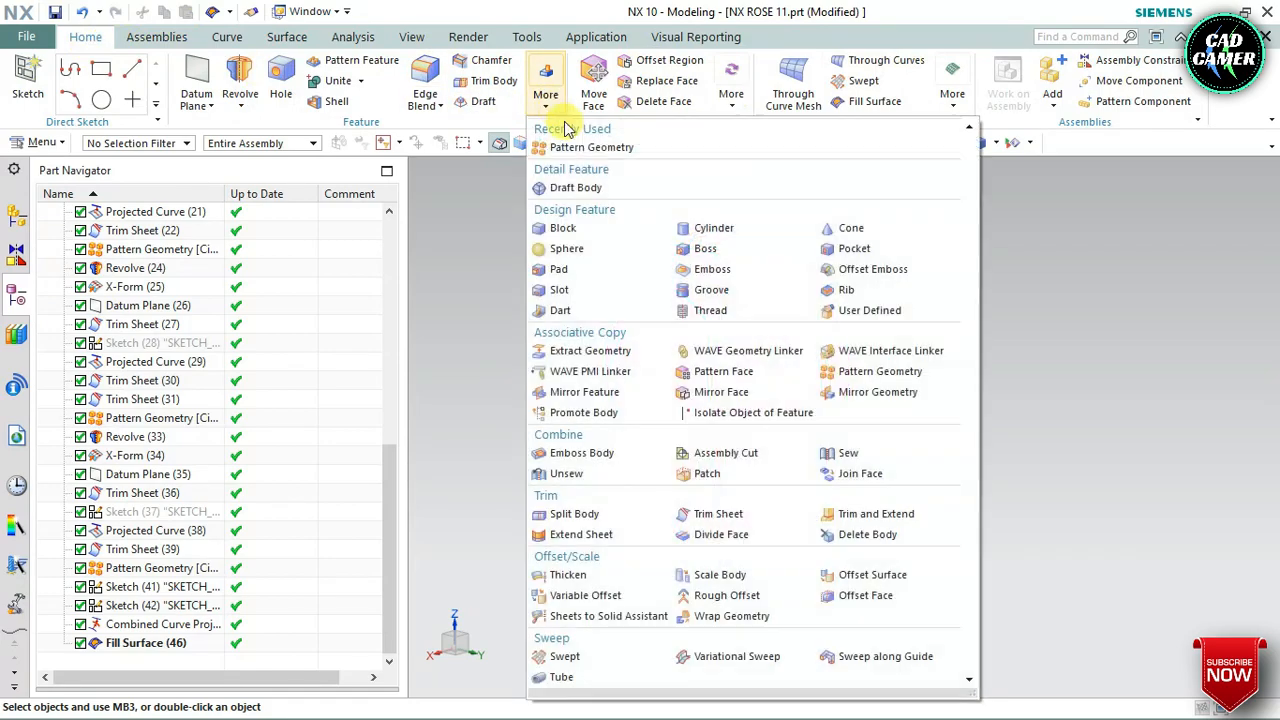
click(590, 148)
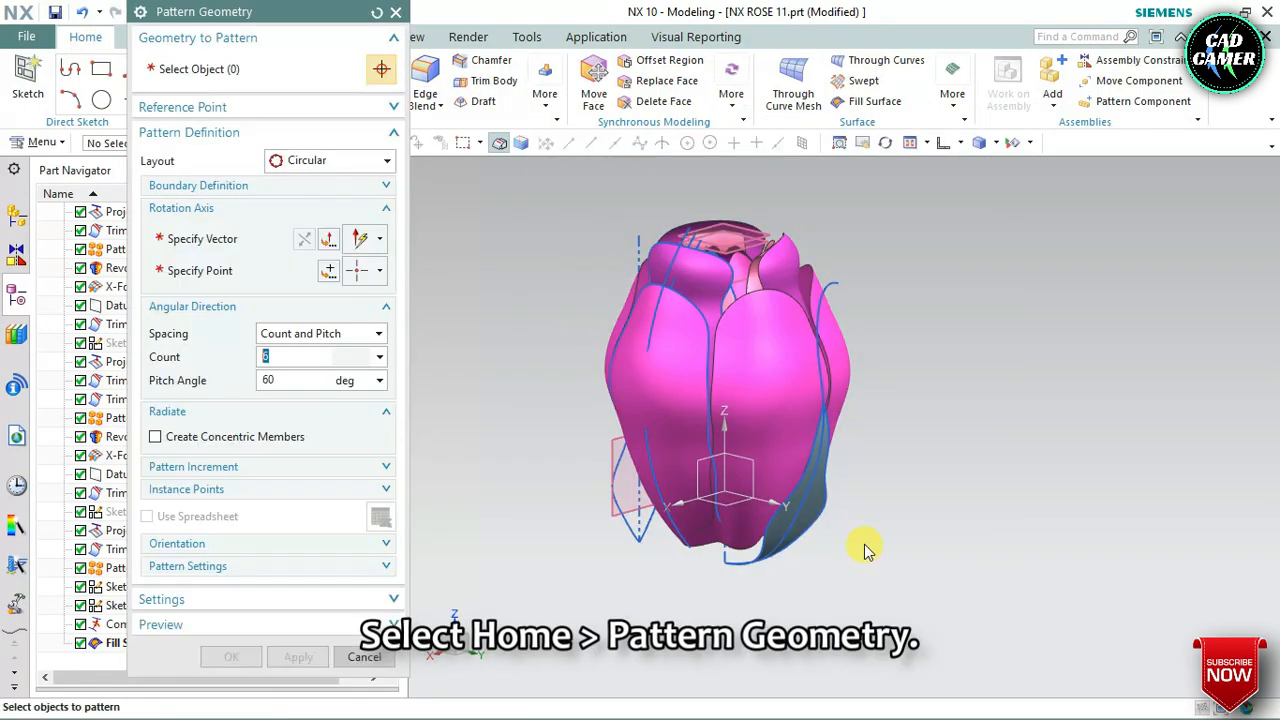
click(233, 240)
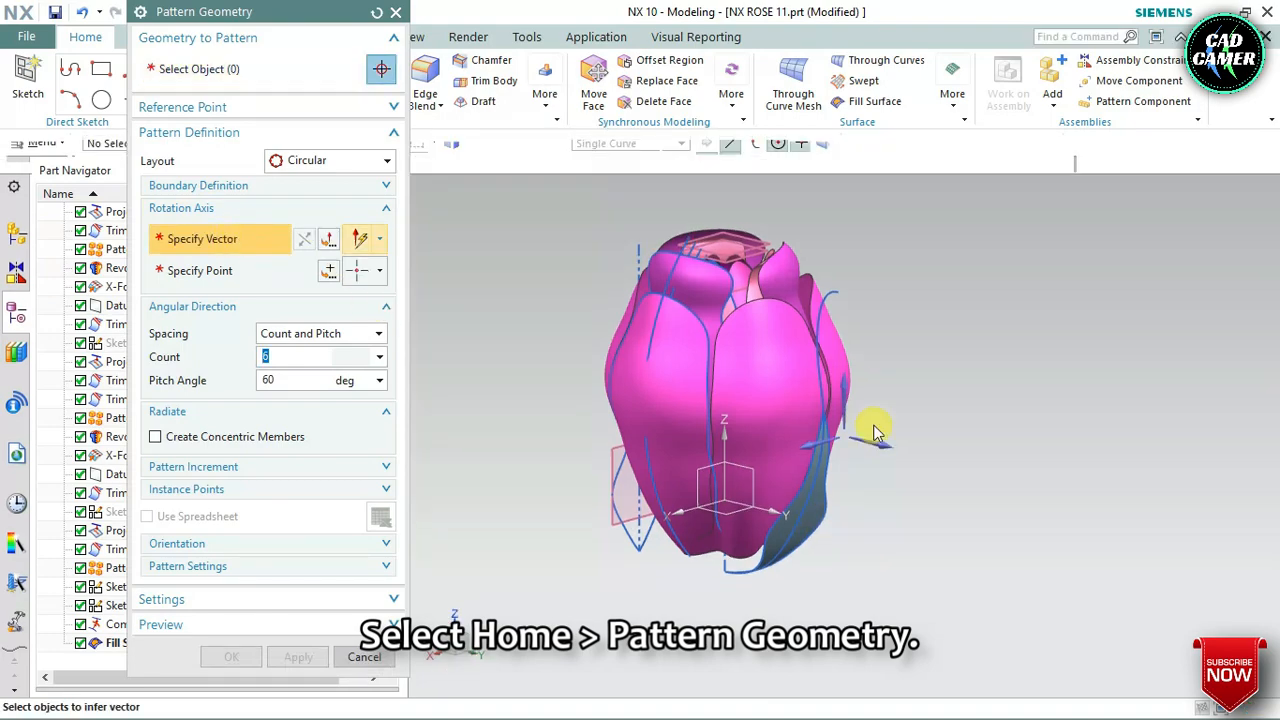
click(183, 256)
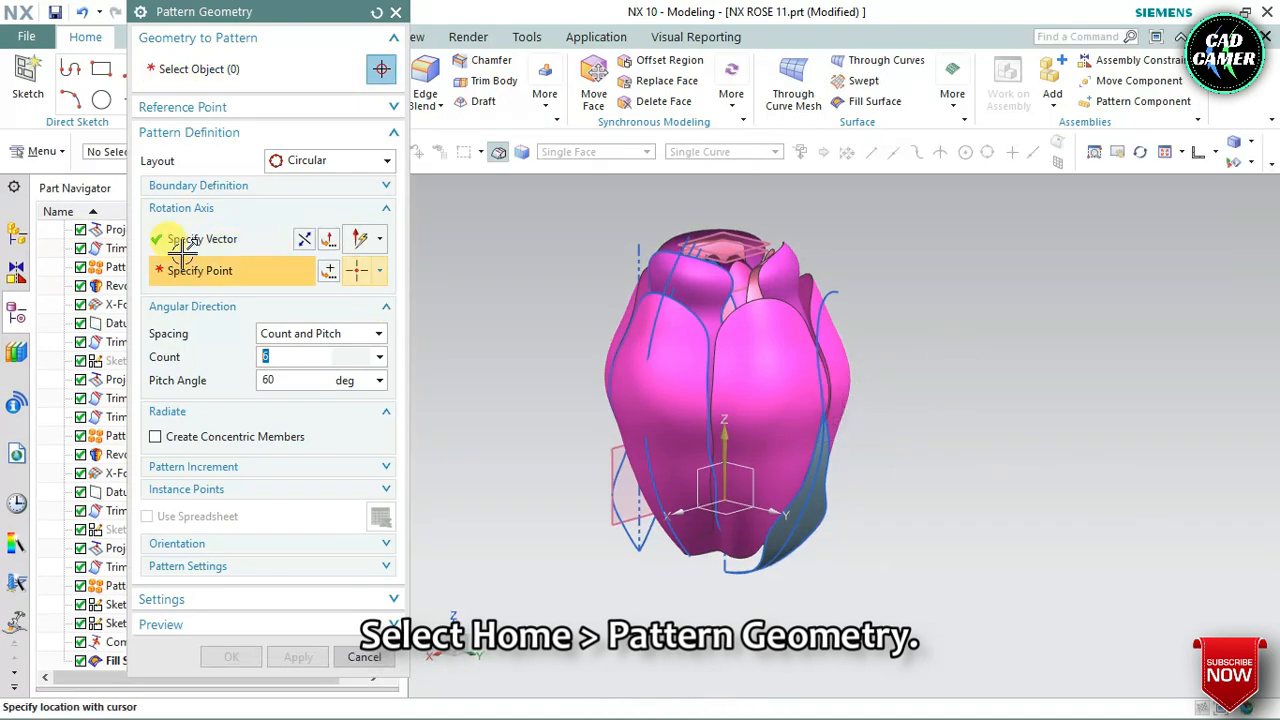
click(328, 271)
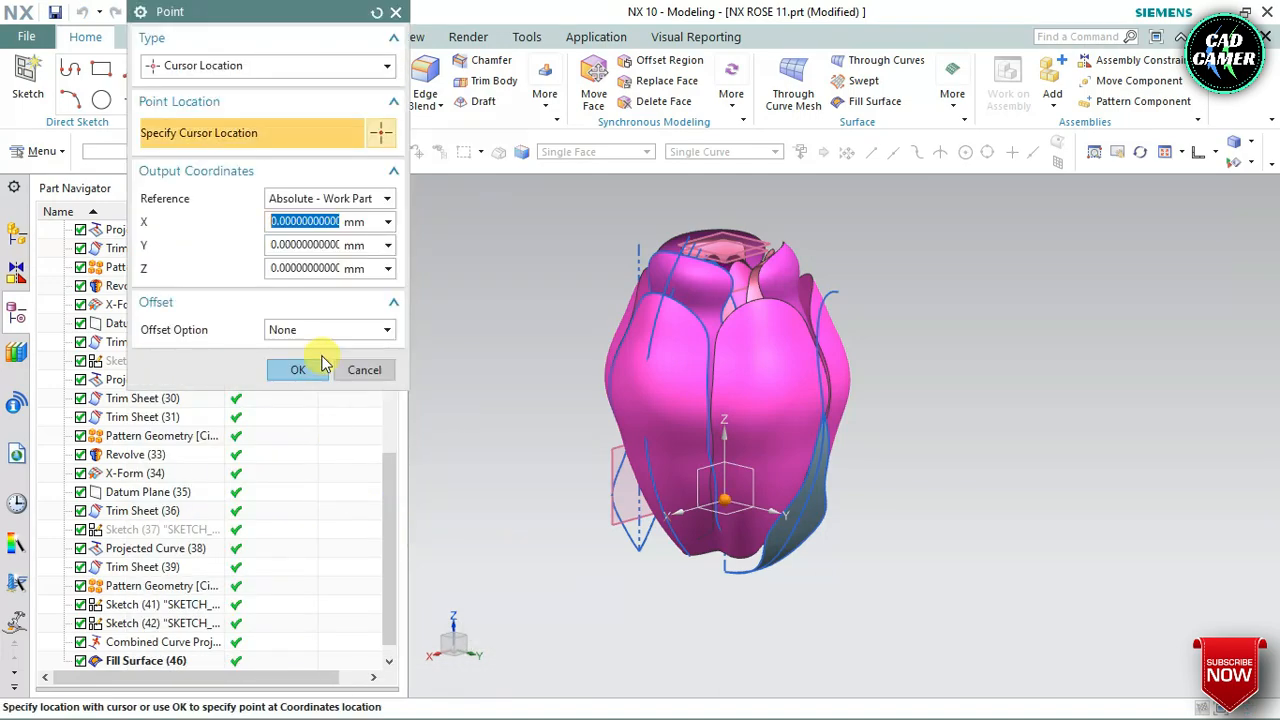
click(318, 364)
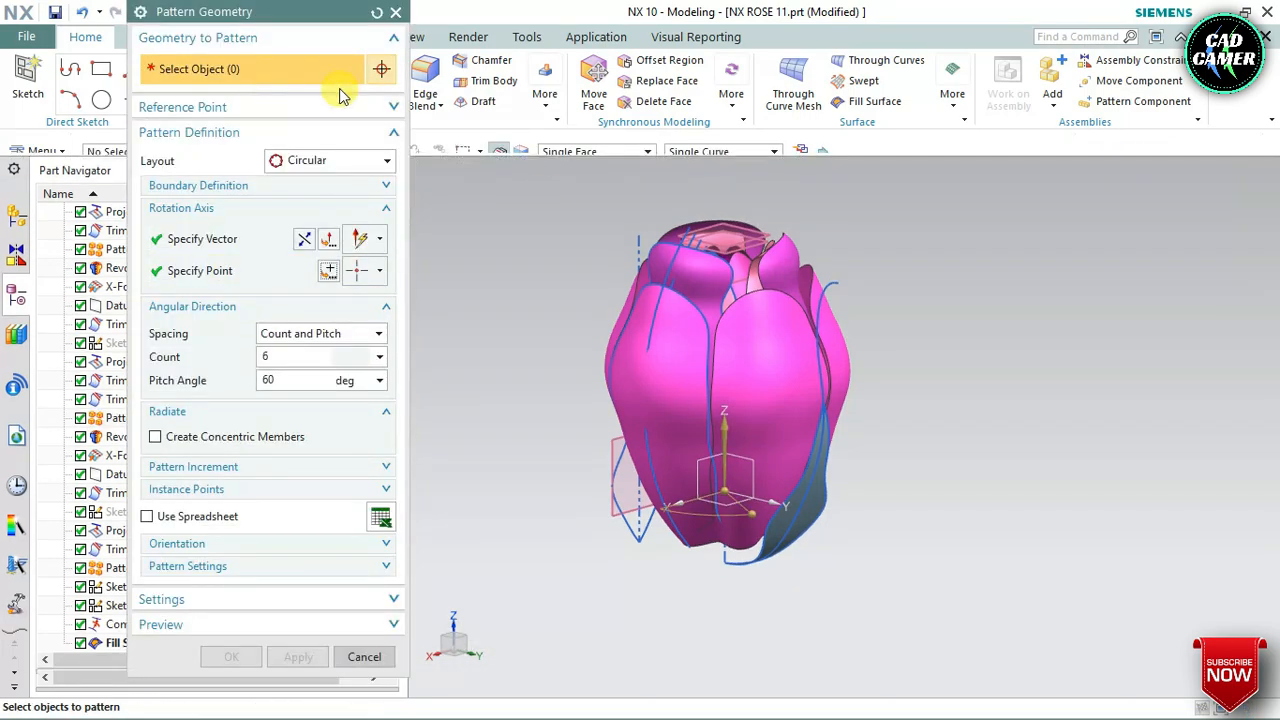
Select the filled leaf sheet as the geometry to pattern and create 6 instances at a 60° pitch angle
scroll(800, 500, down, 4)
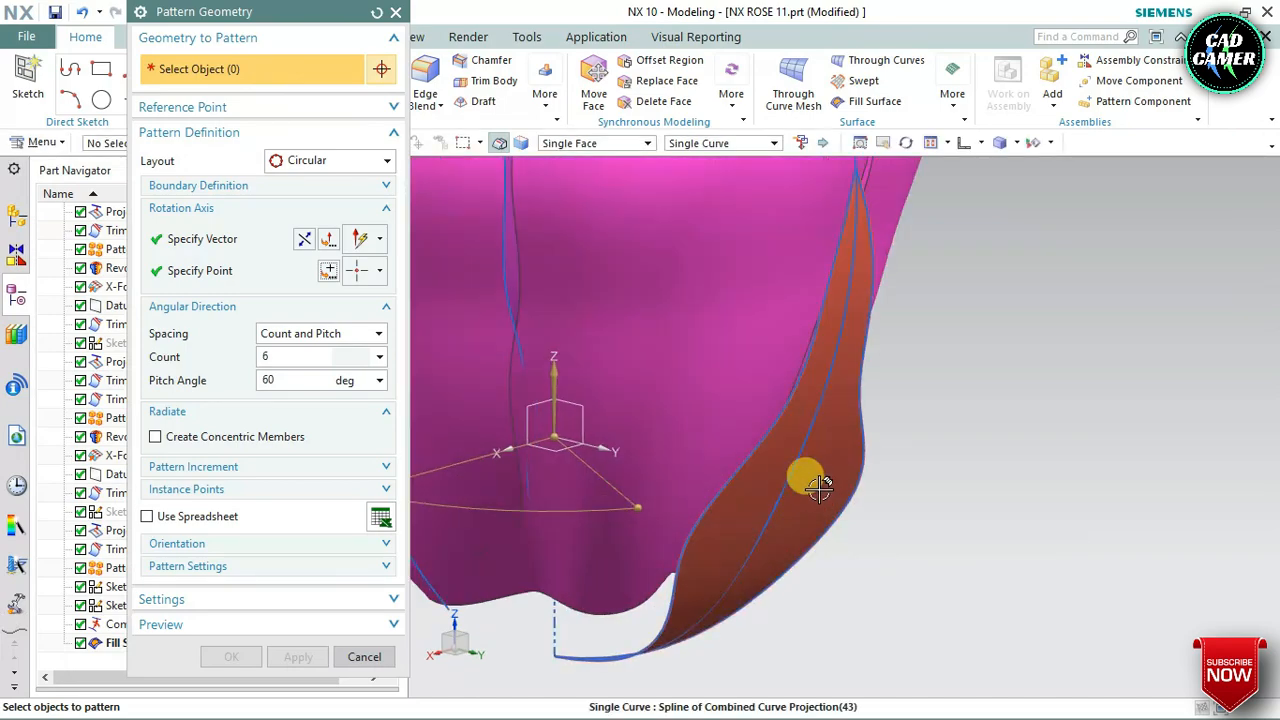
click(825, 481)
scroll(891, 474, up, 5)
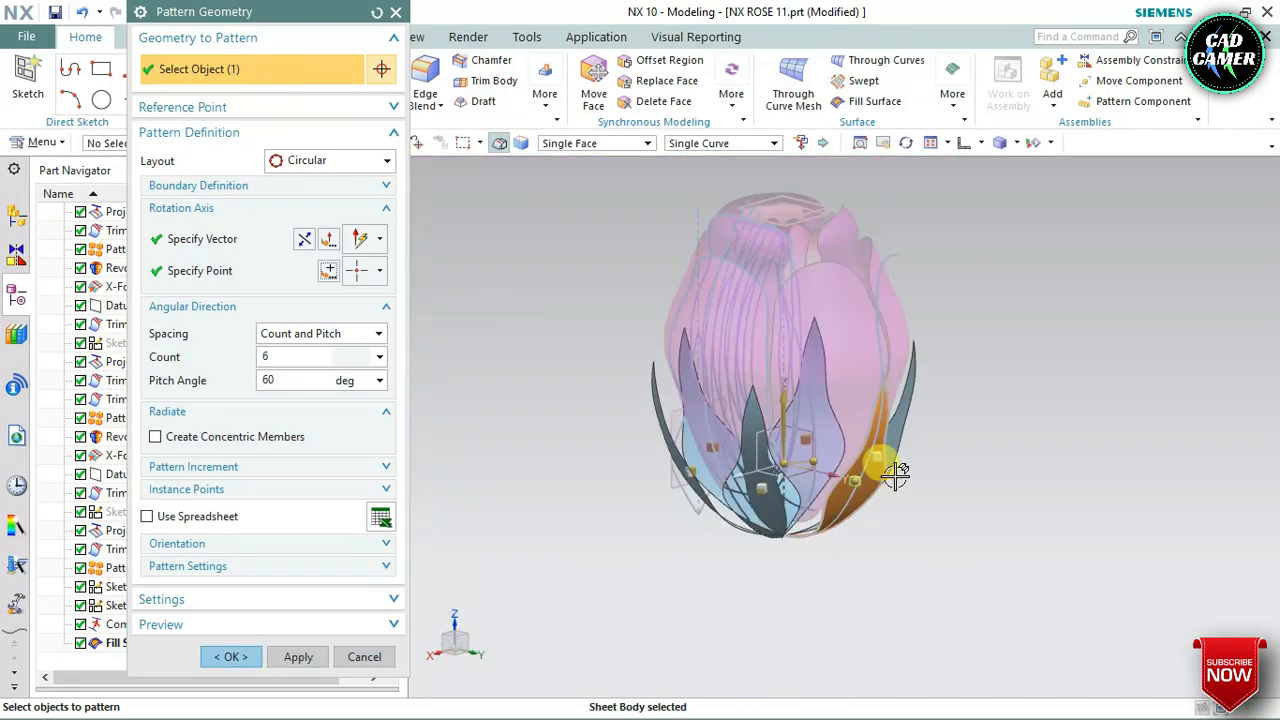
mouse_move(895, 476)
middle_down()
mouse_move(937, 451)
mouse_move(918, 485)
mouse_move(871, 471)
middle_up()
mouse_move(700, 551)
middle_down()
mouse_move(651, 560)
mouse_move(695, 566)
mouse_move(769, 531)
mouse_move(720, 561)
mouse_move(705, 548)
middle_up()
click(230, 657)
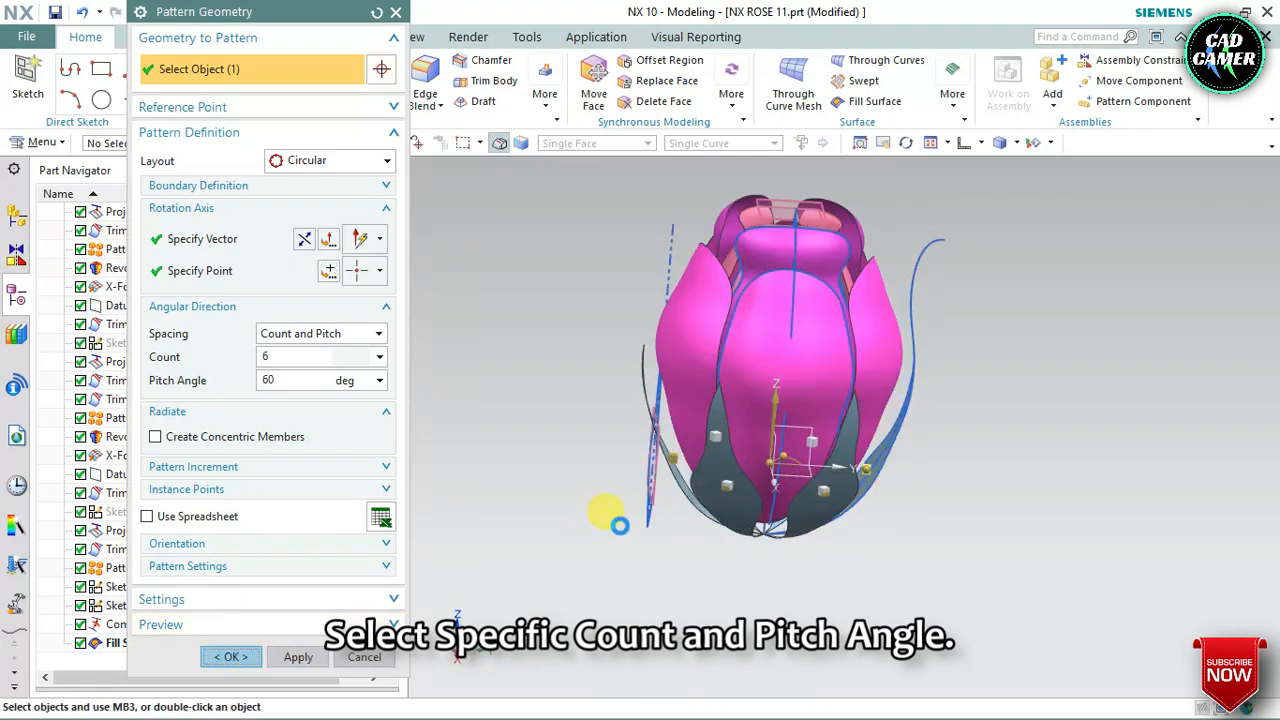
scroll(667, 497, down, 1)
click(678, 498)
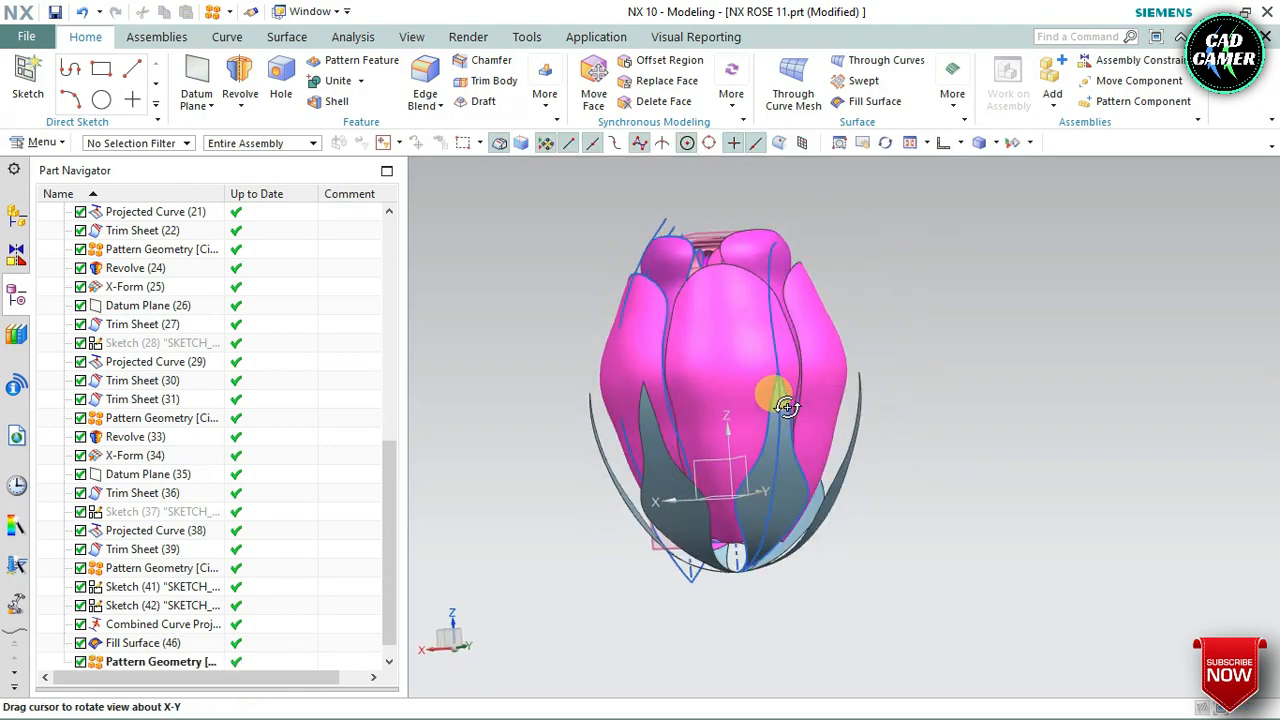
Make the leaf's Fill Surface the current feature, rolling the model back before the leaf pattern
middle_drag(791, 425, 902, 400)
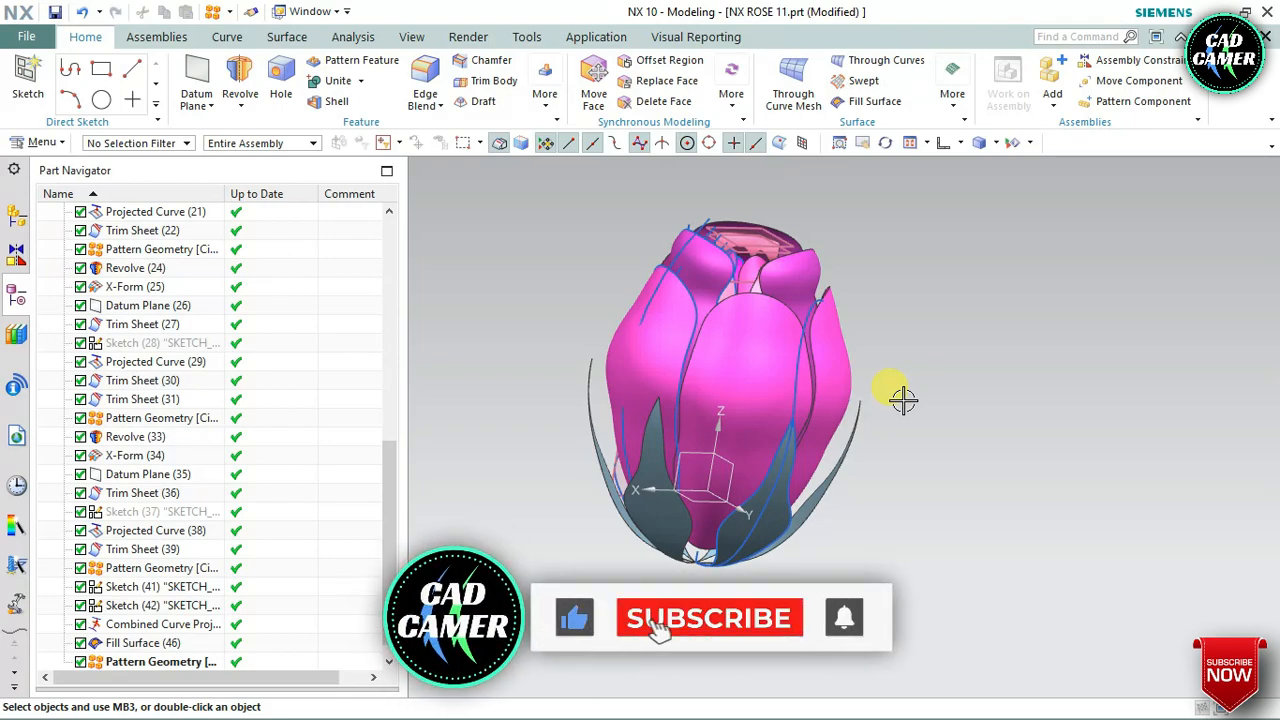
middle_drag(838, 481, 740, 500)
scroll(277, 529, down, 1)
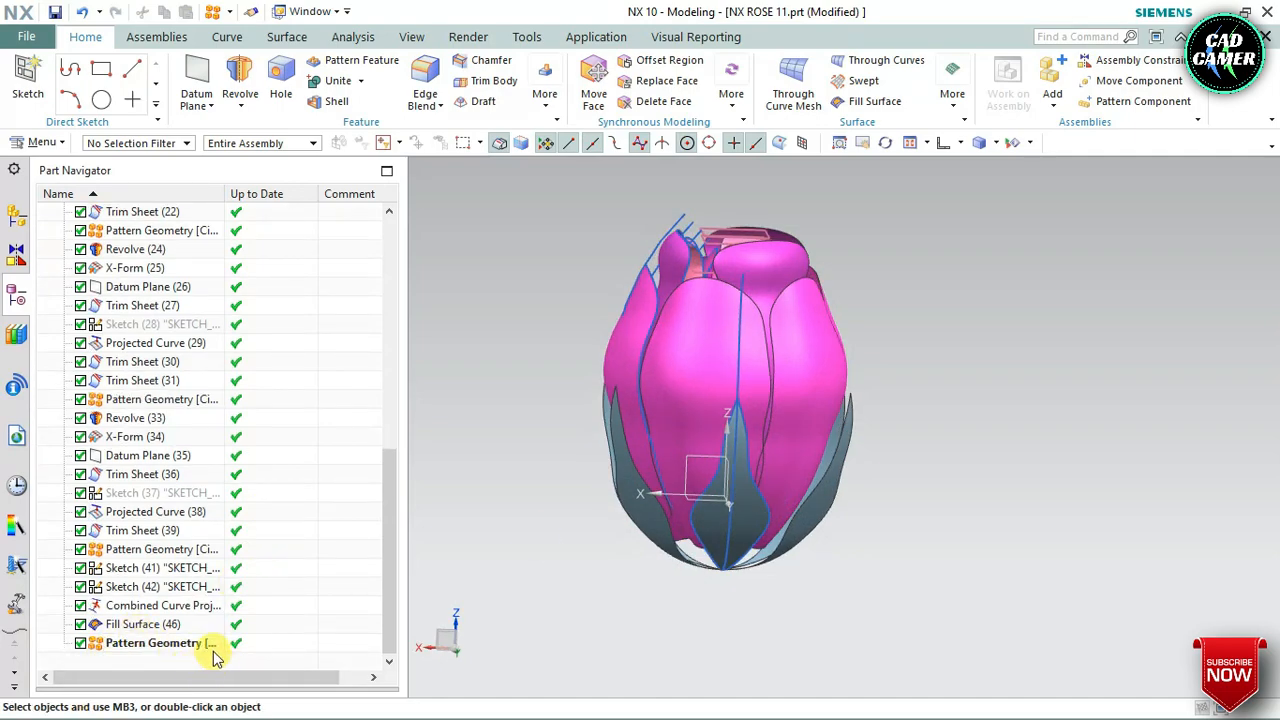
right_click(163, 627)
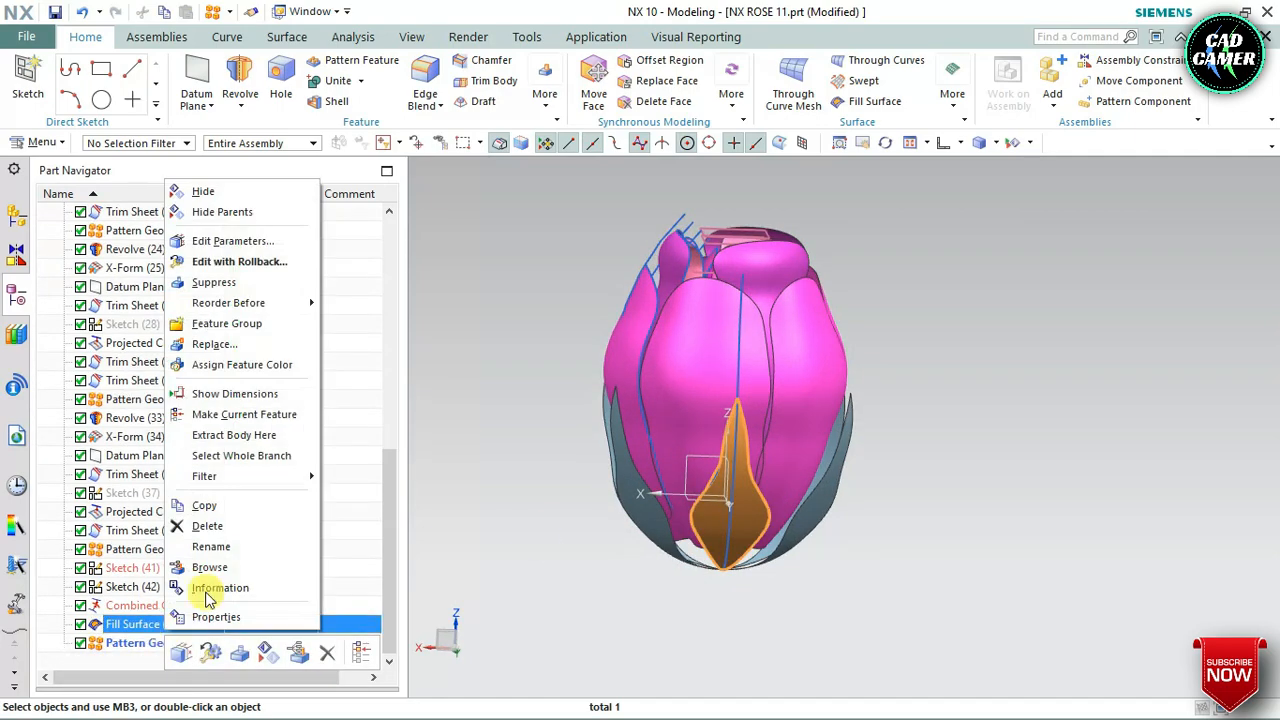
click(258, 418)
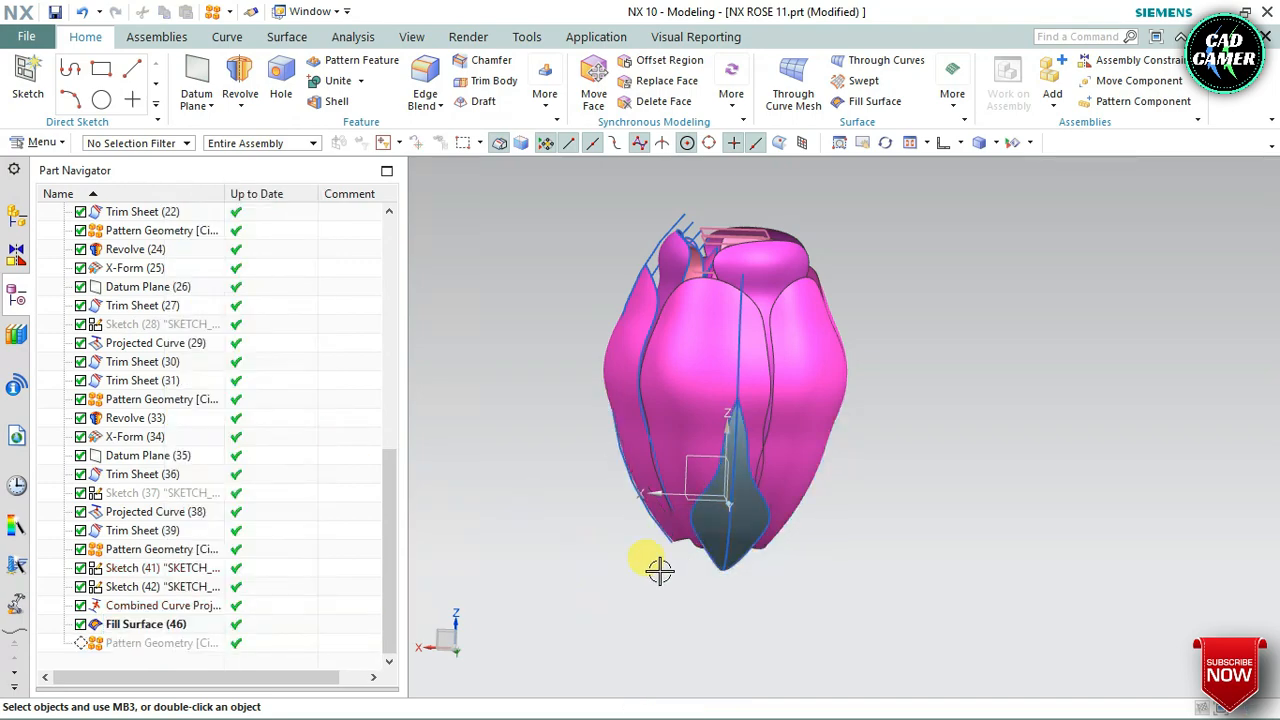
Apply X-Form to the filled leaf surface and move a pole row in its lower part inward toward the flower
middle_drag(657, 571, 780, 534)
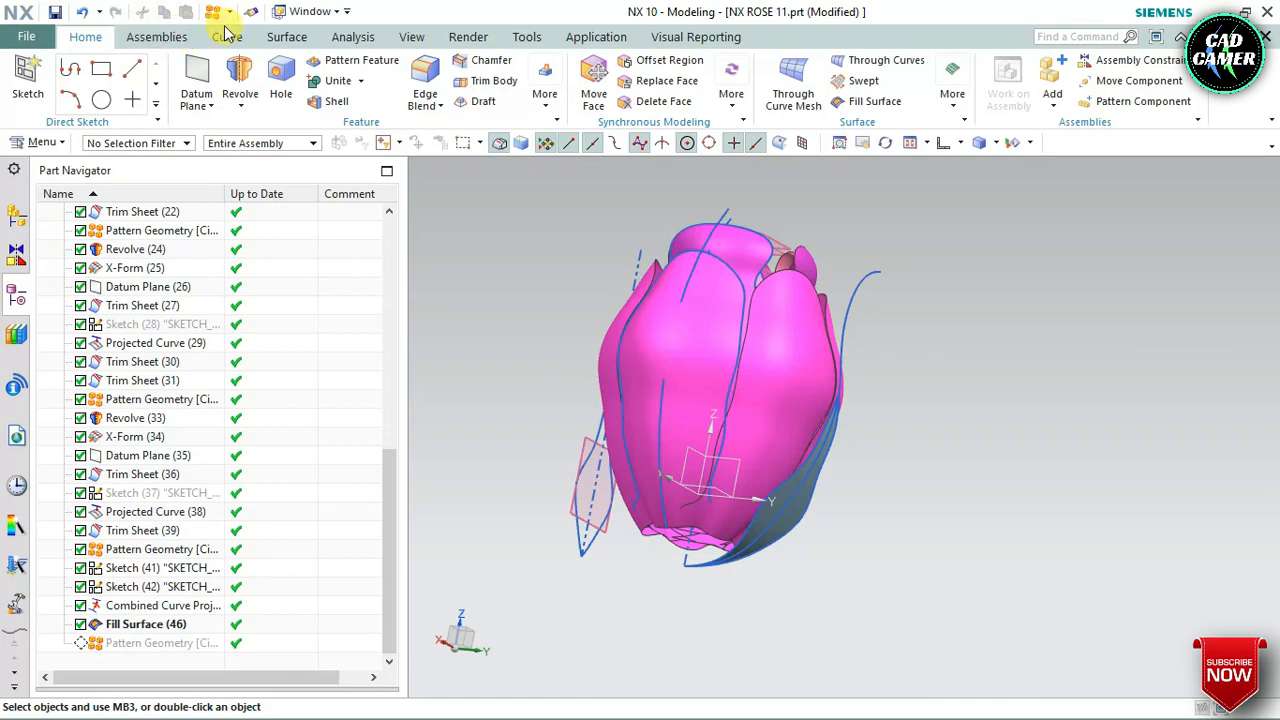
click(285, 37)
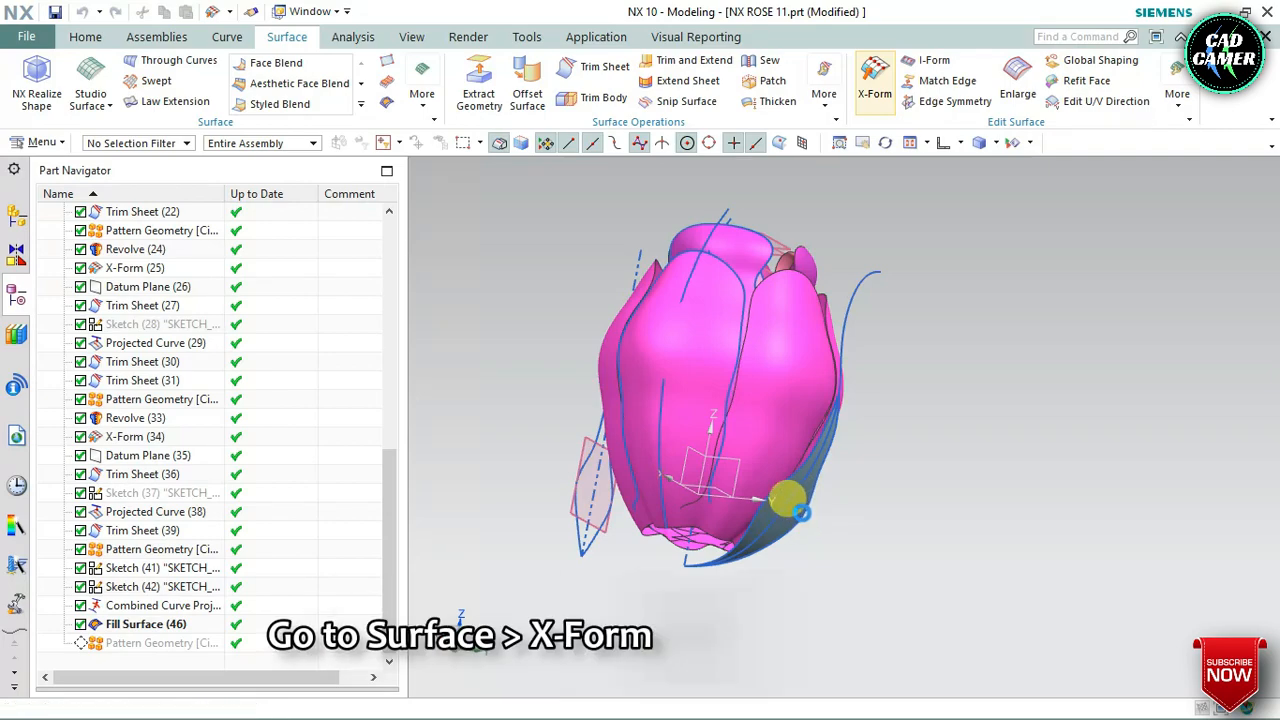
scroll(786, 497, up, 5)
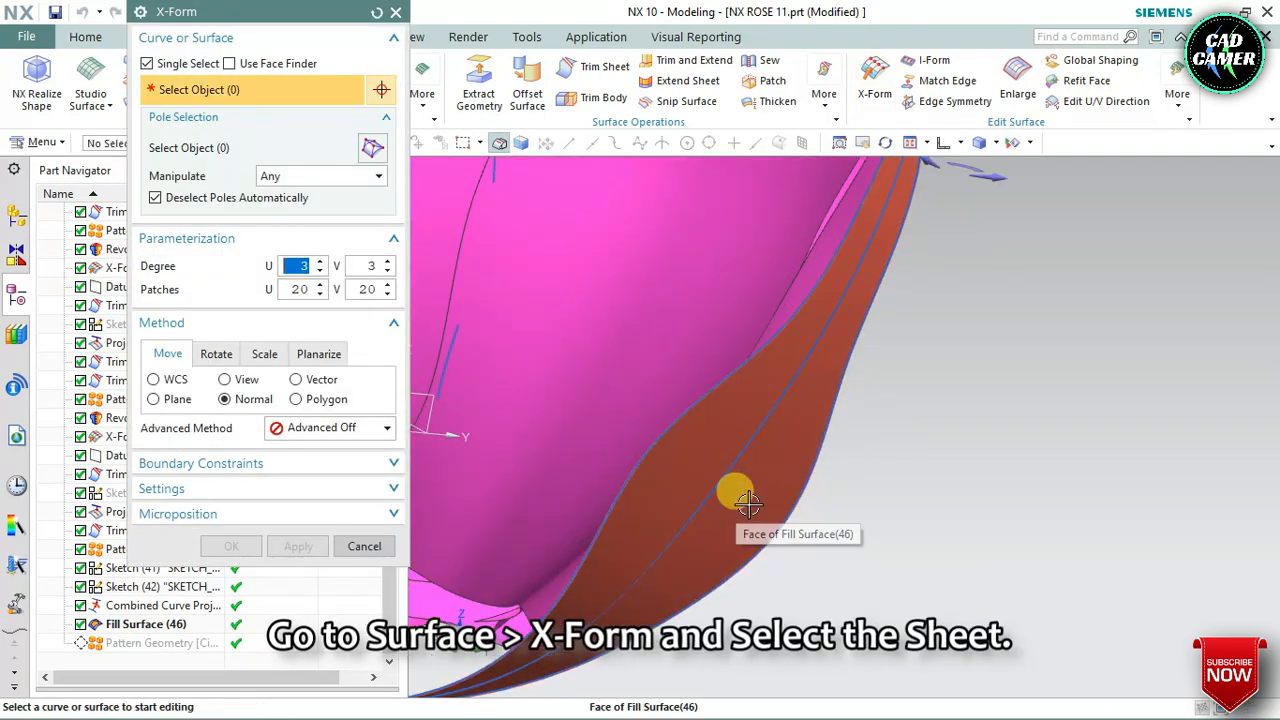
middle_drag(749, 494, 790, 500)
scroll(788, 550, up, 4)
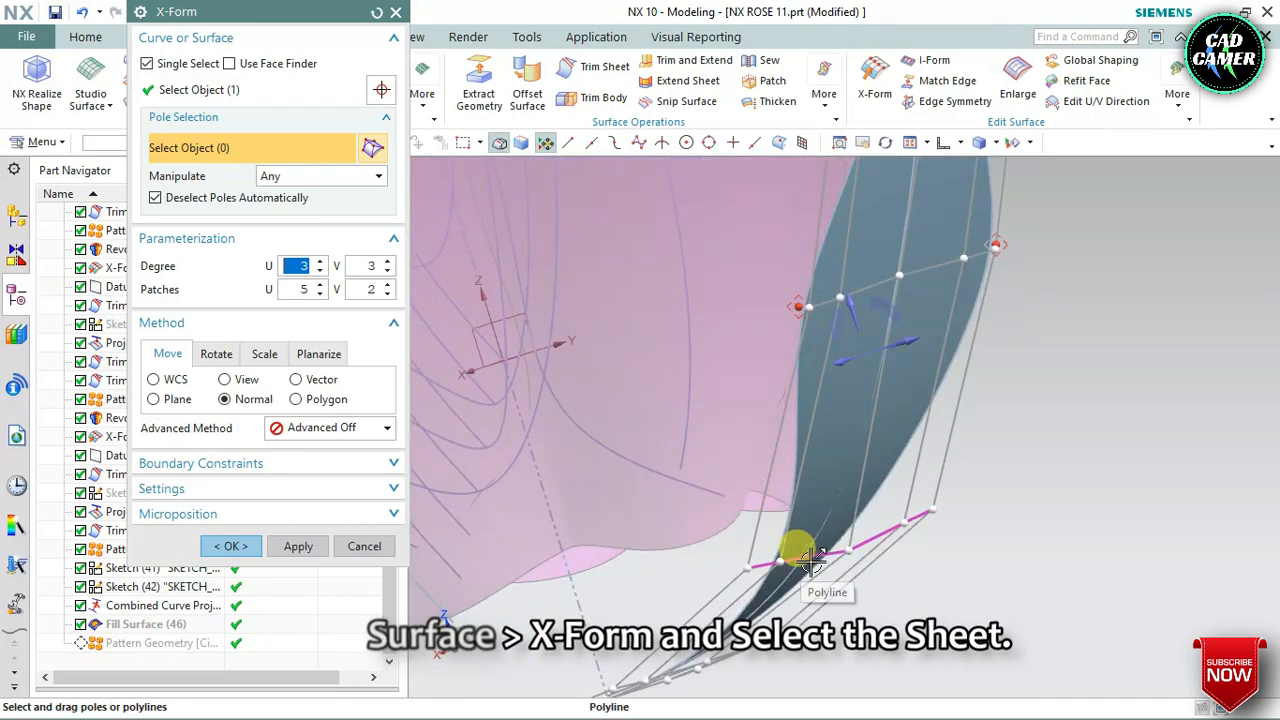
drag(802, 560, 745, 530)
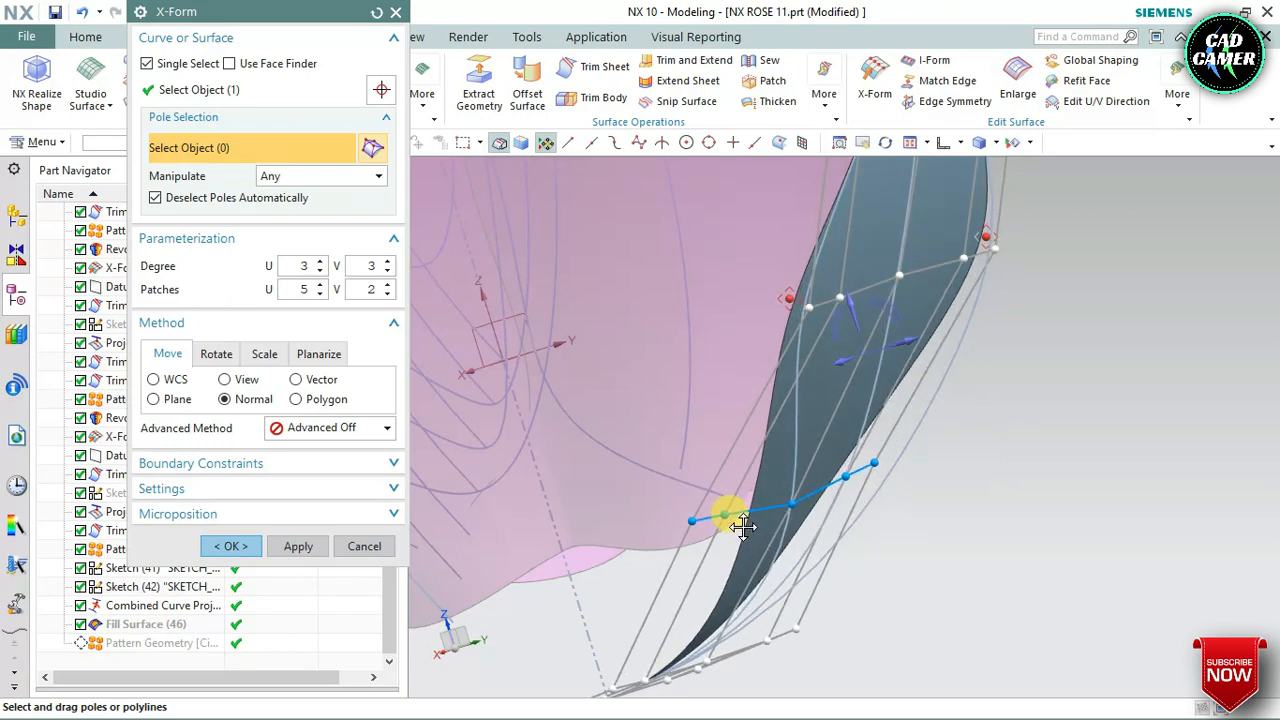
scroll(806, 514, down, 5)
Reshape the leaf's upper part in X-Form by moving the tip pole row outward and adjusting the rows below it
scroll(850, 361, up, 5)
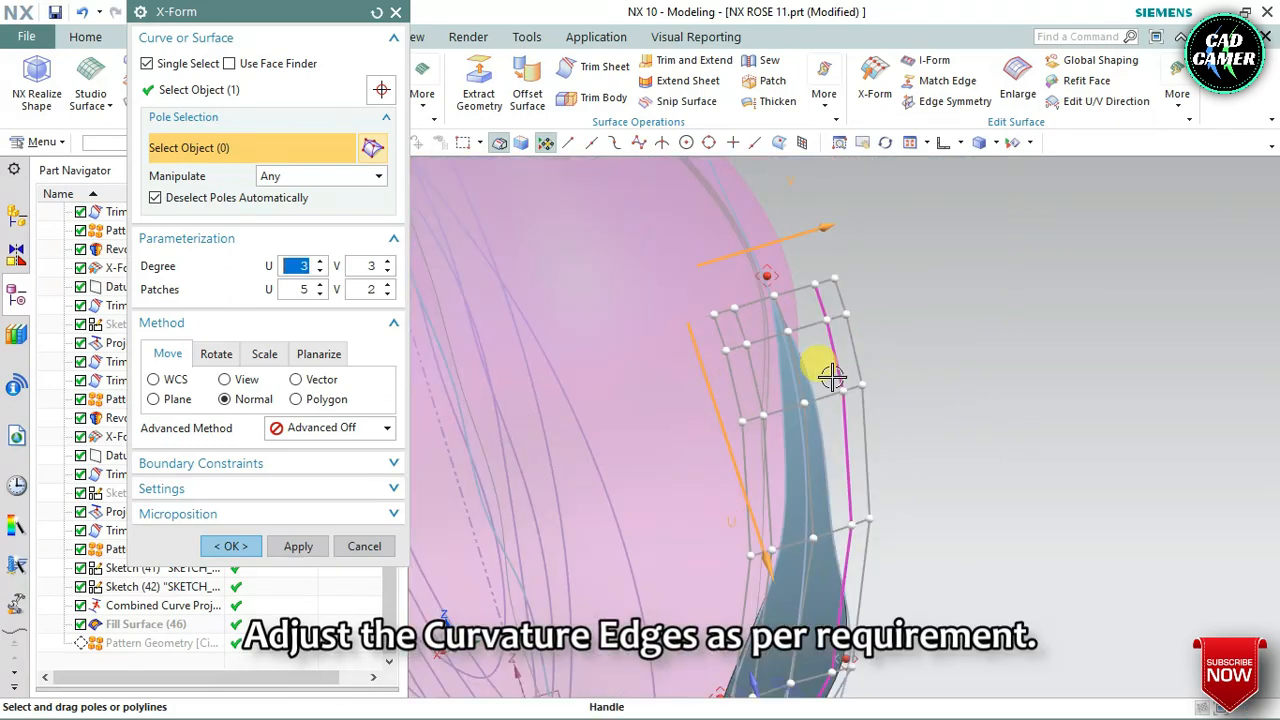
mouse_move(832, 375)
middle_down()
mouse_move(891, 380)
mouse_move(829, 360)
mouse_move(843, 377)
middle_up()
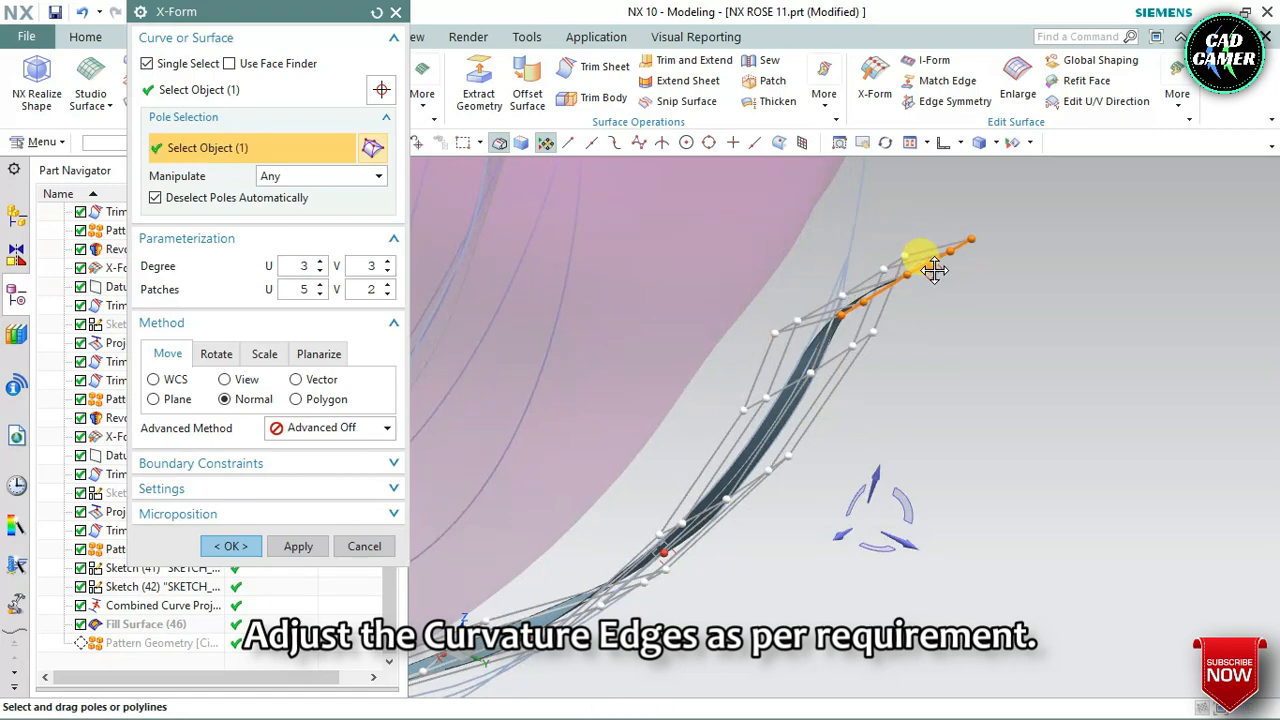
middle_drag(840, 358, 763, 428)
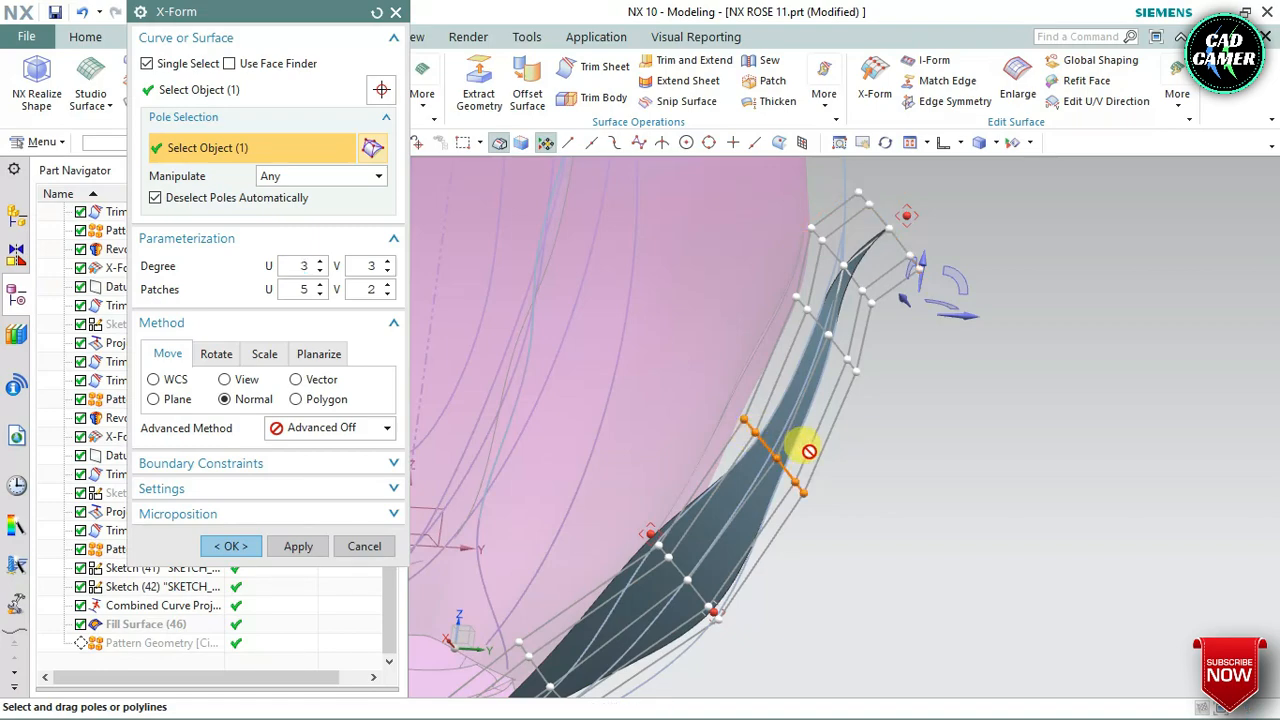
scroll(775, 443, up, 4)
drag(762, 443, 801, 440)
scroll(776, 343, down, 5)
middle_drag(776, 360, 723, 400)
Raise the pole row next to the leaf's base and adjust a row in the middle of the leaf to refine its curvature
scroll(711, 394, up, 5)
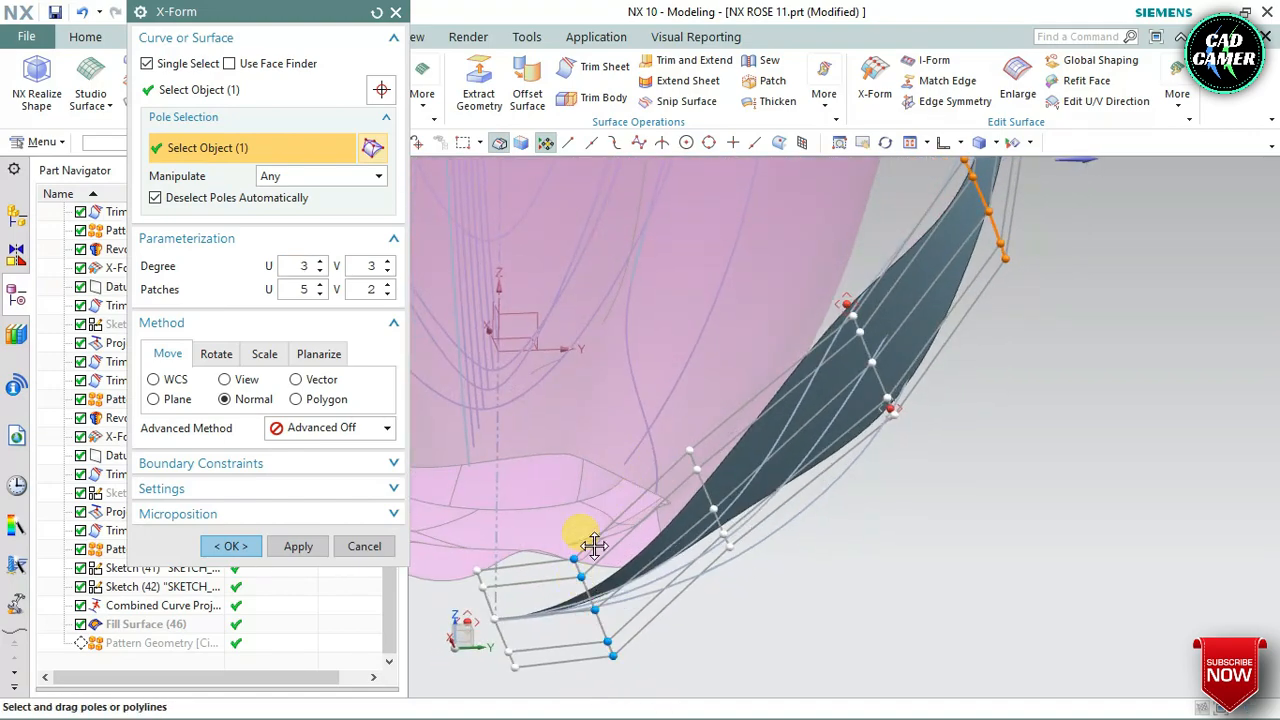
drag(594, 546, 608, 502)
middle_drag(801, 580, 768, 404)
scroll(777, 412, up, 3)
middle_drag(730, 248, 751, 294)
scroll(750, 296, down, 6)
scroll(762, 450, up, 4)
scroll(904, 489, down, 3)
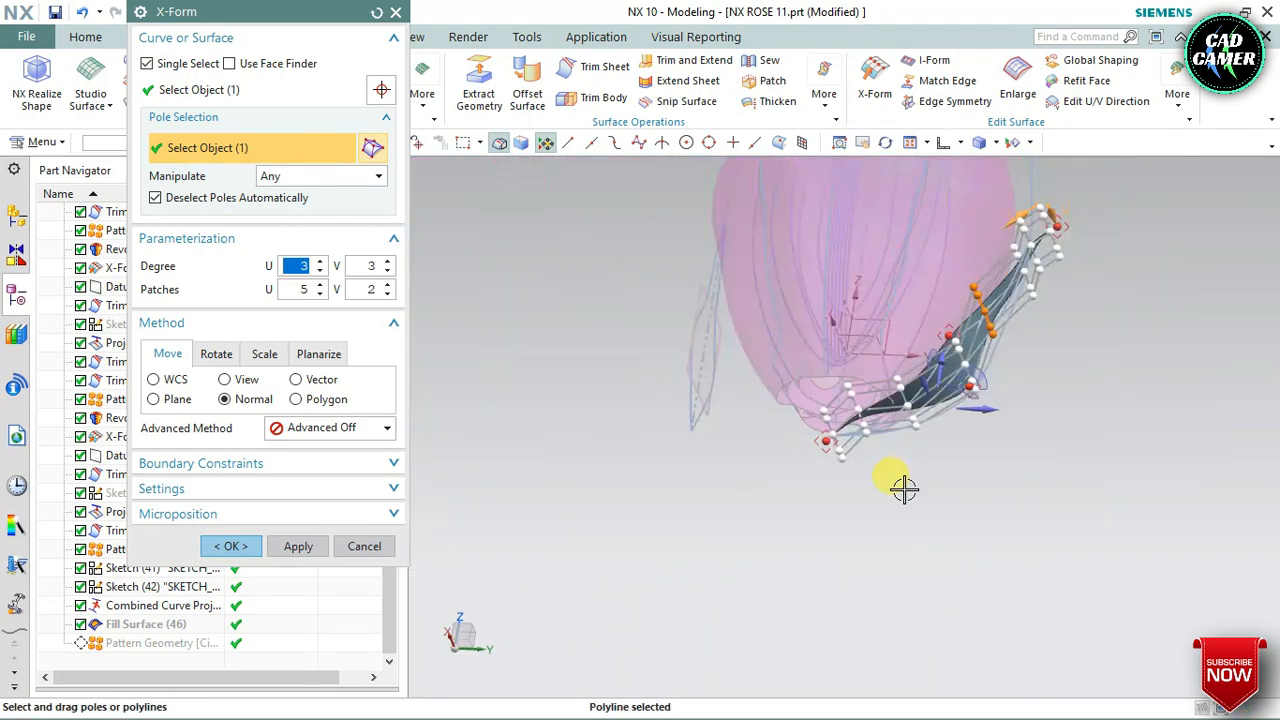
Move the pole row at the leaf's base up and inward beneath the flower, and finish the X-Form
scroll(895, 460, up, 4)
middle_drag(886, 423, 783, 487)
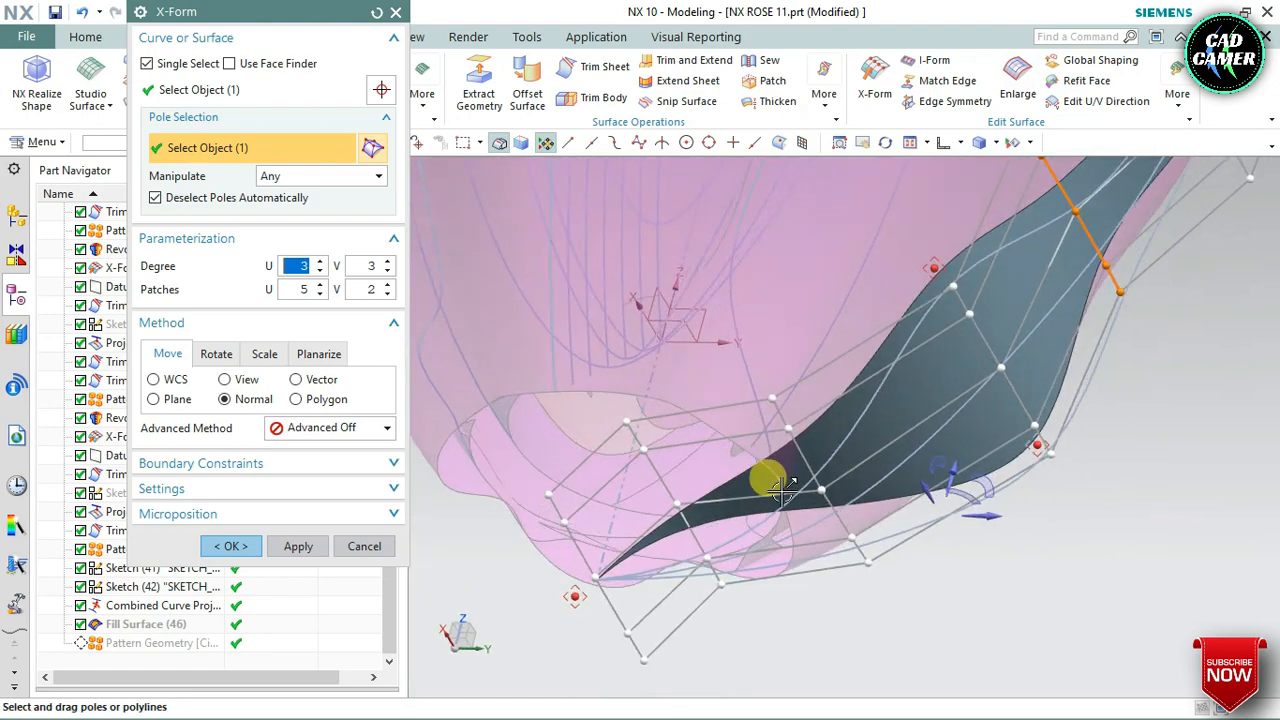
click(655, 478)
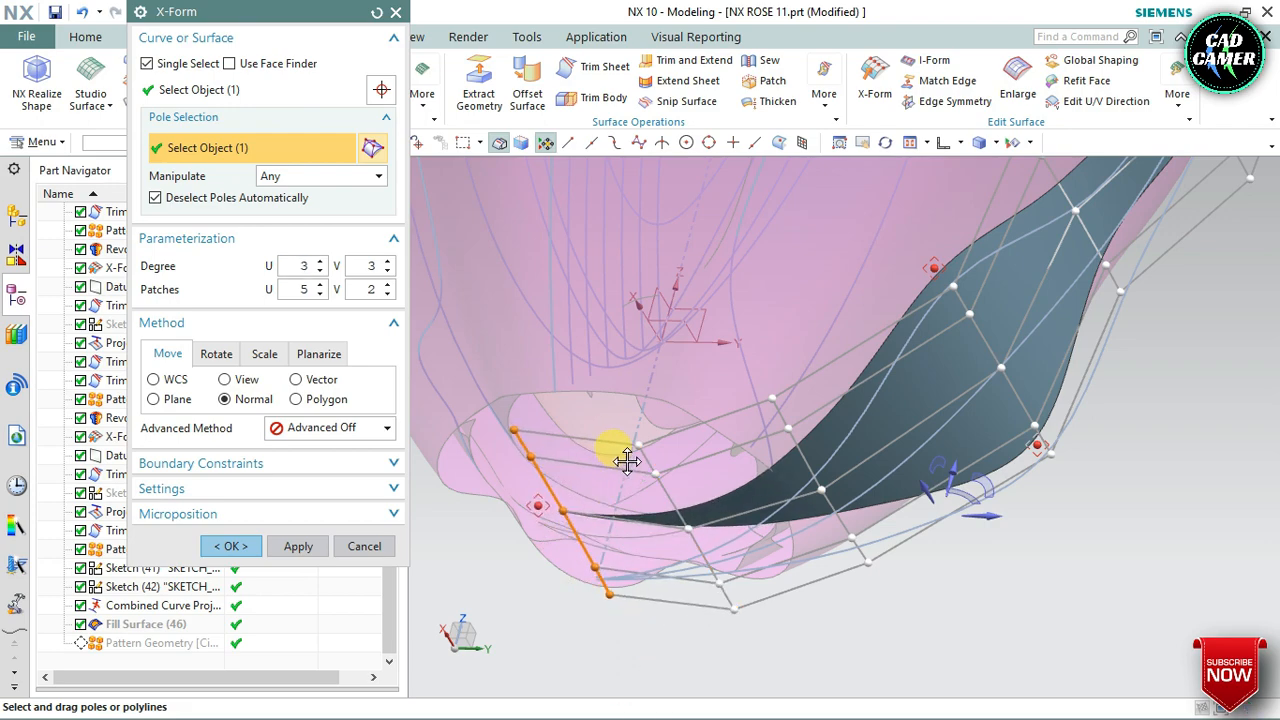
middle_drag(724, 444, 758, 381)
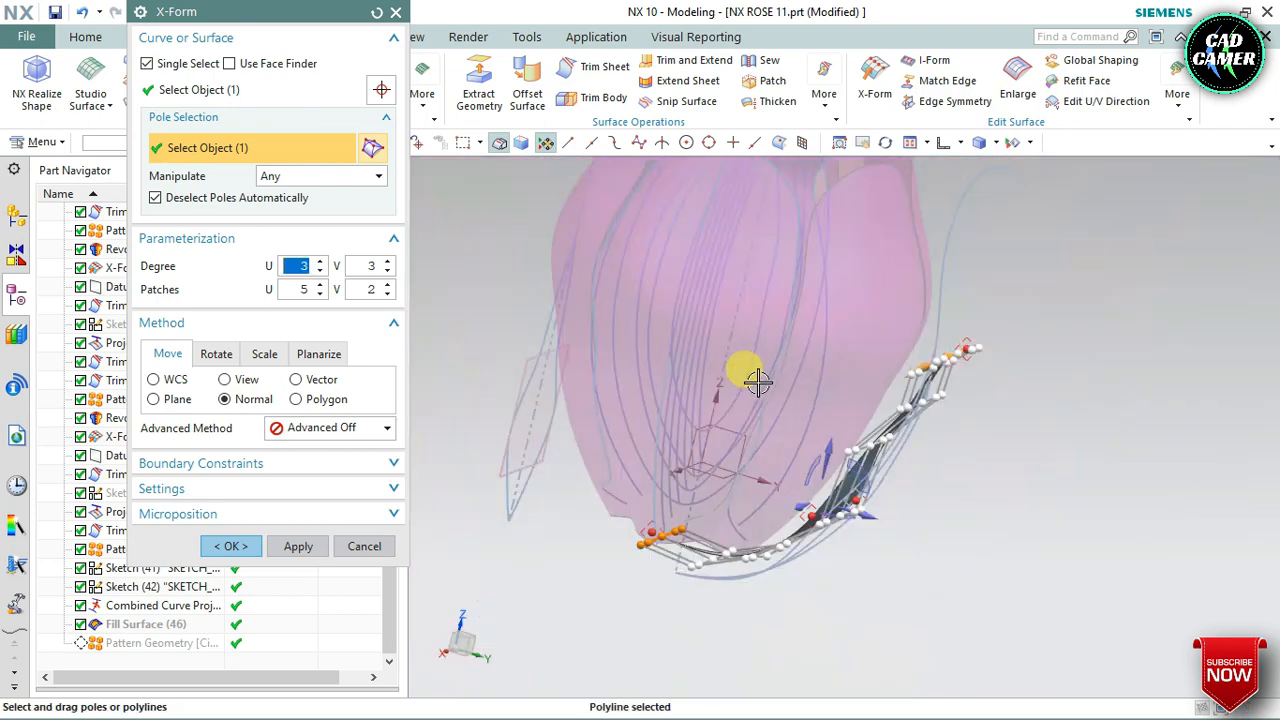
middle_drag(924, 410, 800, 430)
click(226, 548)
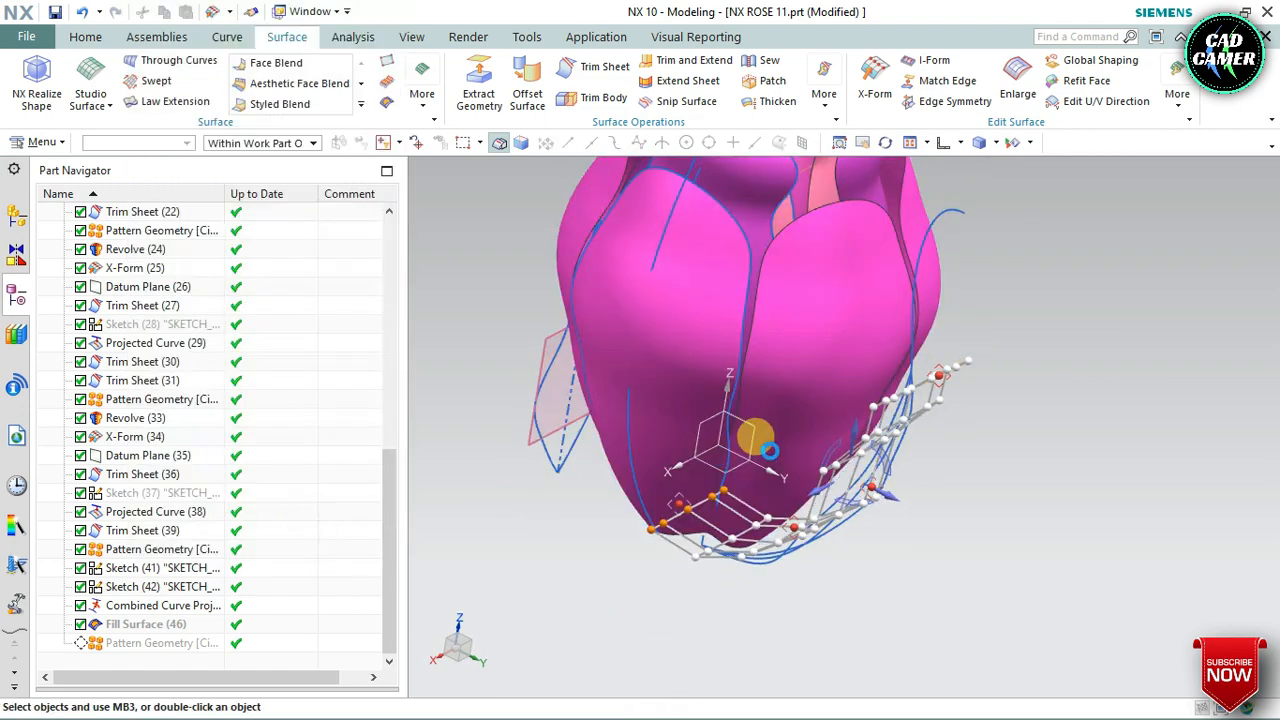
Make the leaf's Pattern Geometry the current feature so the pattern follows the reshaped leaf
middle_drag(770, 501, 740, 466)
scroll(195, 632, down, 1)
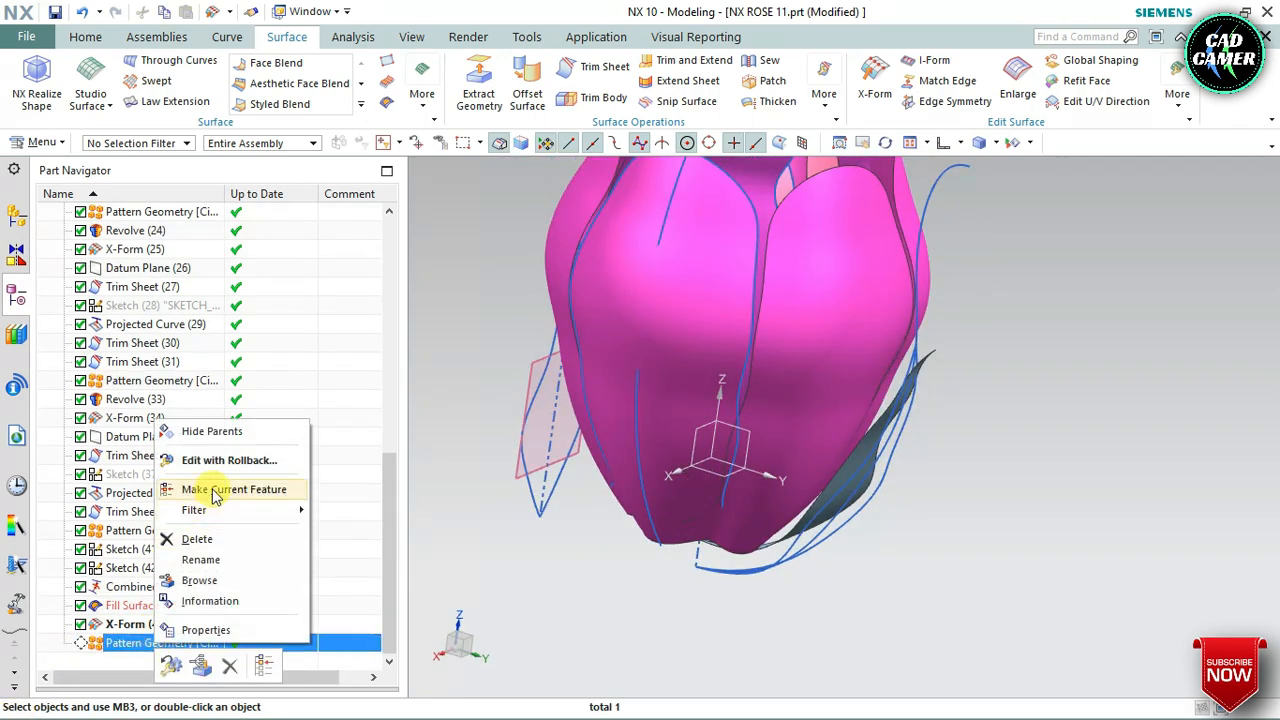
click(213, 489)
Assign a dark green feature face color from the Vibrant palette to the leaf's X-Form and Pattern Geometry features
click(140, 624)
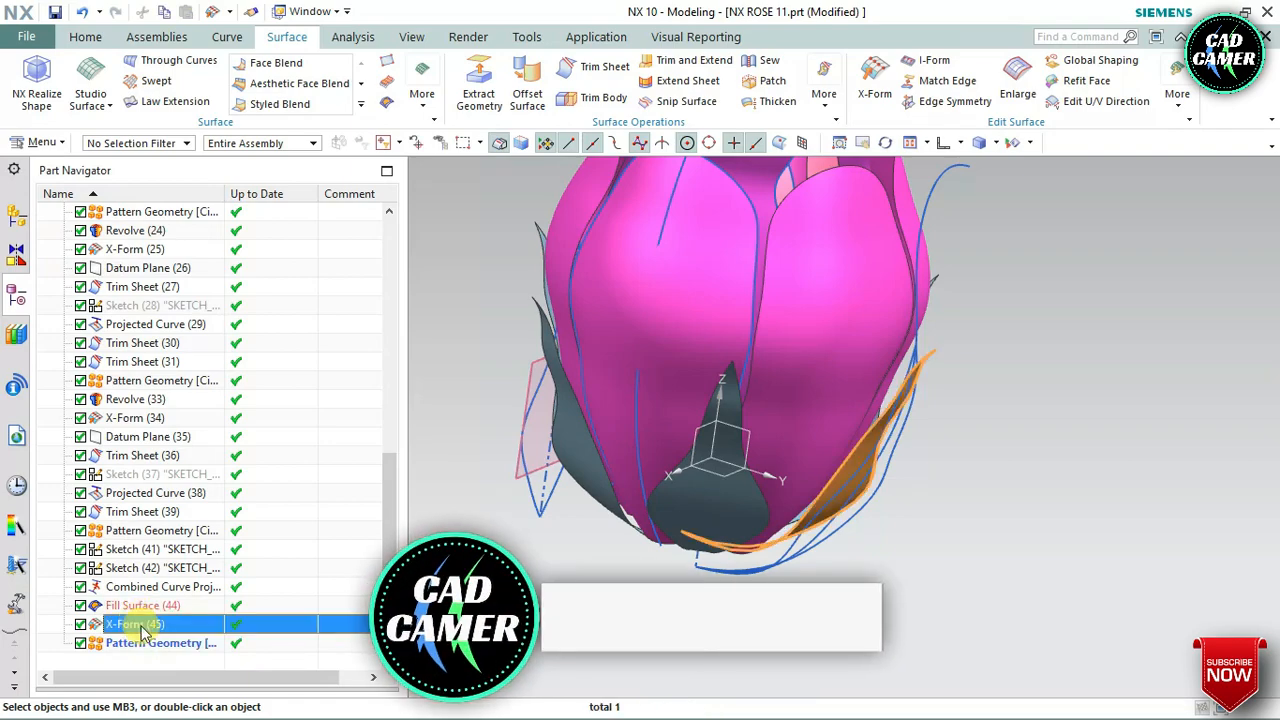
ctrl+click(142, 643)
middle_drag(580, 605, 638, 570)
scroll(641, 567, down, 3)
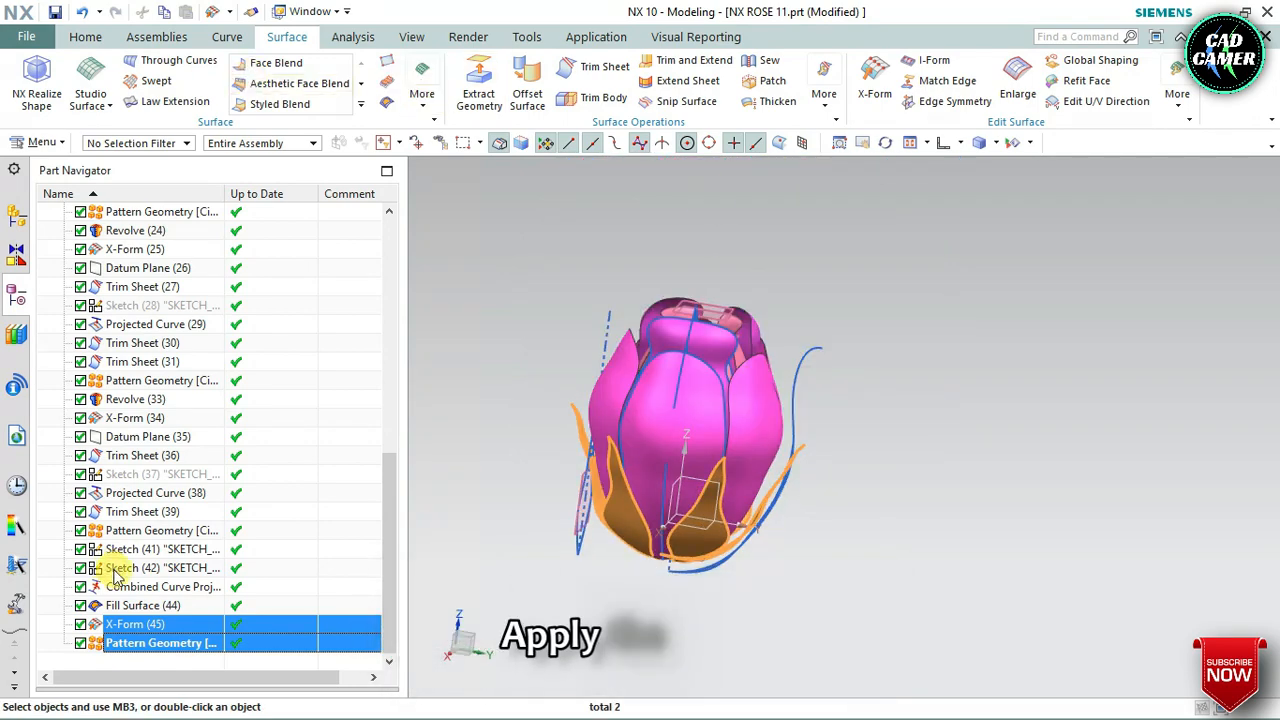
right_click(181, 641)
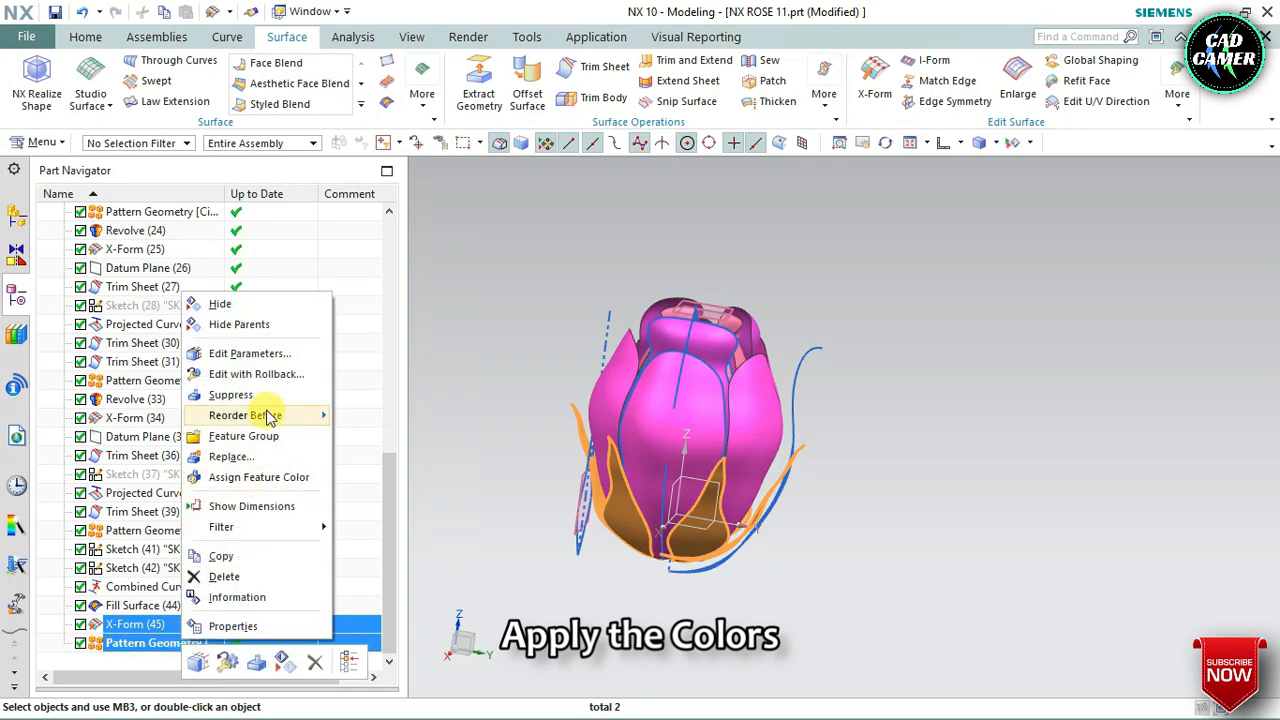
click(262, 477)
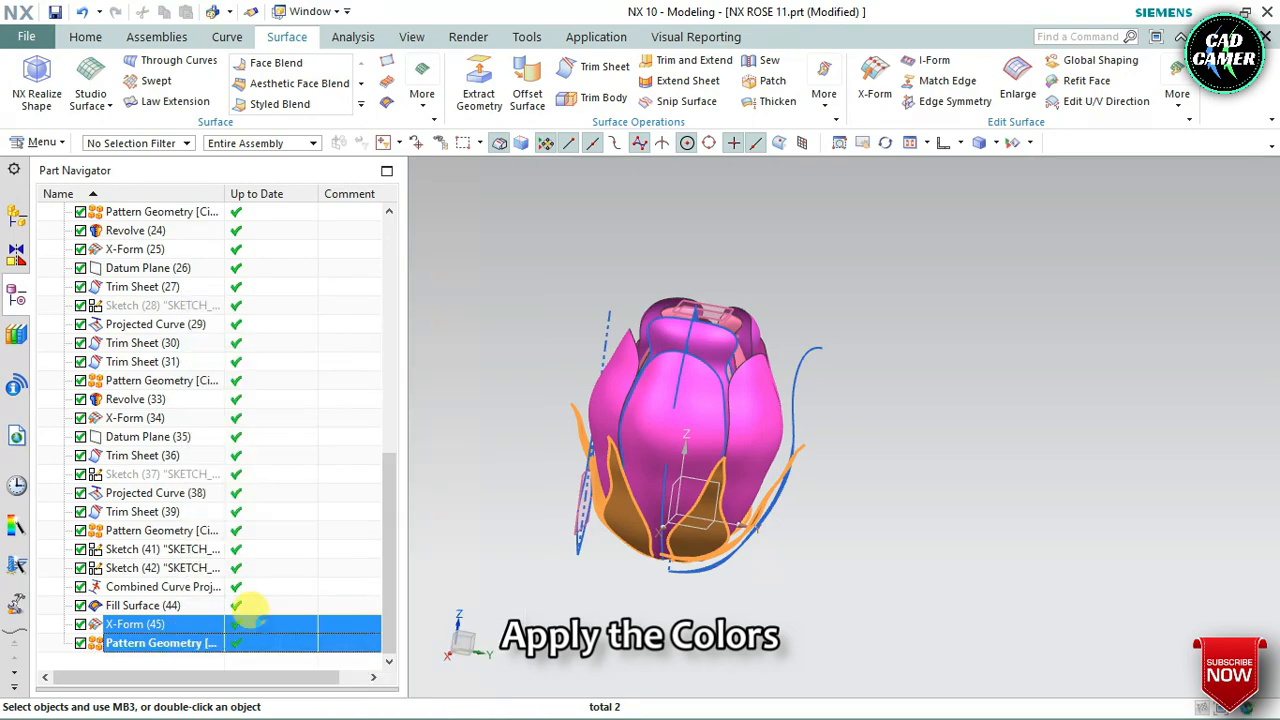
click(184, 166)
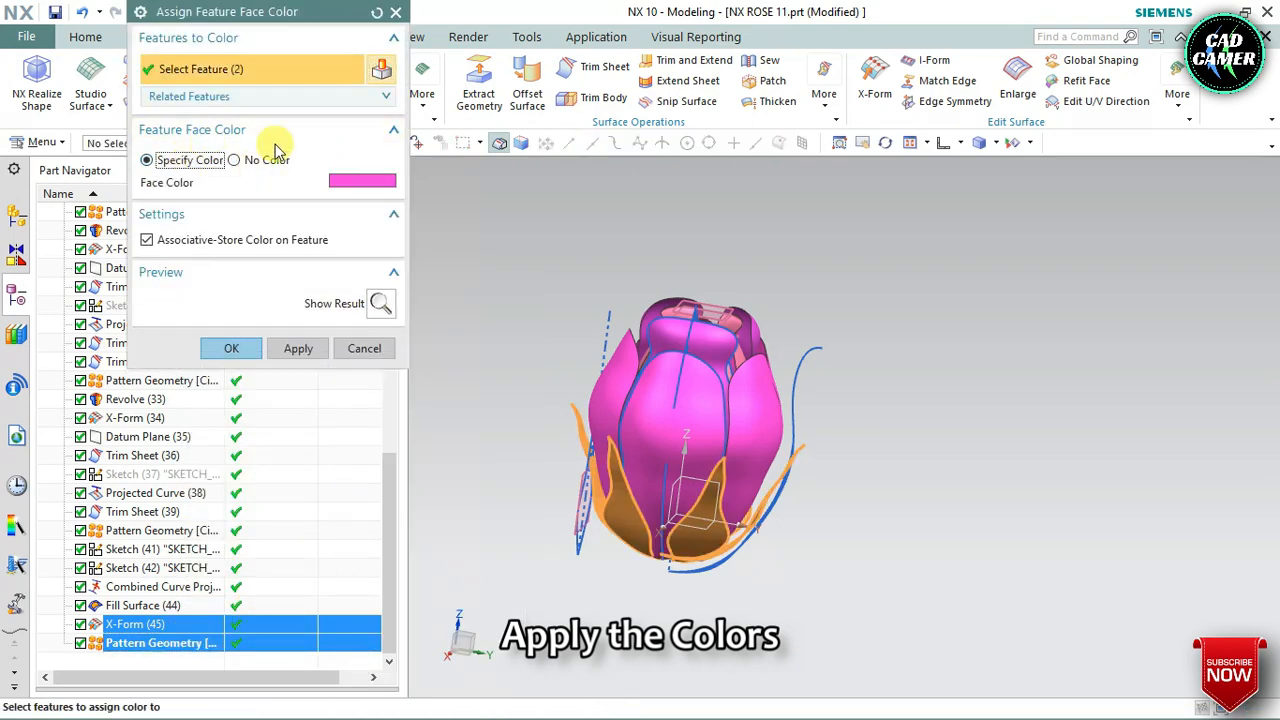
click(362, 177)
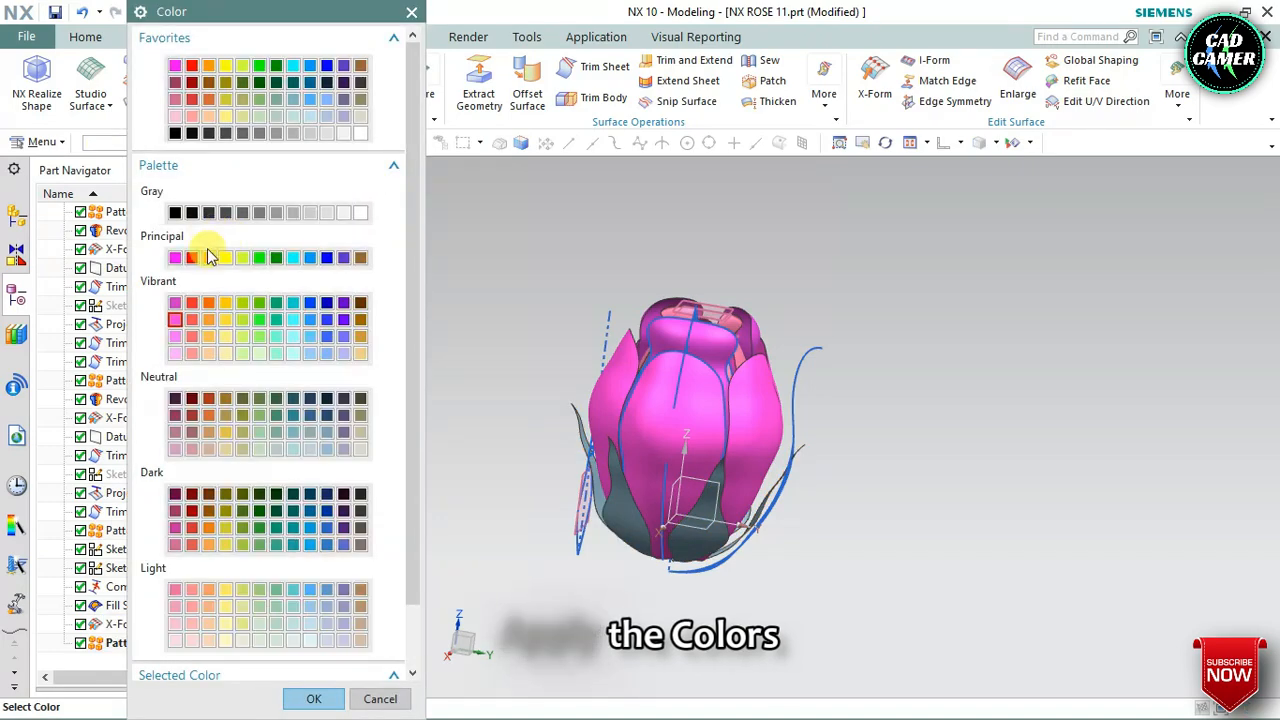
click(276, 257)
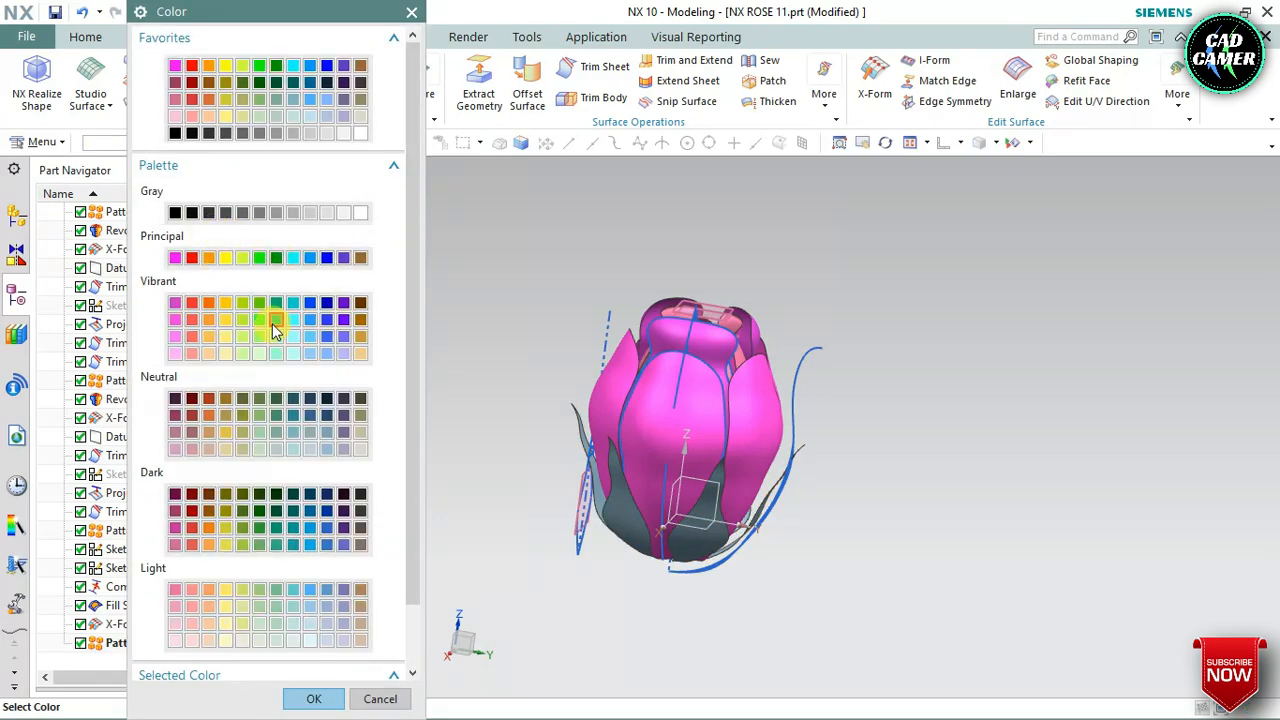
click(276, 302)
click(313, 700)
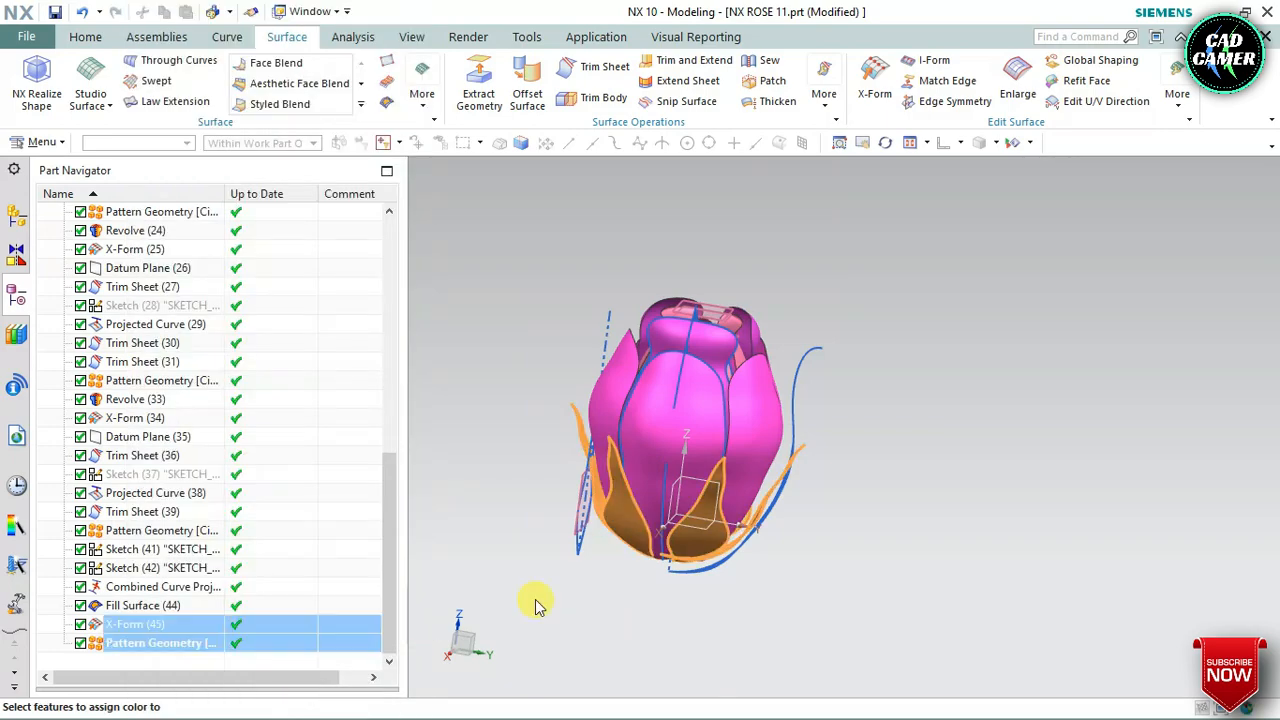
click(231, 349)
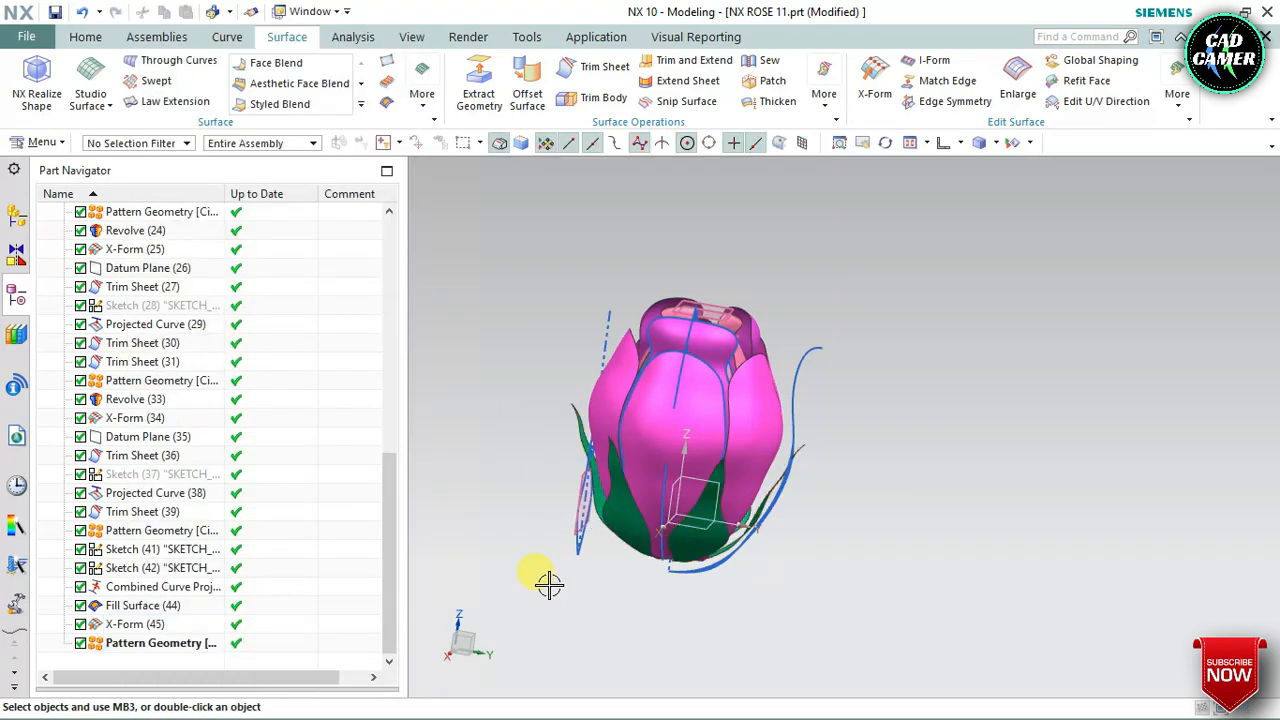
Examine the green leaves from beneath and around the flower
middle_drag(549, 585, 524, 527)
middle_drag(541, 492, 558, 460)
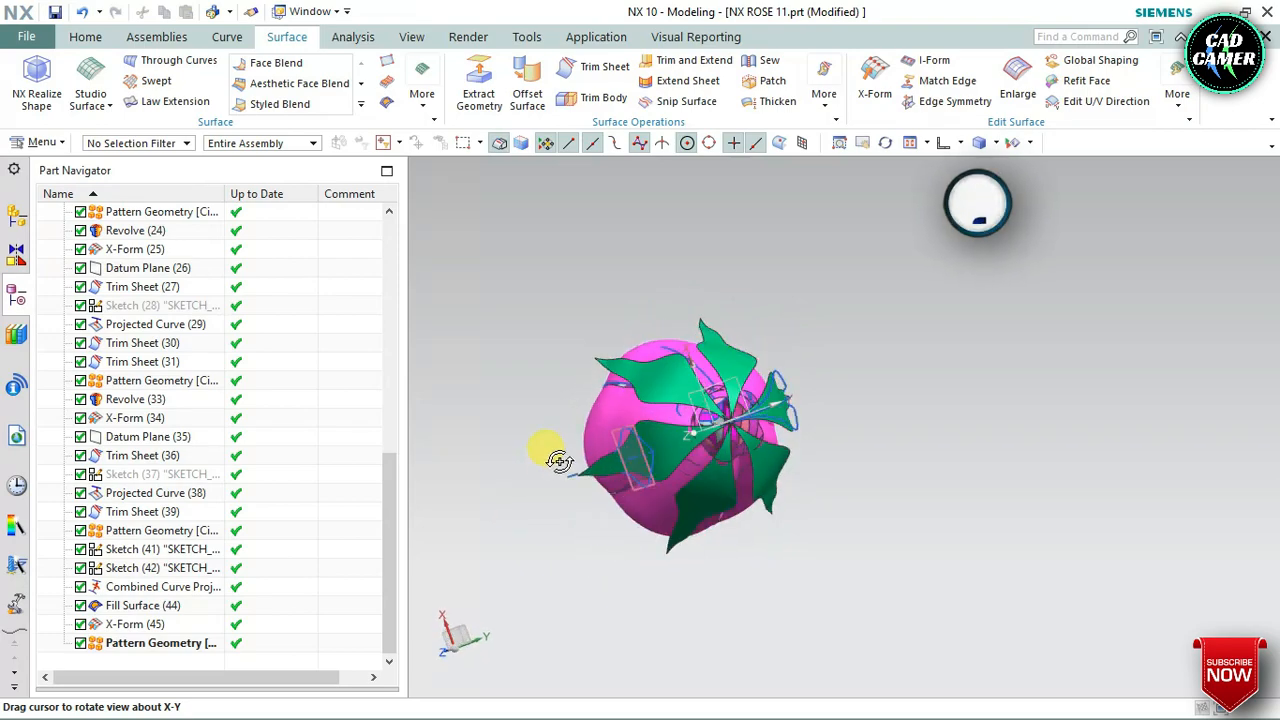
middle_drag(540, 503, 558, 462)
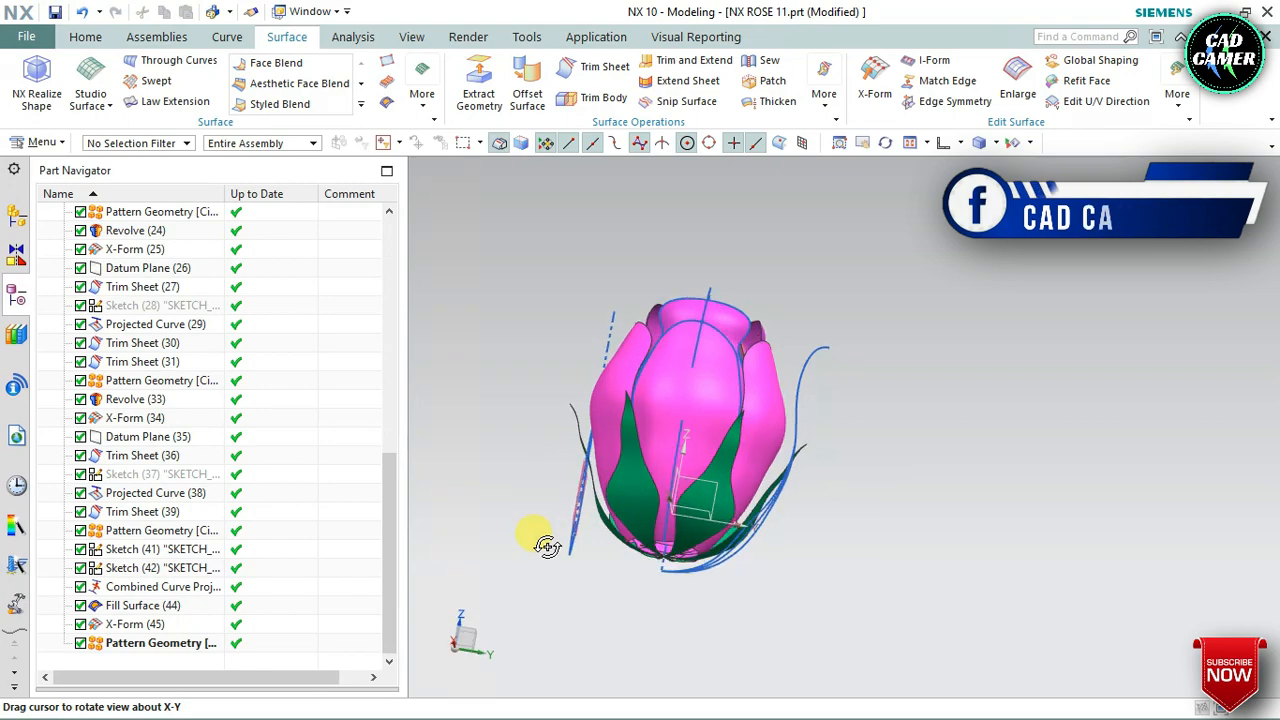
middle_drag(549, 563, 516, 572)
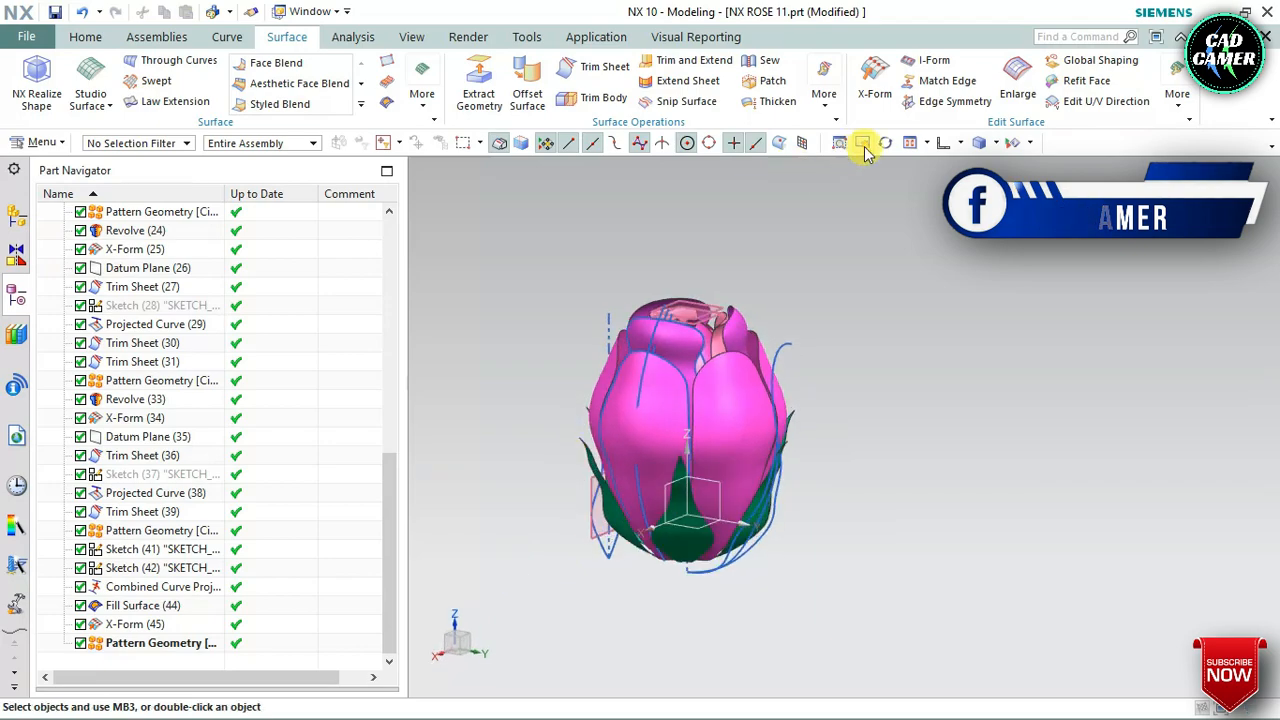
click(1031, 146)
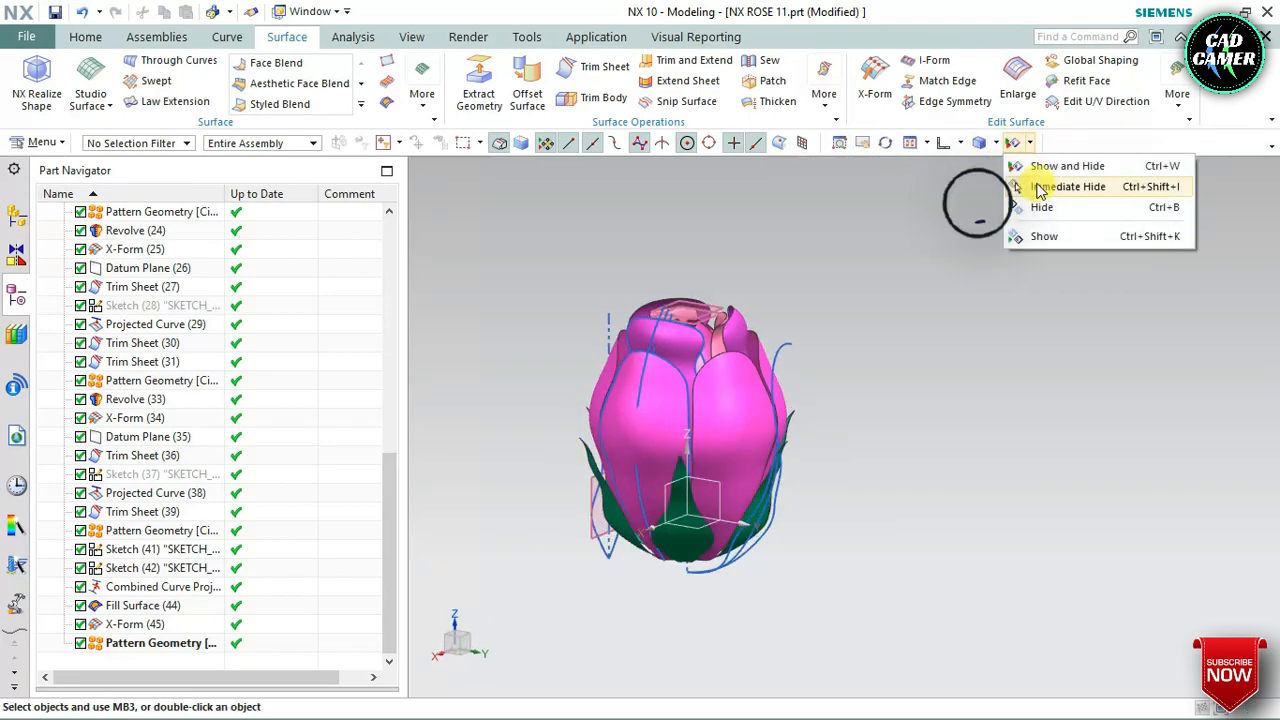
click(1033, 168)
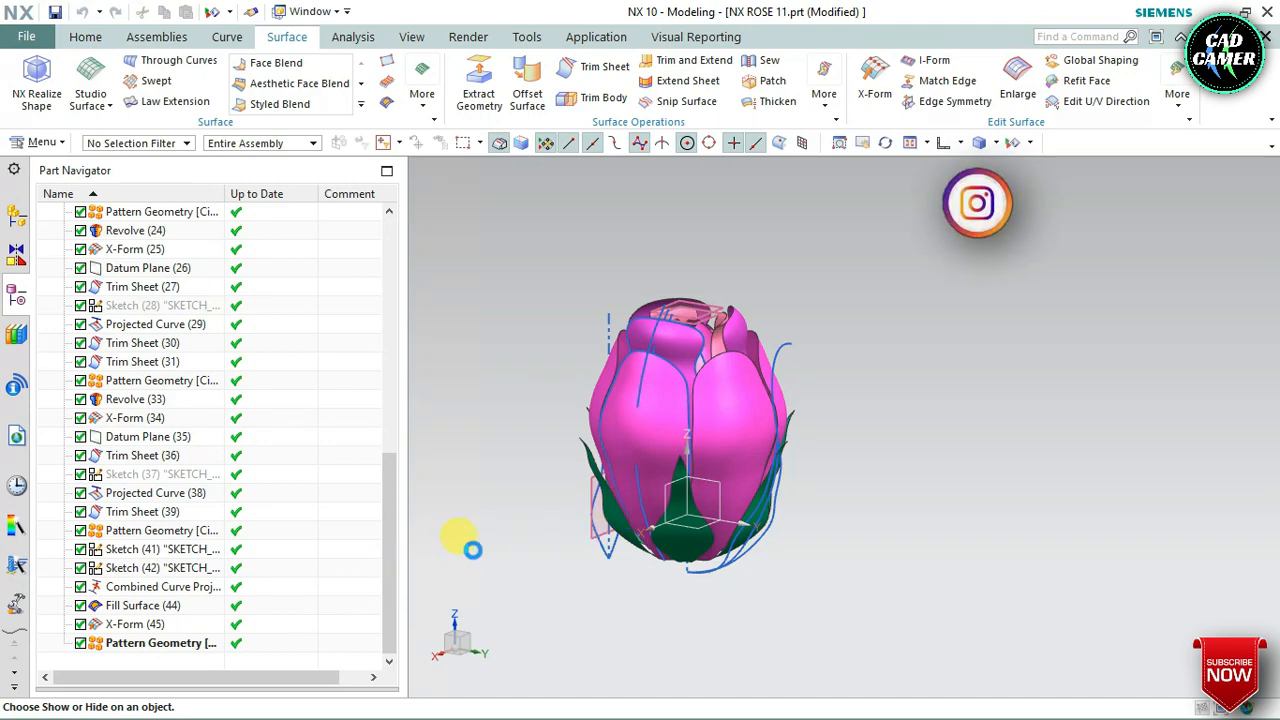
key(Escape)
Create a sketch for the branch on the YZ plane of the datum coordinate system
scroll(558, 519, up, 2)
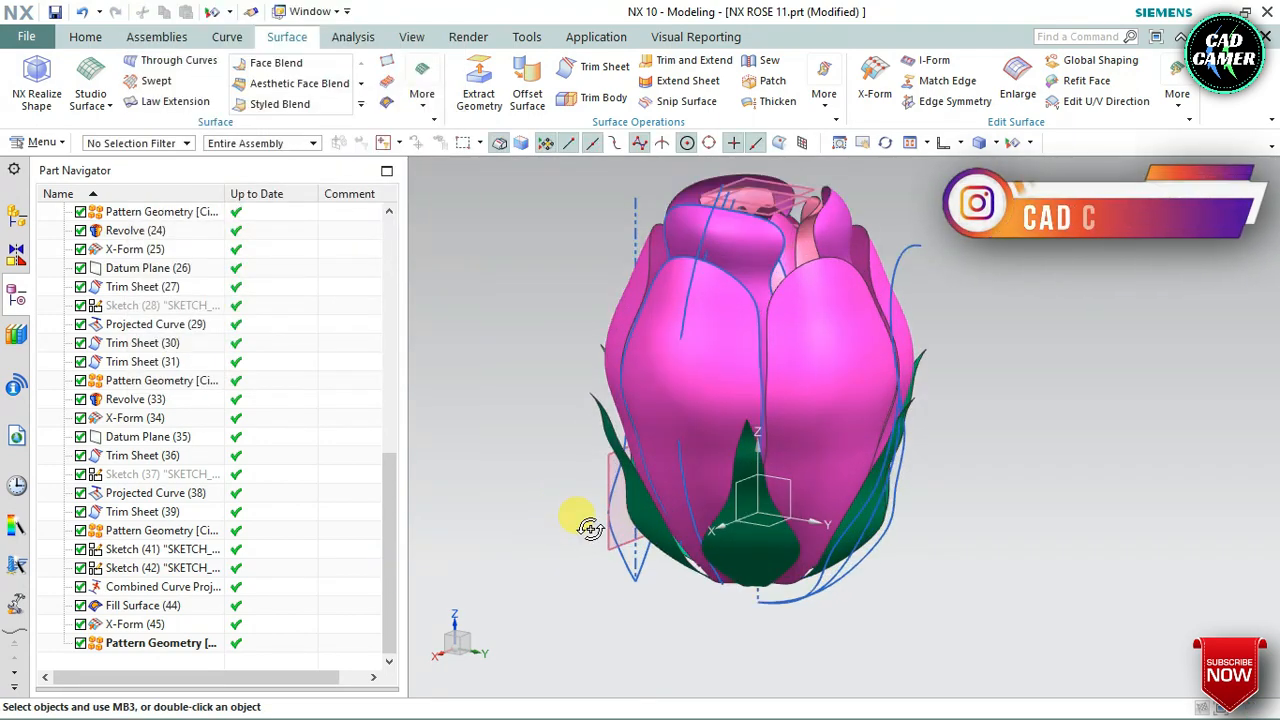
middle_drag(590, 528, 588, 520)
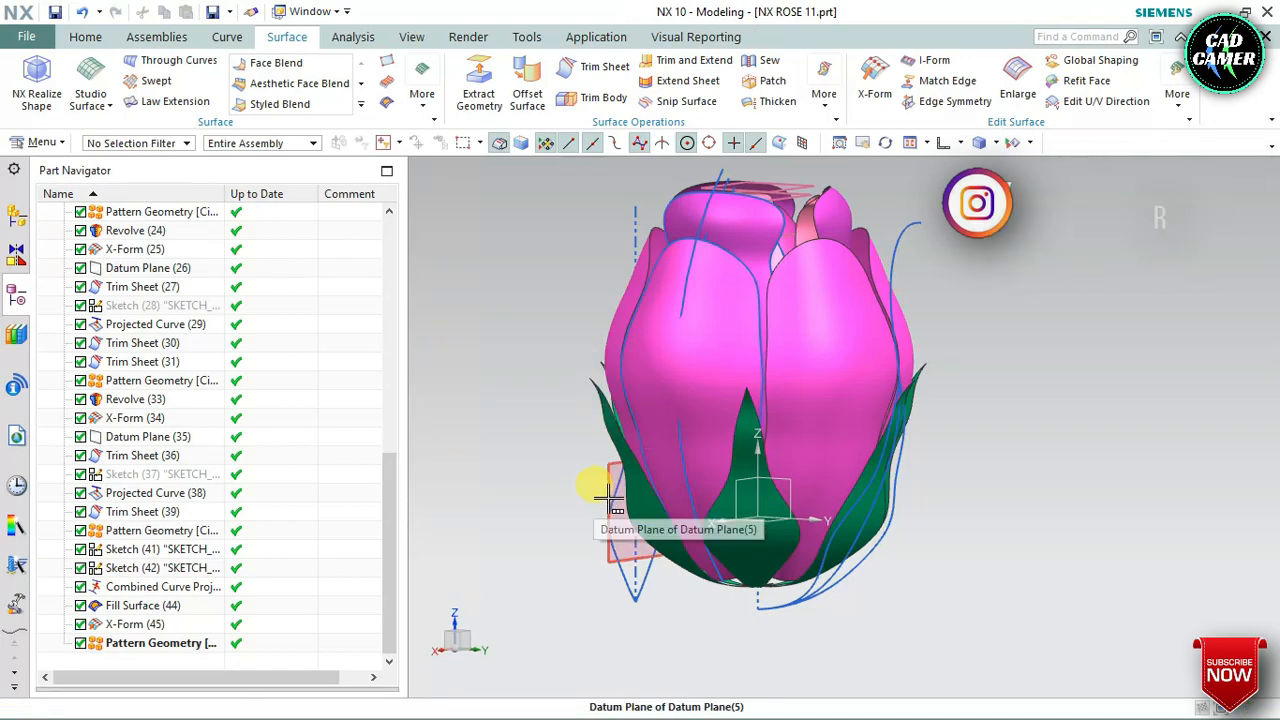
scroll(609, 498, down, 2)
scroll(678, 505, up, 1)
middle_drag(678, 565, 748, 488)
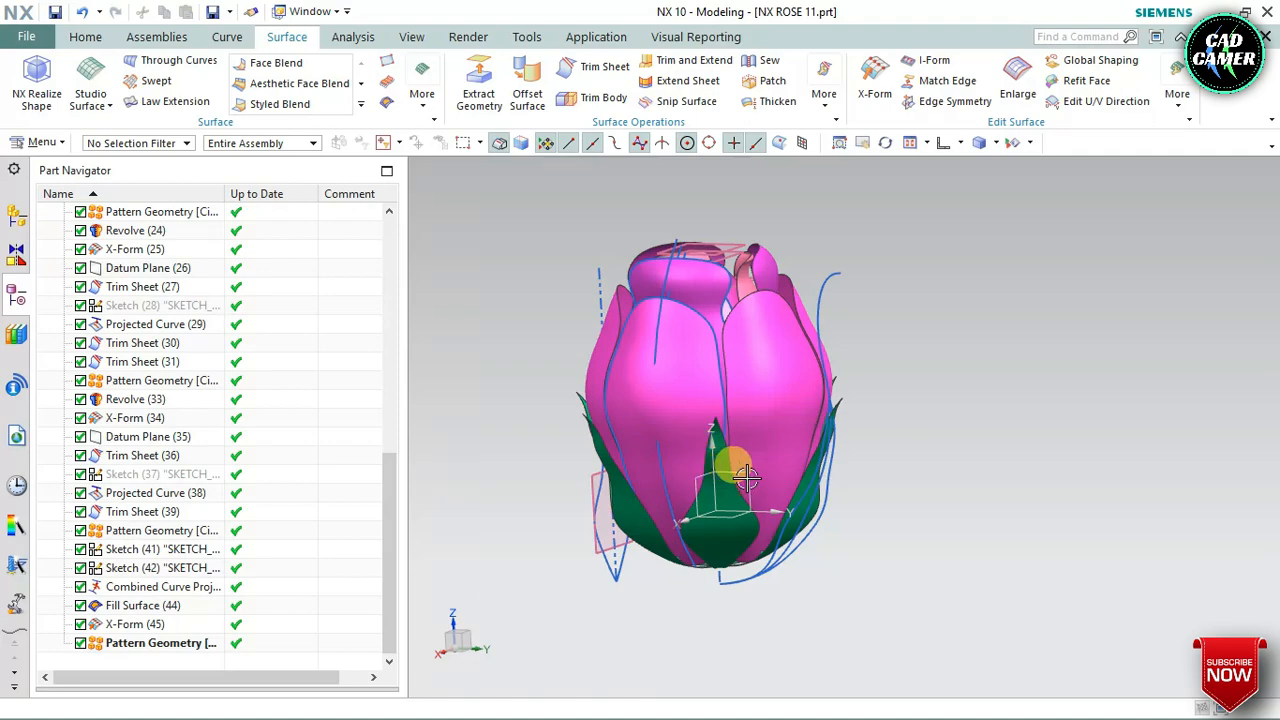
click(78, 42)
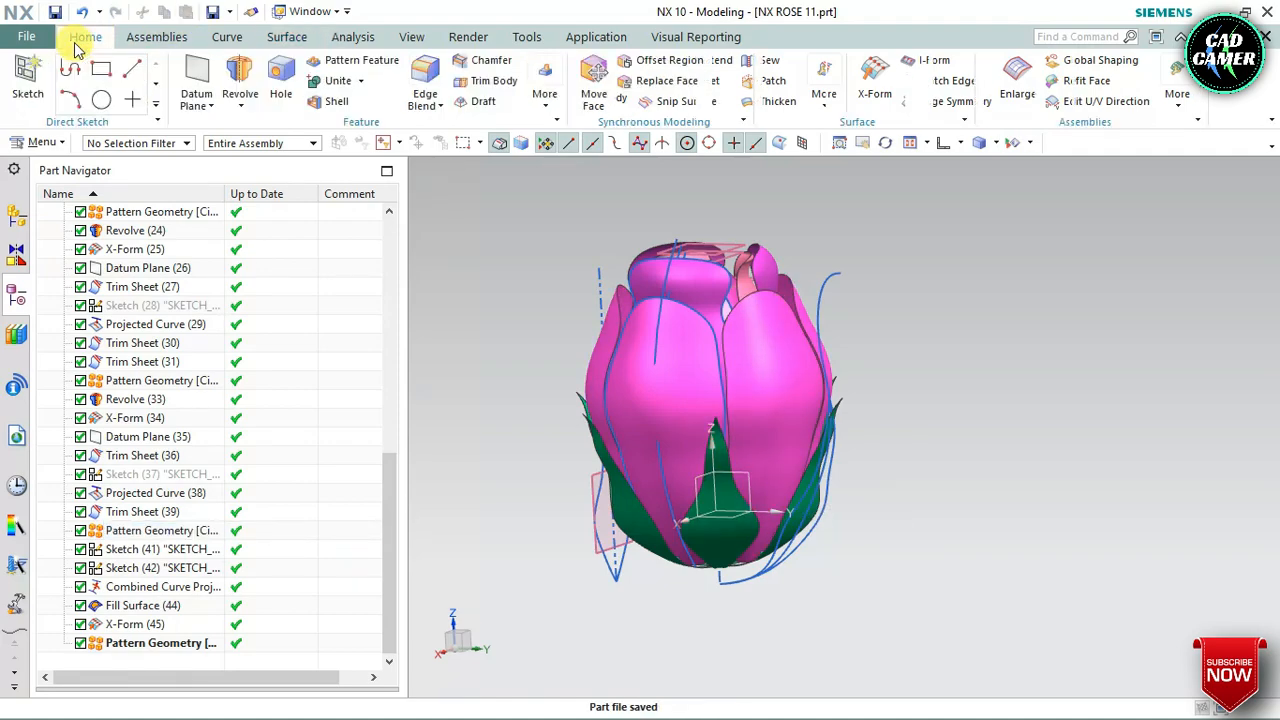
key(s)
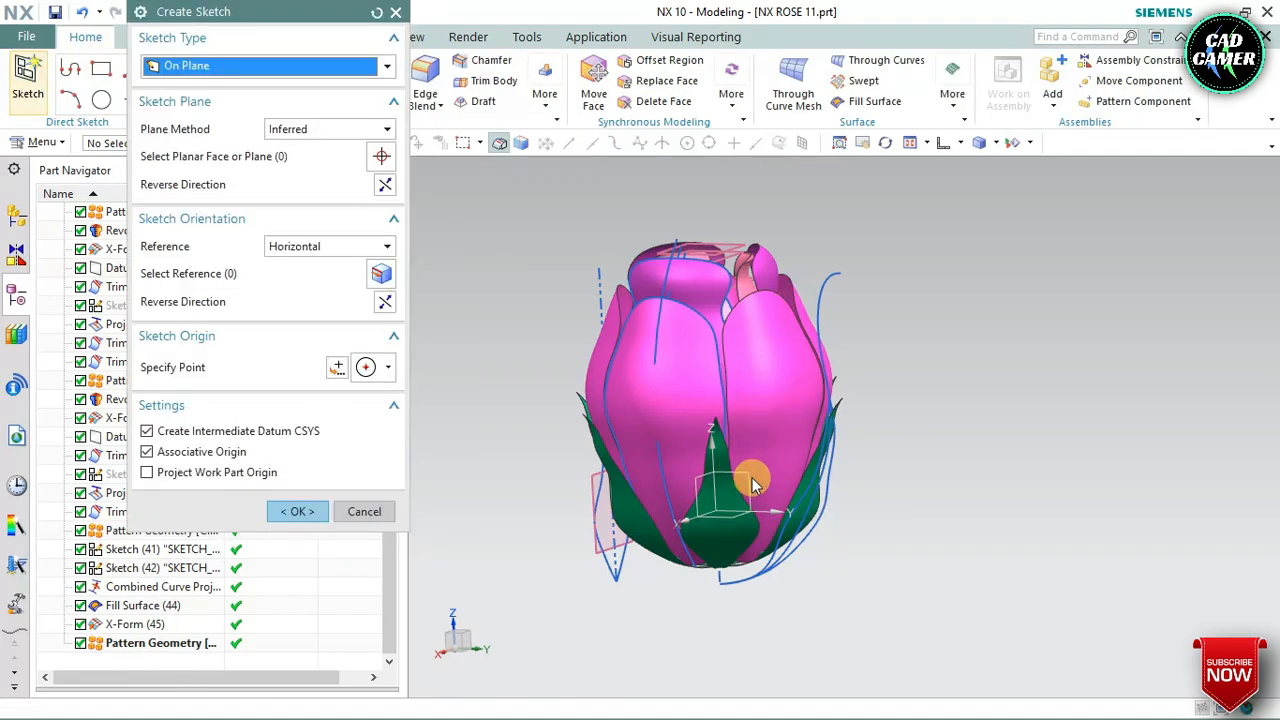
click(745, 472)
click(280, 514)
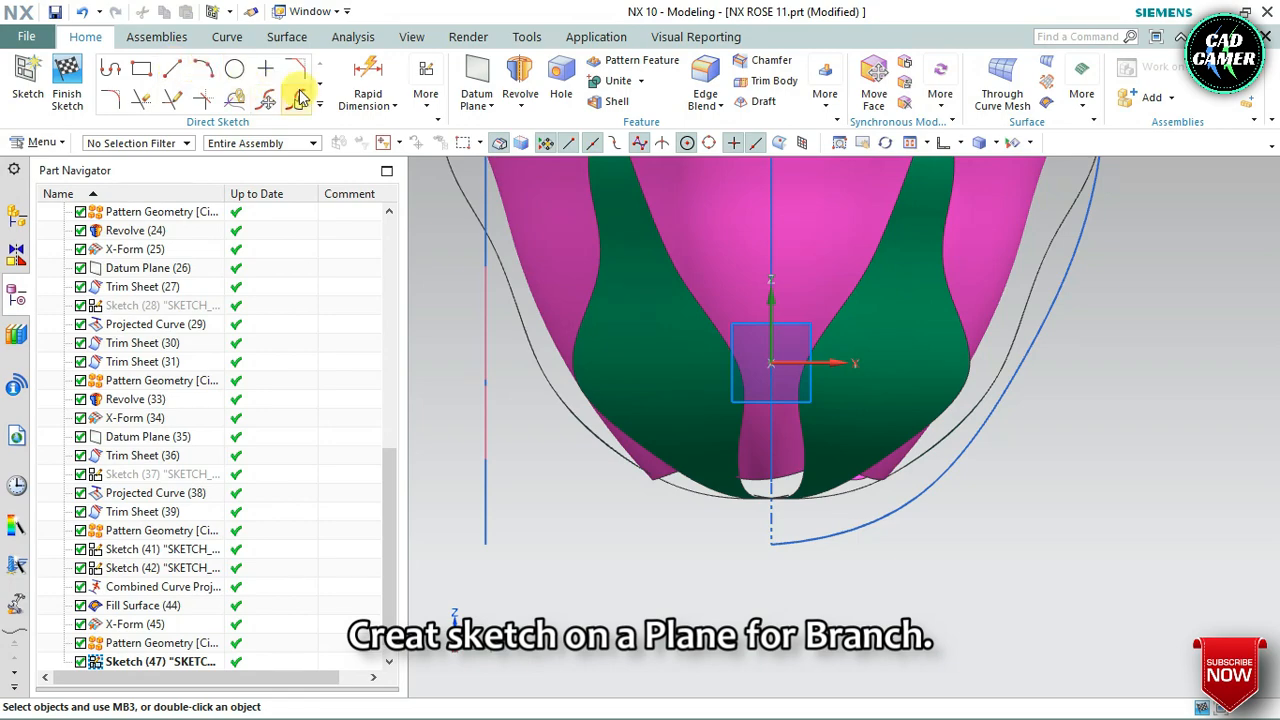
Draw a degree 3 Studio Spline through six points, running about 40 downward from inside the flower's base as the branch outline
click(320, 105)
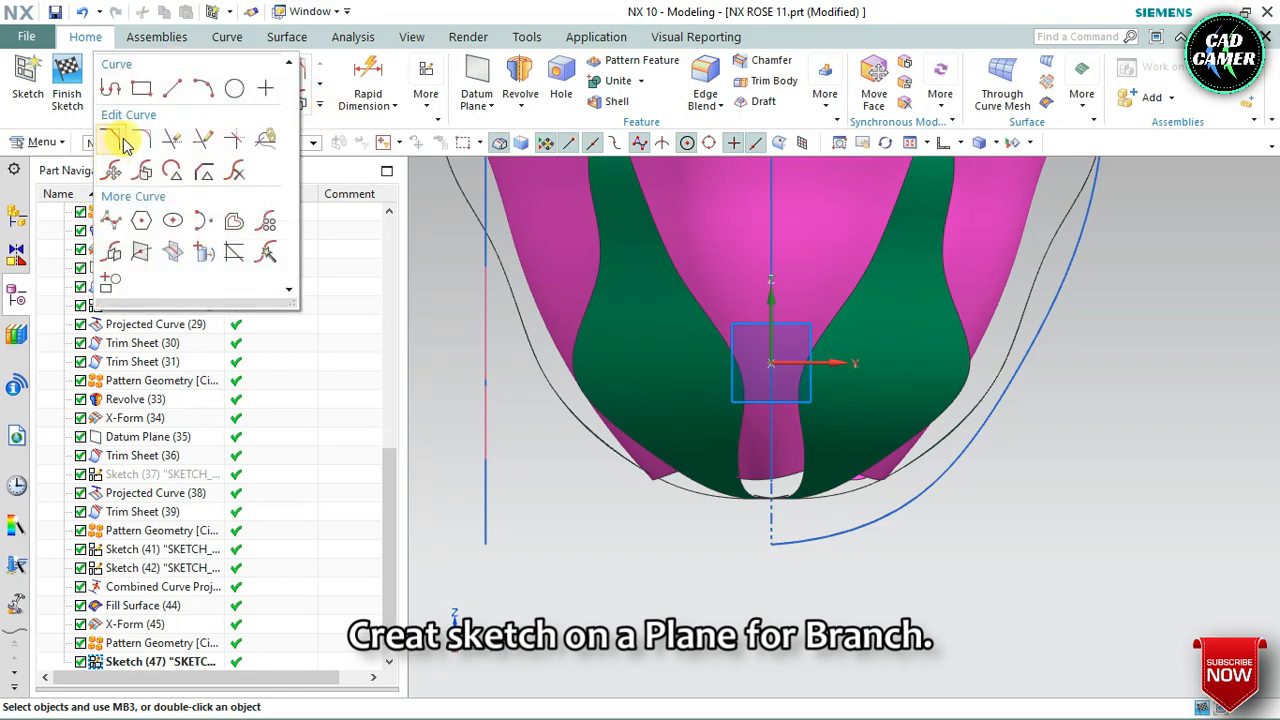
click(106, 220)
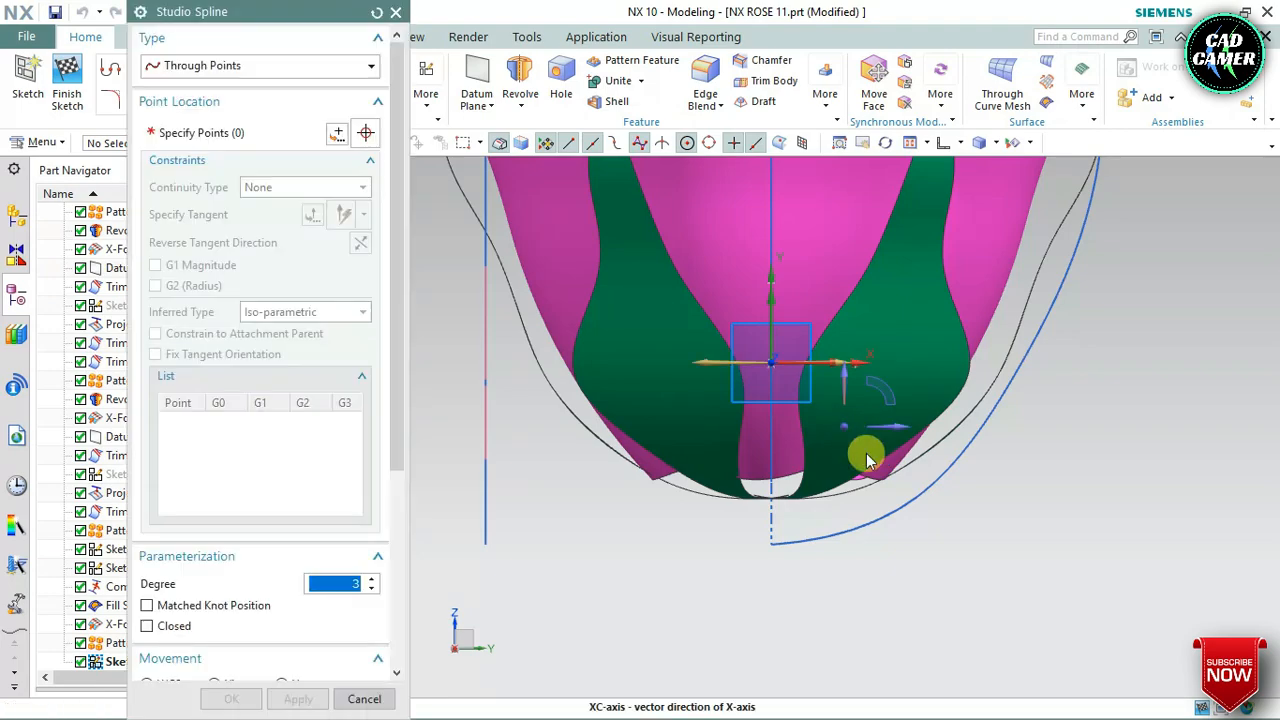
click(813, 534)
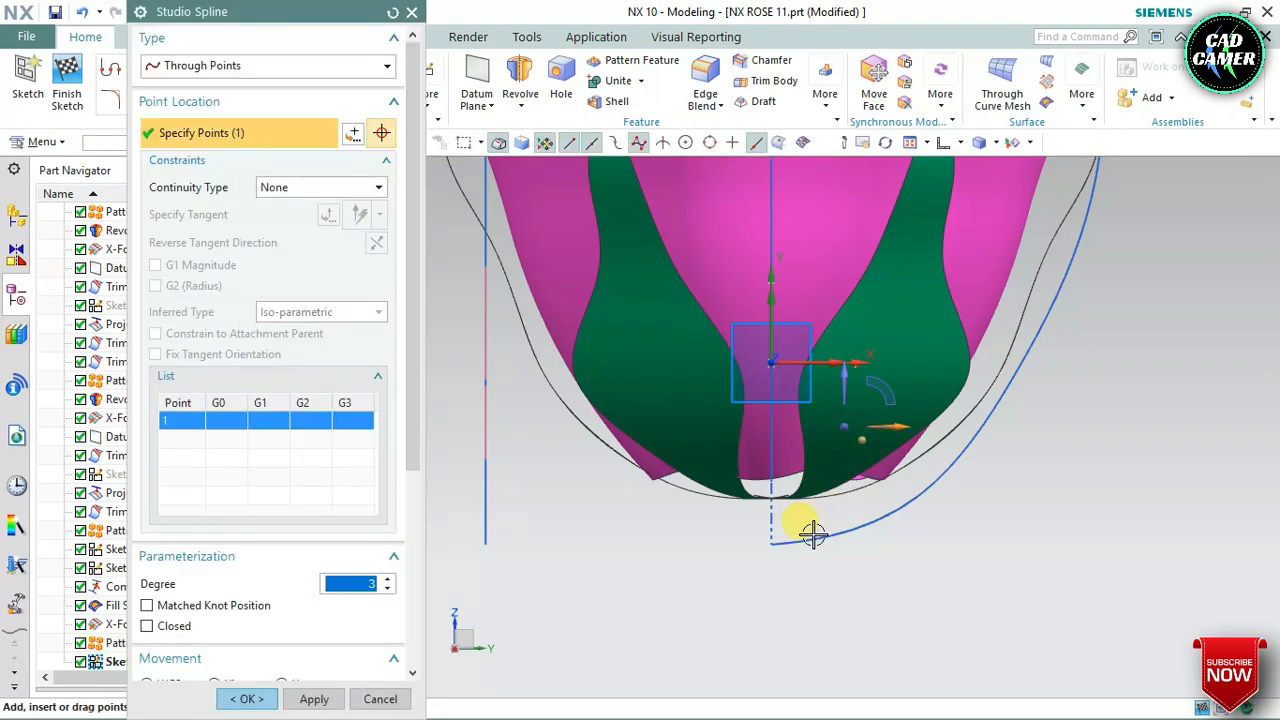
click(820, 515)
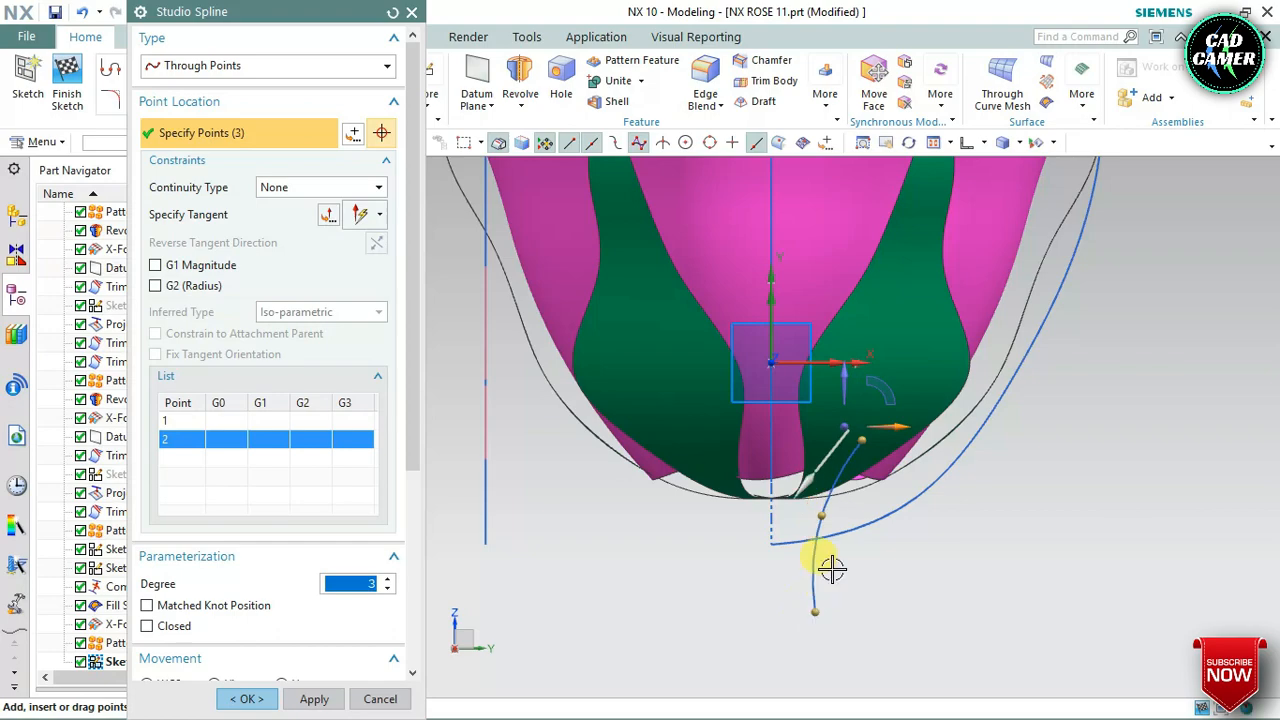
scroll(832, 568, down, 5)
click(822, 677)
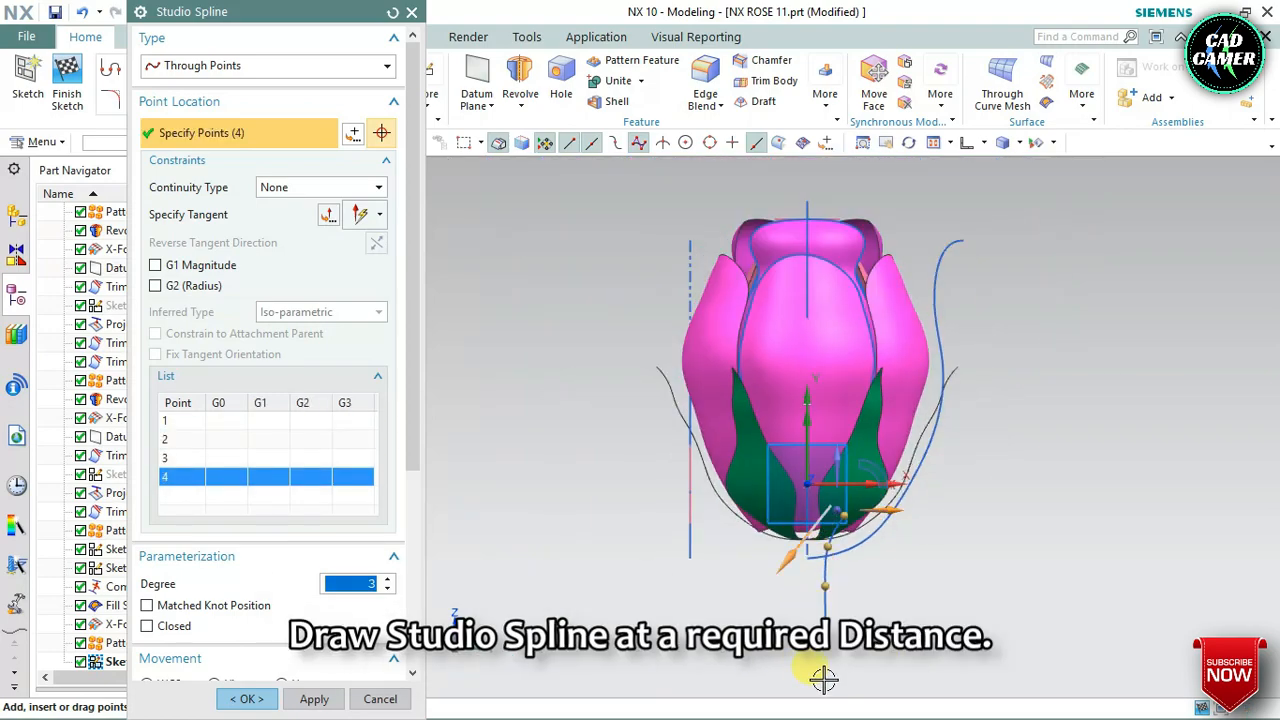
scroll(798, 562, down, 2)
scroll(825, 635, up, 3)
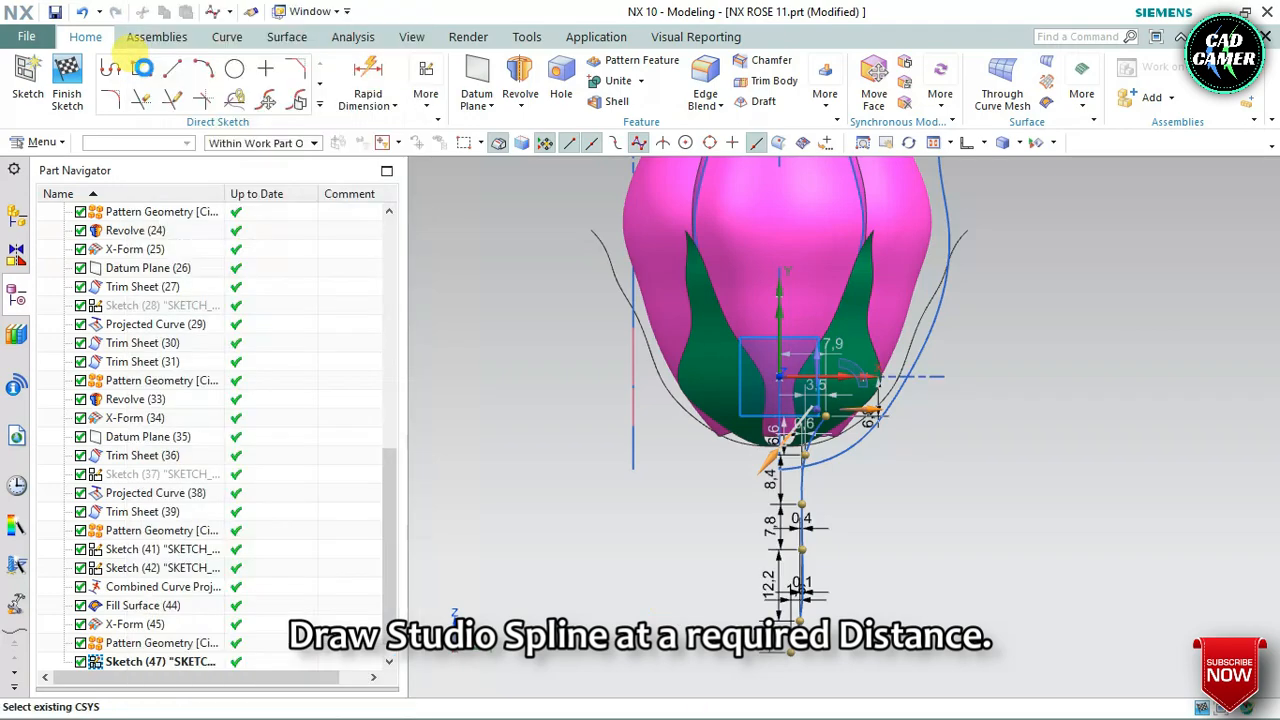
Draw a horizontal line about 7.9 long from the upper end of the branch spline to the flower's vertical centre line
click(173, 76)
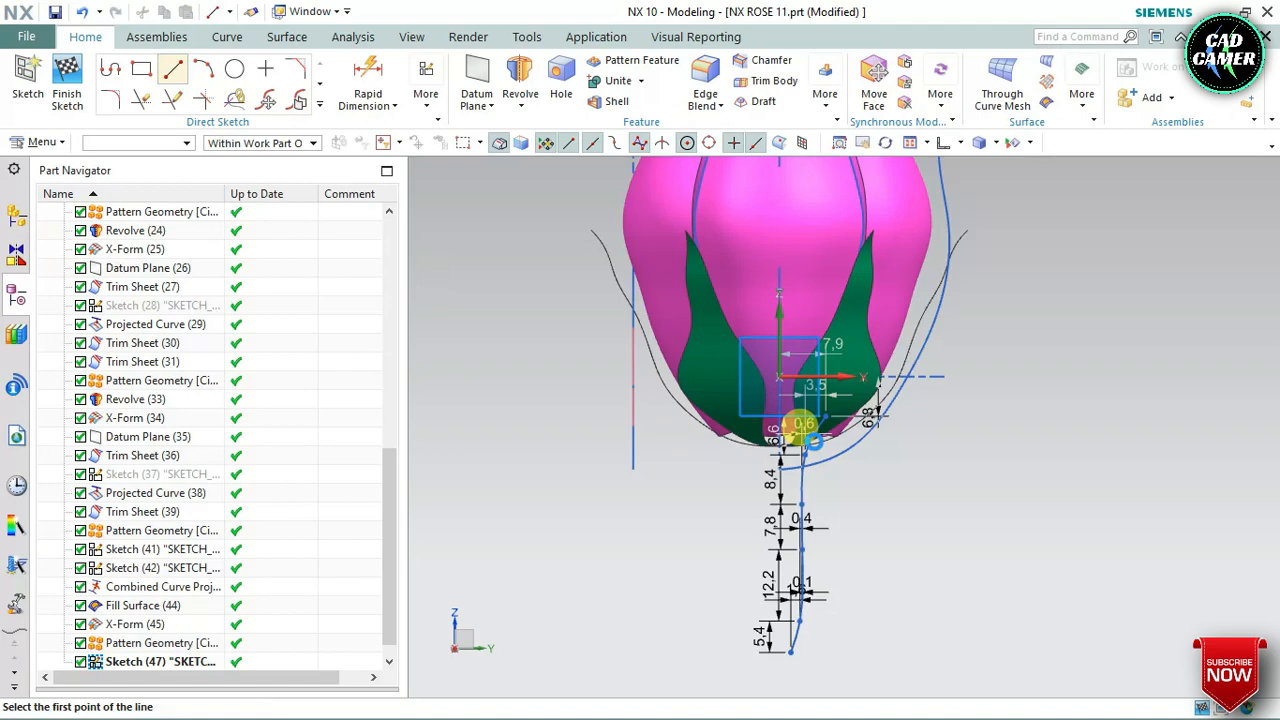
scroll(800, 423, up, 3)
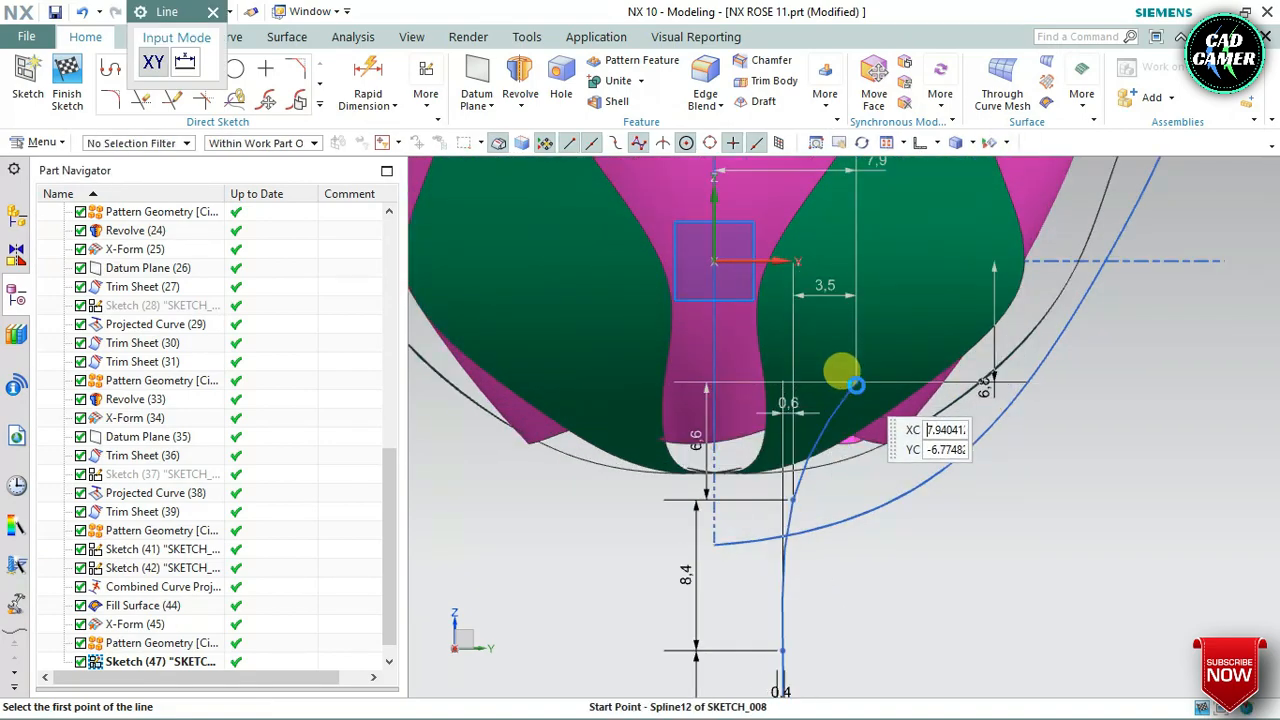
click(855, 383)
scroll(817, 388, up, 4)
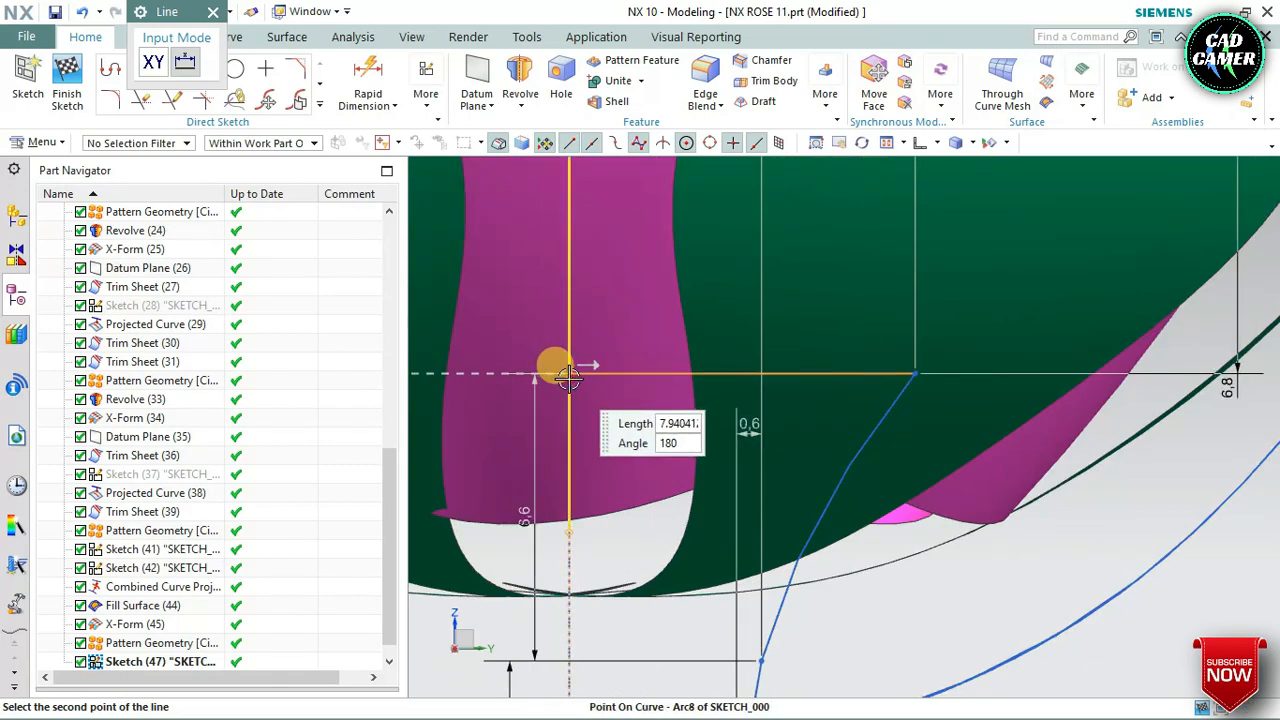
scroll(558, 364, up, 4)
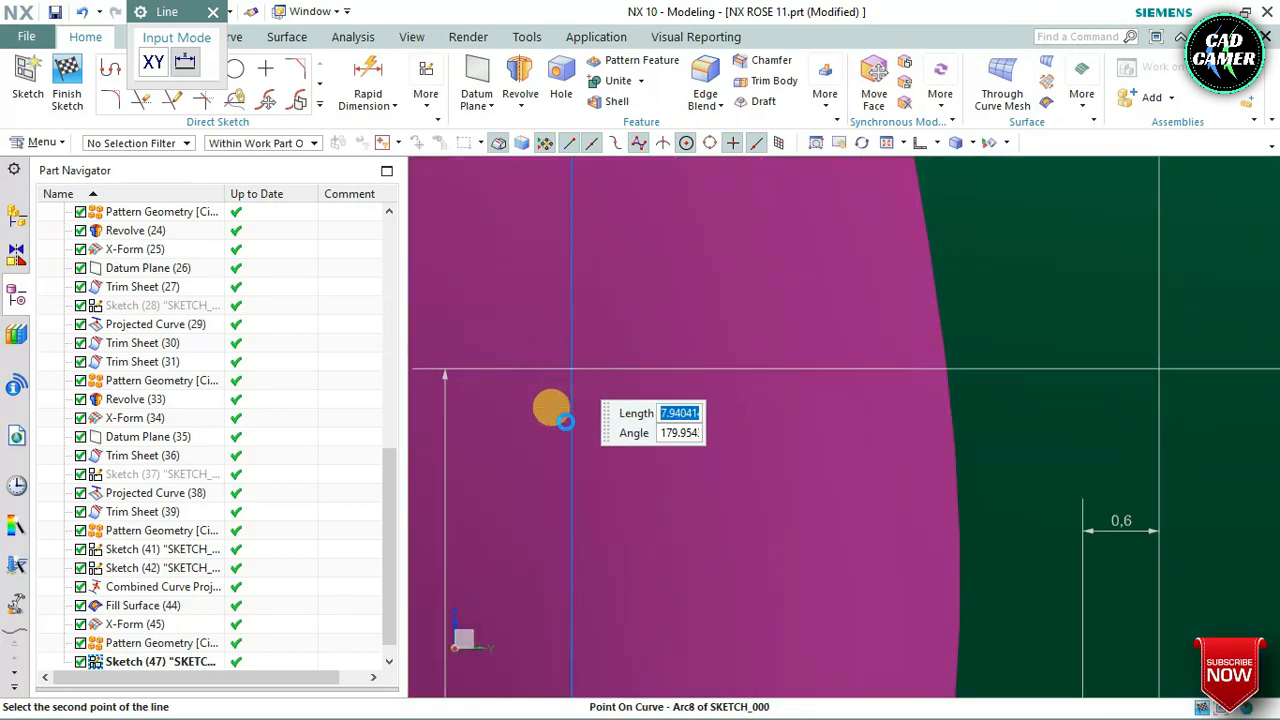
scroll(568, 427, down, 15)
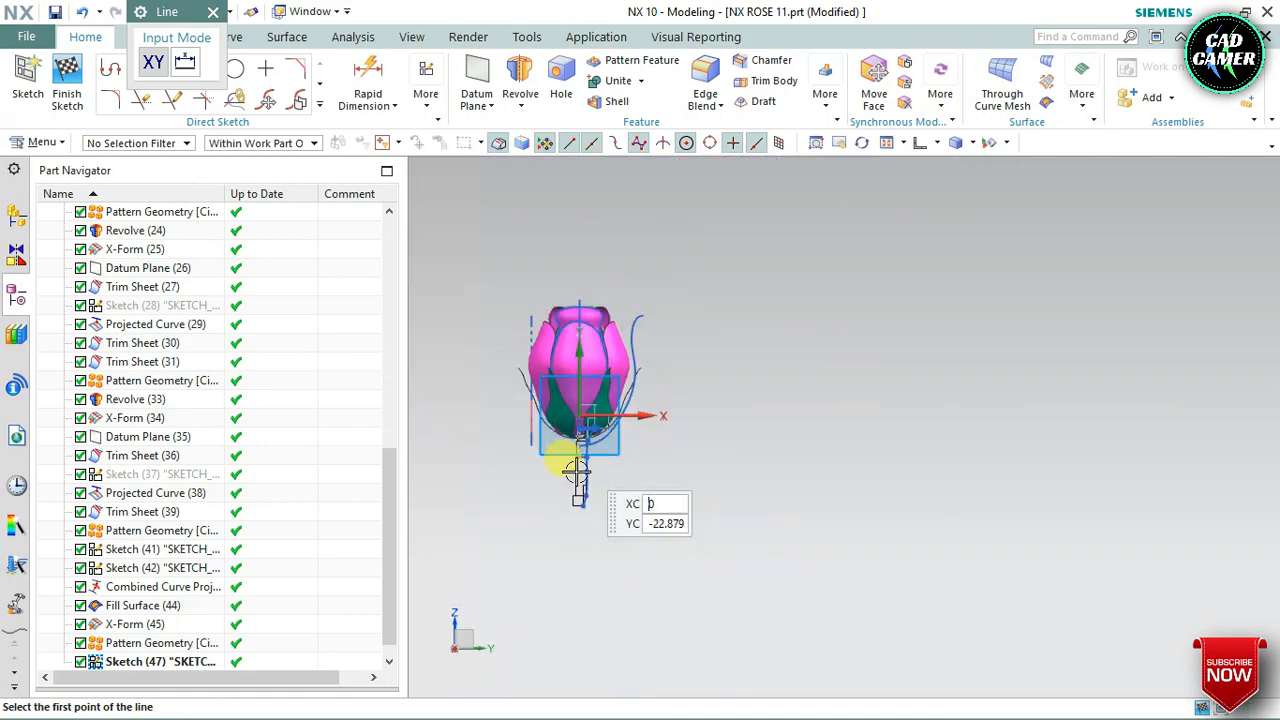
Draw a vertical line 73 long straight down from the horizontal line's end on the flower's centre line
scroll(579, 474, up, 7)
scroll(583, 537, up, 1)
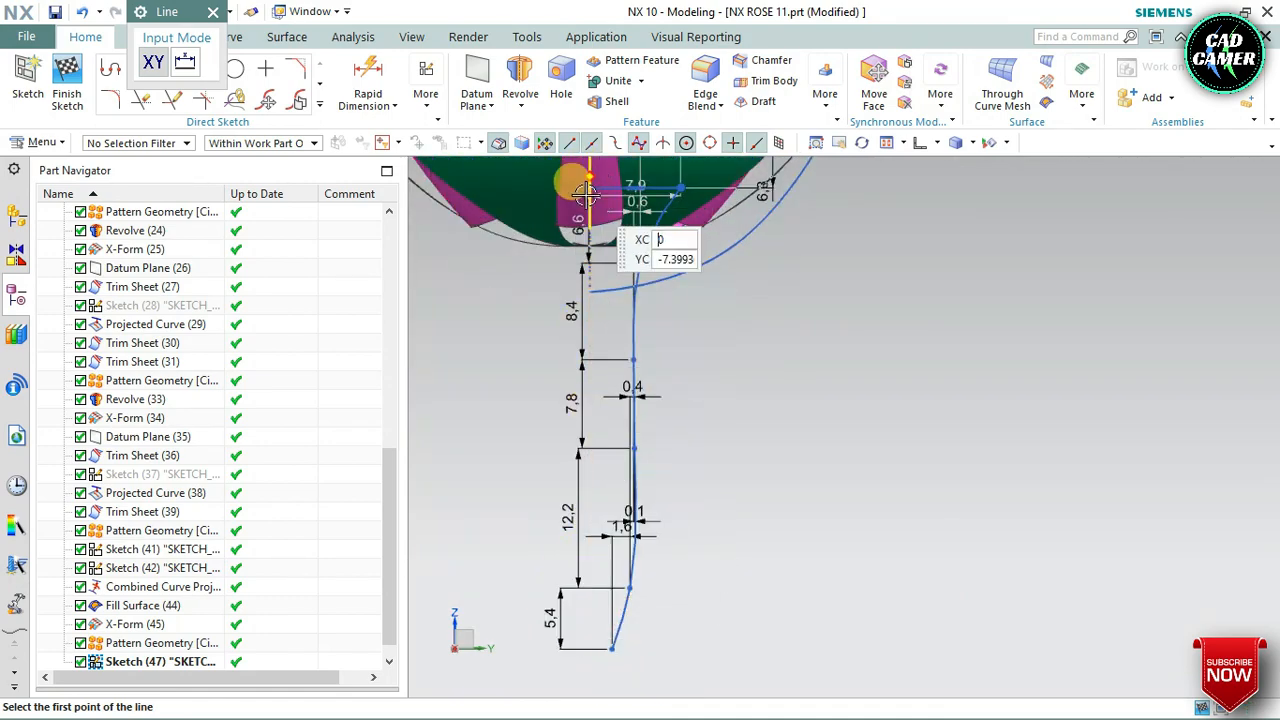
scroll(587, 190, up, 4)
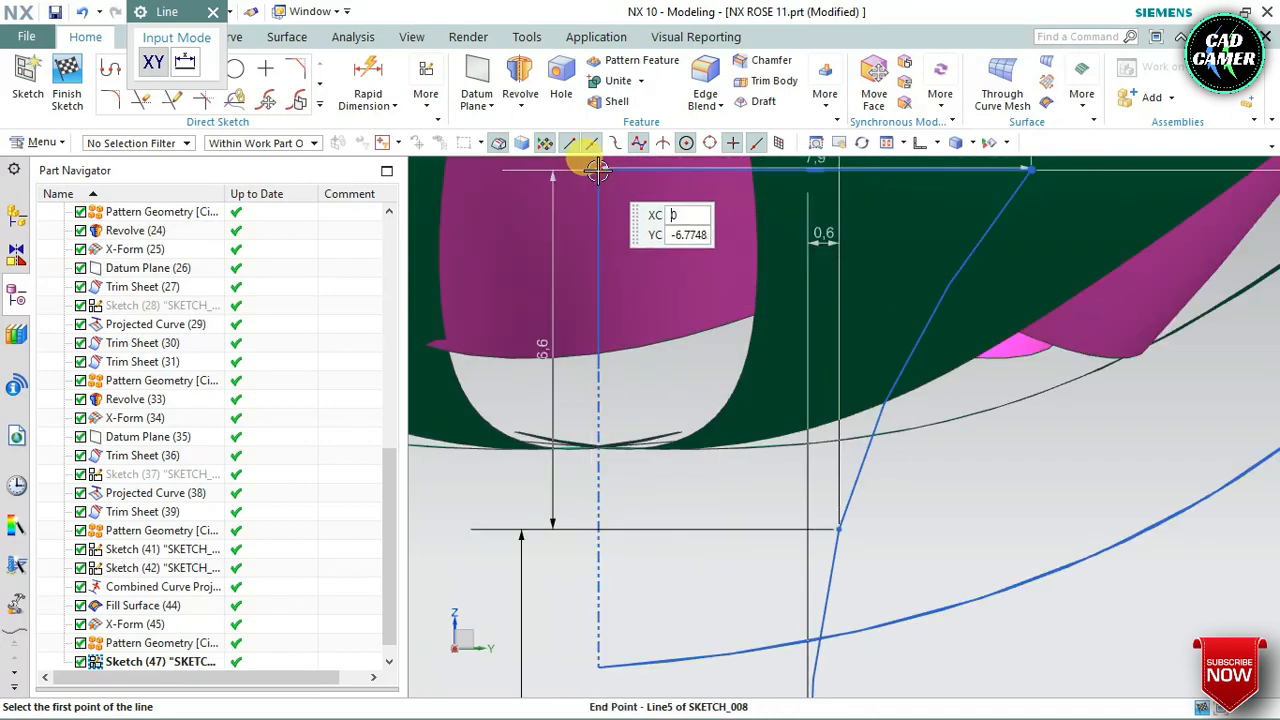
click(598, 170)
scroll(580, 366, down, 5)
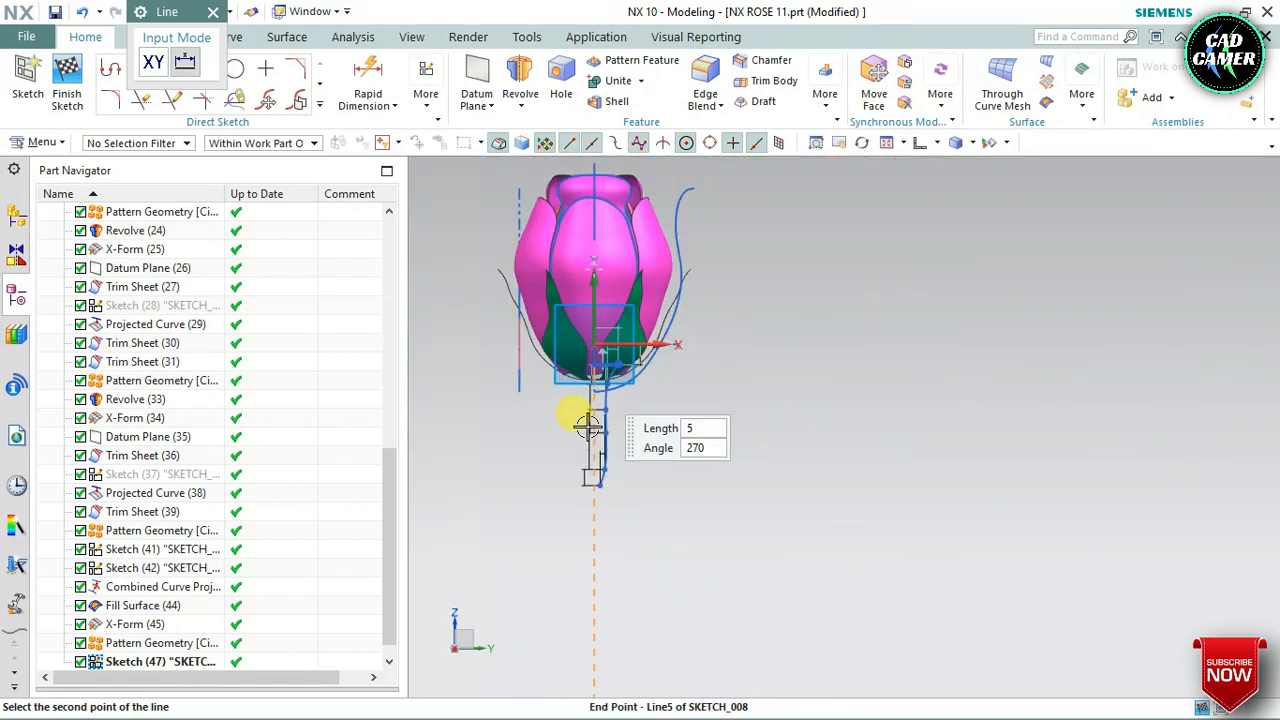
scroll(600, 450, up, 1)
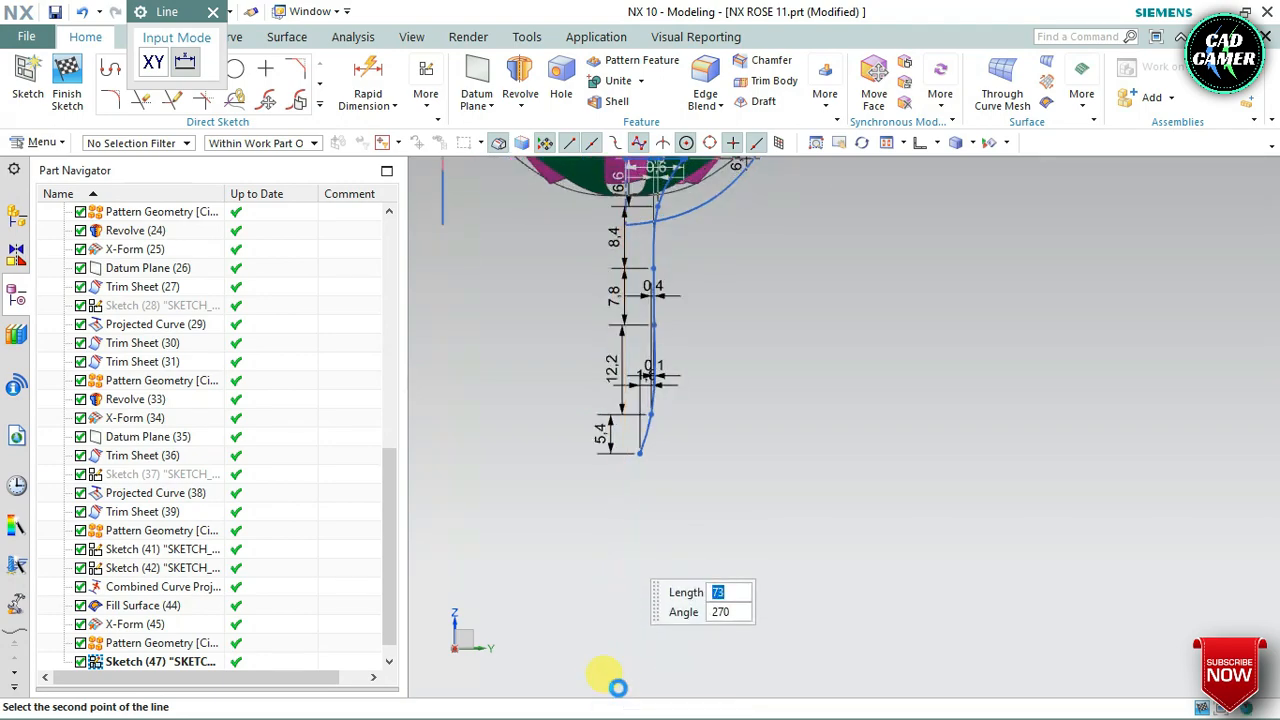
click(656, 677)
scroll(646, 686, up, 3)
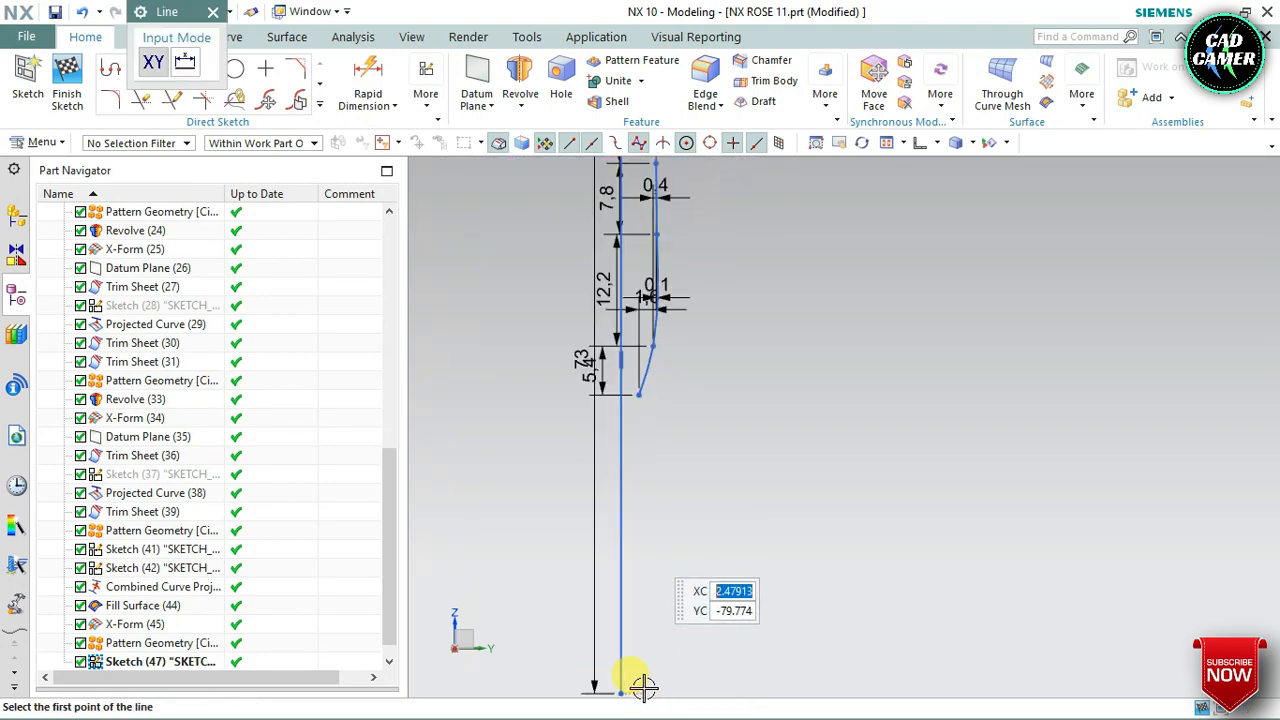
Close the branch outline with a profile running about 31.7 straight down from the spline's lower end, joined to the bottom of the long centre line
scroll(611, 555, down, 2)
scroll(634, 583, up, 2)
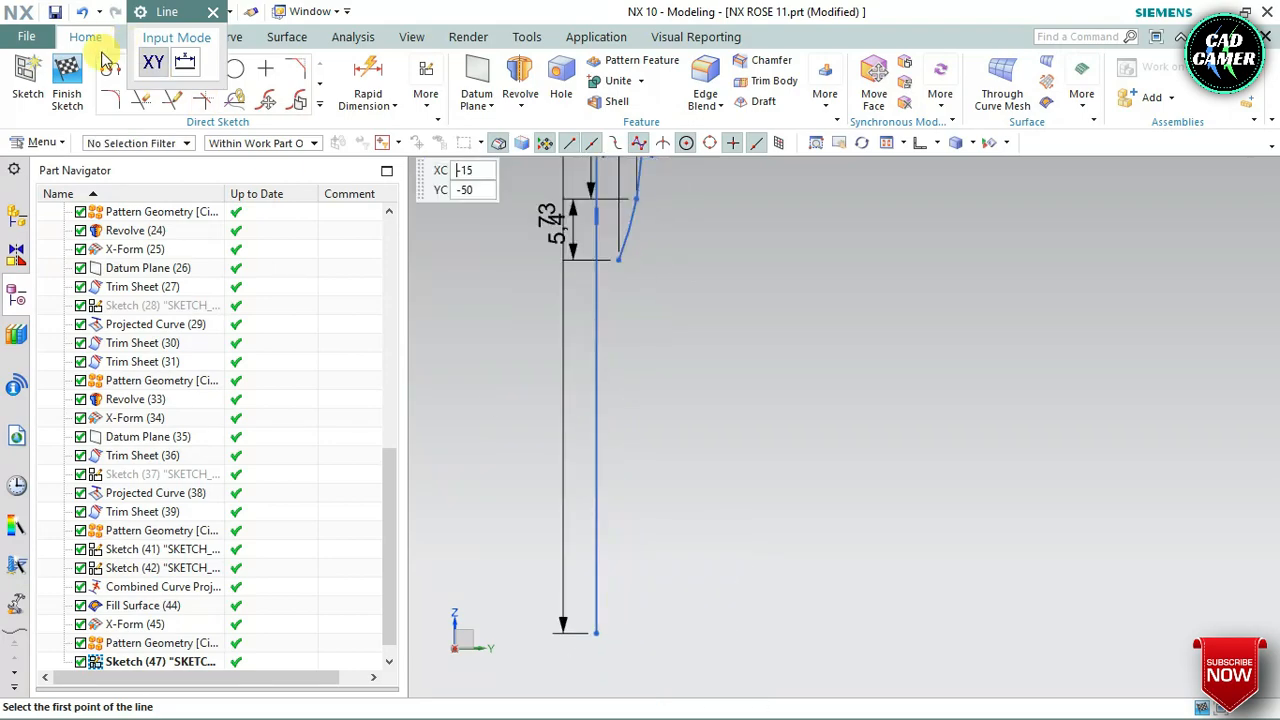
click(110, 68)
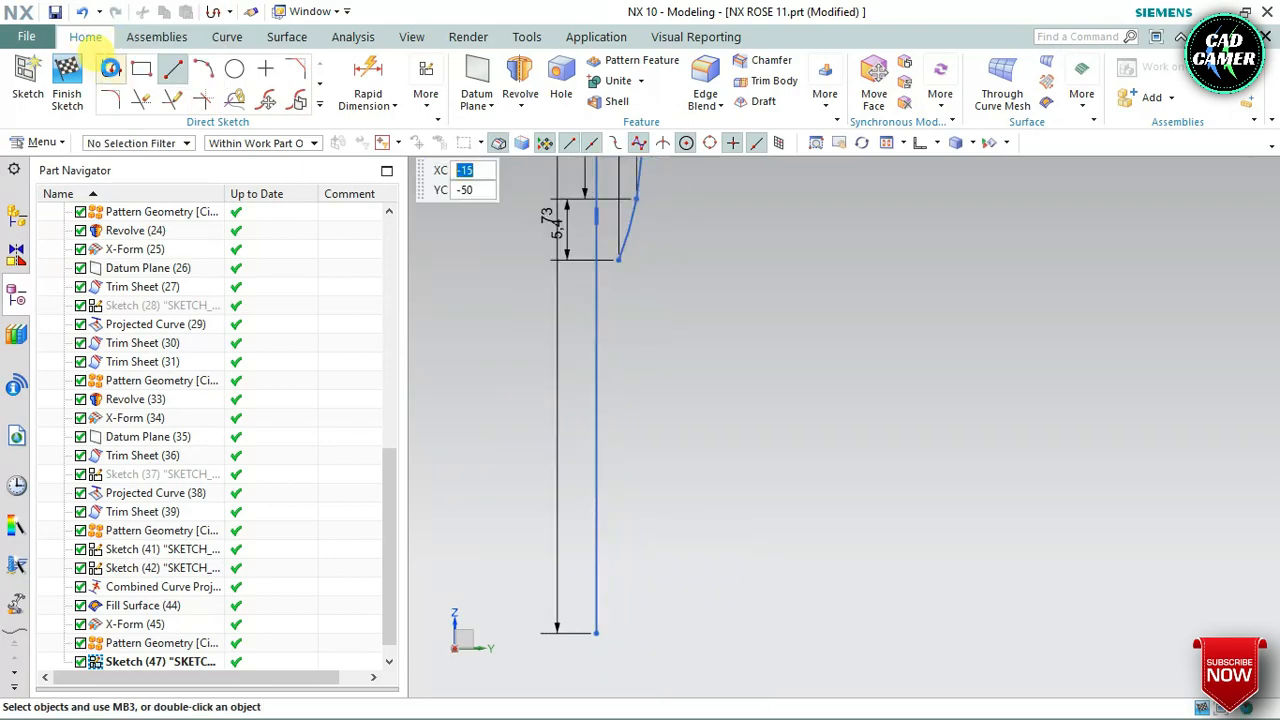
click(617, 263)
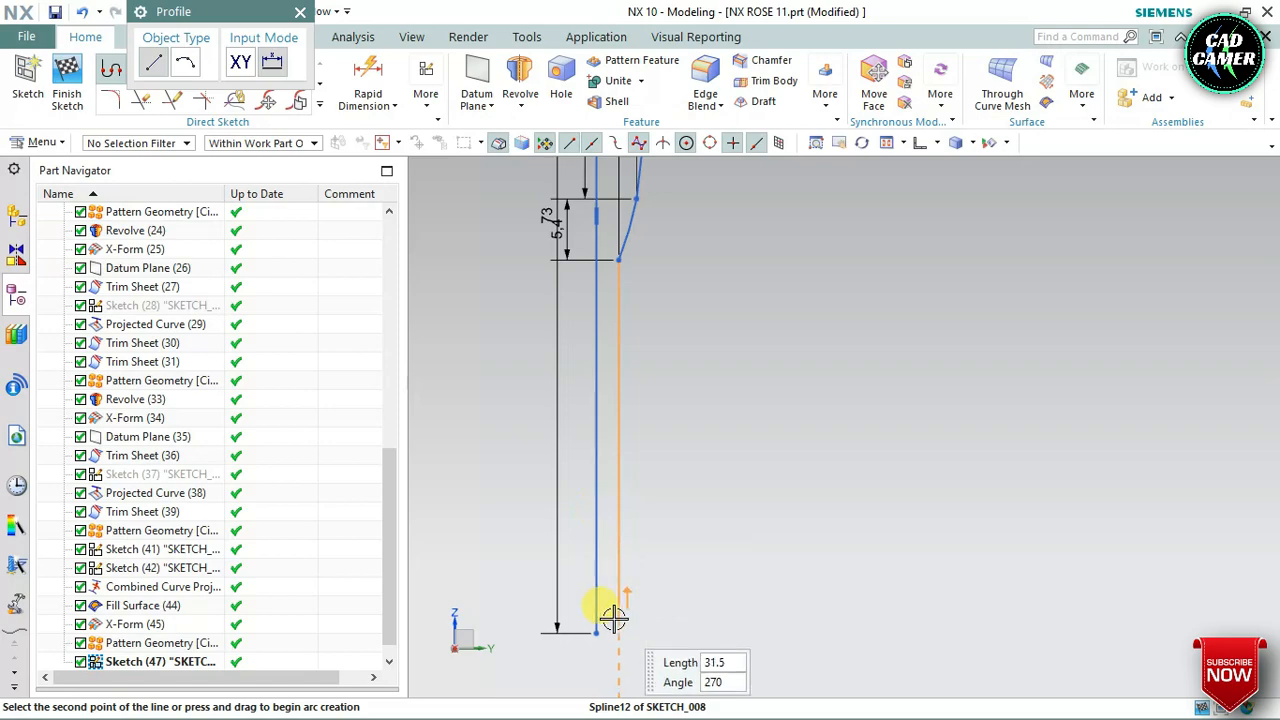
scroll(617, 632, up, 3)
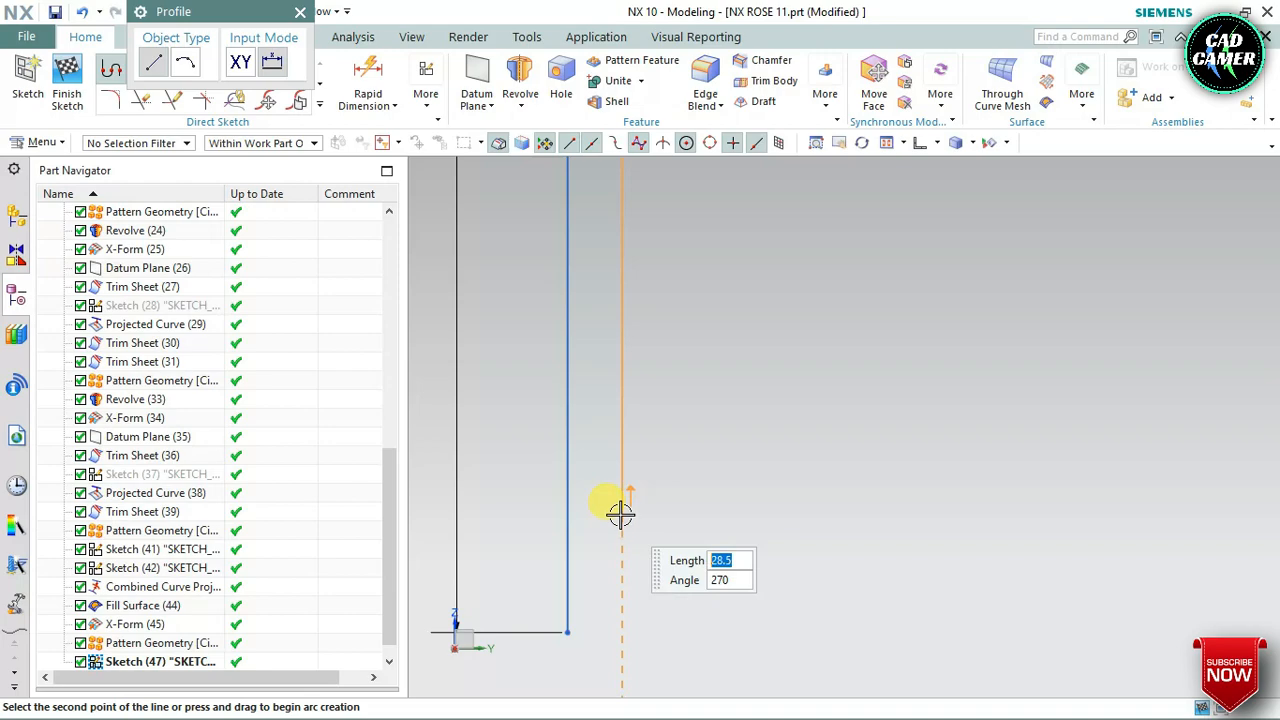
click(618, 606)
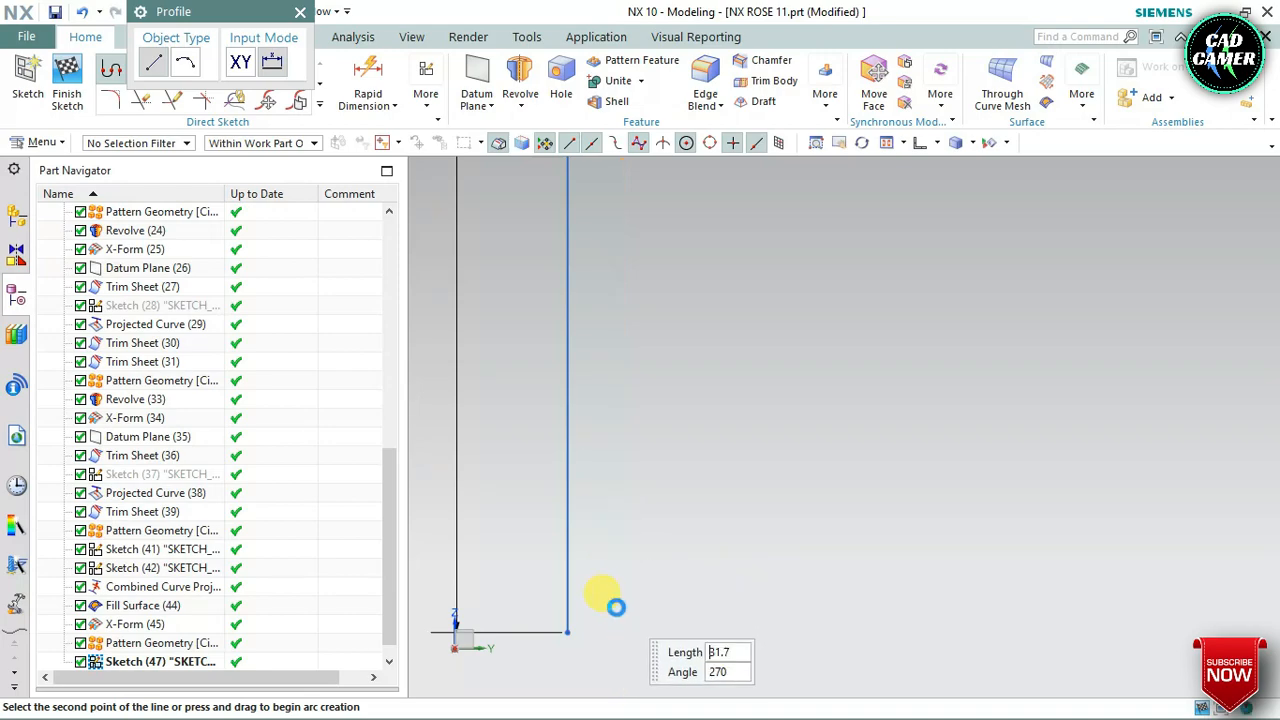
click(568, 632)
scroll(625, 495, down, 4)
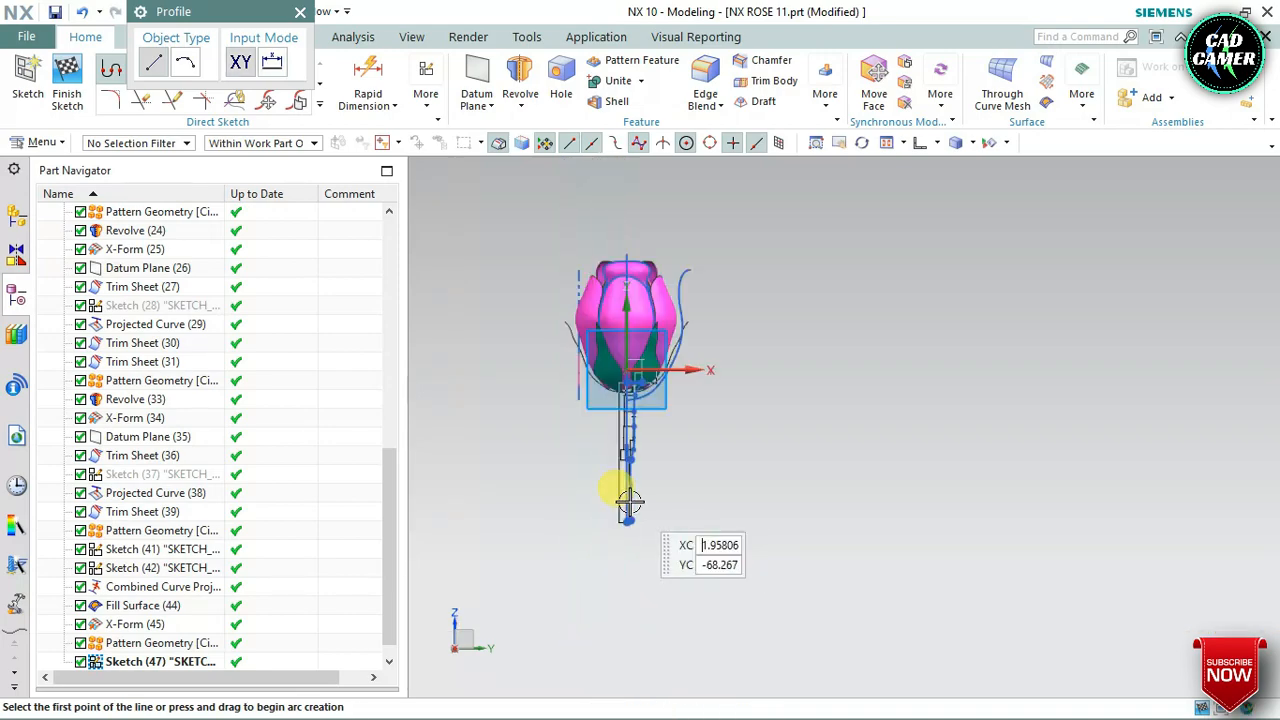
scroll(625, 510, up, 3)
scroll(630, 545, up, 5)
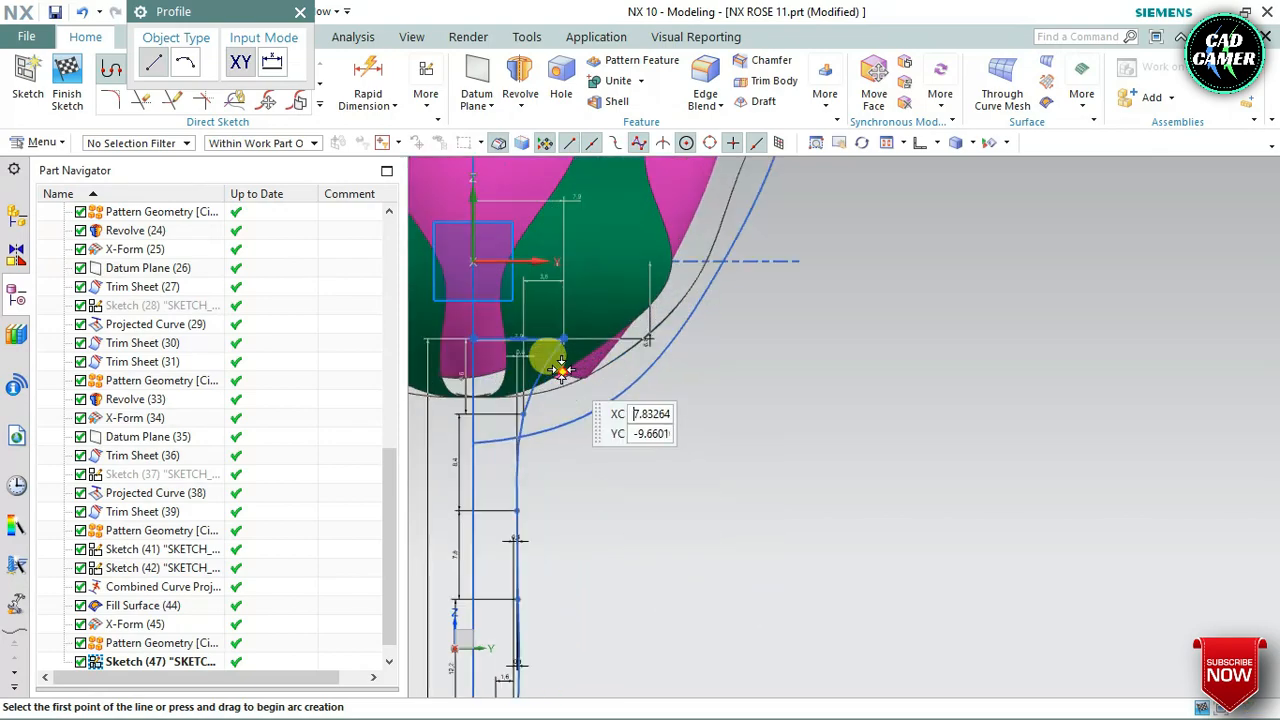
scroll(560, 350, down, 2)
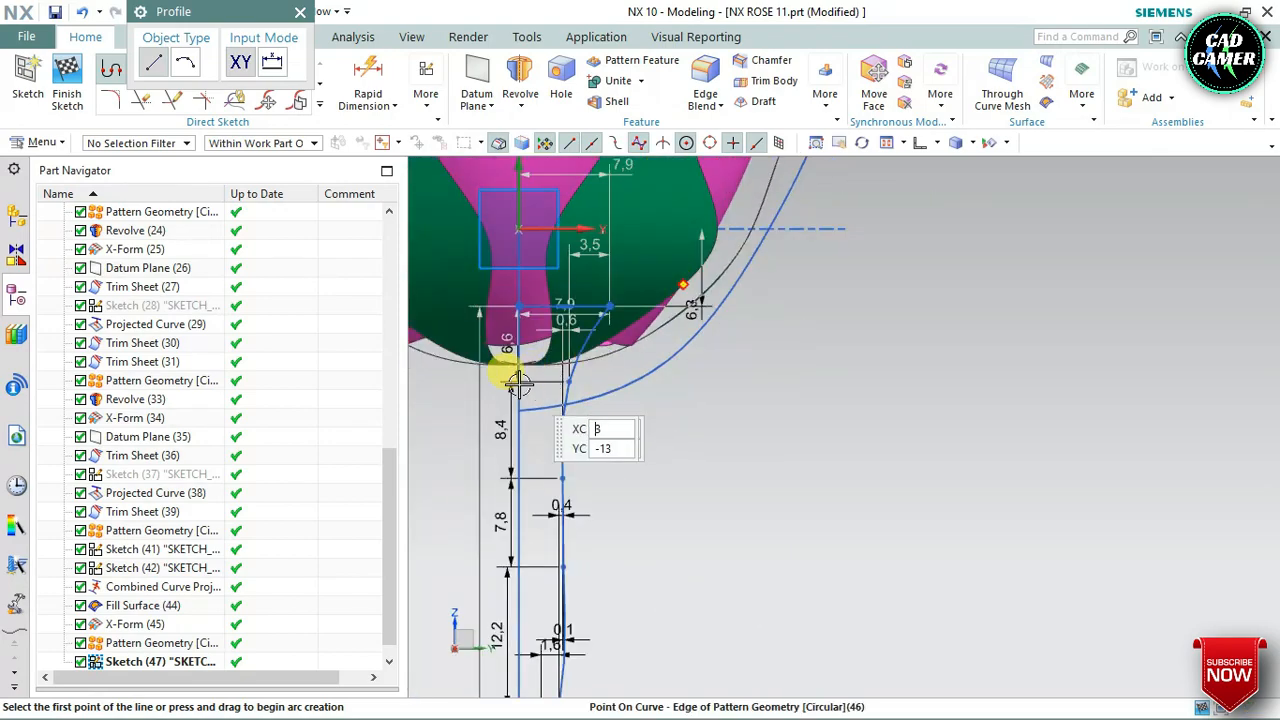
mouse_move(505, 366)
middle_down()
mouse_move(537, 355)
mouse_move(508, 380)
mouse_move(491, 143)
middle_up()
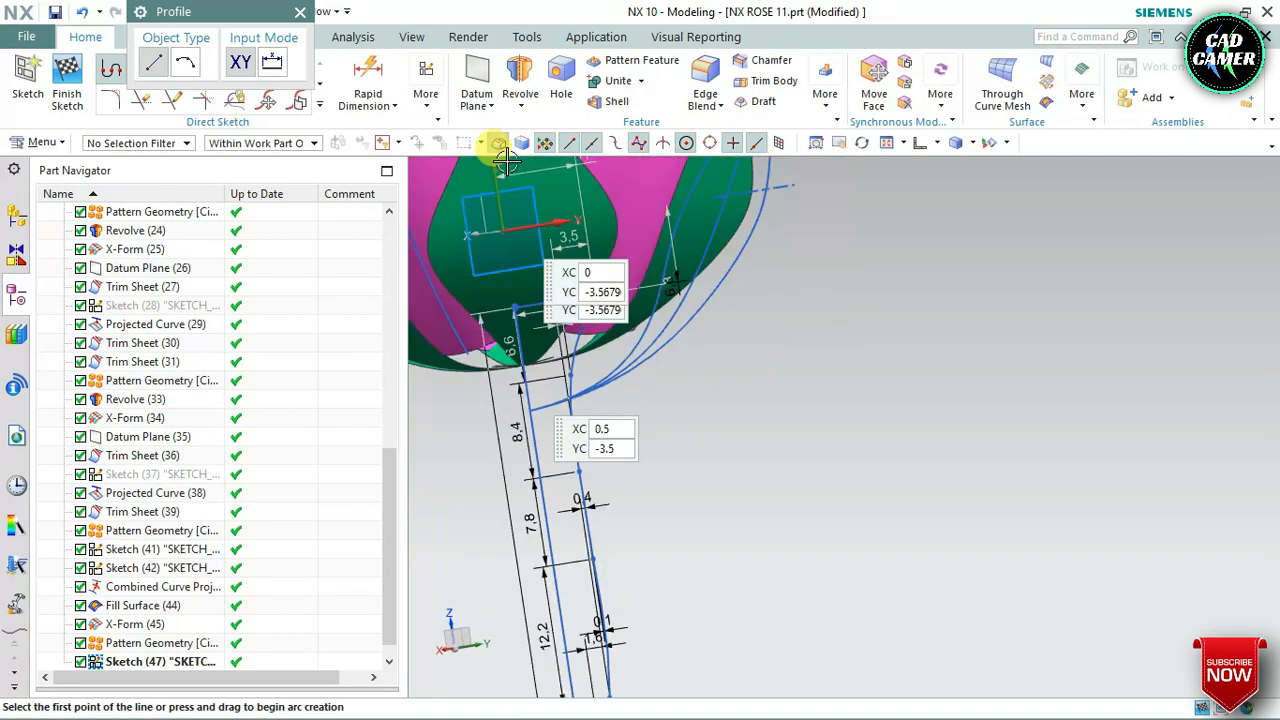
click(300, 11)
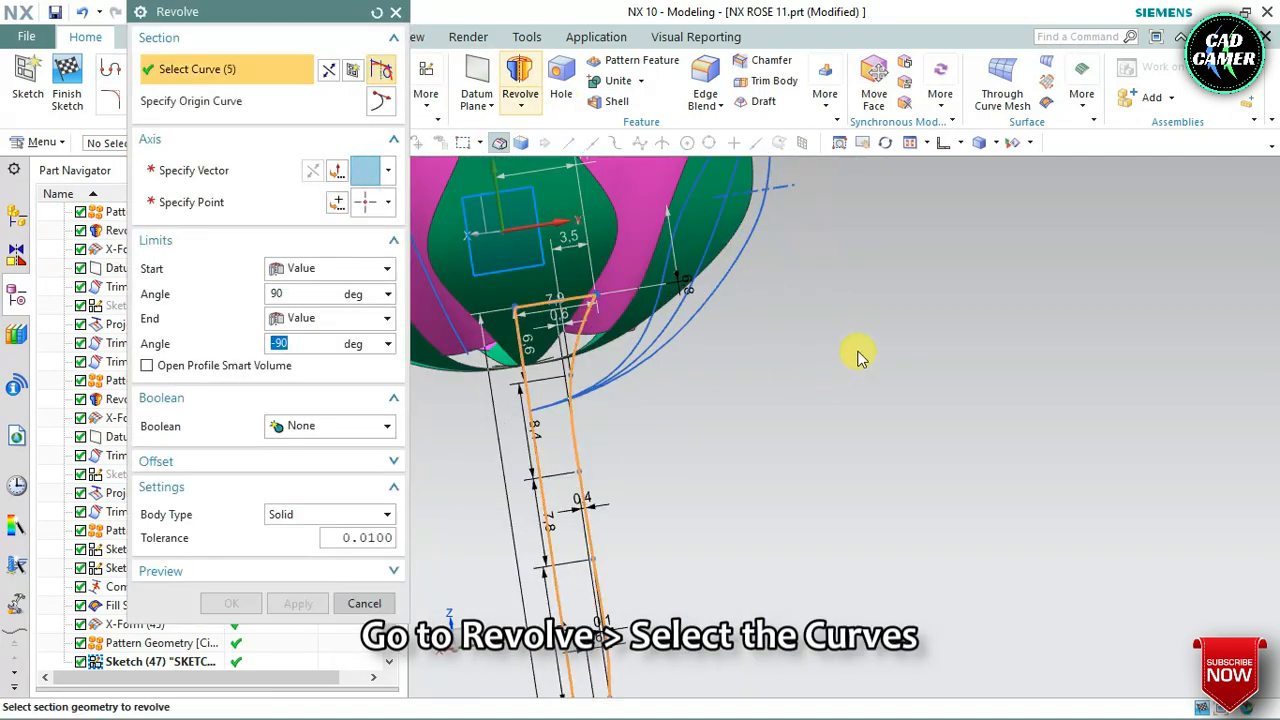
Set up a Revolve of the five branch outline curves as a sheet body, specifying the axis vector and the datum origin as axis point
scroll(860, 355, down, 3)
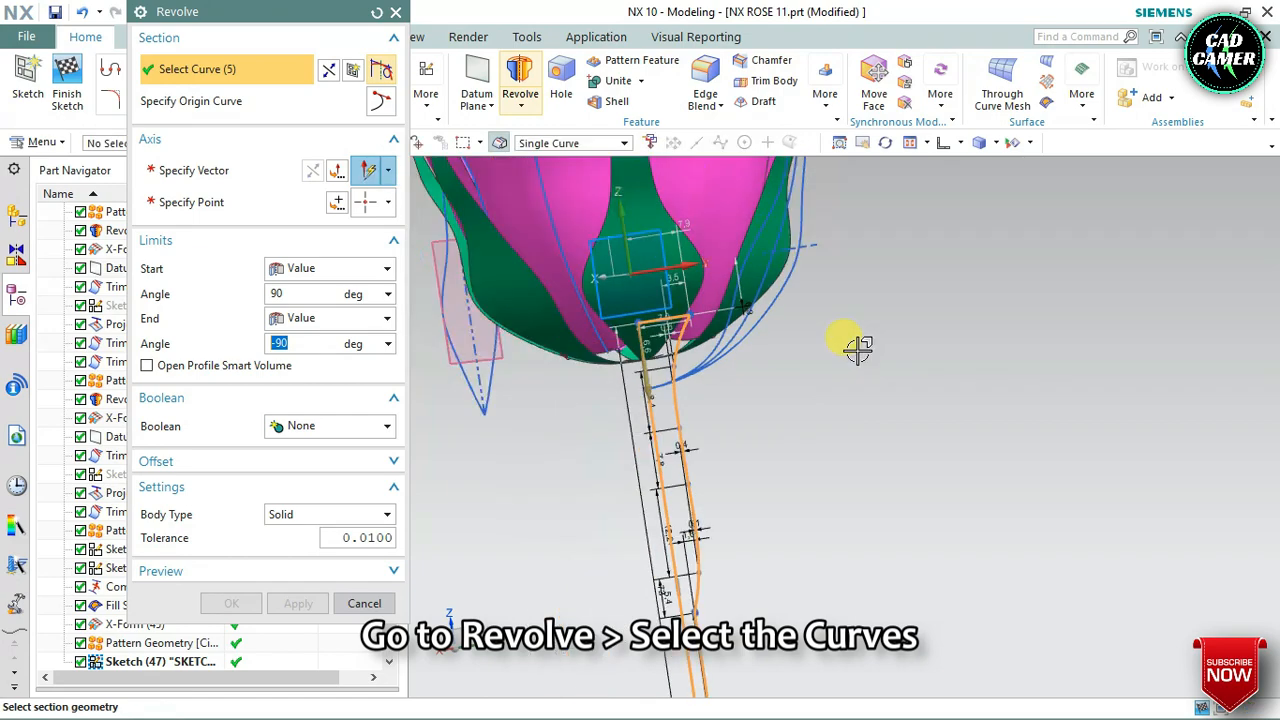
click(296, 517)
click(299, 550)
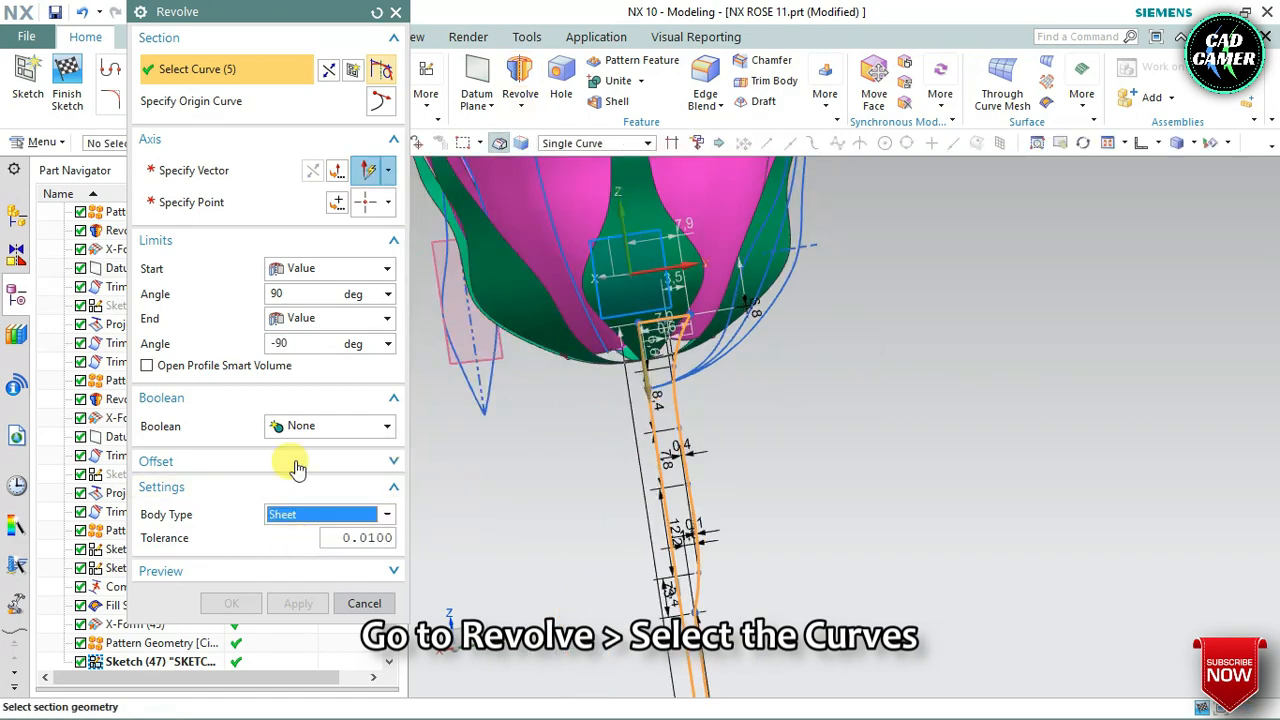
click(214, 169)
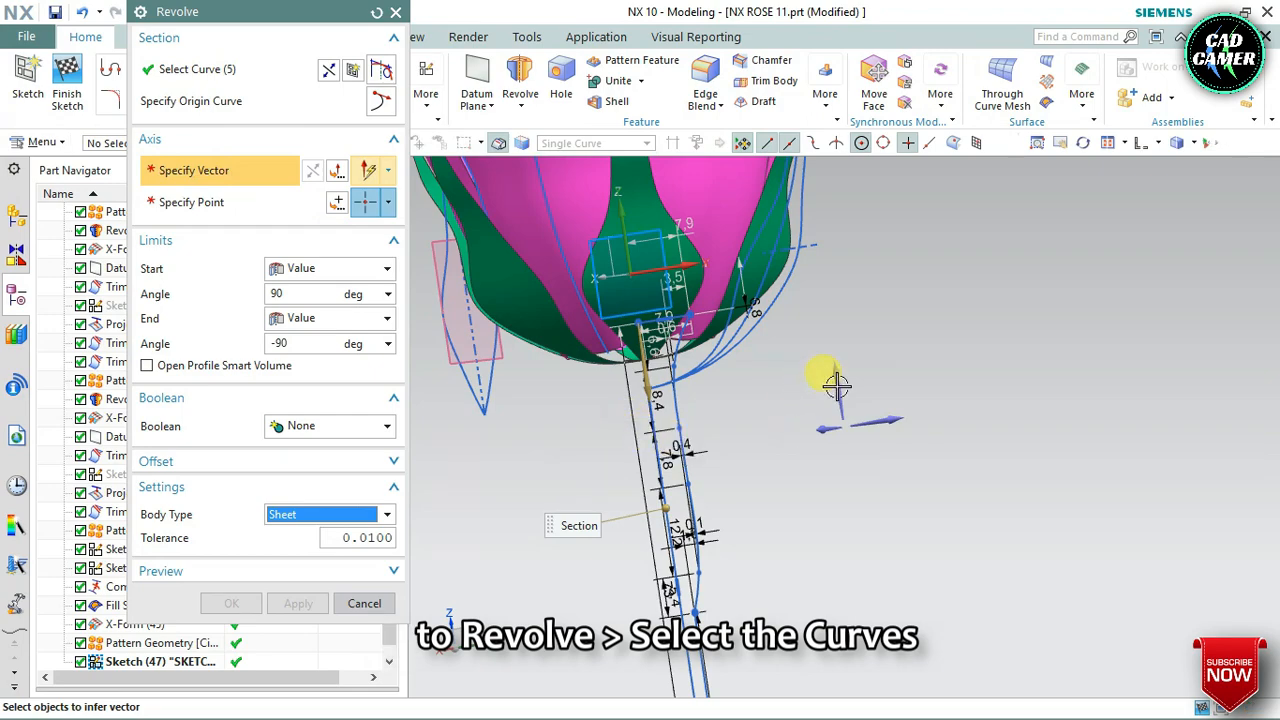
click(814, 371)
middle_drag(757, 423, 594, 394)
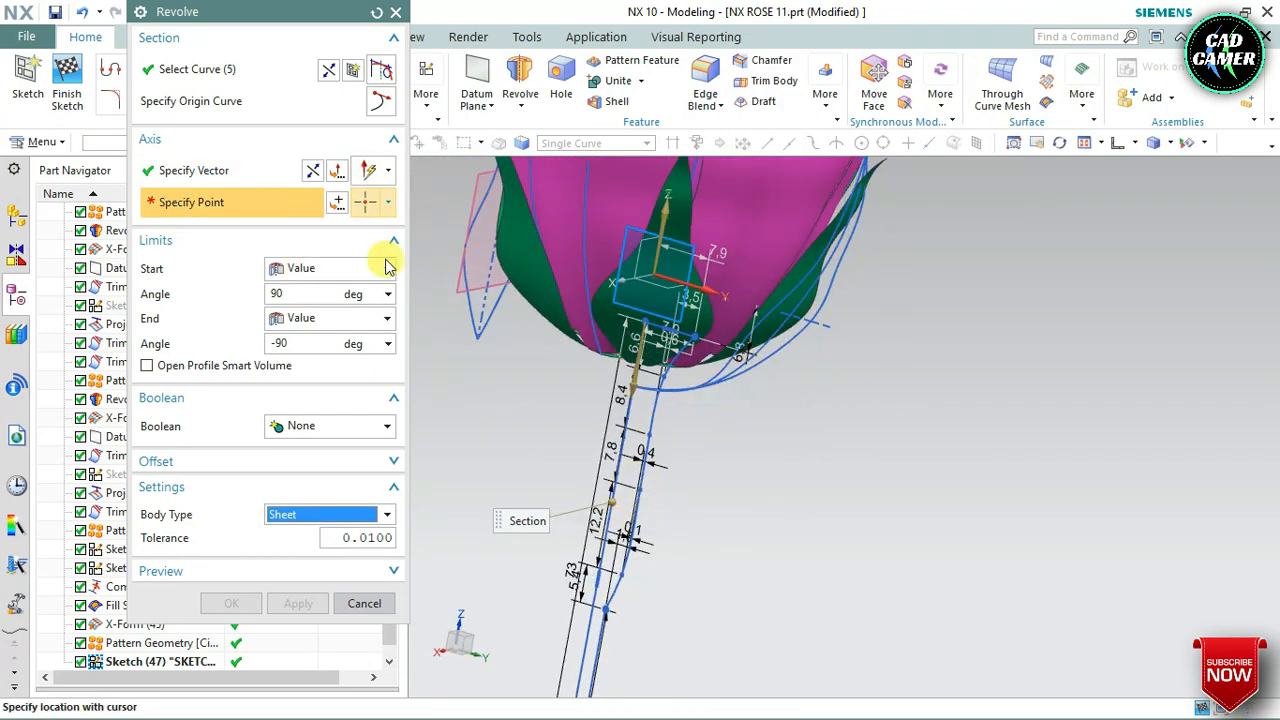
click(337, 204)
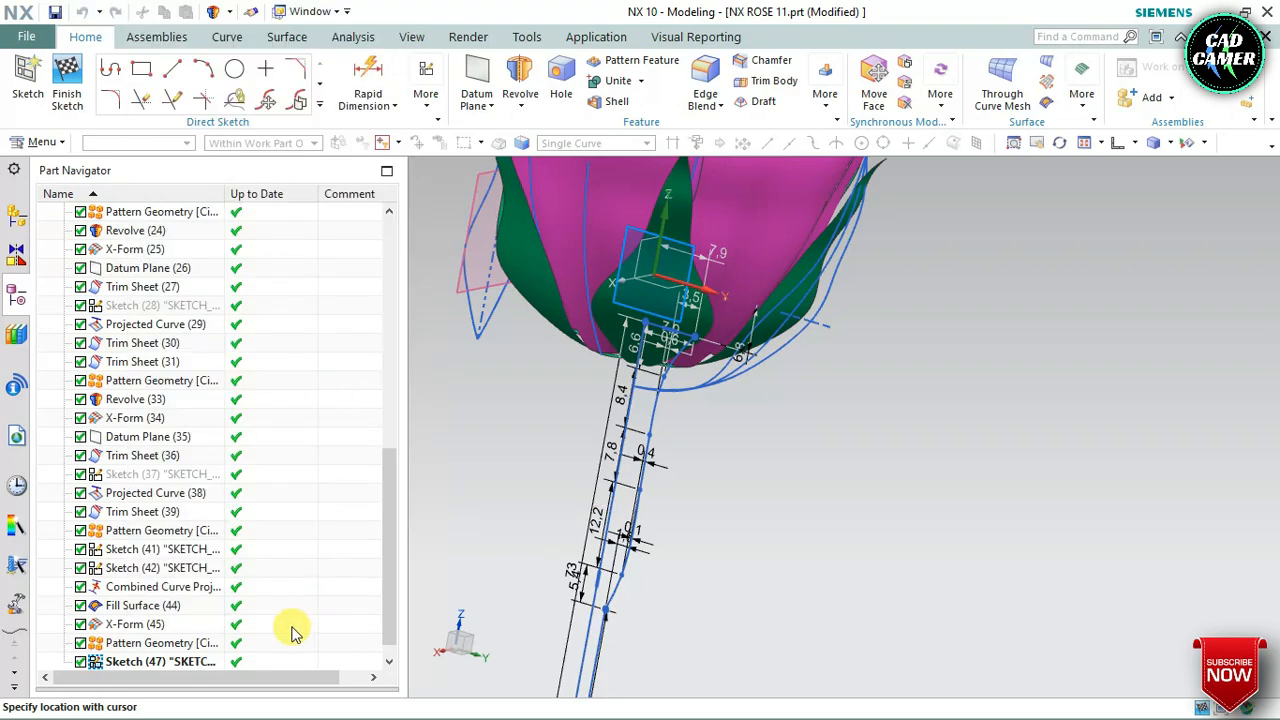
click(310, 369)
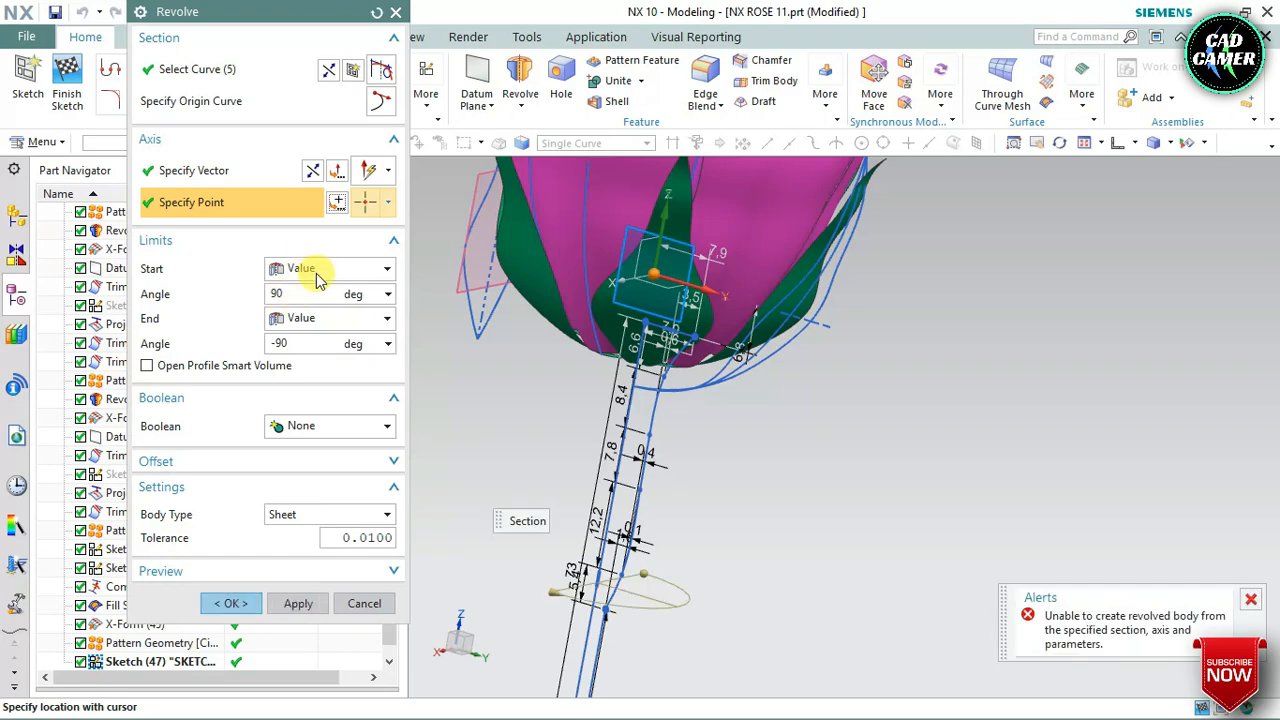
Try to revolve the branch outline from a start angle of 0 to an end angle of 360 degrees
click(300, 293)
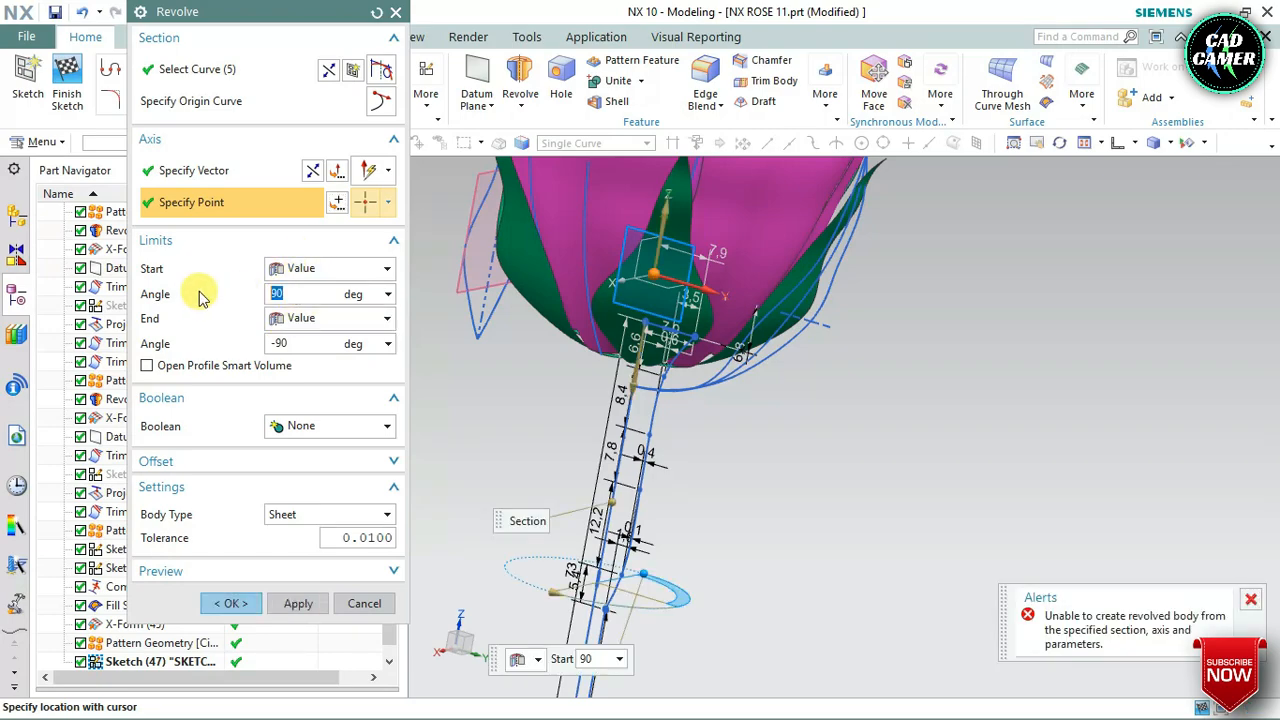
key(Tab)
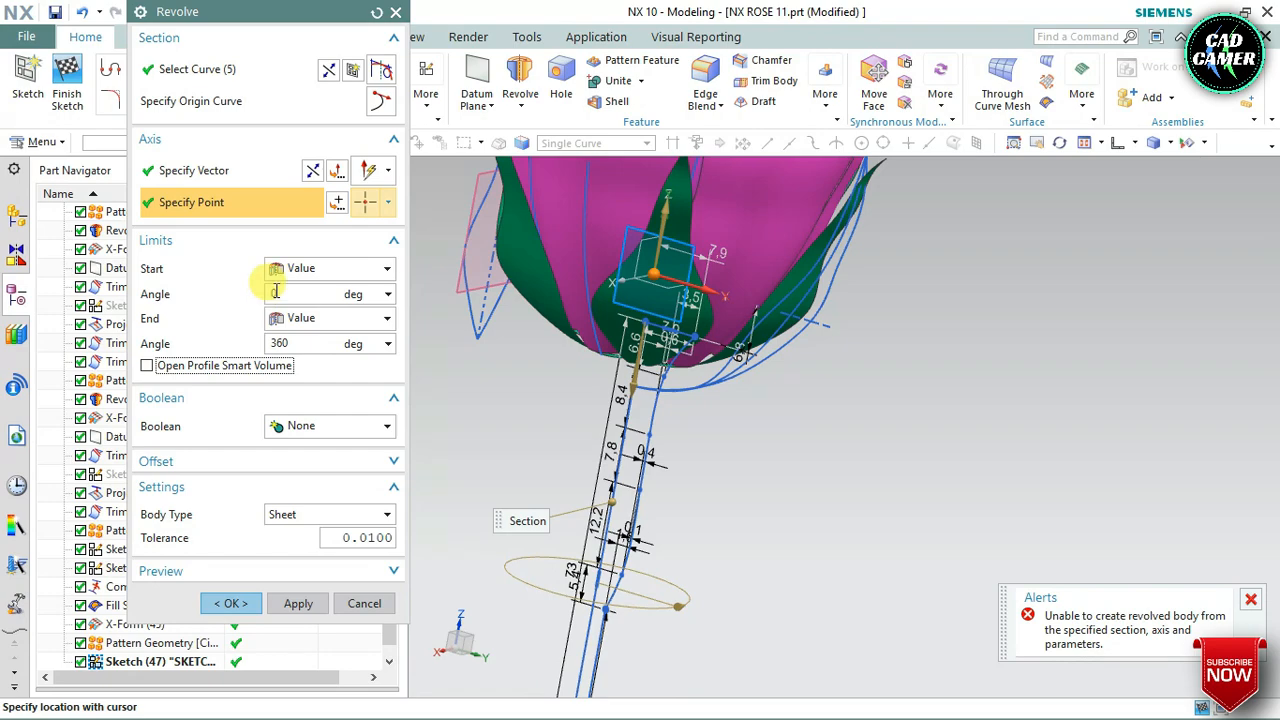
click(275, 69)
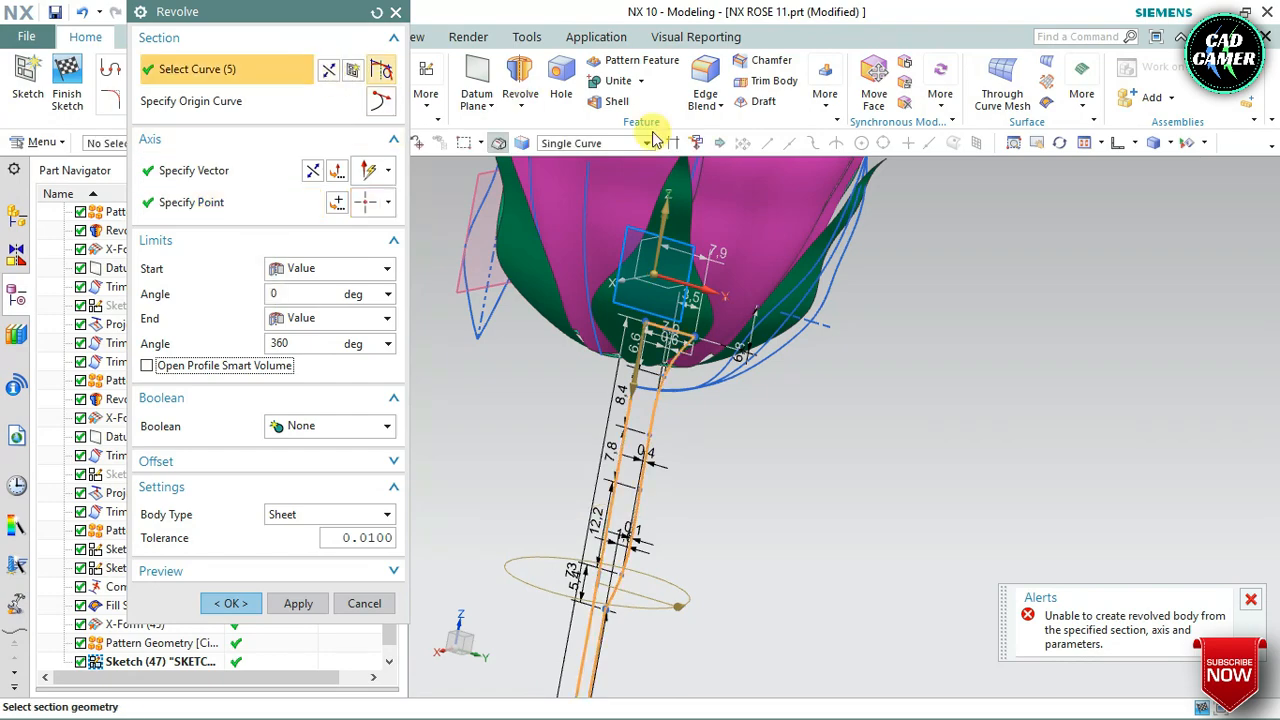
scroll(634, 380, up, 3)
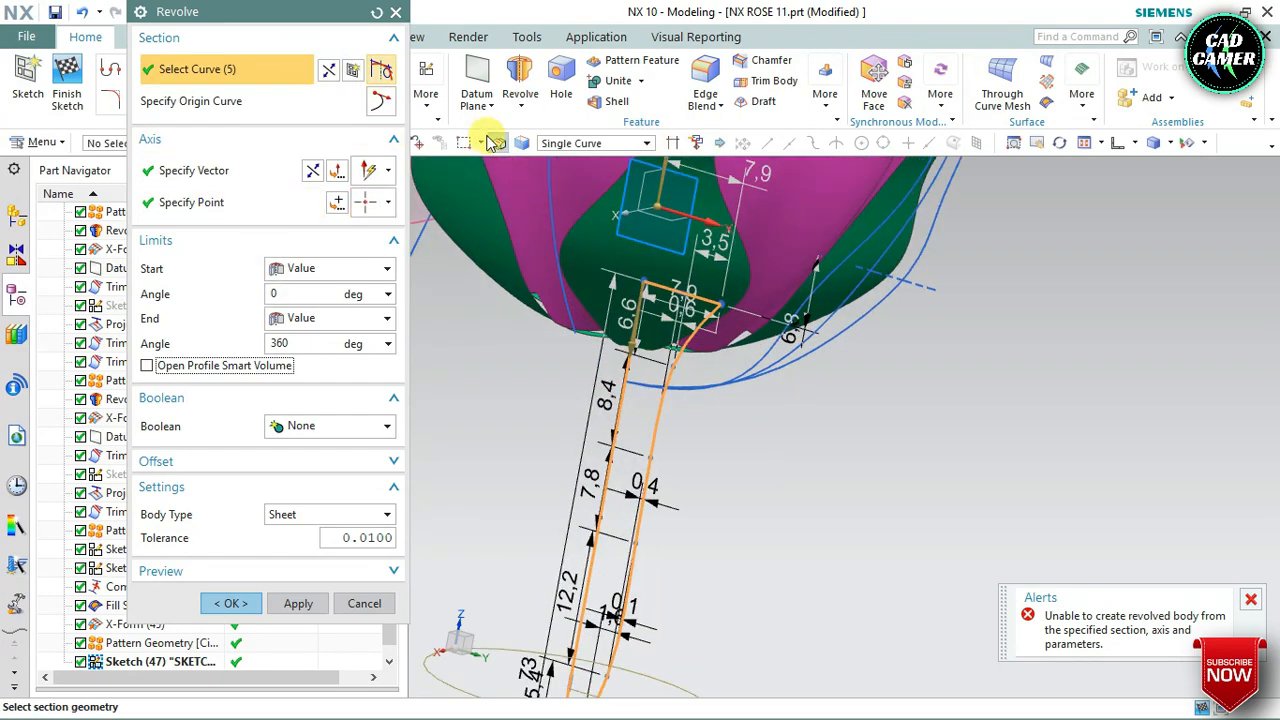
click(395, 12)
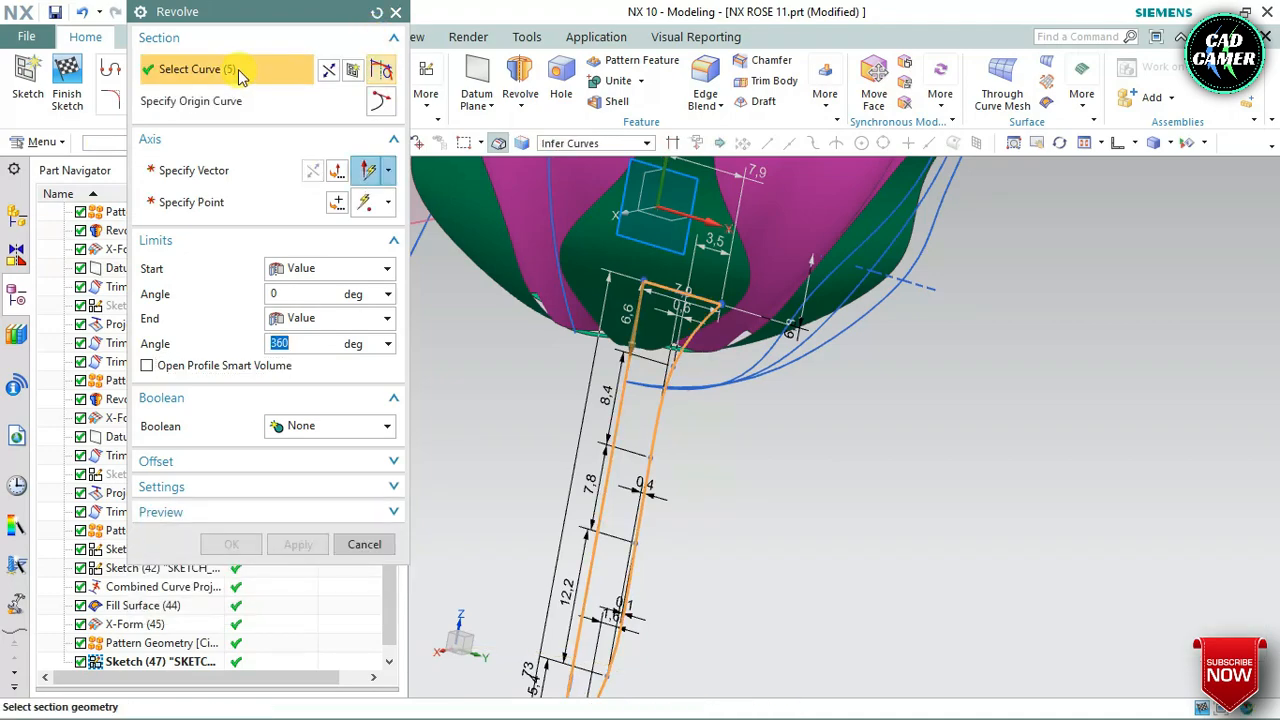
click(398, 12)
Reopen the branch profile sketch for editing and convert its long vertical centre line to reference
click(68, 82)
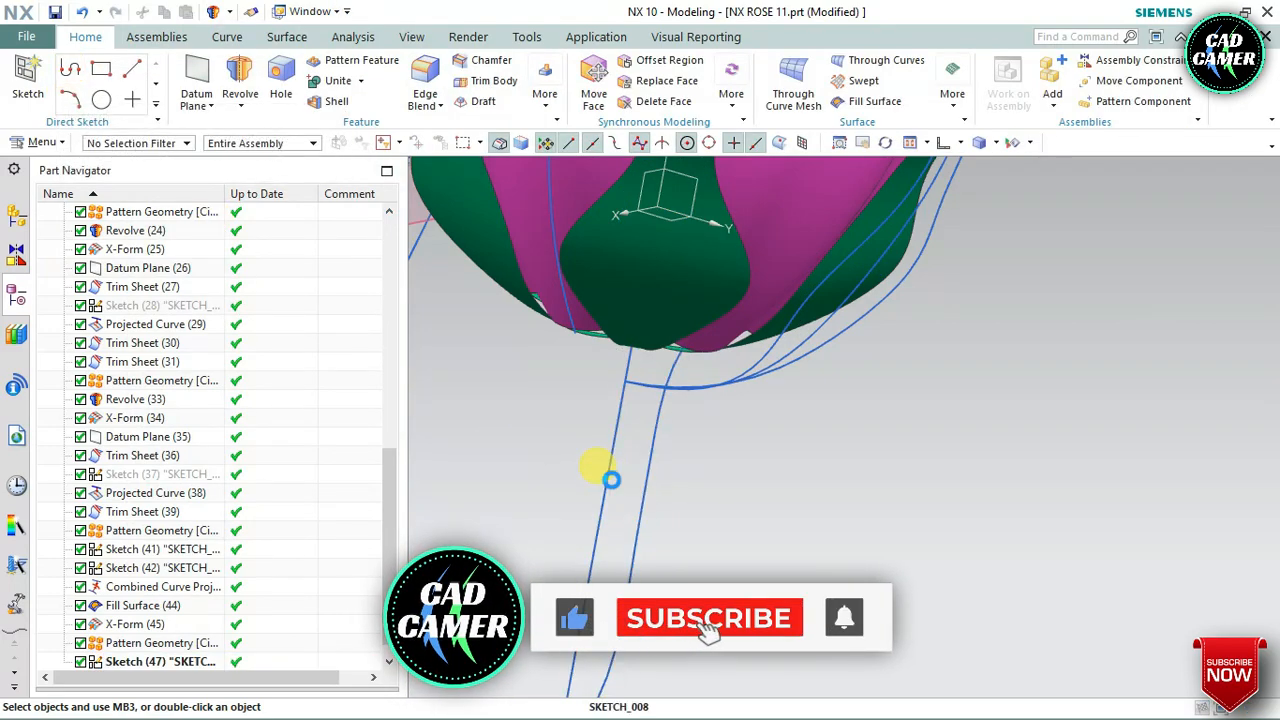
click(611, 480)
right_click(610, 480)
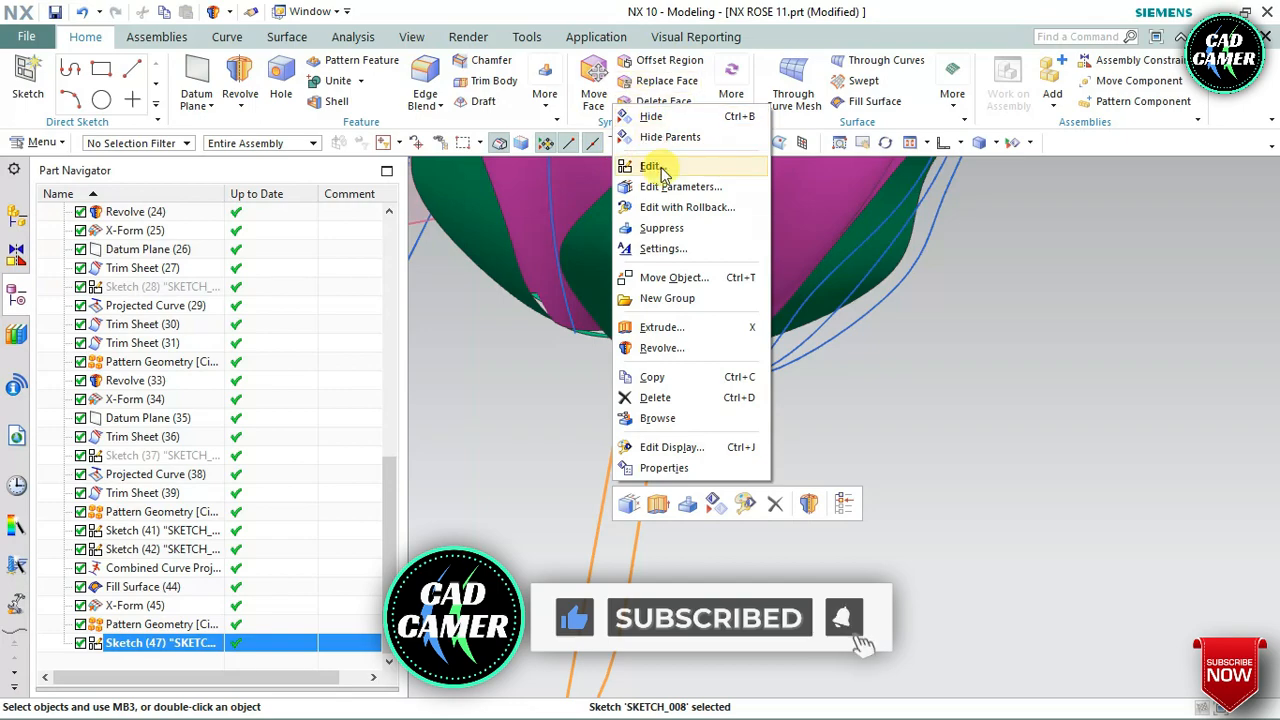
click(650, 166)
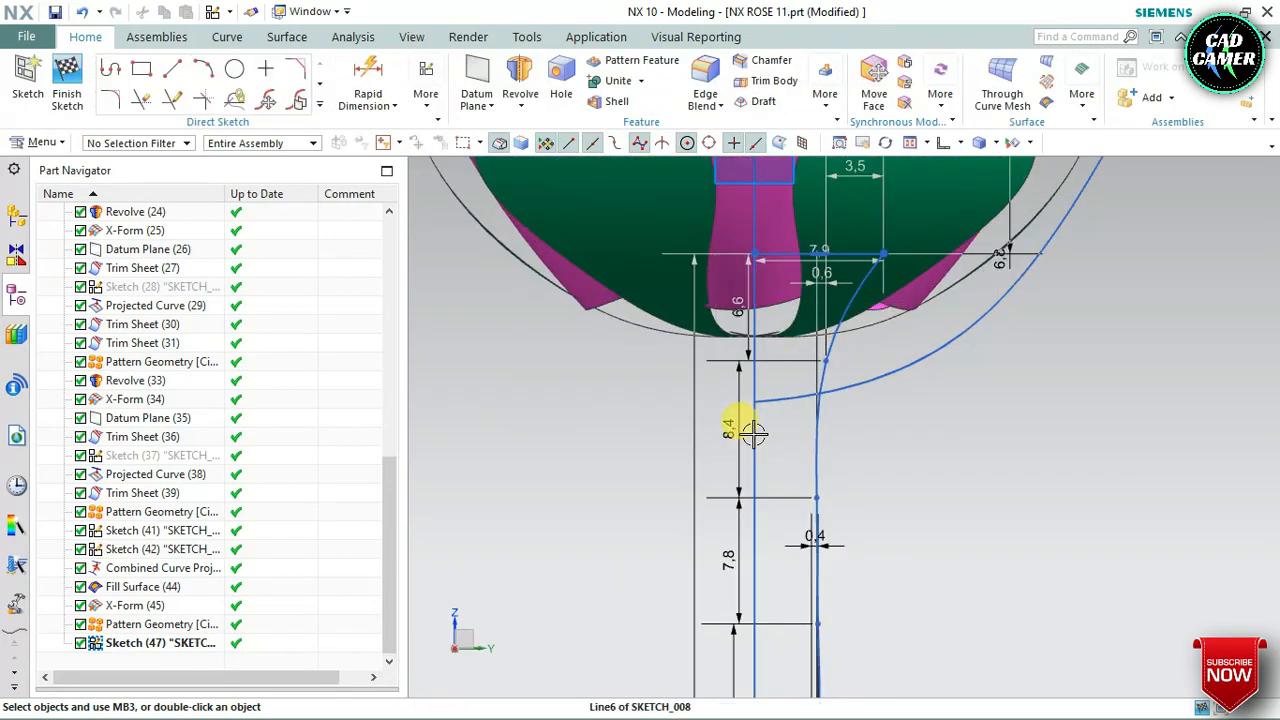
right_click(753, 433)
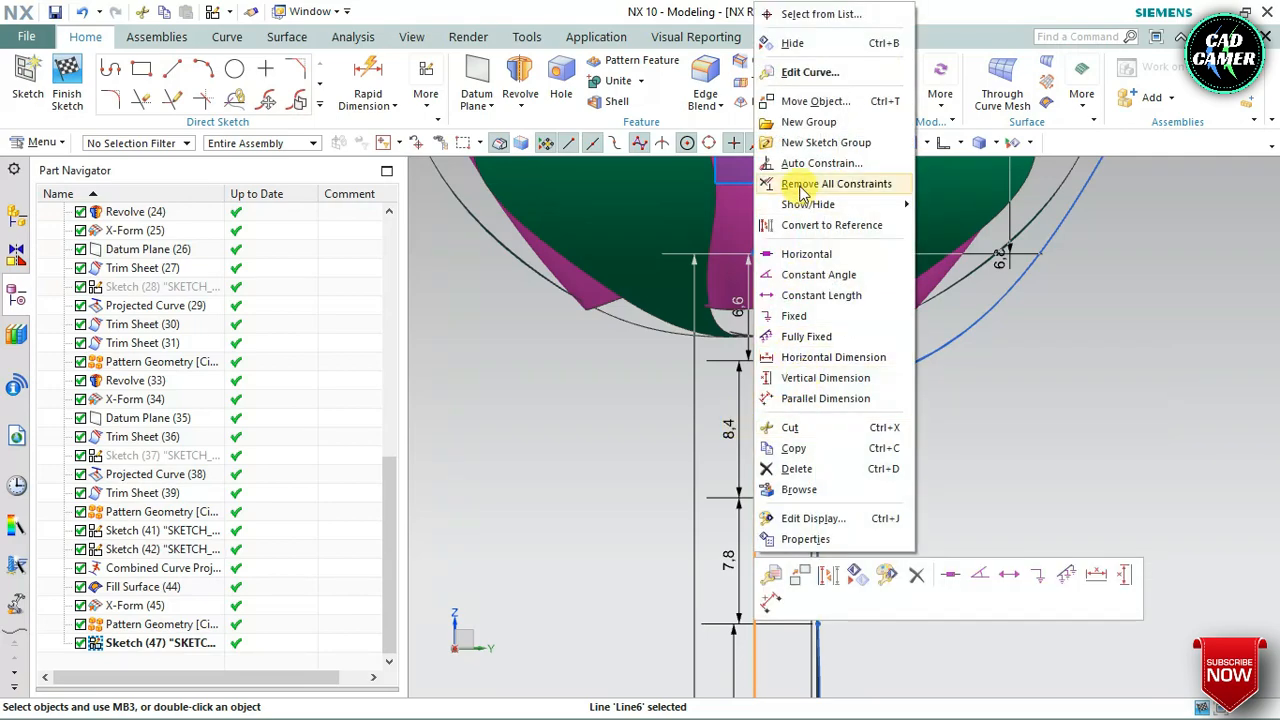
click(815, 225)
scroll(656, 289, down, 3)
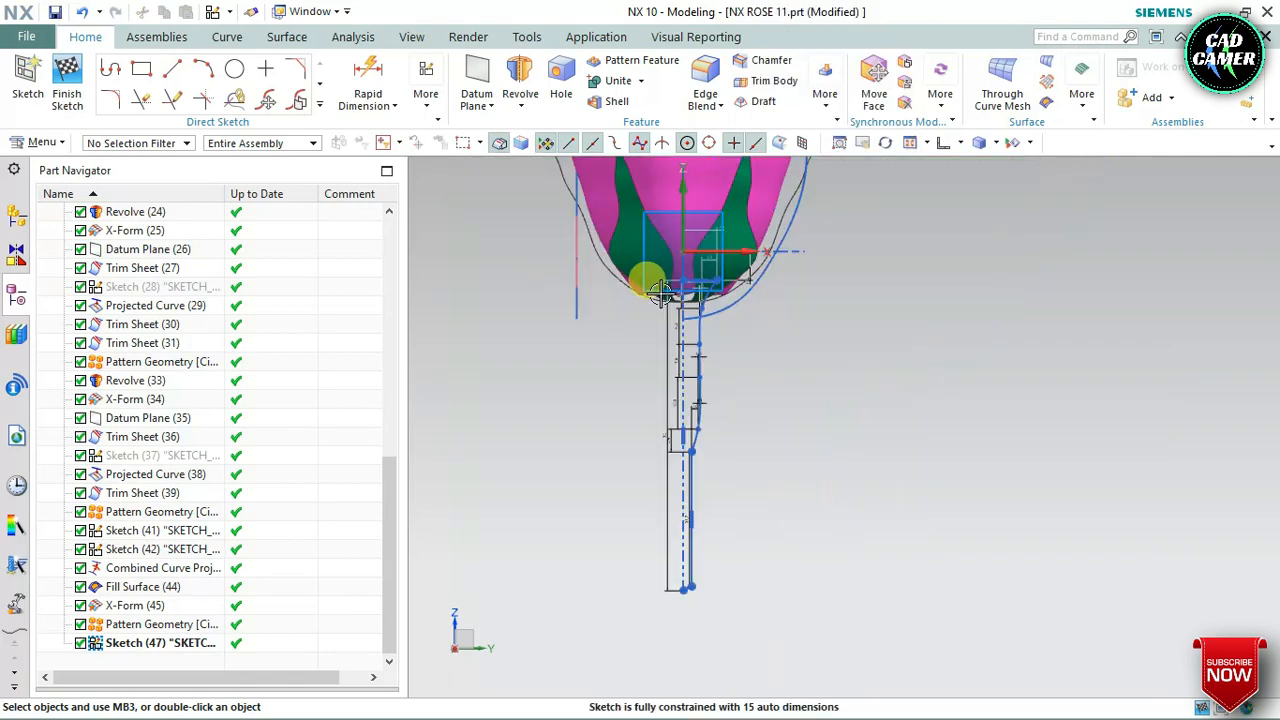
Set up a Revolve of the four remaining branch outline curves, specifying the vertical direction as the axis vector
mouse_move(656, 289)
middle_down()
mouse_move(723, 337)
mouse_move(700, 320)
mouse_move(669, 337)
mouse_move(686, 271)
middle_up()
scroll(692, 270, up, 2)
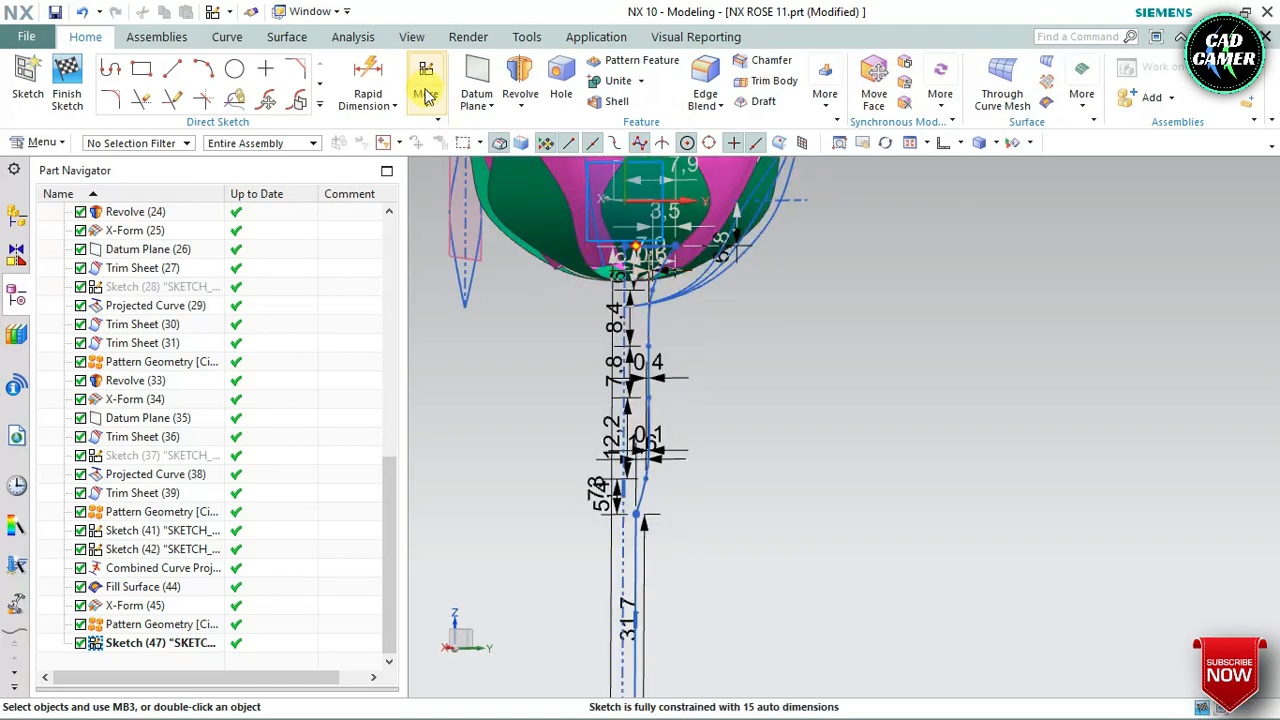
click(319, 103)
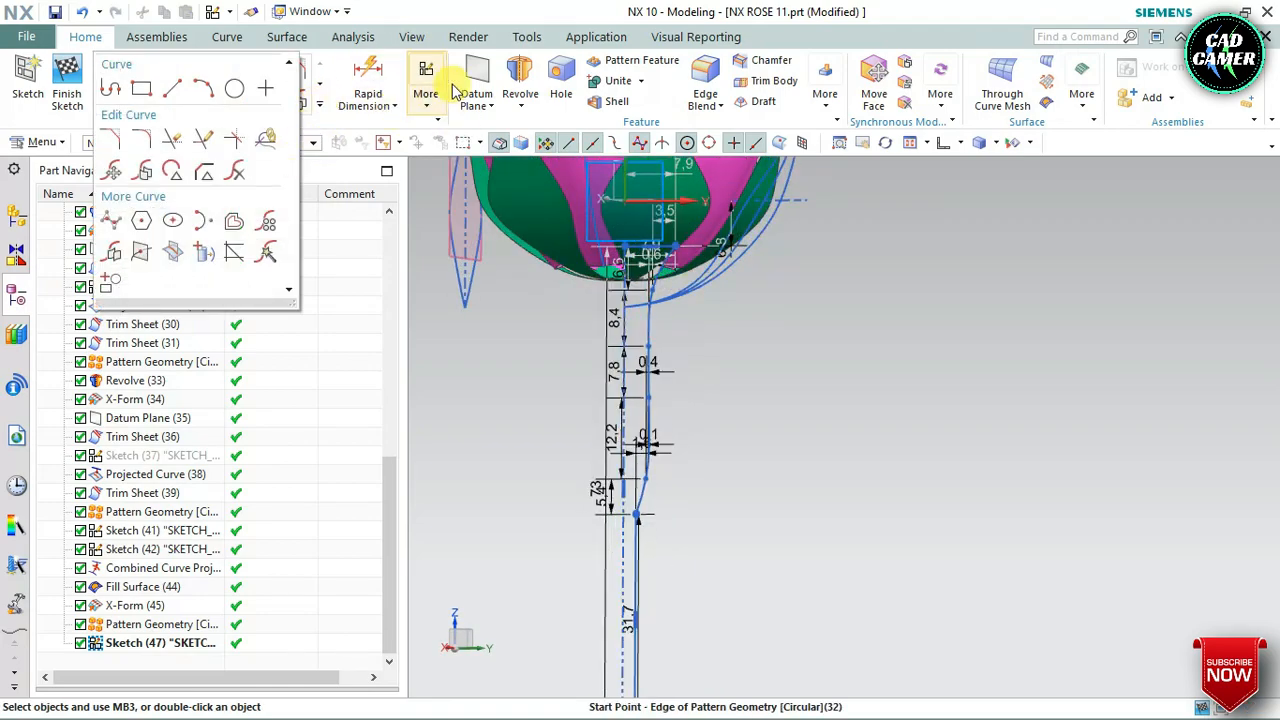
click(521, 78)
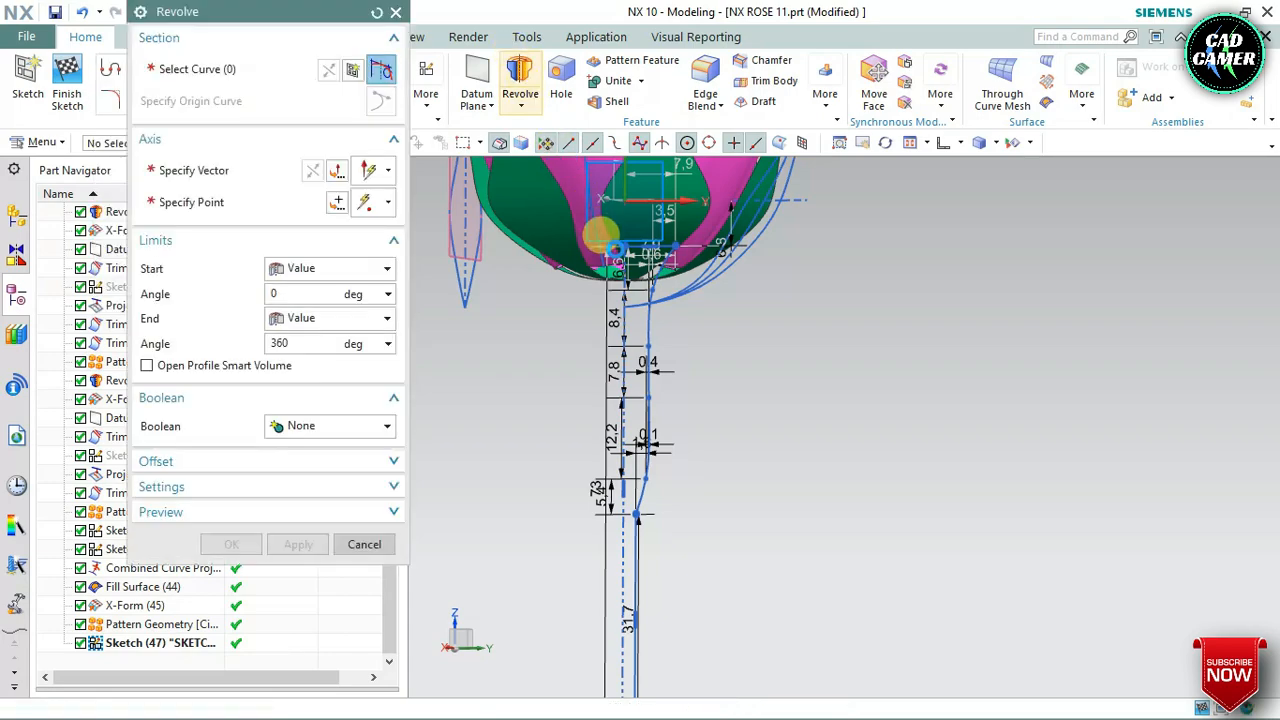
scroll(628, 232, up, 3)
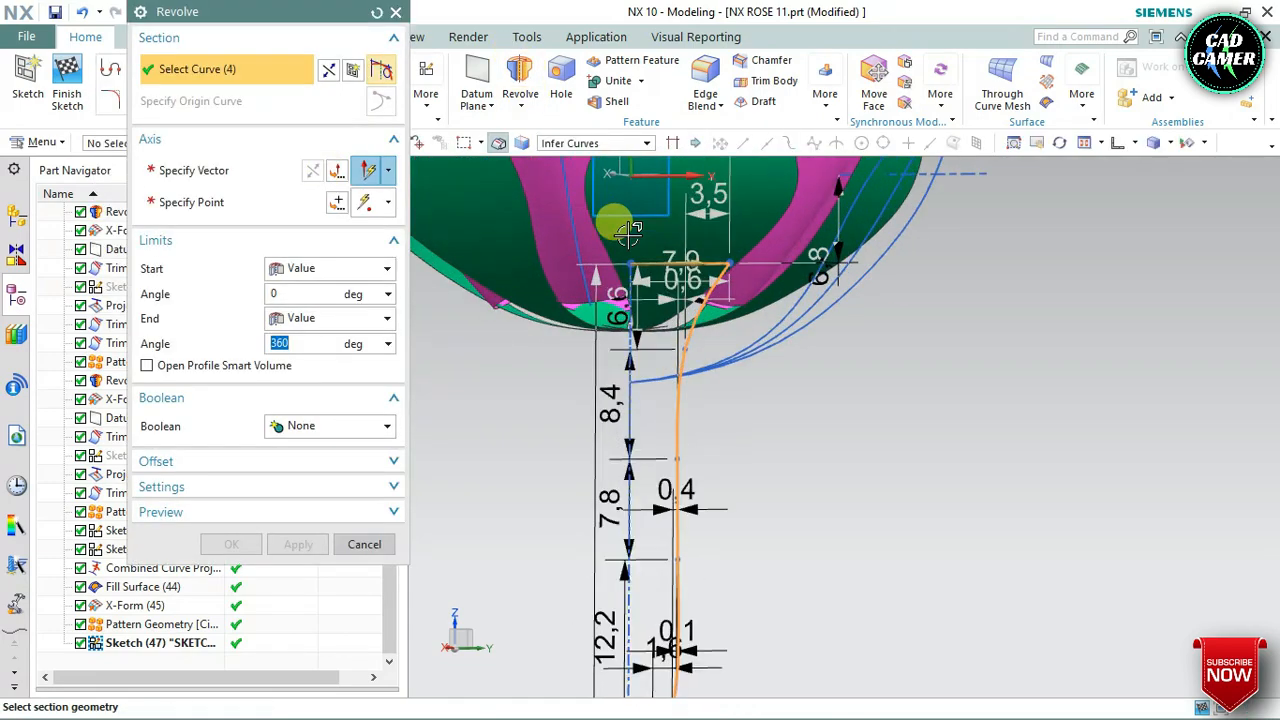
click(268, 172)
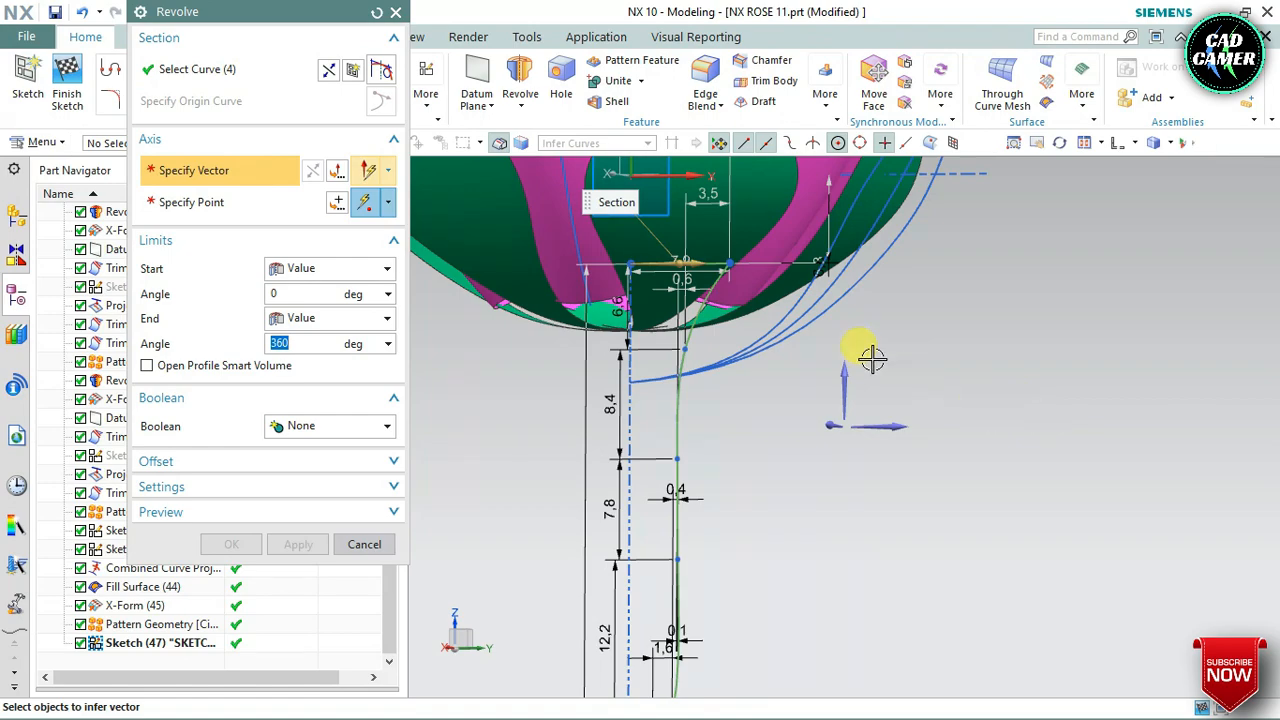
scroll(867, 341, down, 3)
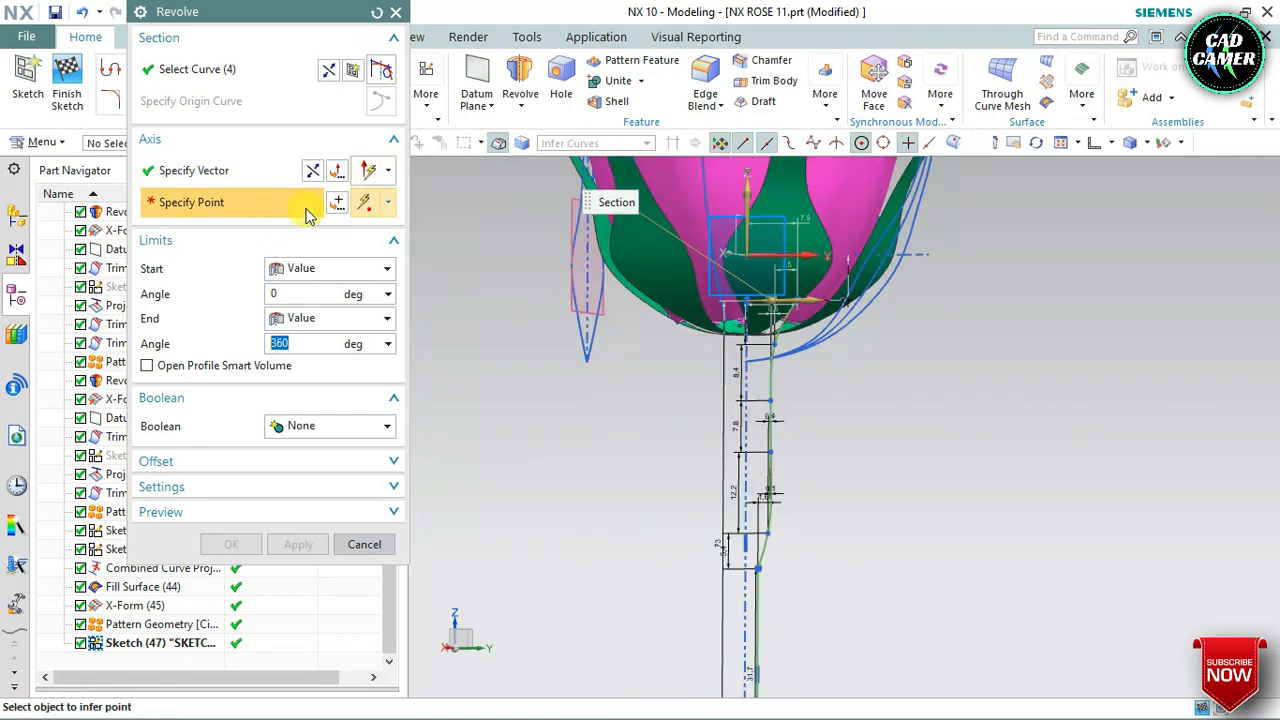
Use the datum origin as the axis point and revolve the branch outline from 0 to 360 degrees
click(338, 203)
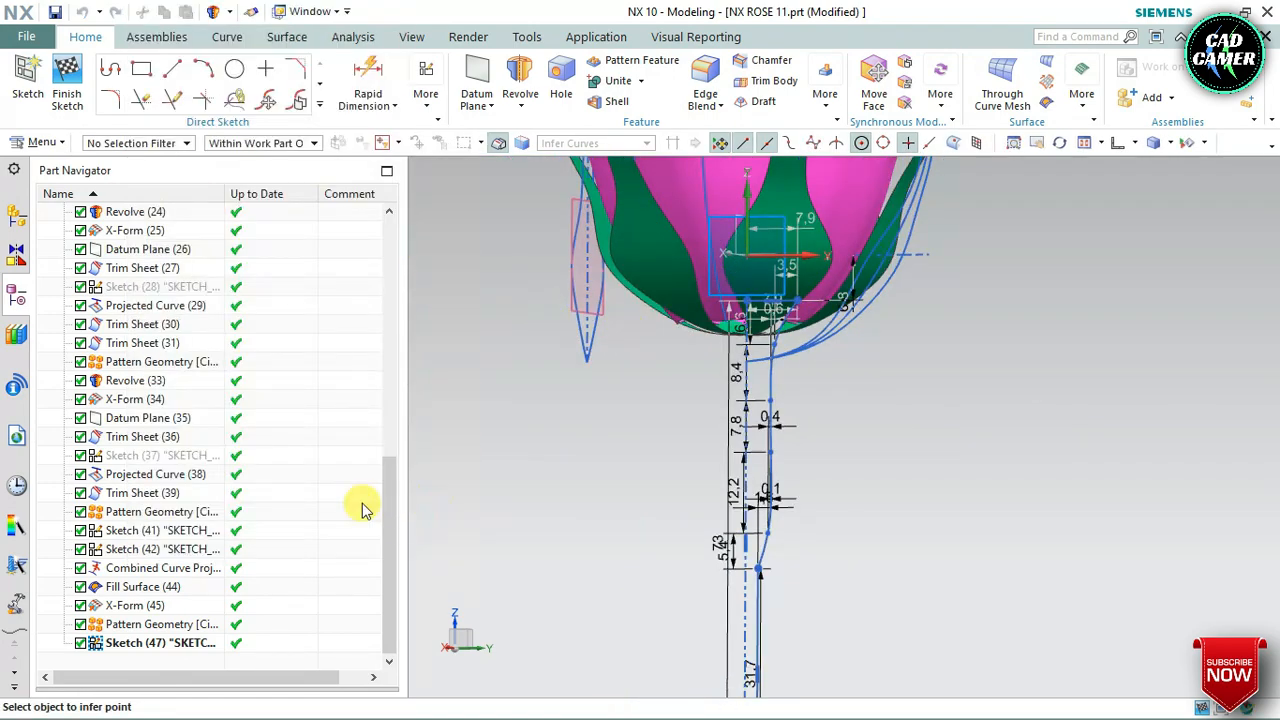
click(295, 370)
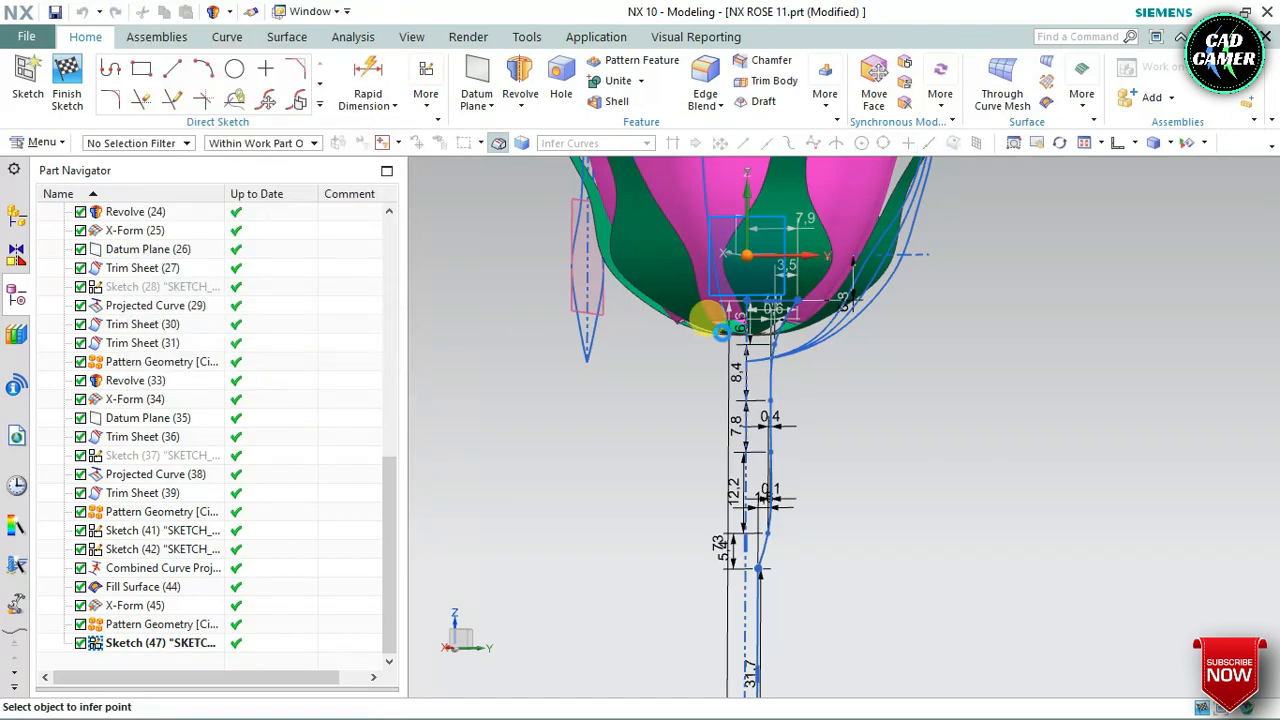
scroll(724, 340, down, 2)
middle_drag(733, 417, 750, 455)
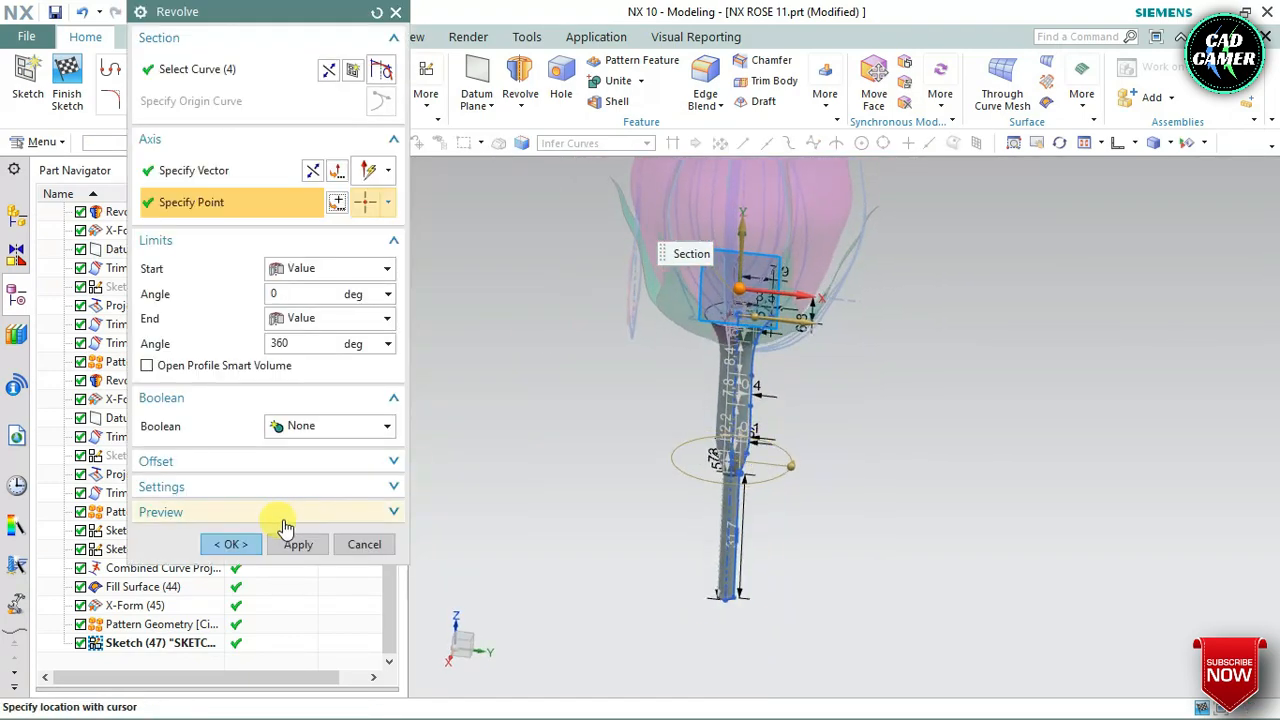
click(229, 544)
middle_drag(823, 386, 790, 385)
scroll(737, 394, up, 3)
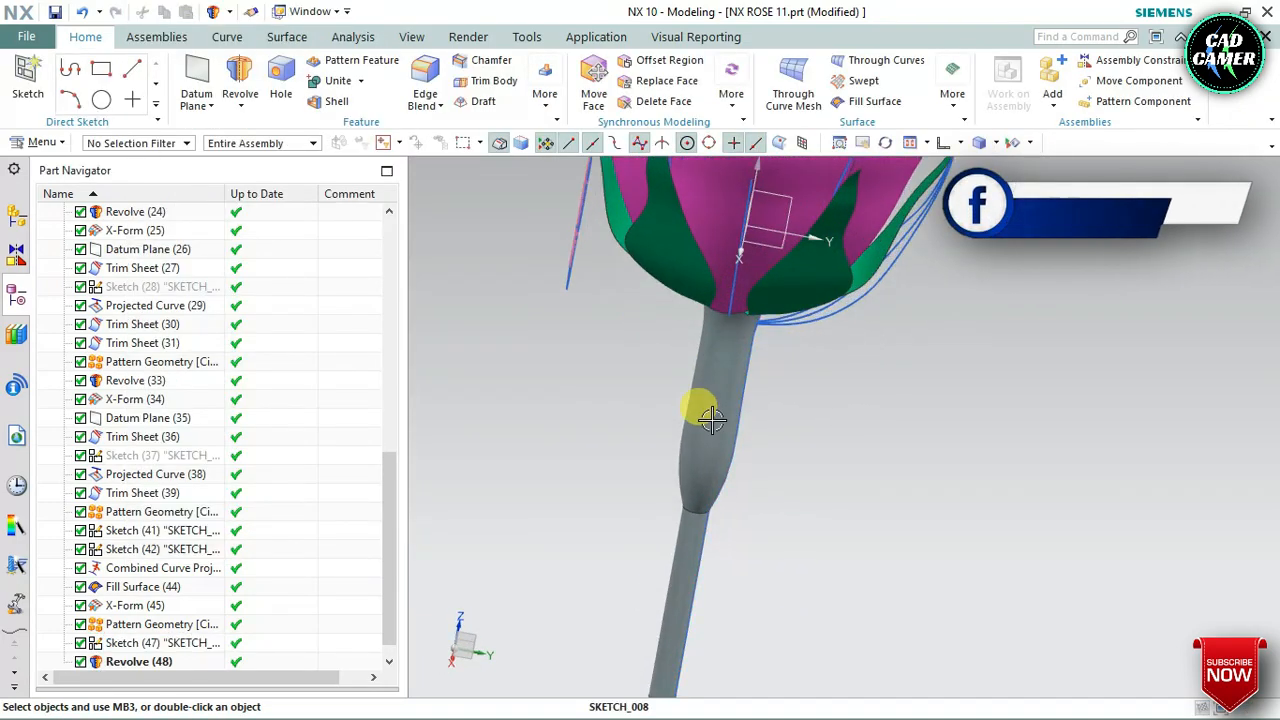
Reopen the branch sketch and raise the two lower spline points, the lowest to about 13.8 above the spline's lower end
click(711, 420)
scroll(163, 626, down, 1)
right_click(161, 624)
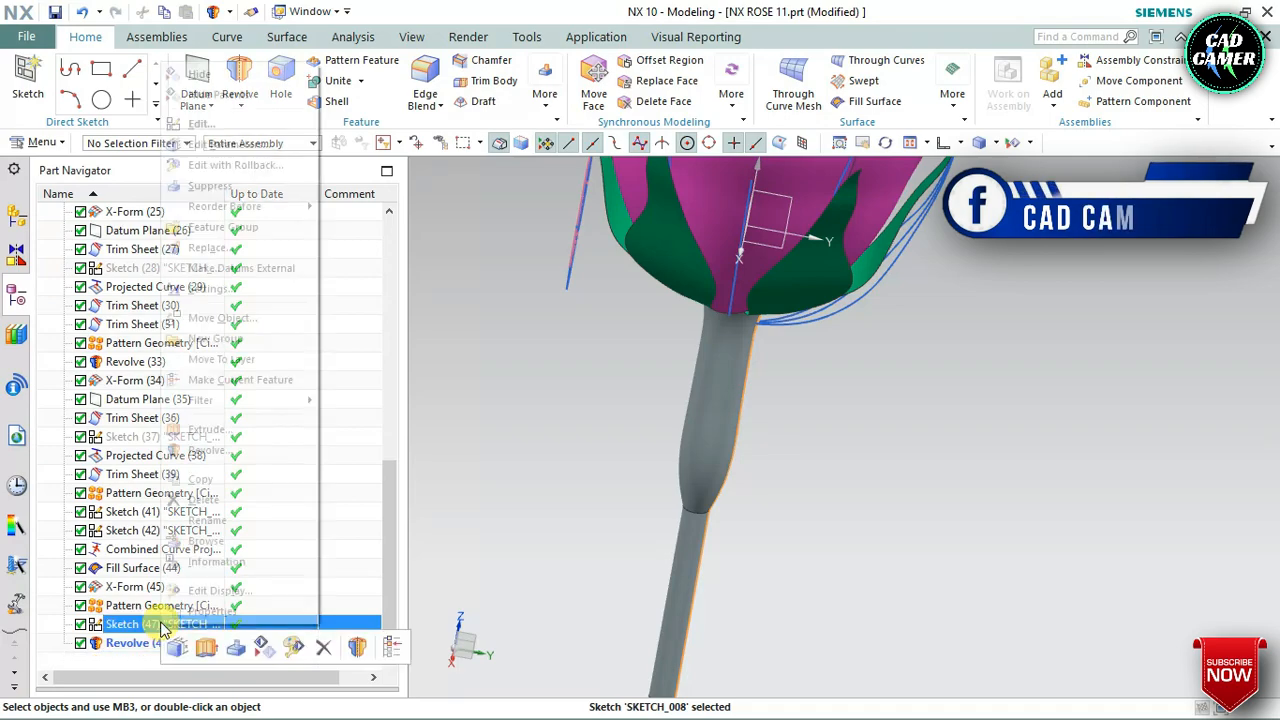
click(717, 293)
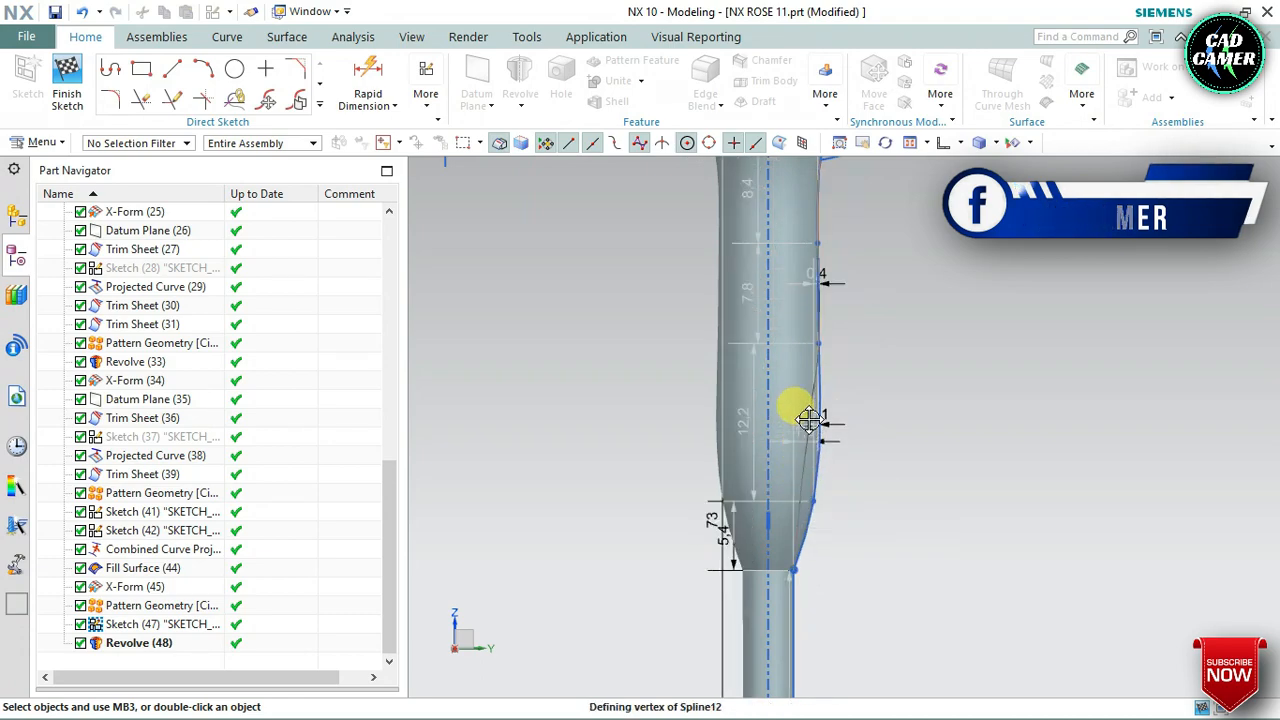
drag(809, 420, 807, 392)
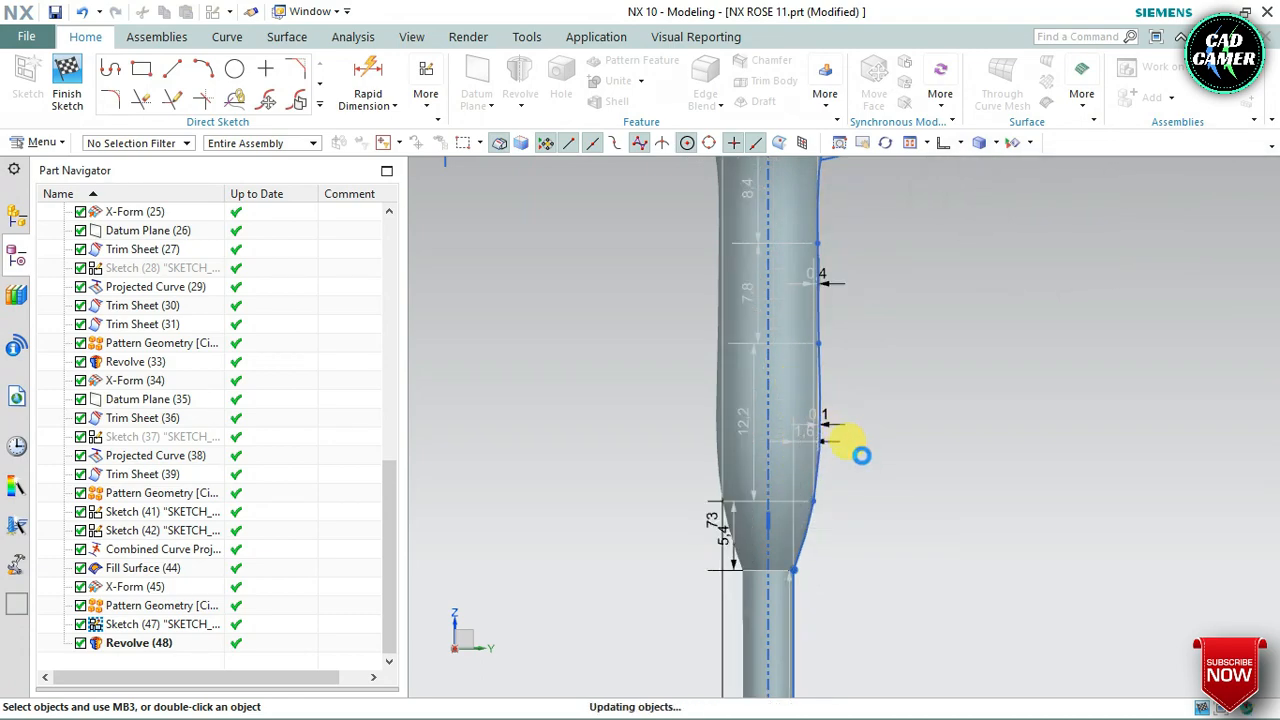
drag(821, 342, 810, 262)
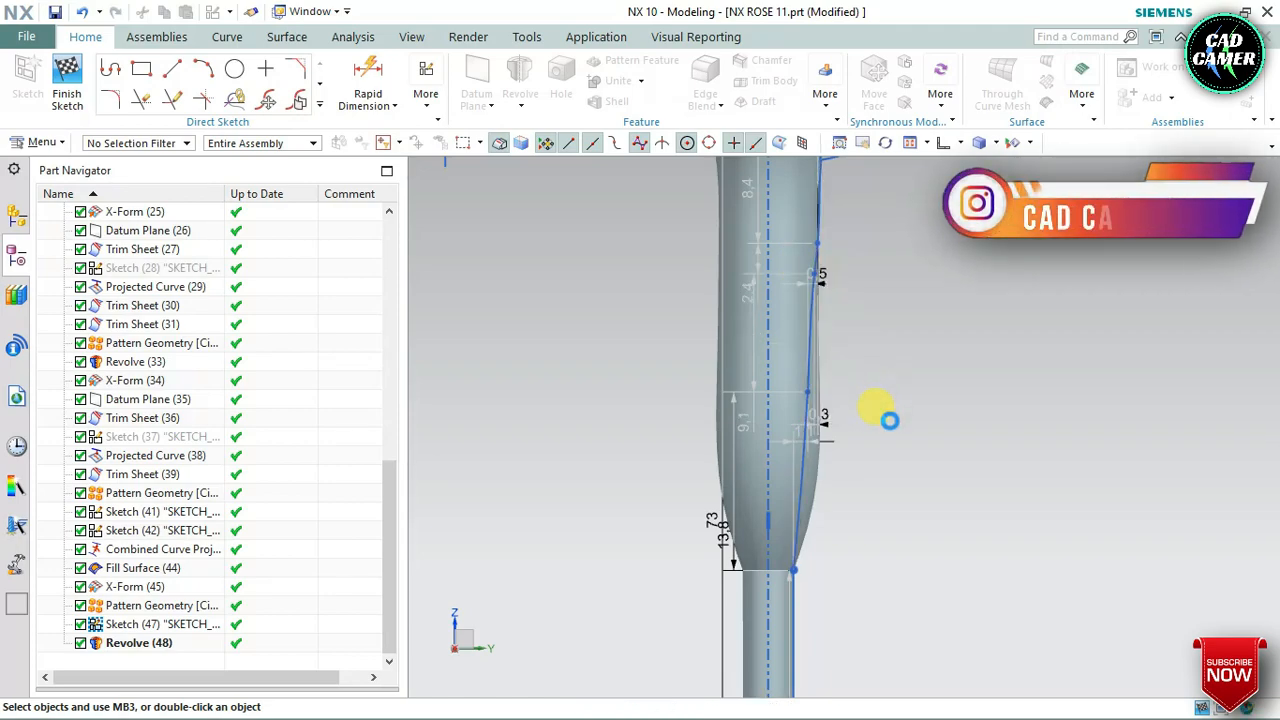
Reposition the upper spline points near the flower base, spacing two about 2 apart vertically, and finish the sketch to update the branch
scroll(882, 412, down, 2)
scroll(840, 240, up, 2)
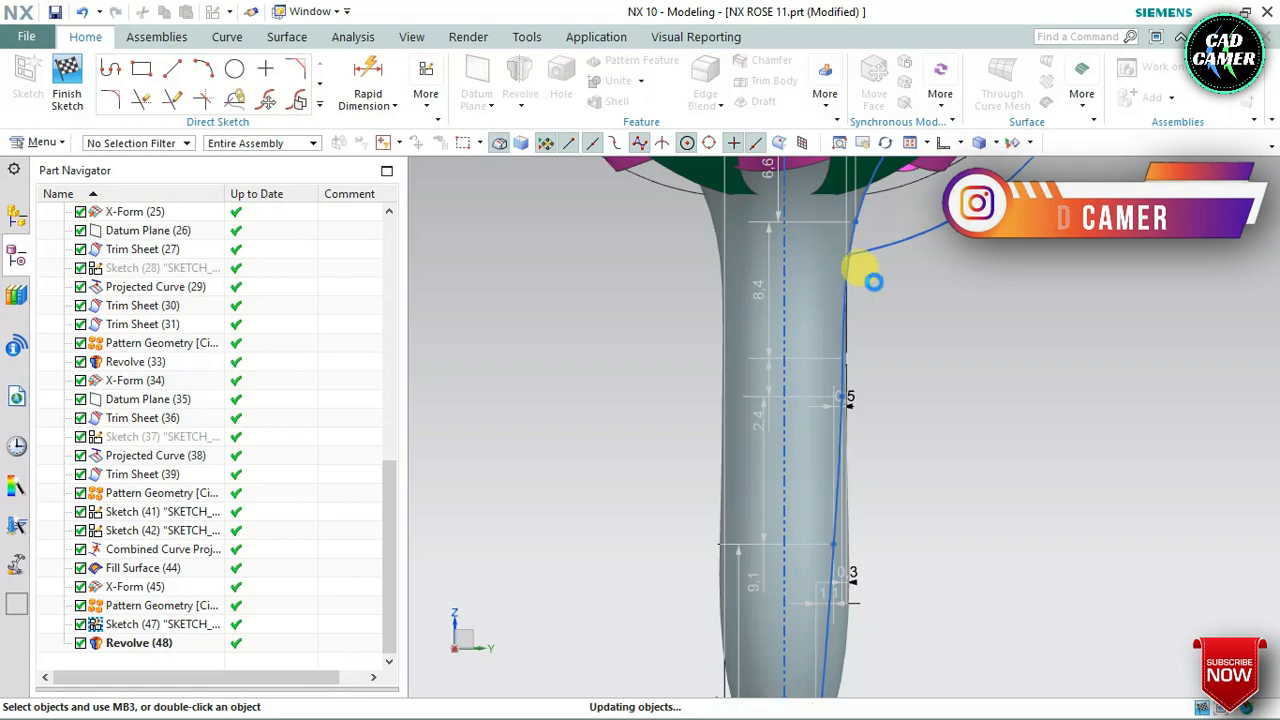
scroll(872, 298, down, 2)
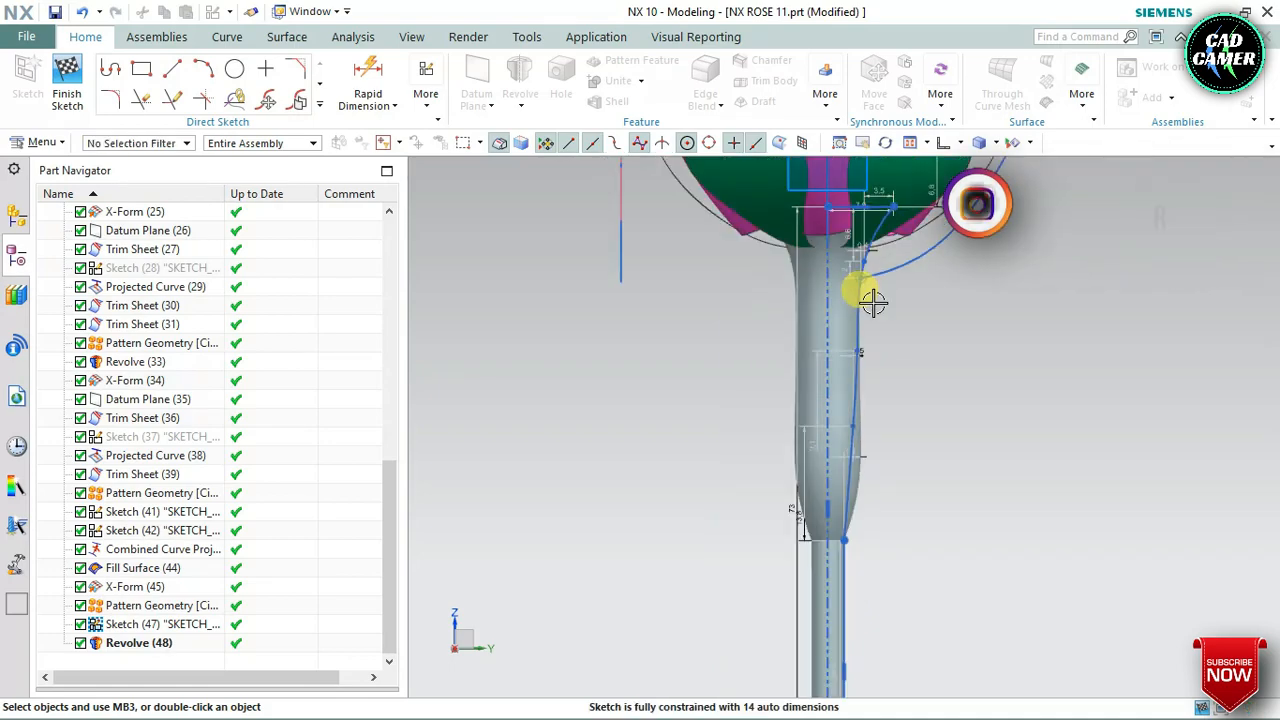
scroll(872, 298, up, 2)
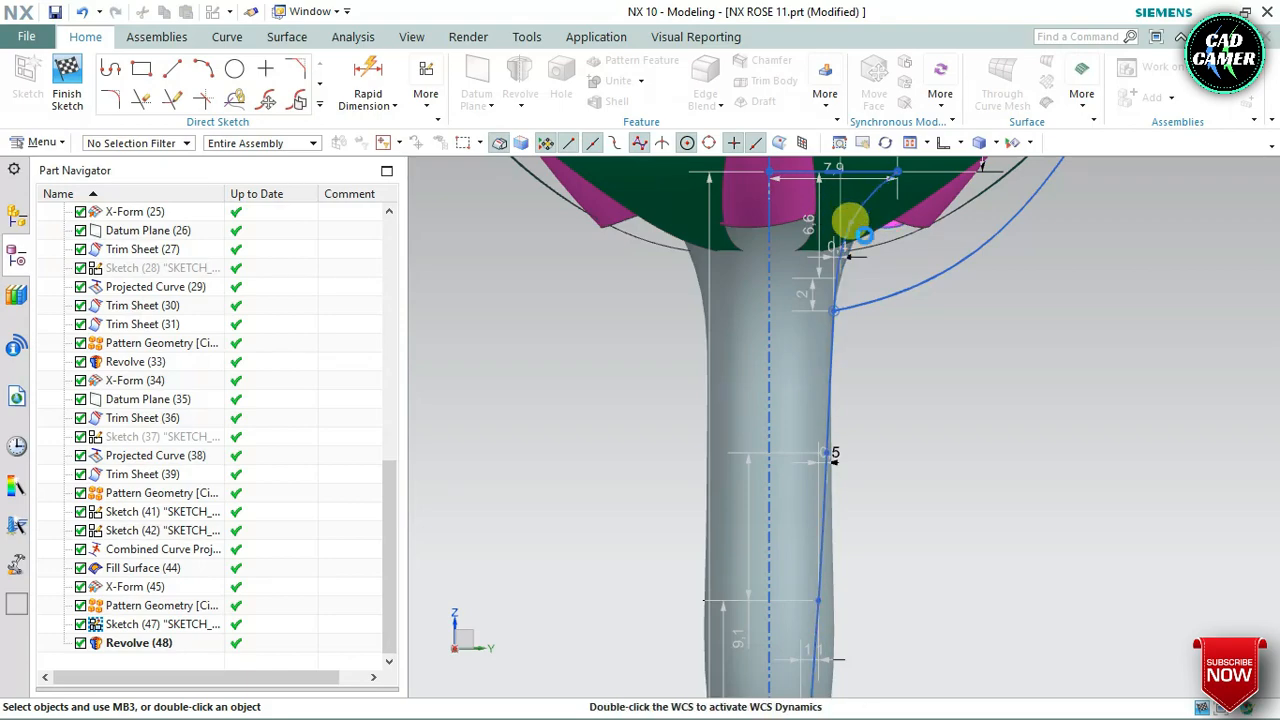
drag(864, 234, 870, 268)
scroll(850, 340, down, 10)
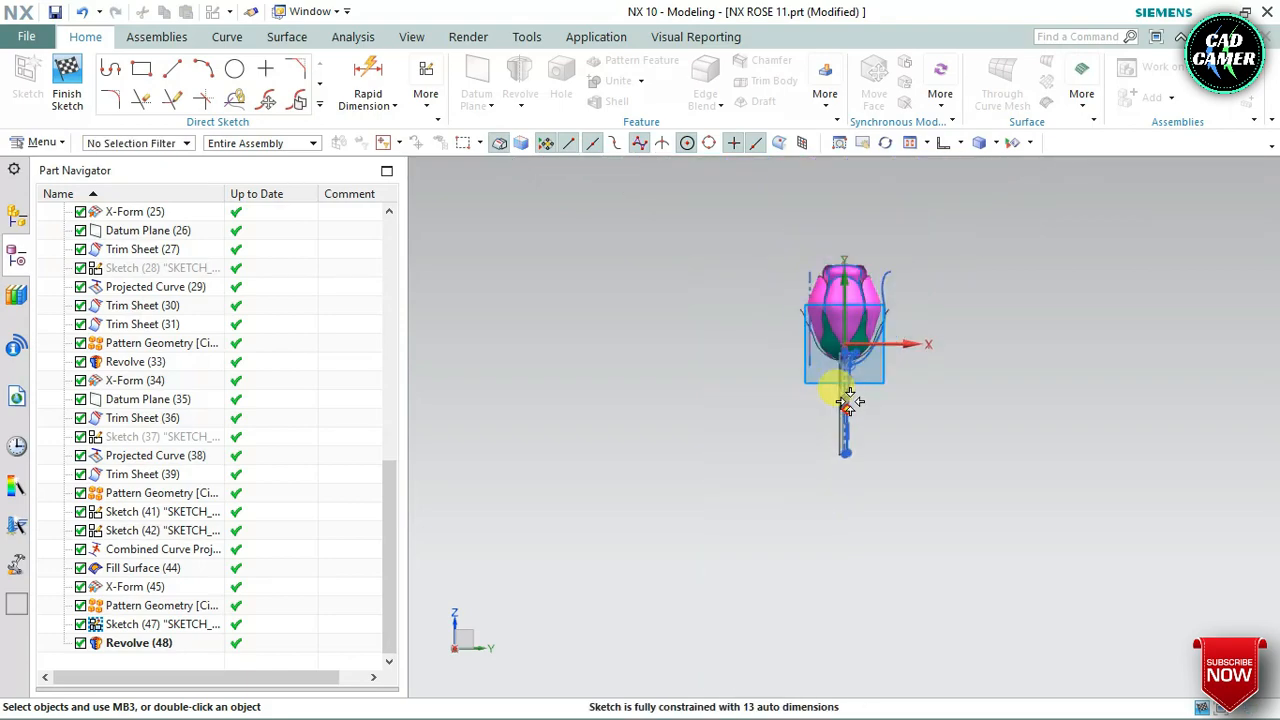
scroll(848, 403, up, 10)
scroll(852, 410, down, 3)
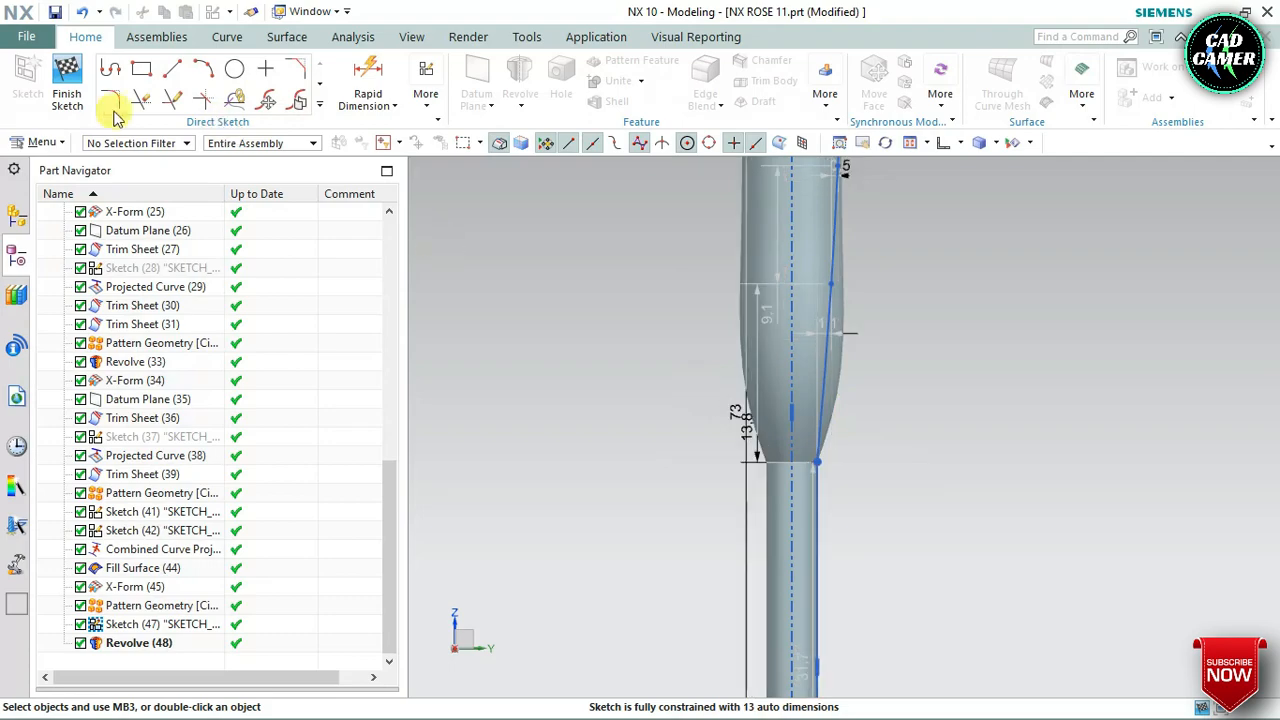
click(68, 90)
scroll(749, 355, down, 5)
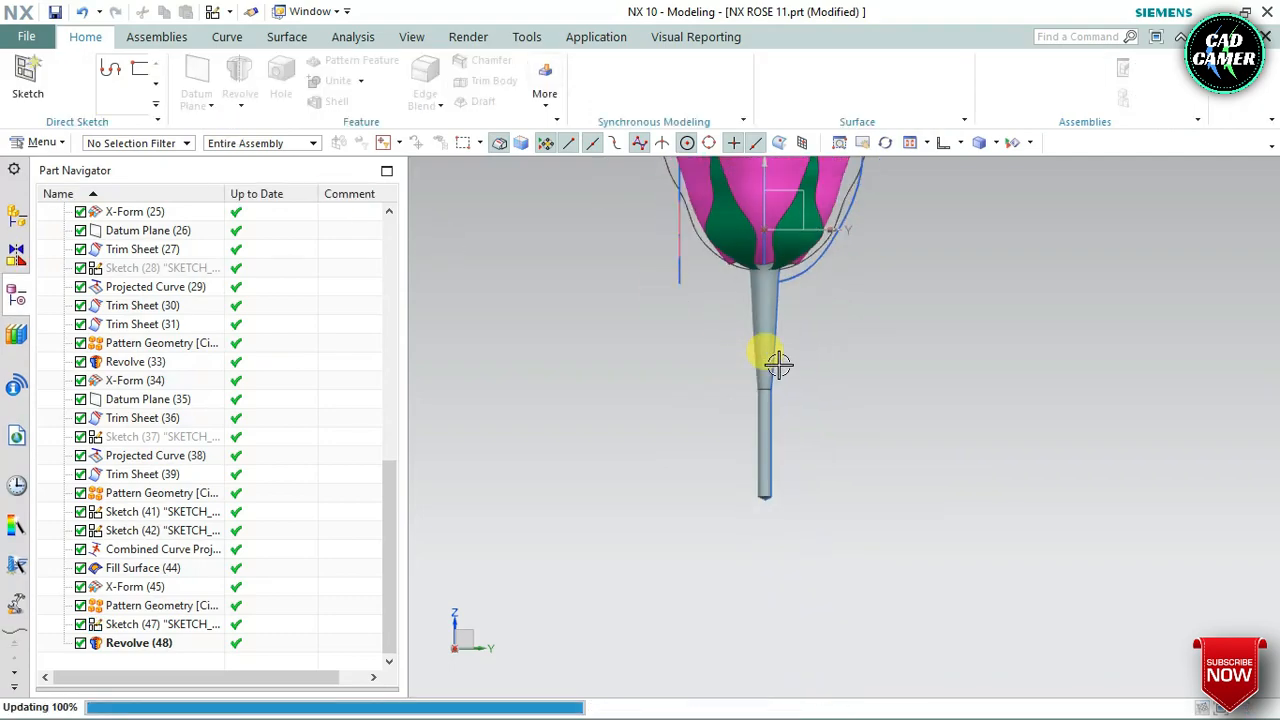
mouse_move(797, 308)
middle_down()
mouse_move(763, 334)
mouse_move(802, 370)
mouse_move(797, 303)
mouse_move(775, 290)
mouse_move(779, 312)
middle_up()
Assign a vibrant green face color to the branch's Revolve feature
right_click(140, 642)
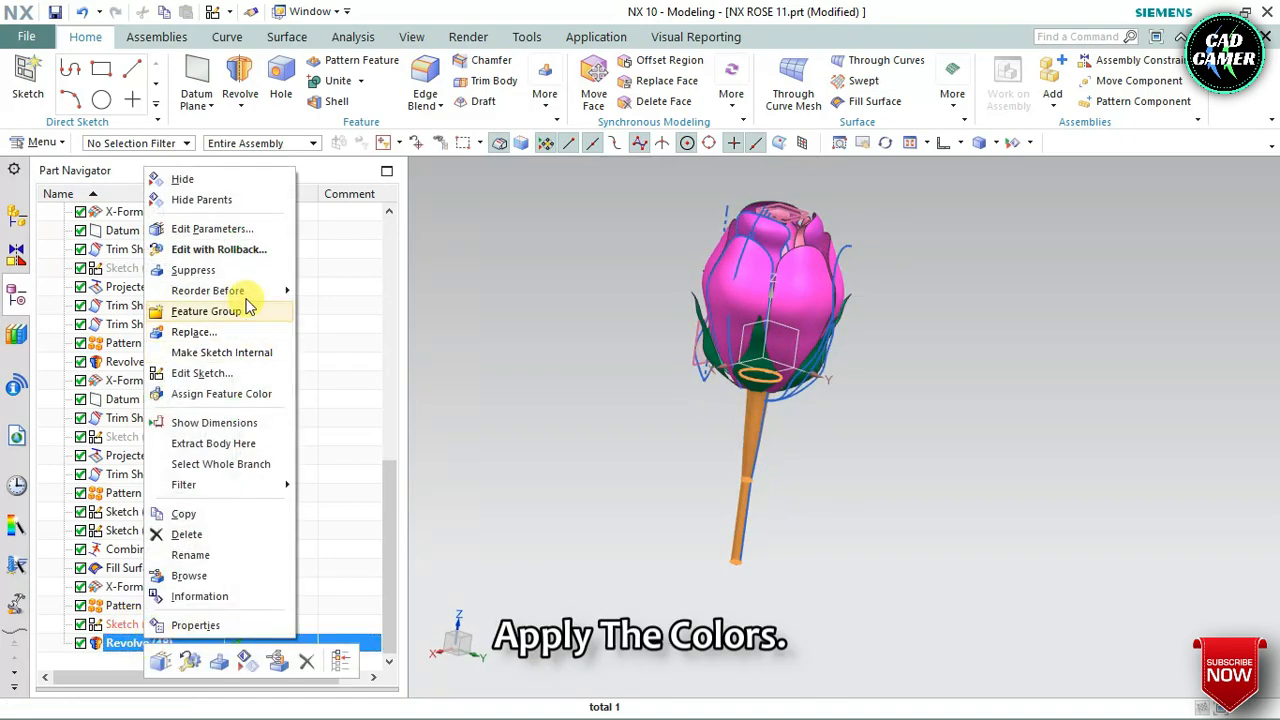
click(211, 393)
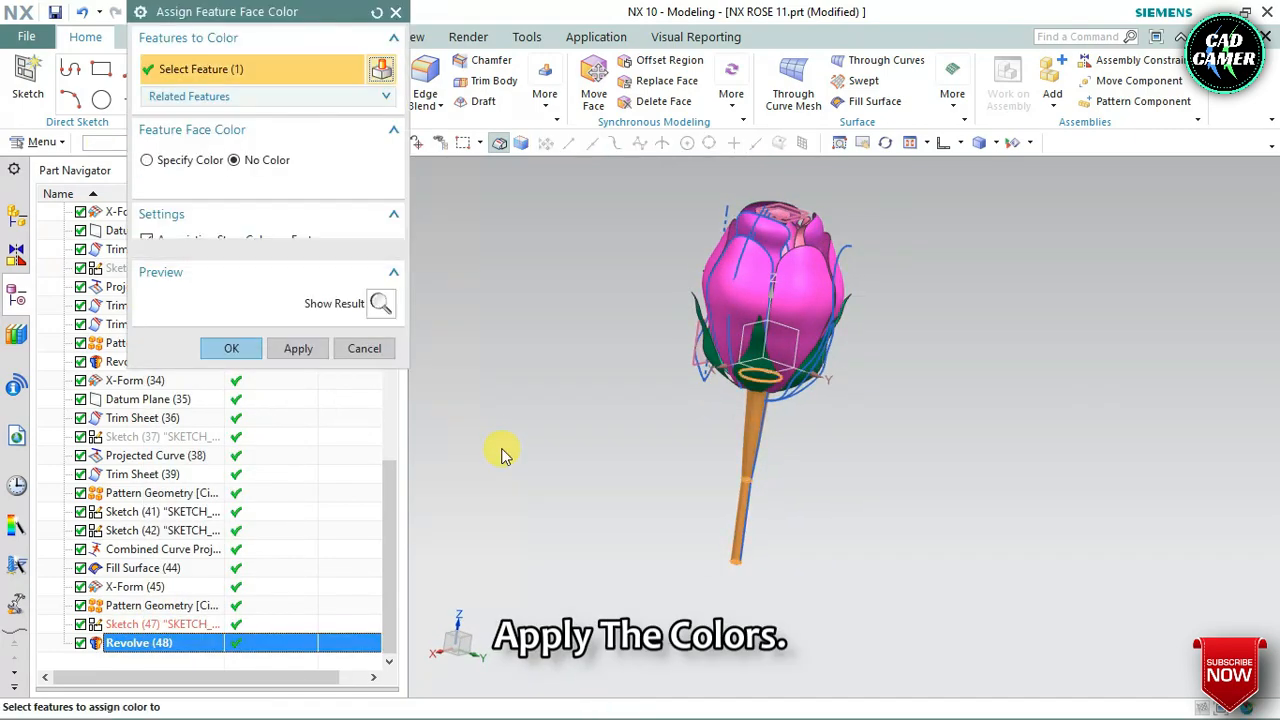
click(199, 161)
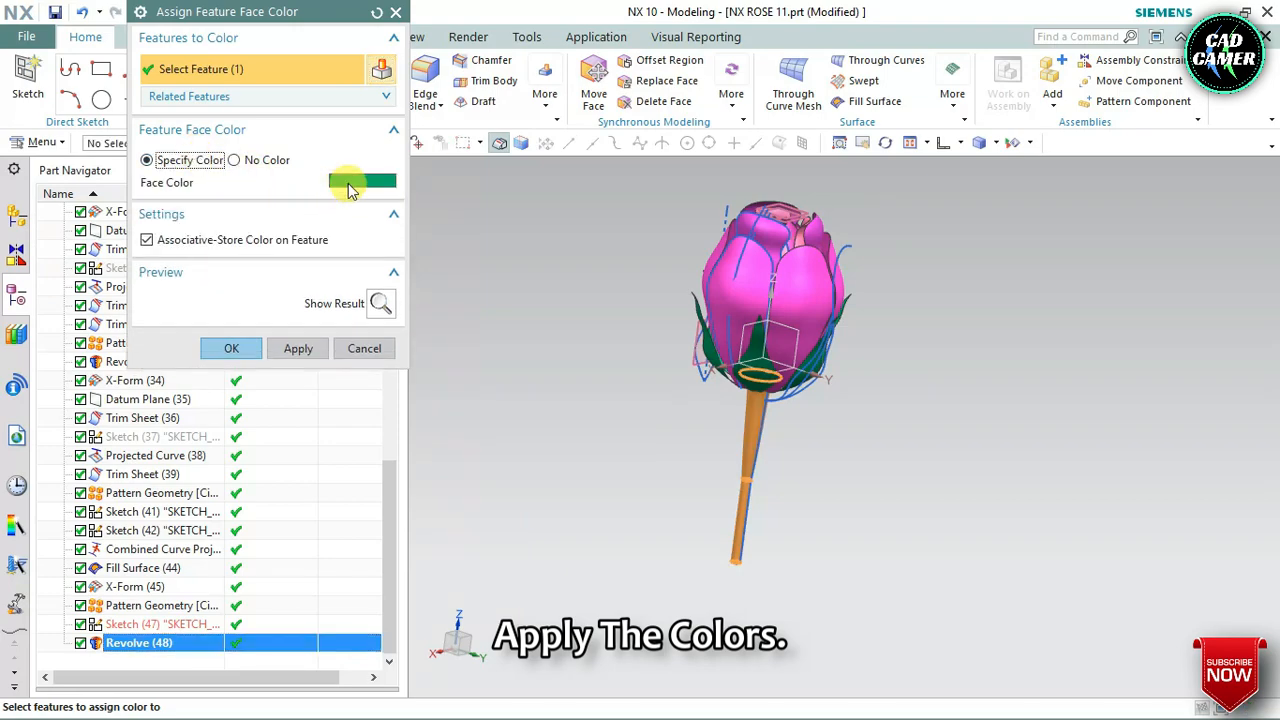
click(350, 190)
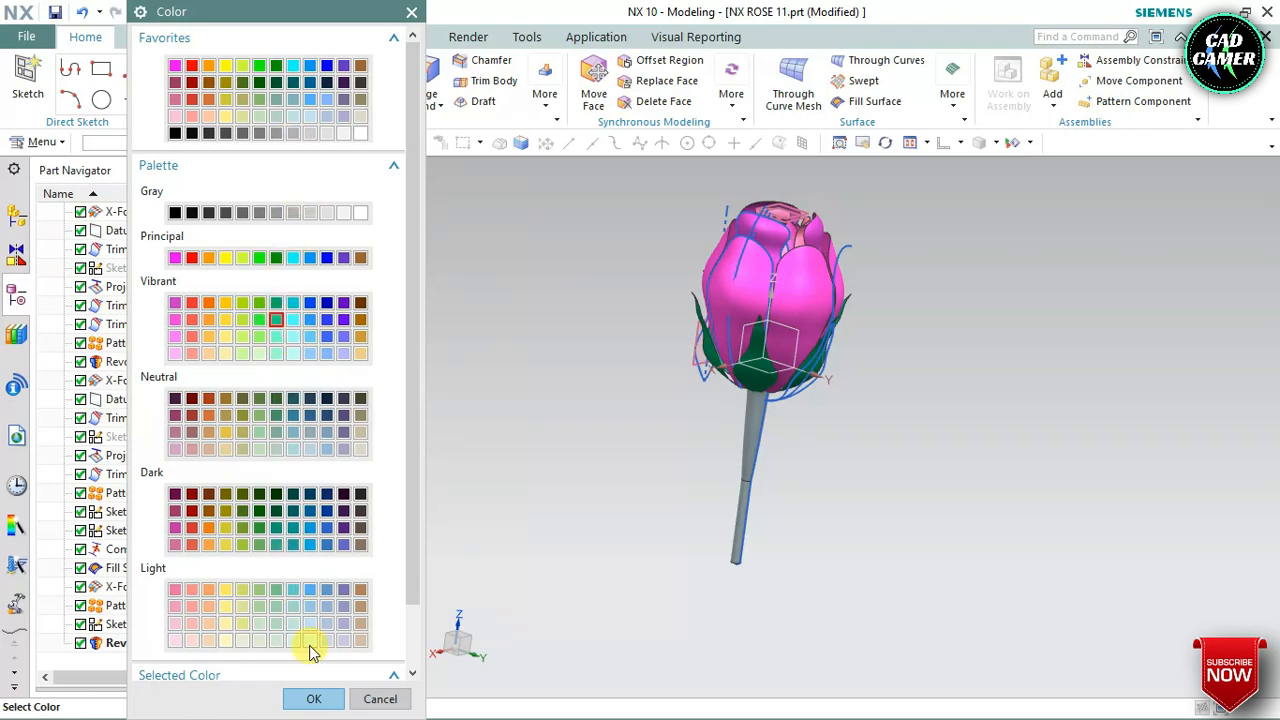
click(313, 699)
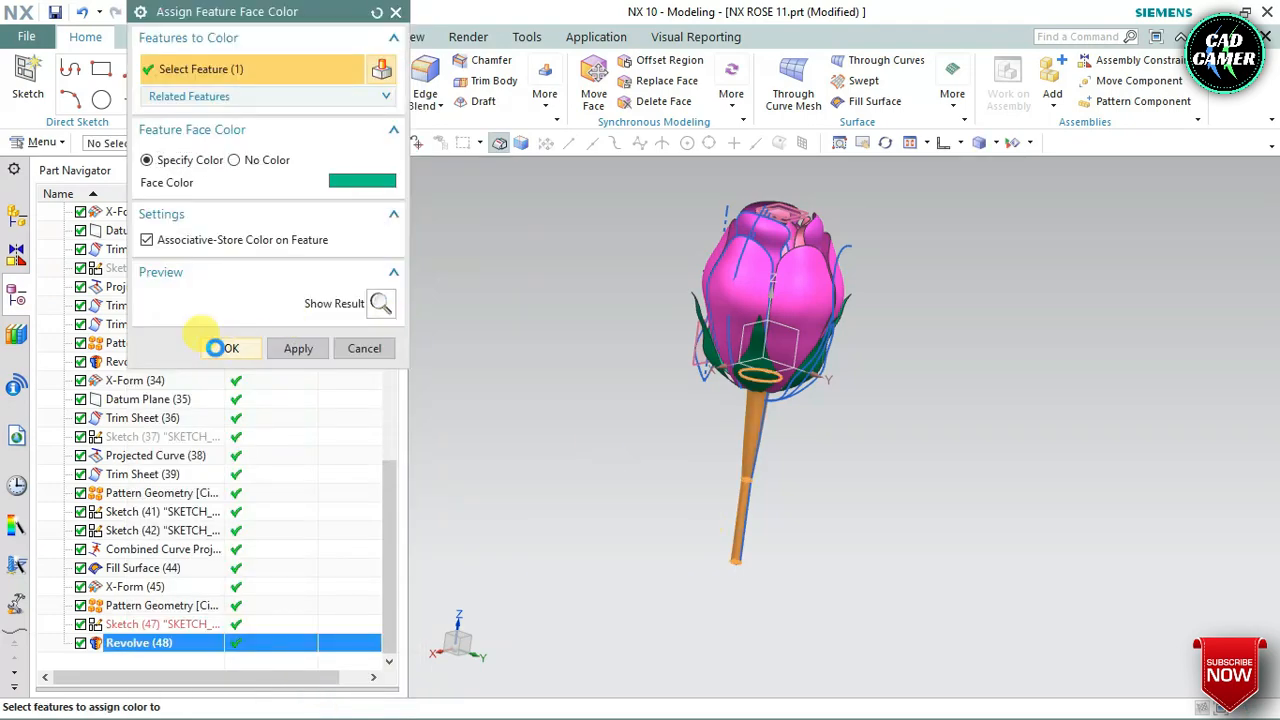
click(216, 348)
middle_drag(551, 394, 700, 380)
Show all sheet bodies and hide all sketches, curves and datums so only the rose is displayed
click(1031, 144)
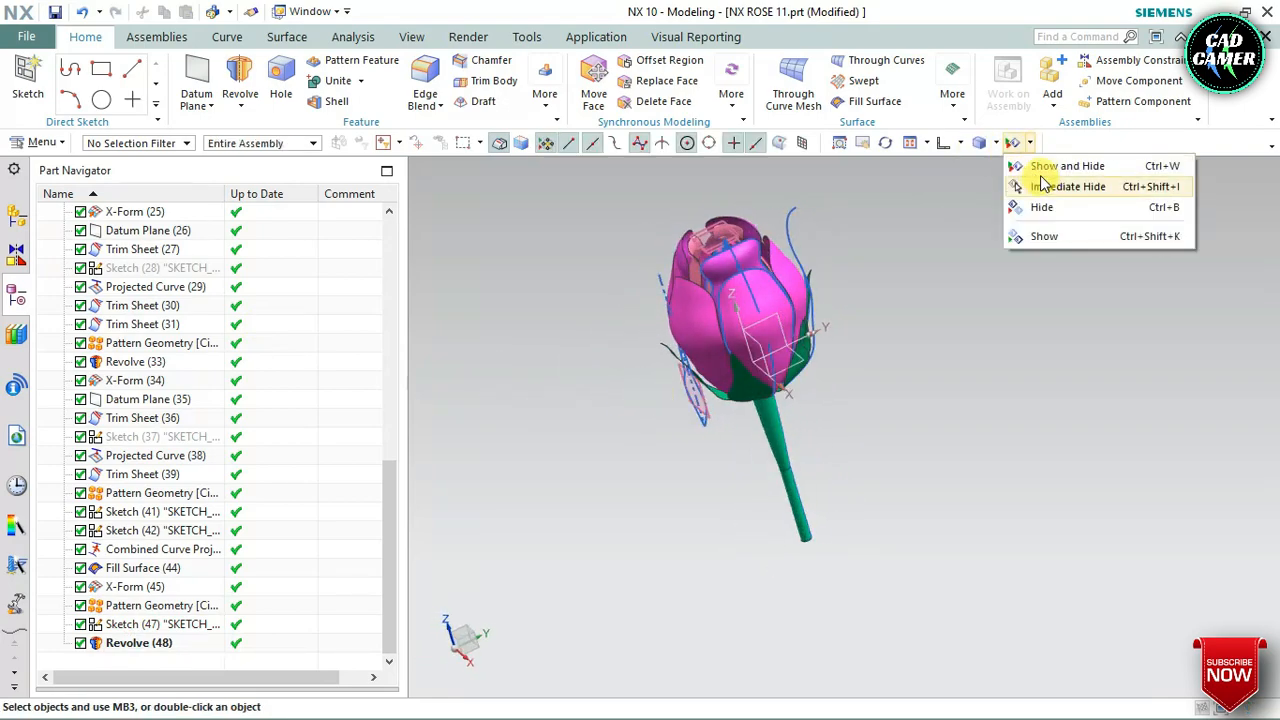
click(1045, 168)
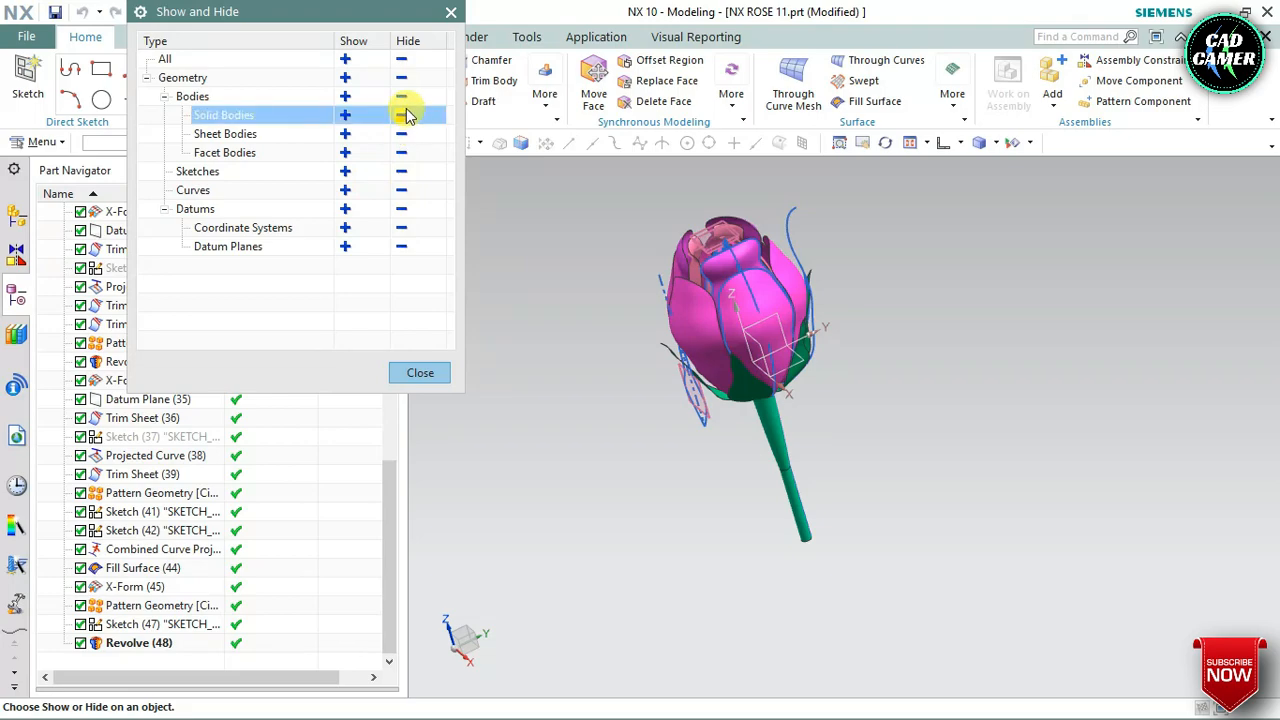
click(345, 134)
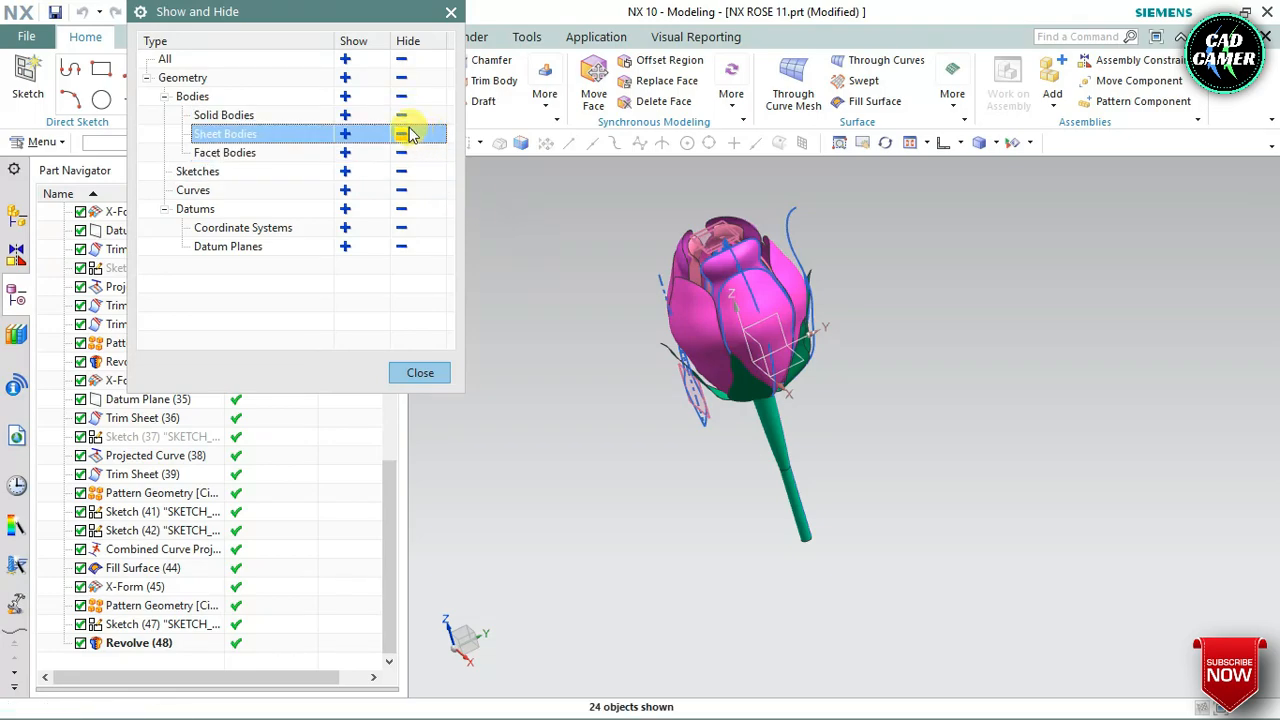
click(402, 171)
click(402, 191)
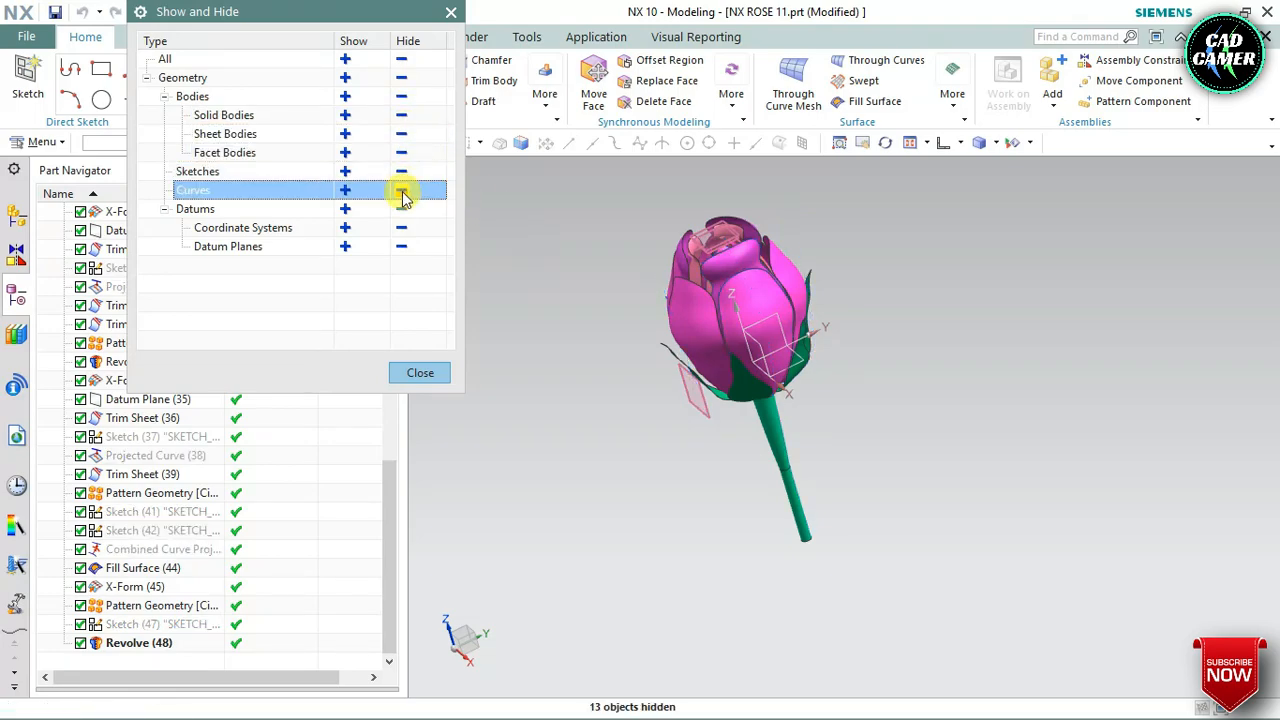
click(402, 209)
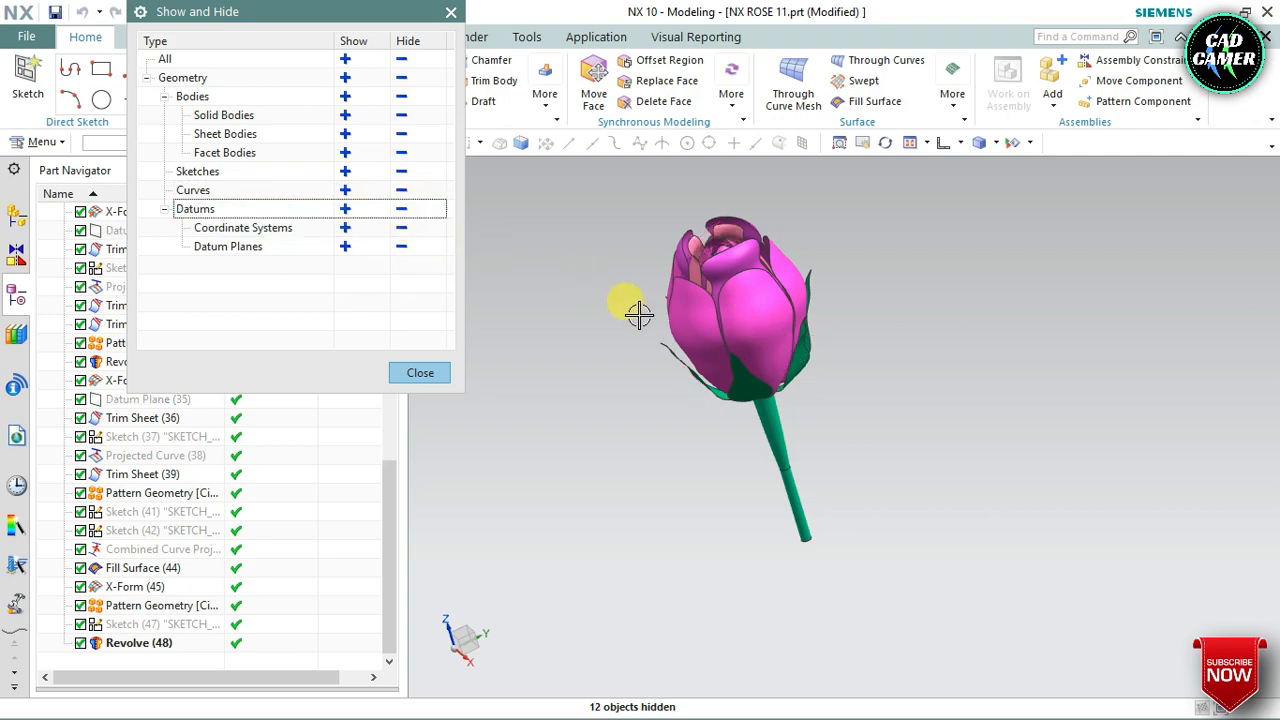
Close the Show and Hide dialog, check the displayed rose from several sides, and save the part
middle_drag(639, 315, 597, 319)
click(420, 373)
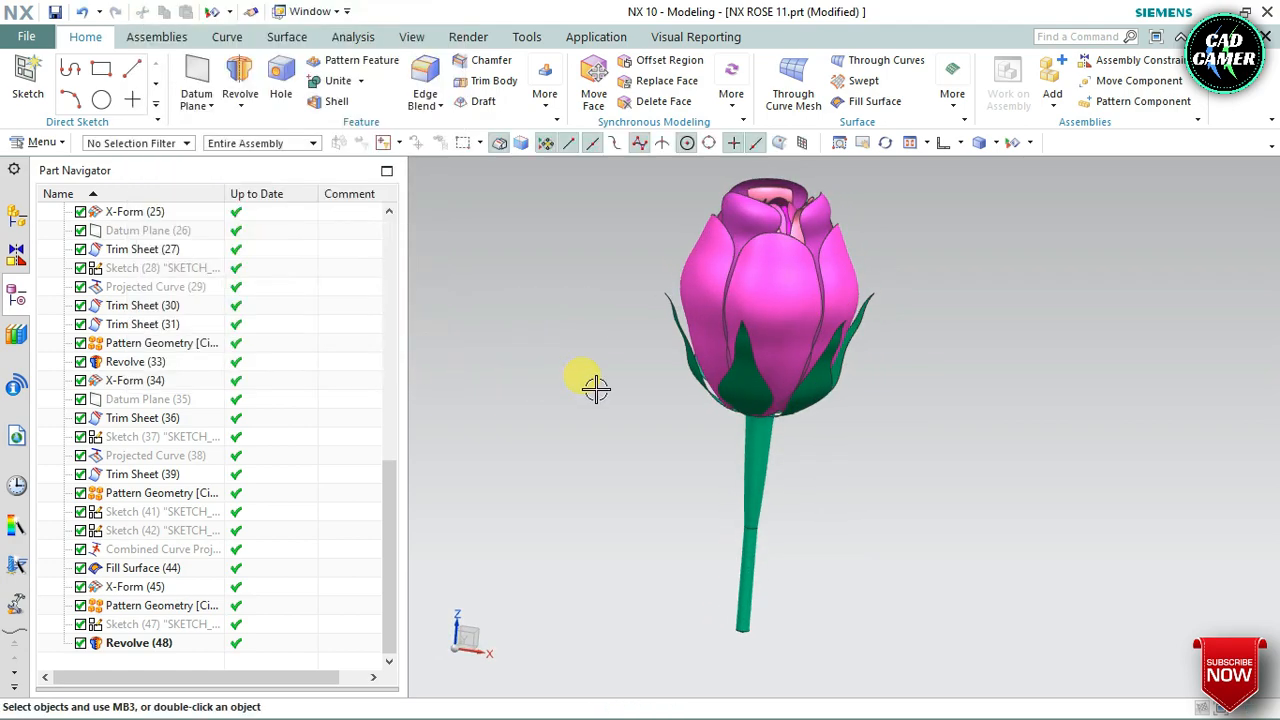
middle_drag(591, 386, 657, 434)
scroll(710, 432, down, 2)
middle_drag(757, 337, 755, 322)
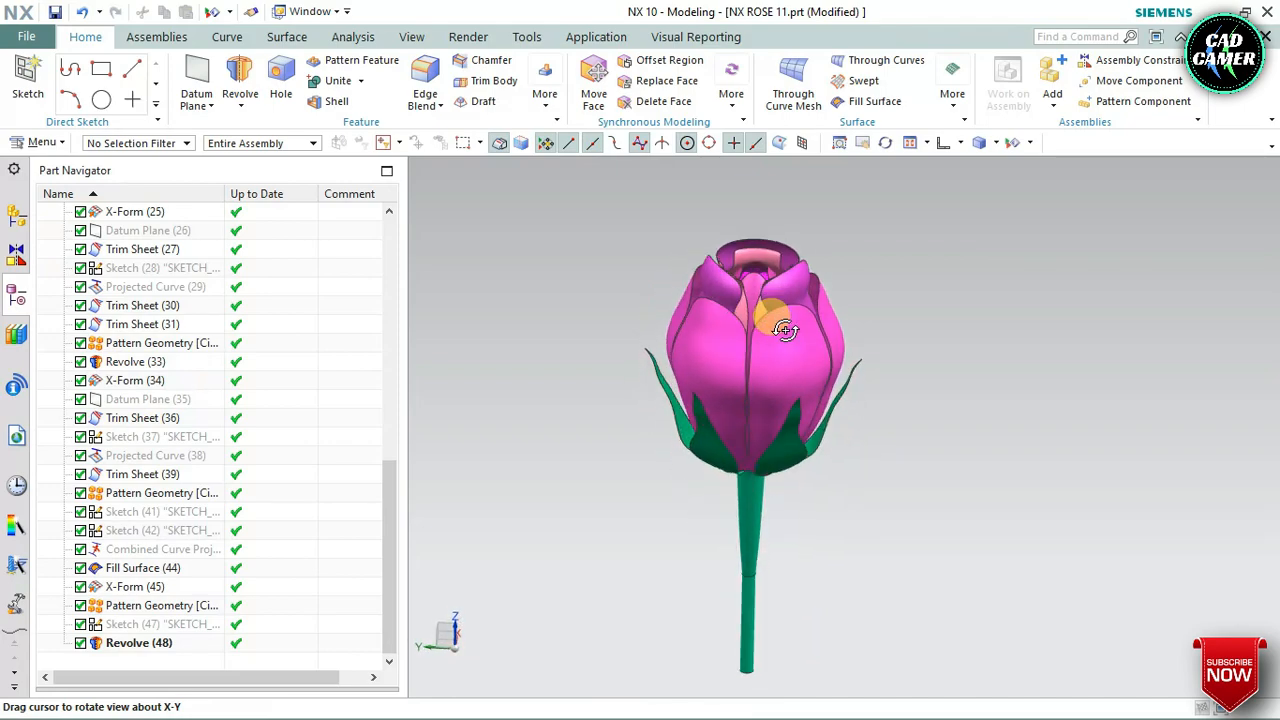
click(765, 330)
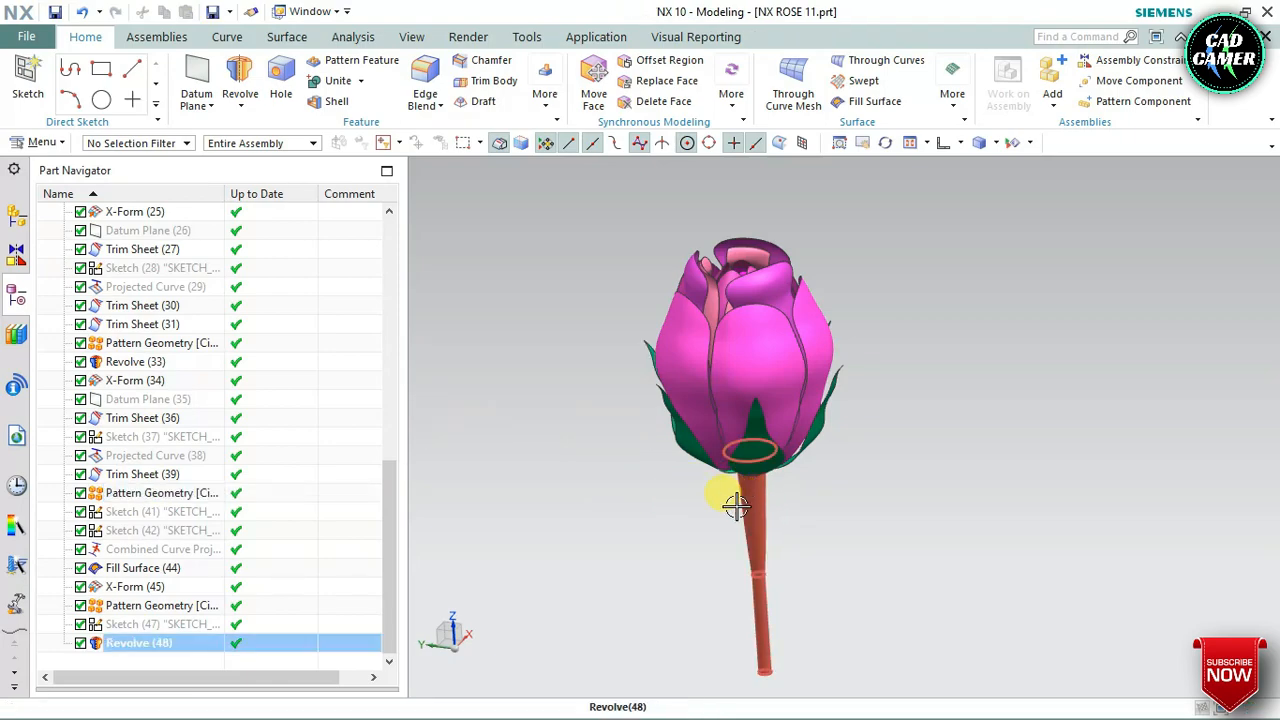
Reopen the branch sketch, raise the lower spline point to about 7.9 below its neighbour, and shift the point beneath the flower inward
middle_drag(734, 505, 764, 503)
click(772, 470)
scroll(764, 503, up, 2)
scroll(764, 503, up, 2)
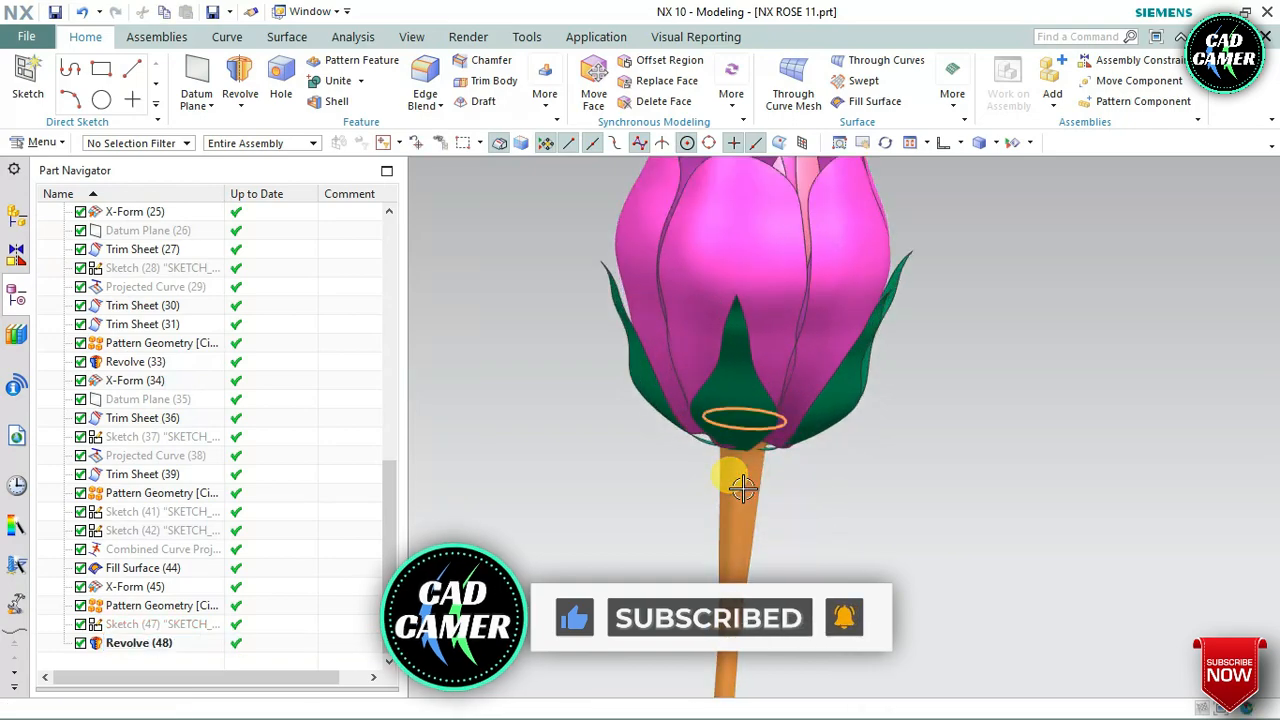
double_click(738, 484)
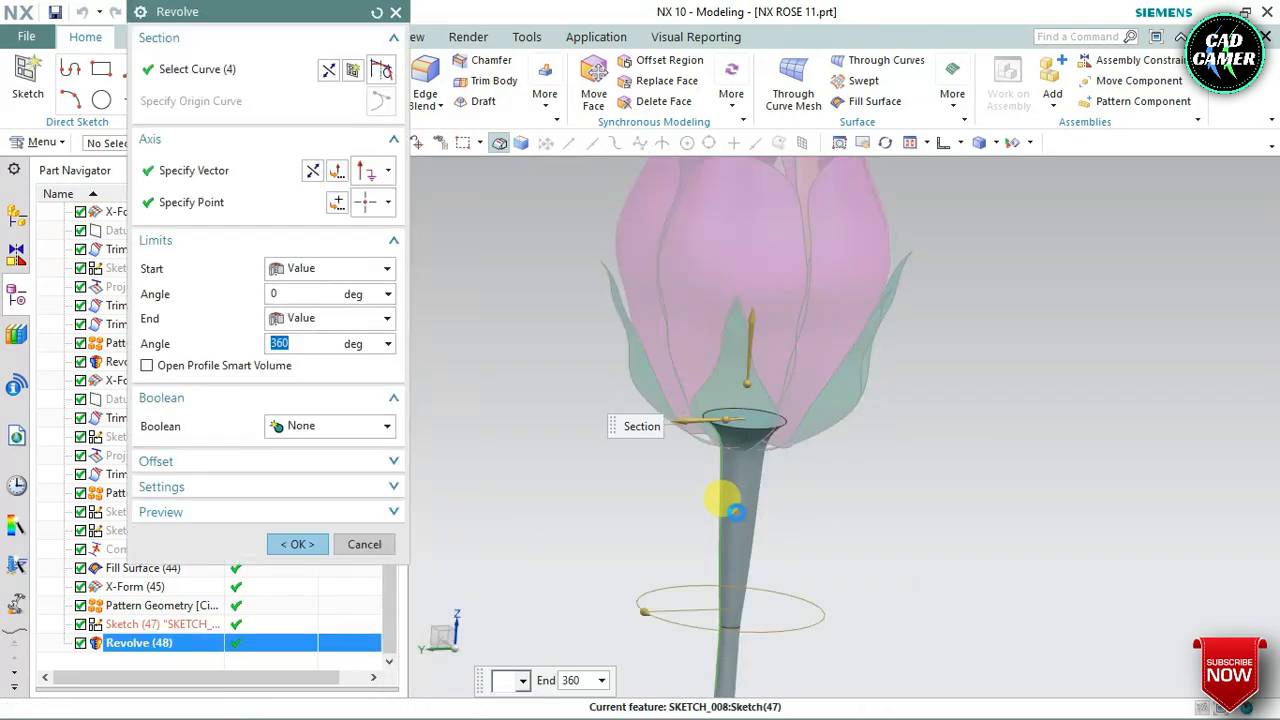
click(352, 73)
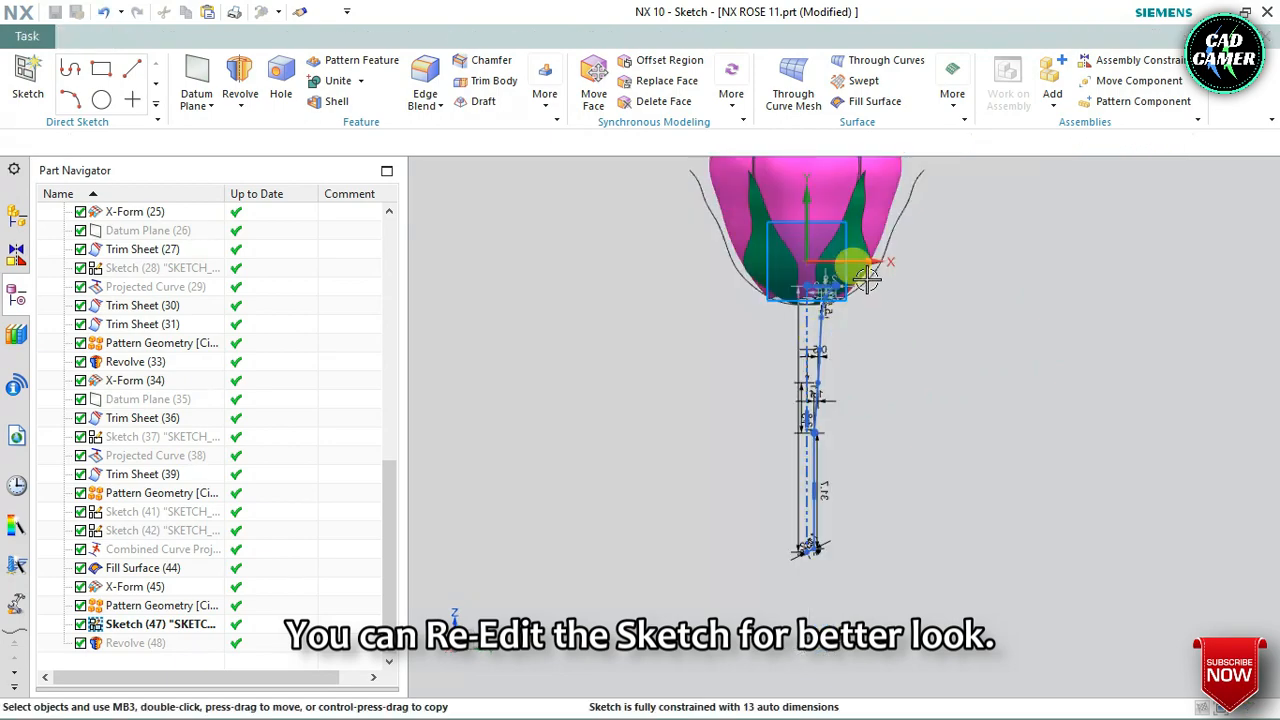
scroll(822, 322, down, 5)
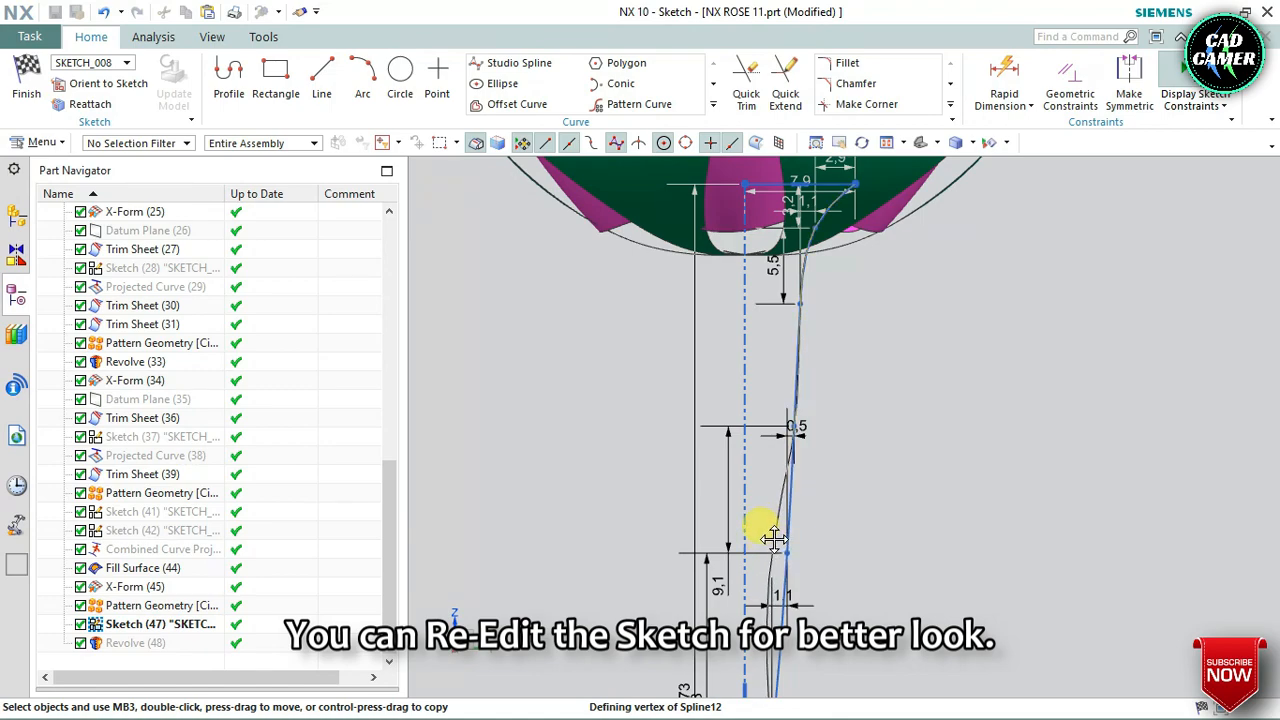
drag(781, 536, 781, 534)
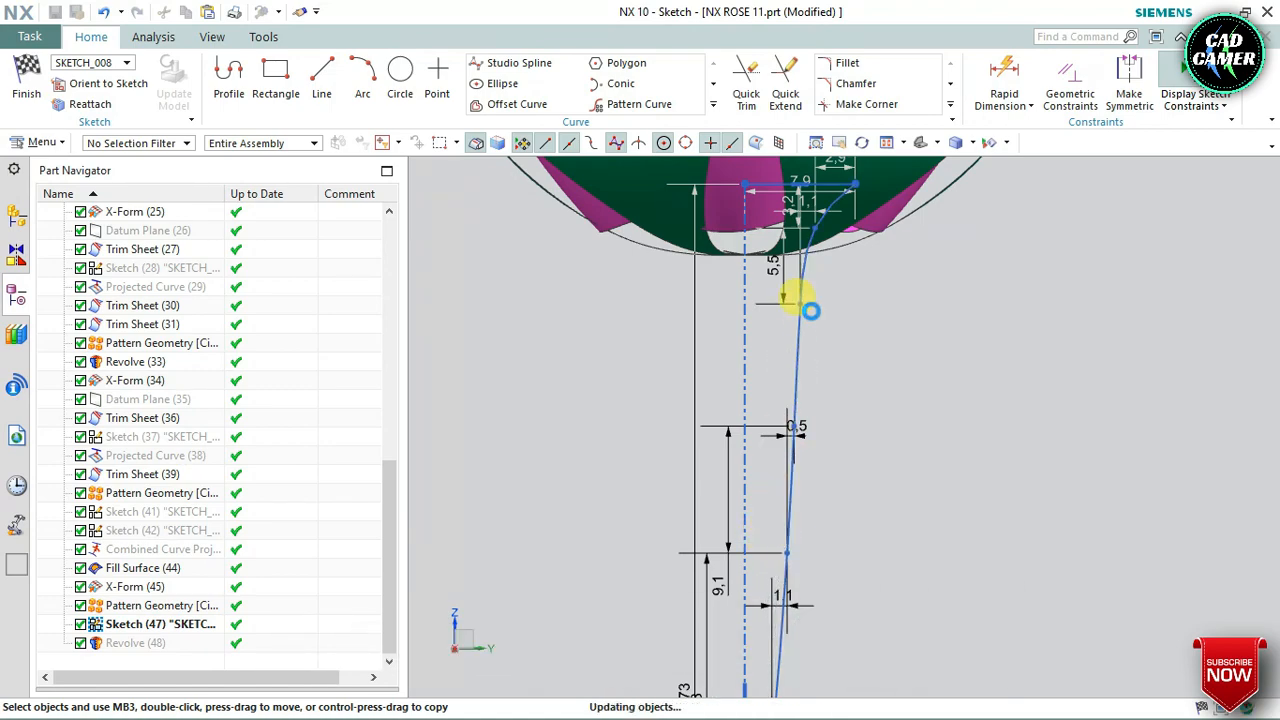
drag(790, 290, 787, 270)
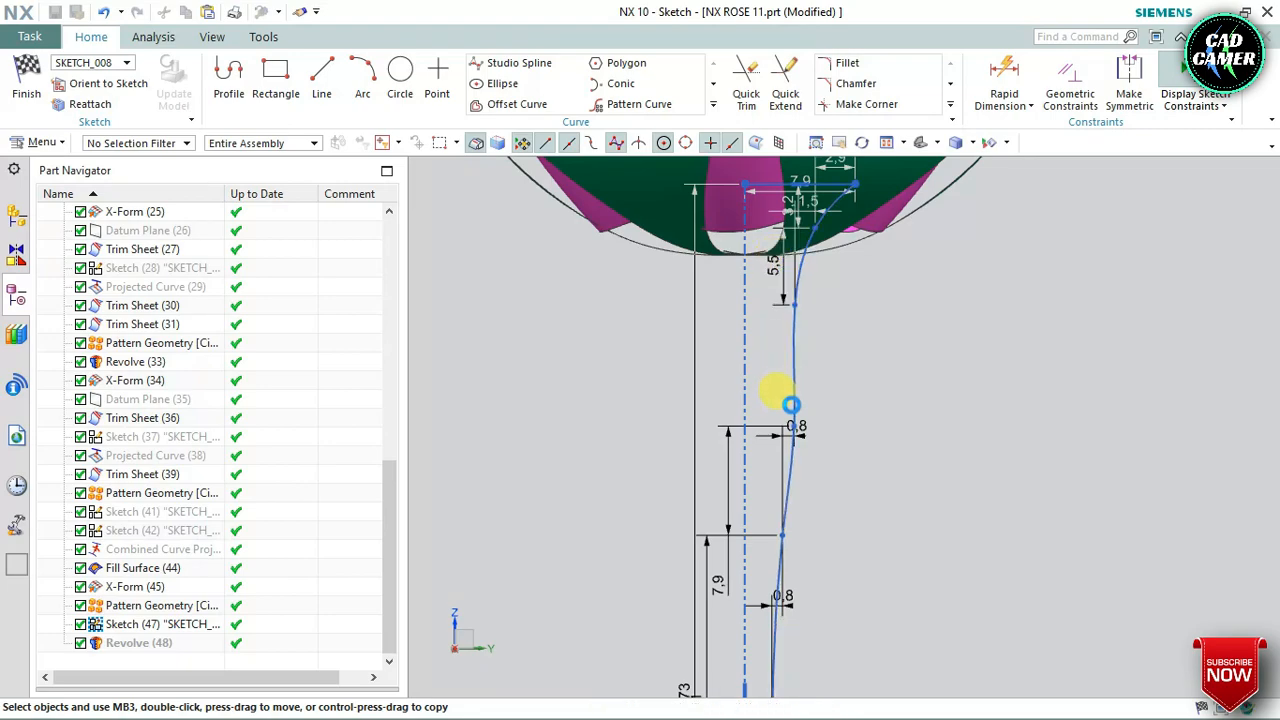
Raise the middle spline point to about 10.1 above the next lower point, keeping the point beneath the flower about 1.5 from its upper neighbour
scroll(790, 404, up, 2)
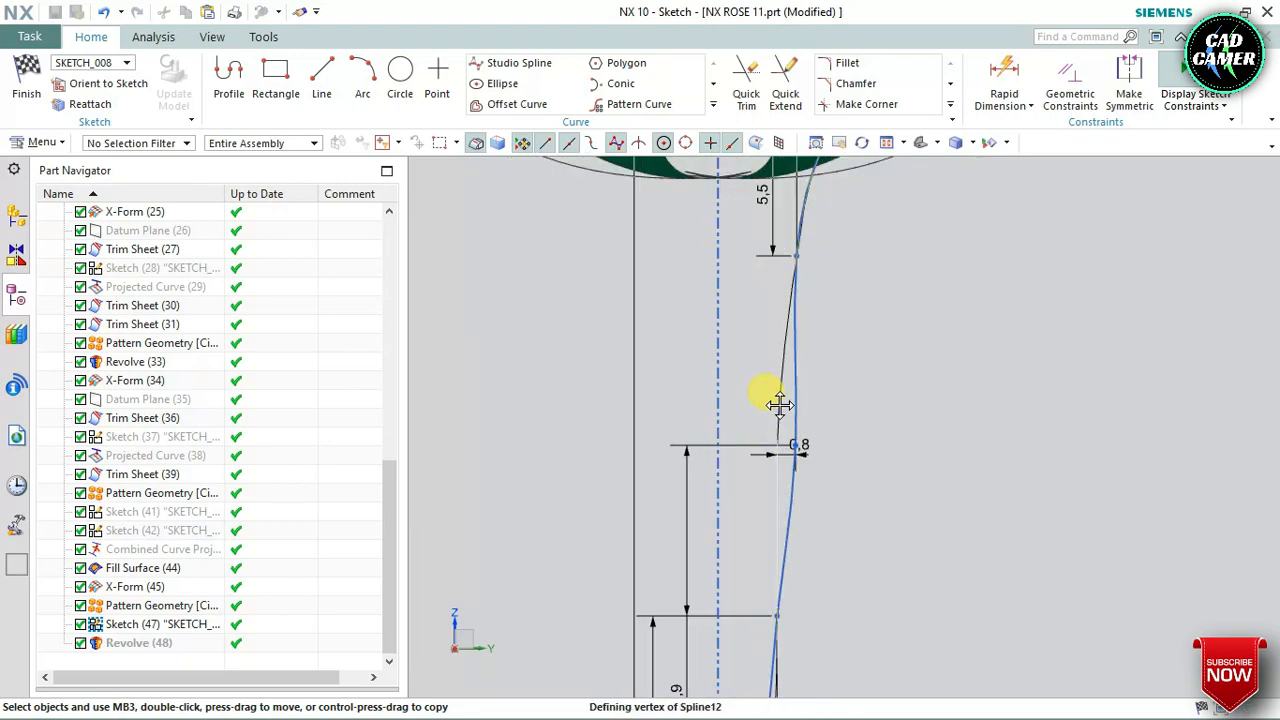
drag(790, 395, 781, 433)
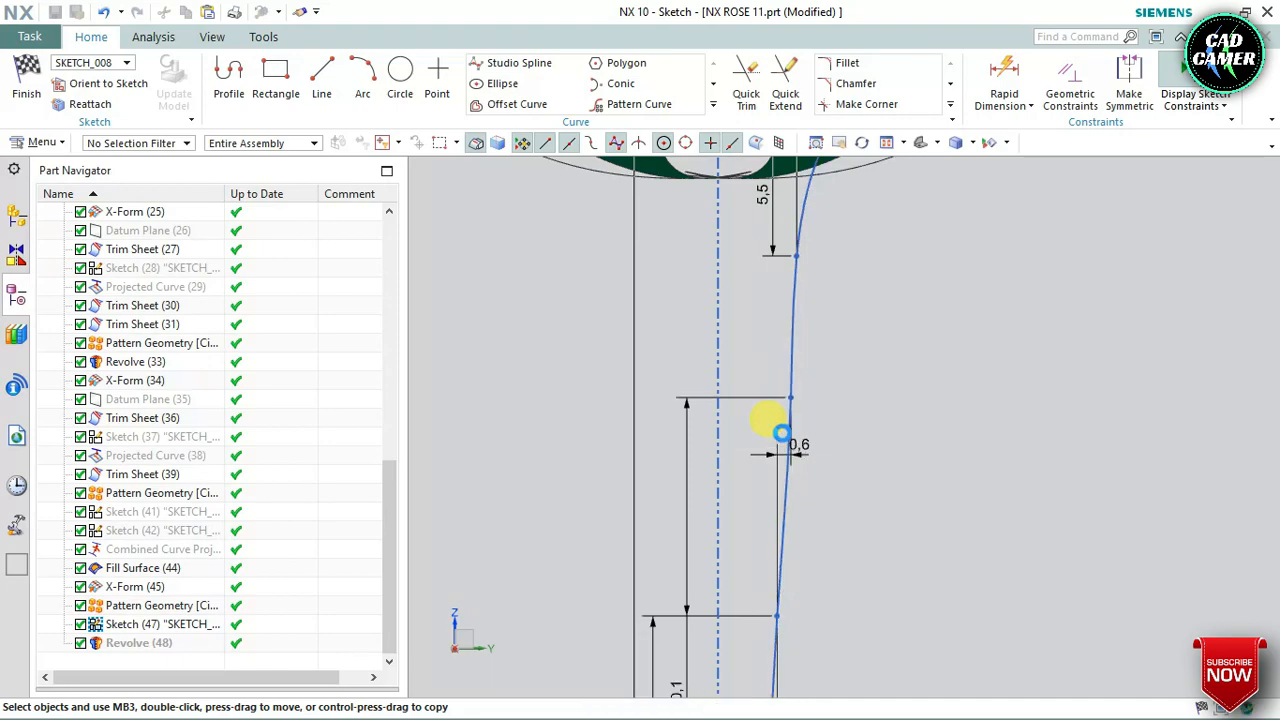
scroll(785, 458, down, 3)
scroll(790, 528, up, 5)
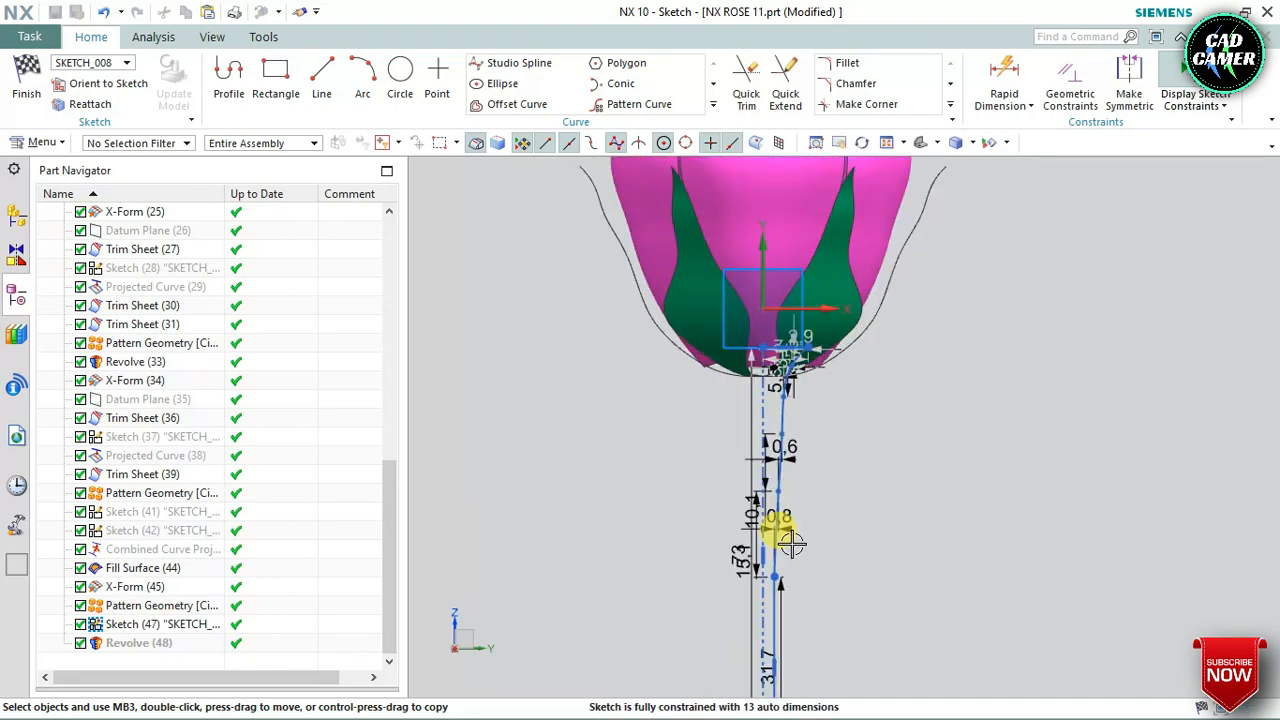
scroll(802, 256, up, 2)
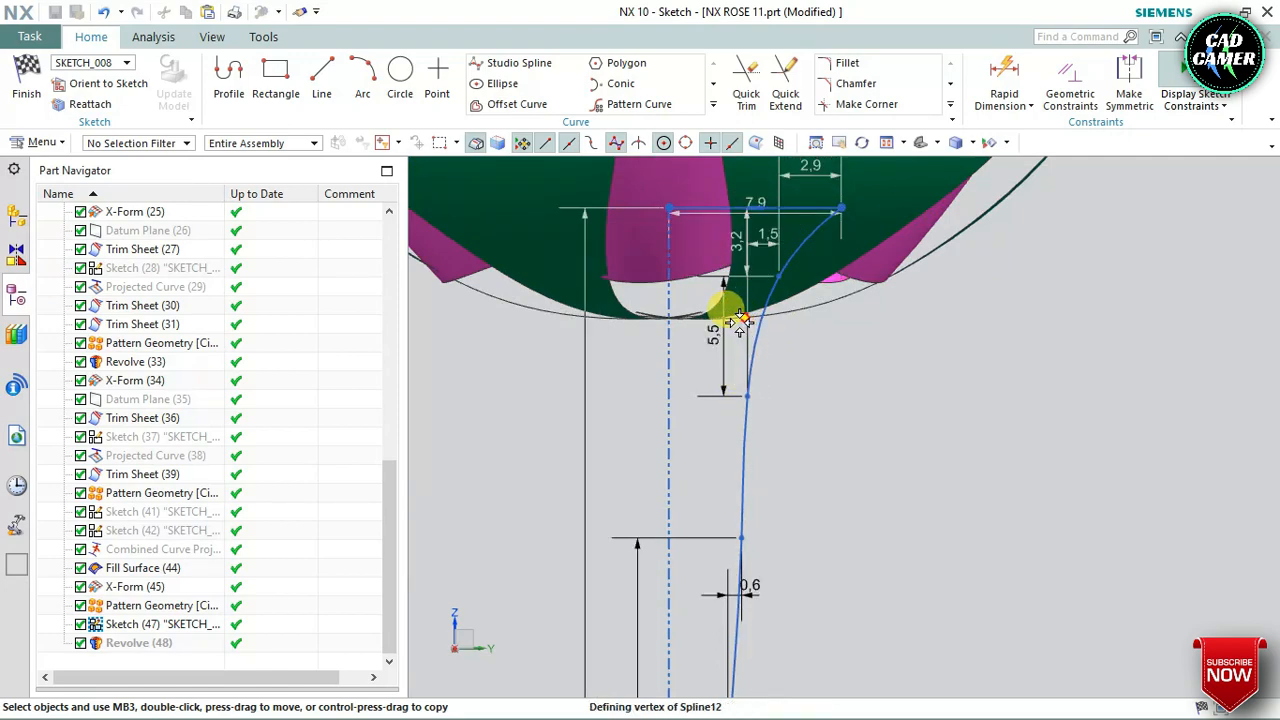
key(ctrl+z)
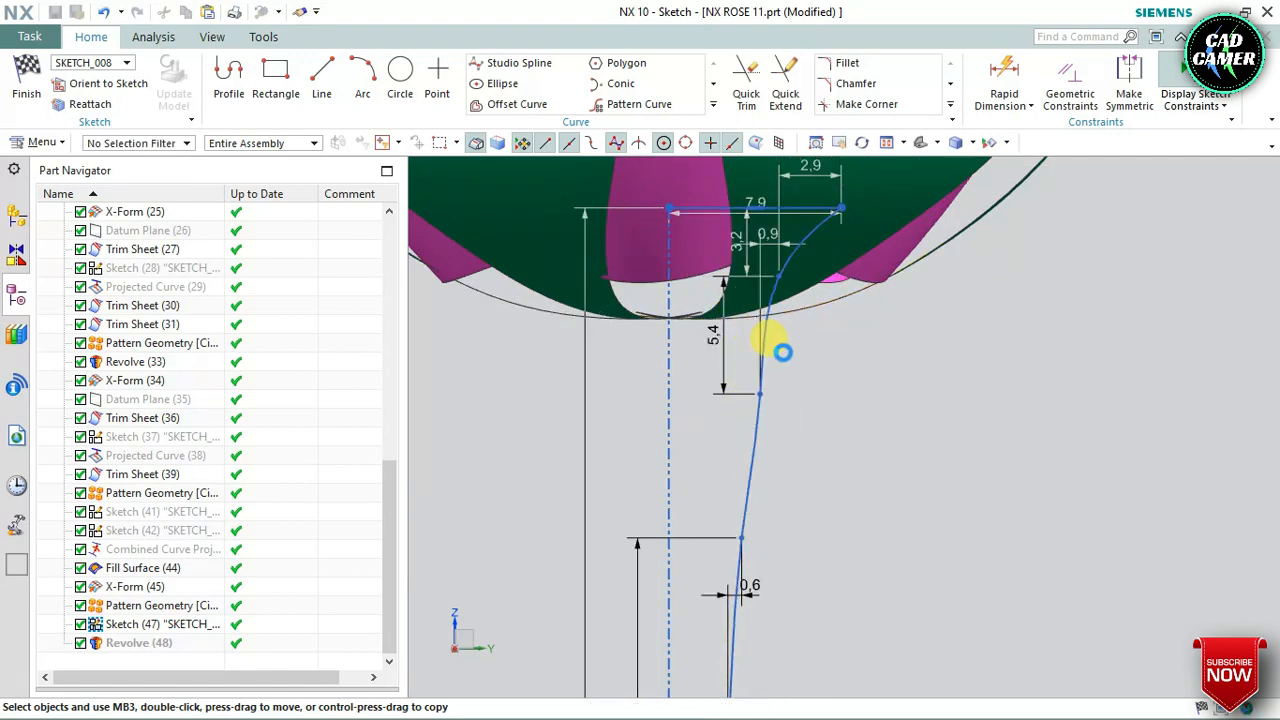
key(ctrl+y)
Finish the branch sketch and confirm the 360-degree Revolve to update the branch
scroll(745, 296, down, 4)
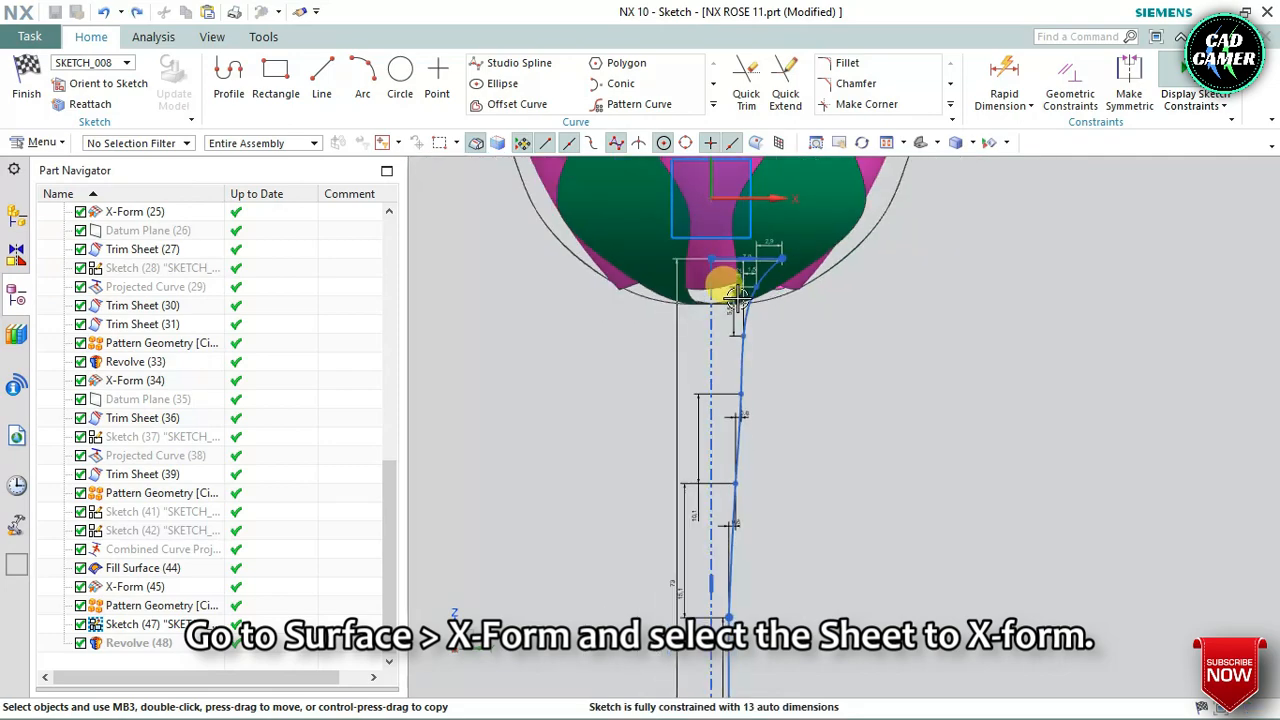
scroll(730, 535, up, 4)
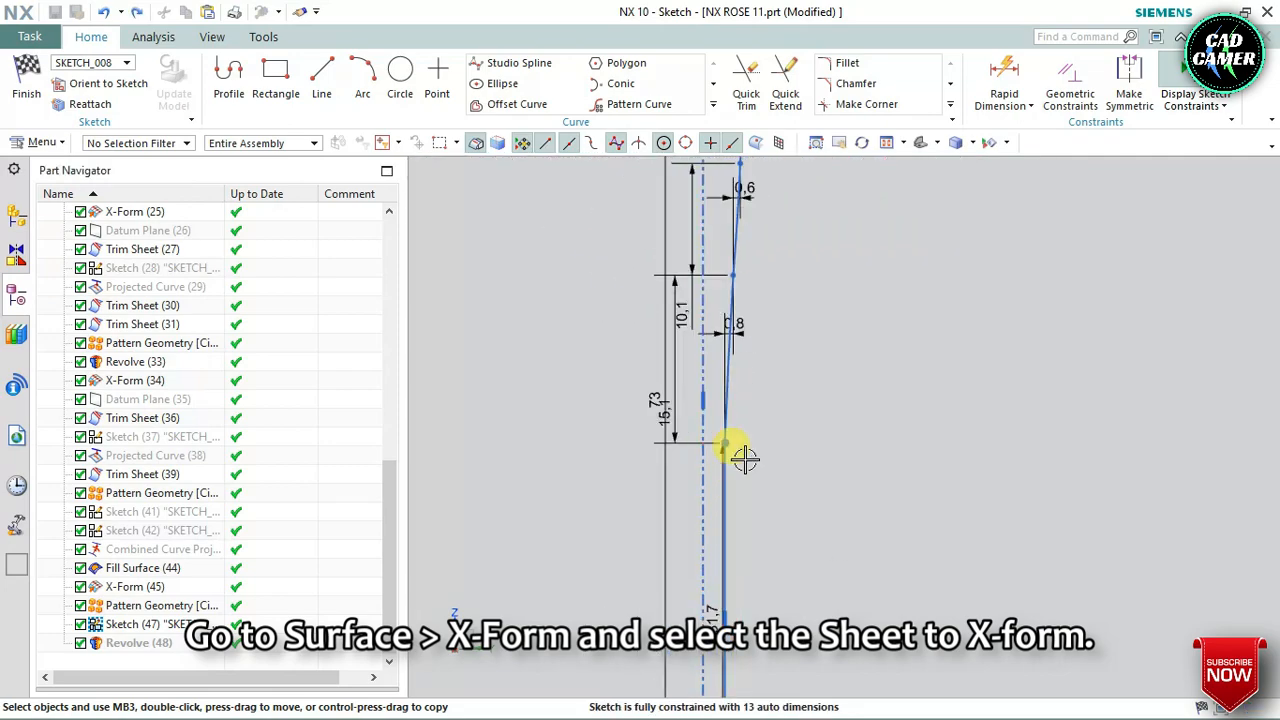
scroll(745, 442, up, 2)
click(27, 78)
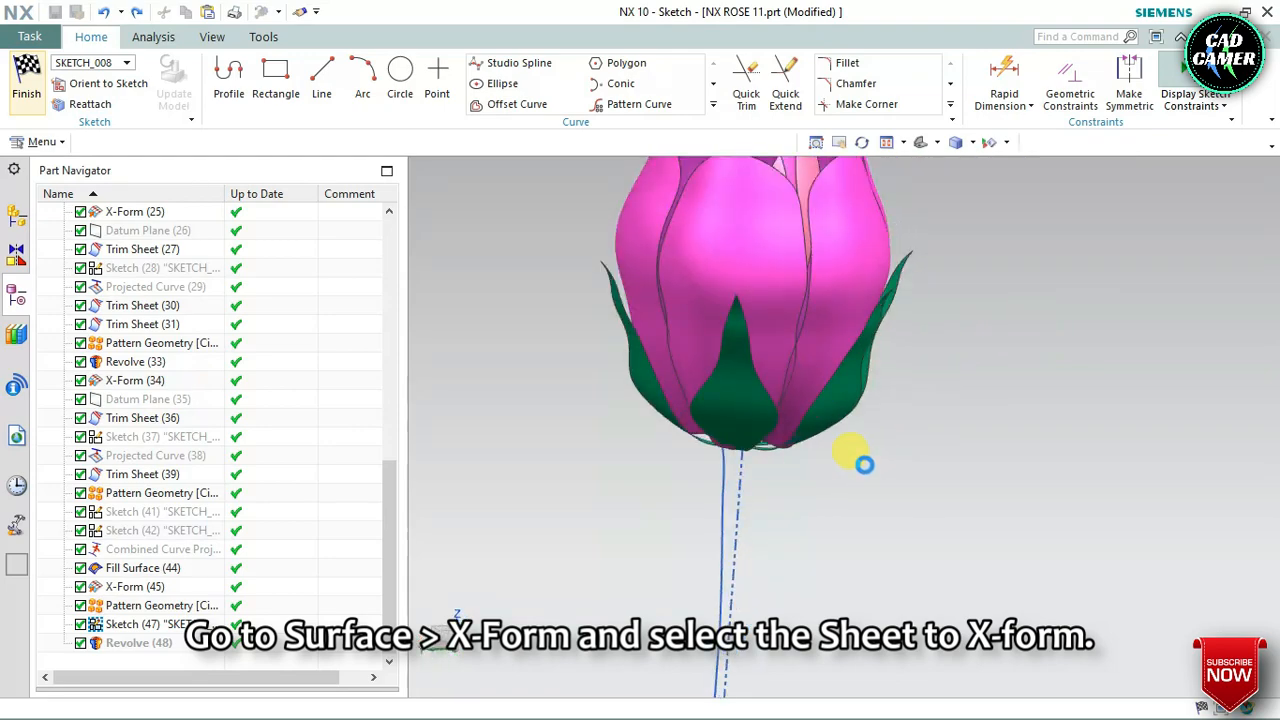
scroll(920, 322, down, 3)
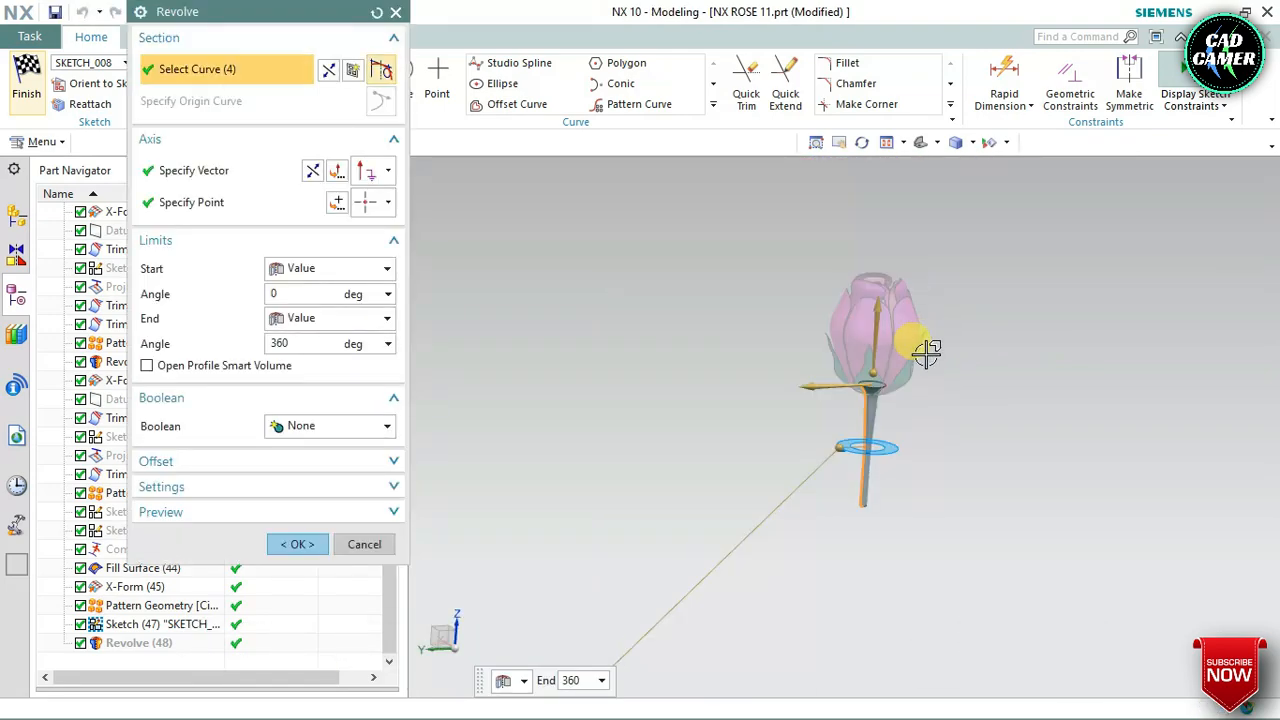
click(310, 547)
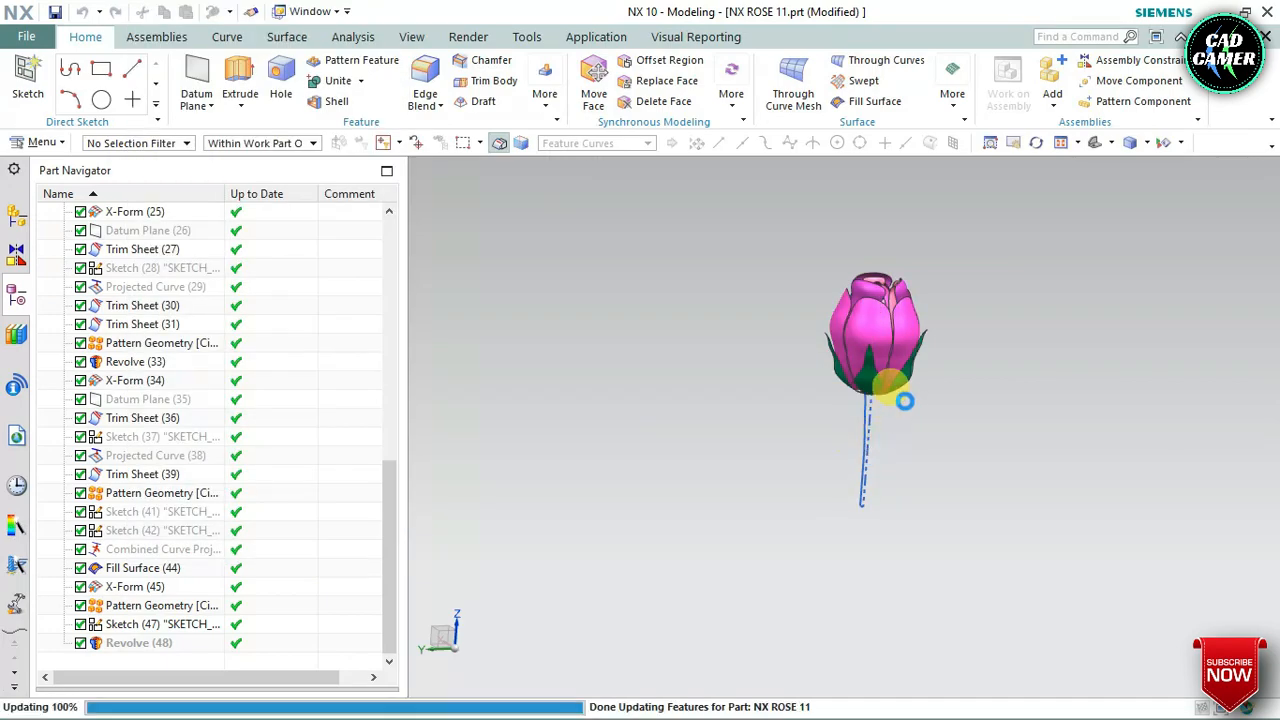
Check the reshaped branch where it meets the flower base and save the part
scroll(908, 398, up, 2)
mouse_move(906, 386)
middle_down()
mouse_move(914, 420)
mouse_move(911, 380)
middle_up()
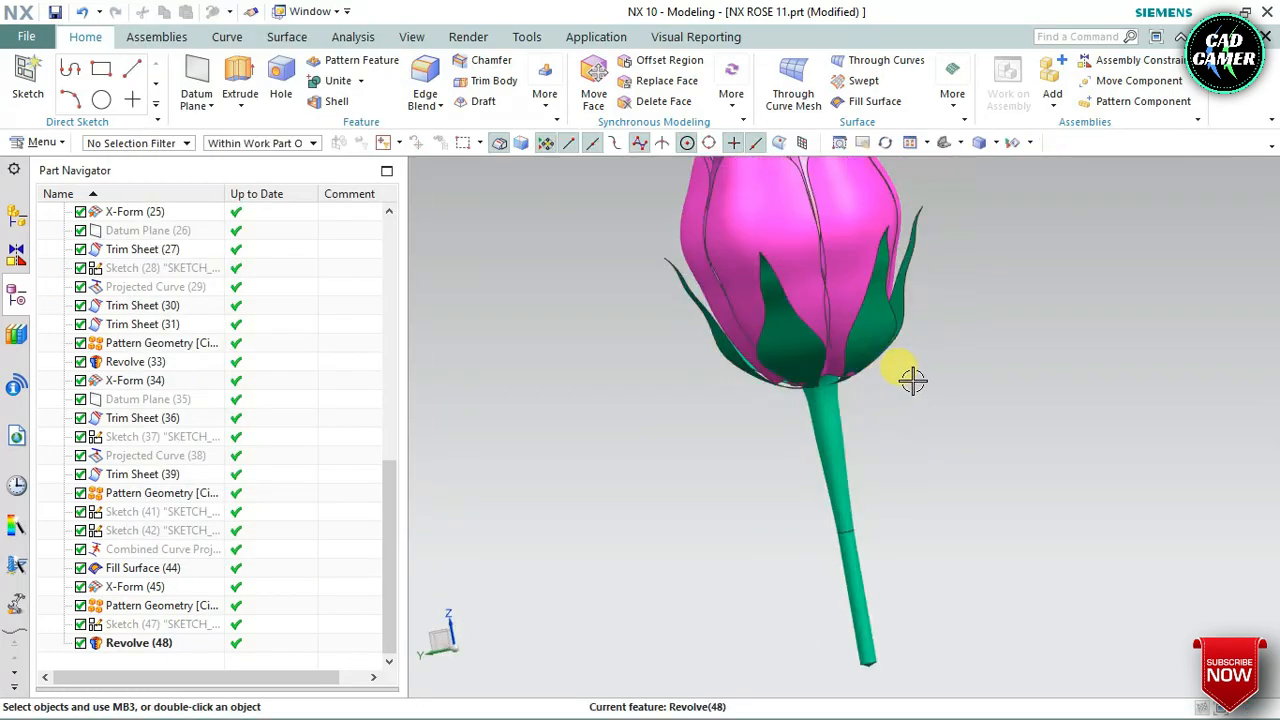
scroll(912, 381, down, 3)
scroll(922, 258, up, 1)
middle_drag(921, 258, 926, 345)
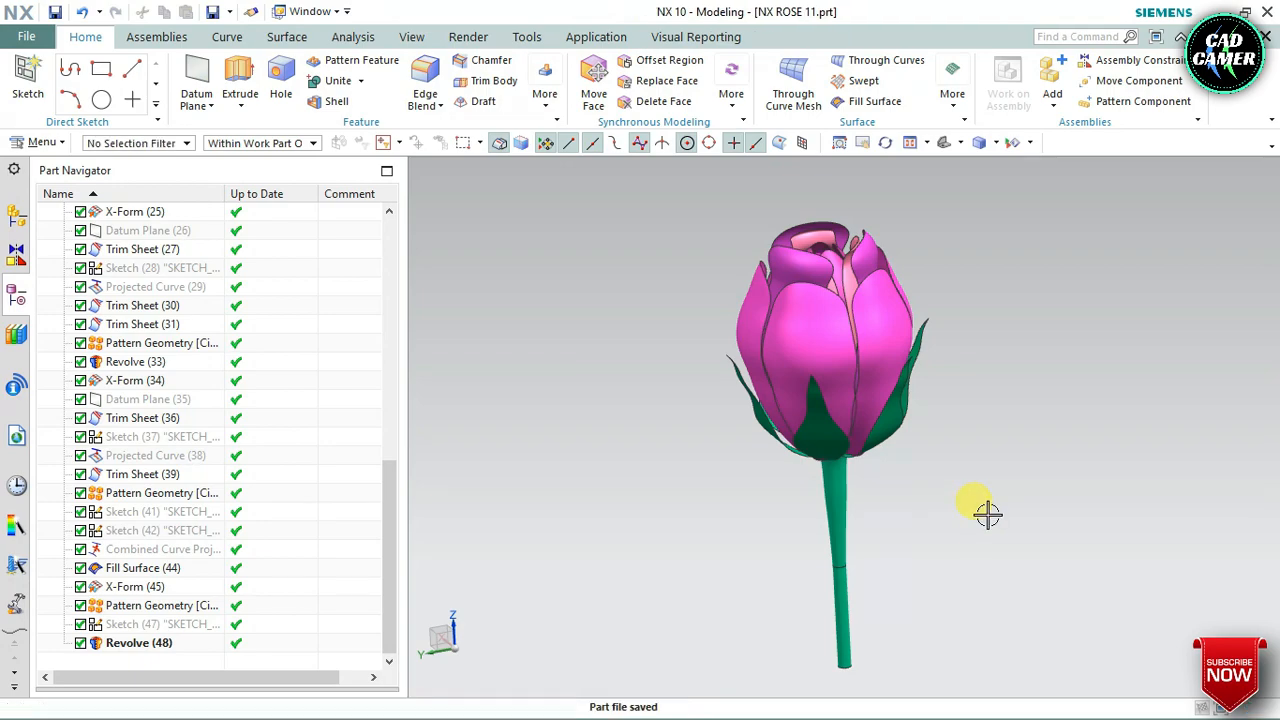
Examine the finished rose from the side and from above, narrowing the Part Navigator for a larger view
middle_drag(952, 505, 957, 496)
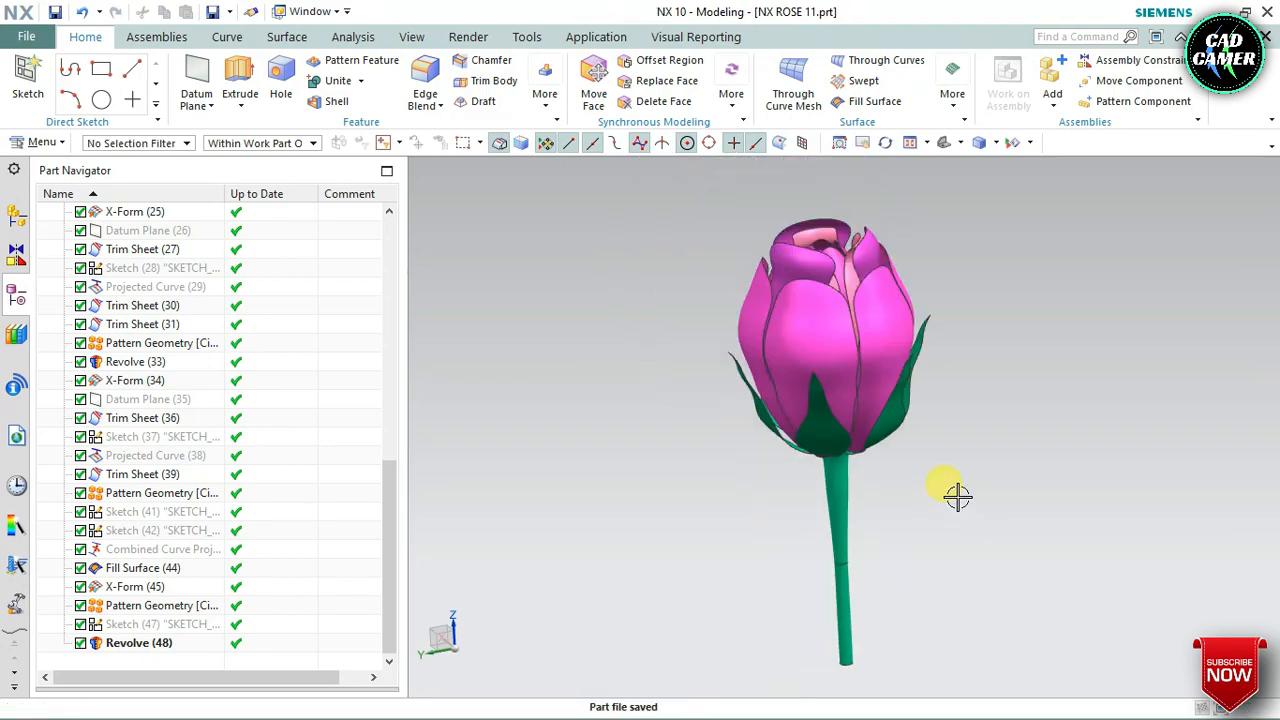
middle_drag(982, 370, 405, 446)
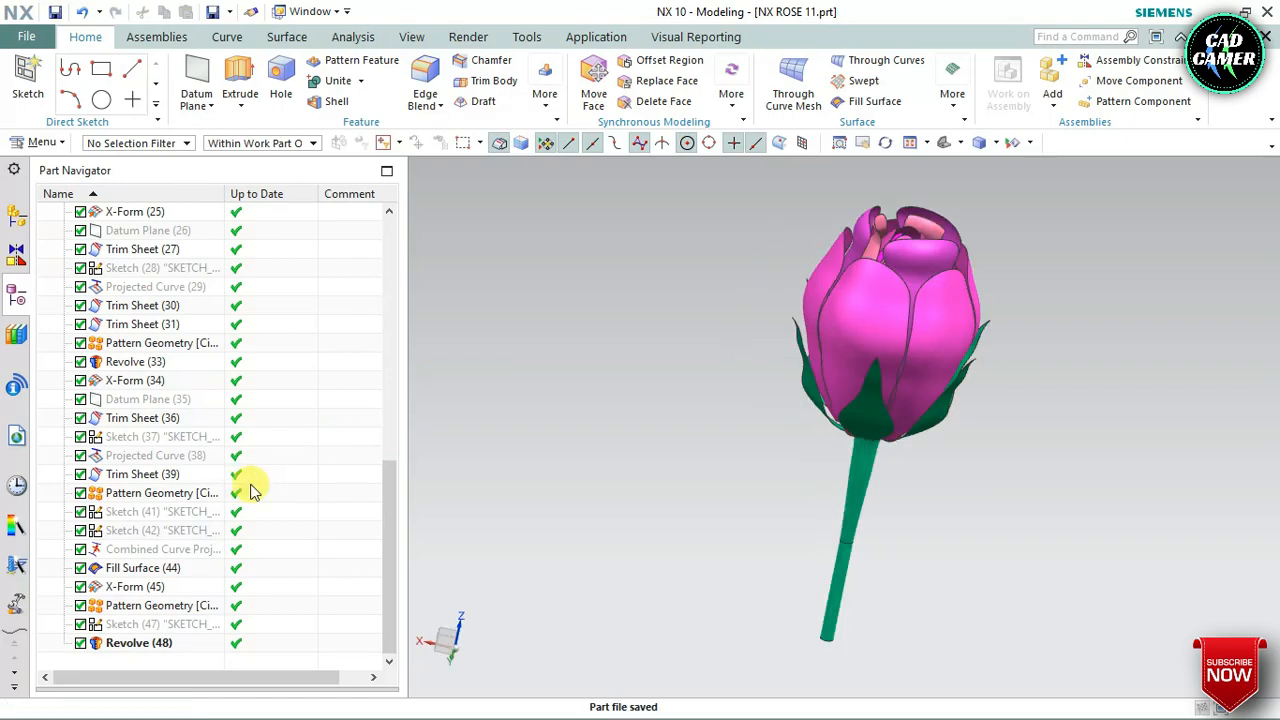
click(771, 469)
scroll(771, 470, down, 3)
scroll(854, 394, up, 3)
click(523, 548)
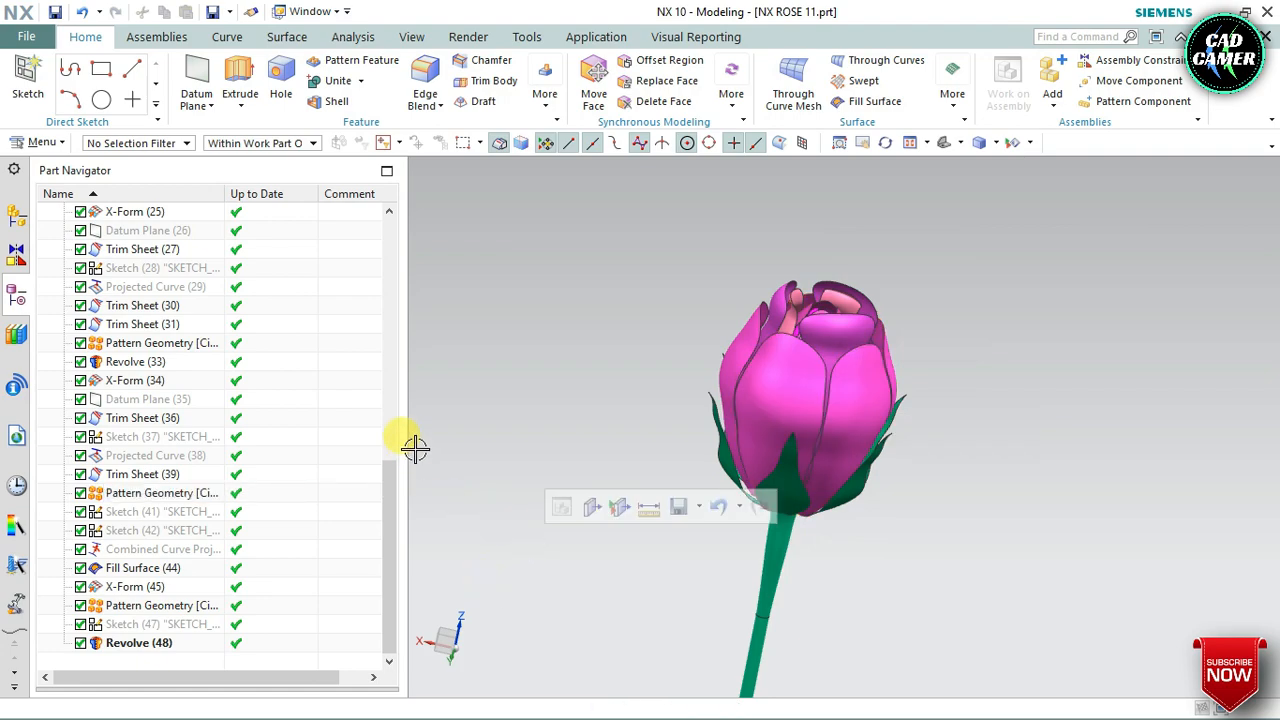
drag(405, 441, 206, 434)
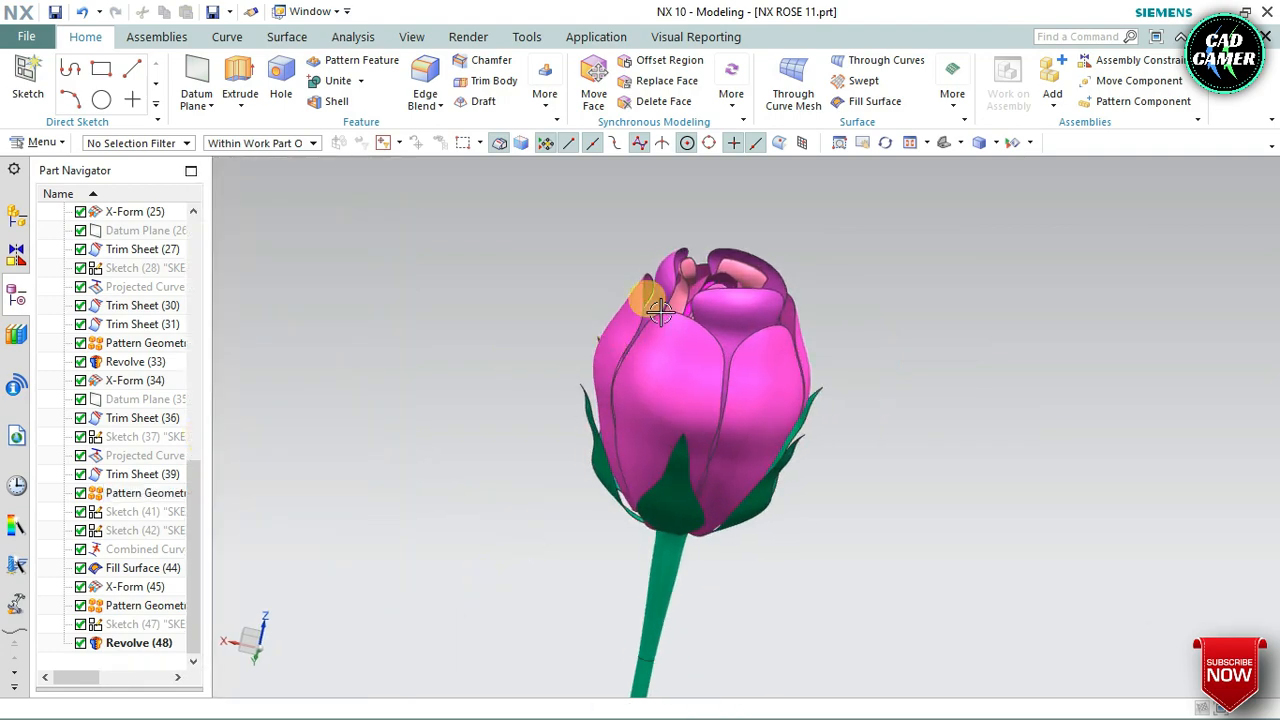
scroll(754, 321, down, 2)
scroll(754, 321, up, 4)
middle_drag(663, 286, 538, 407)
scroll(884, 333, down, 3)
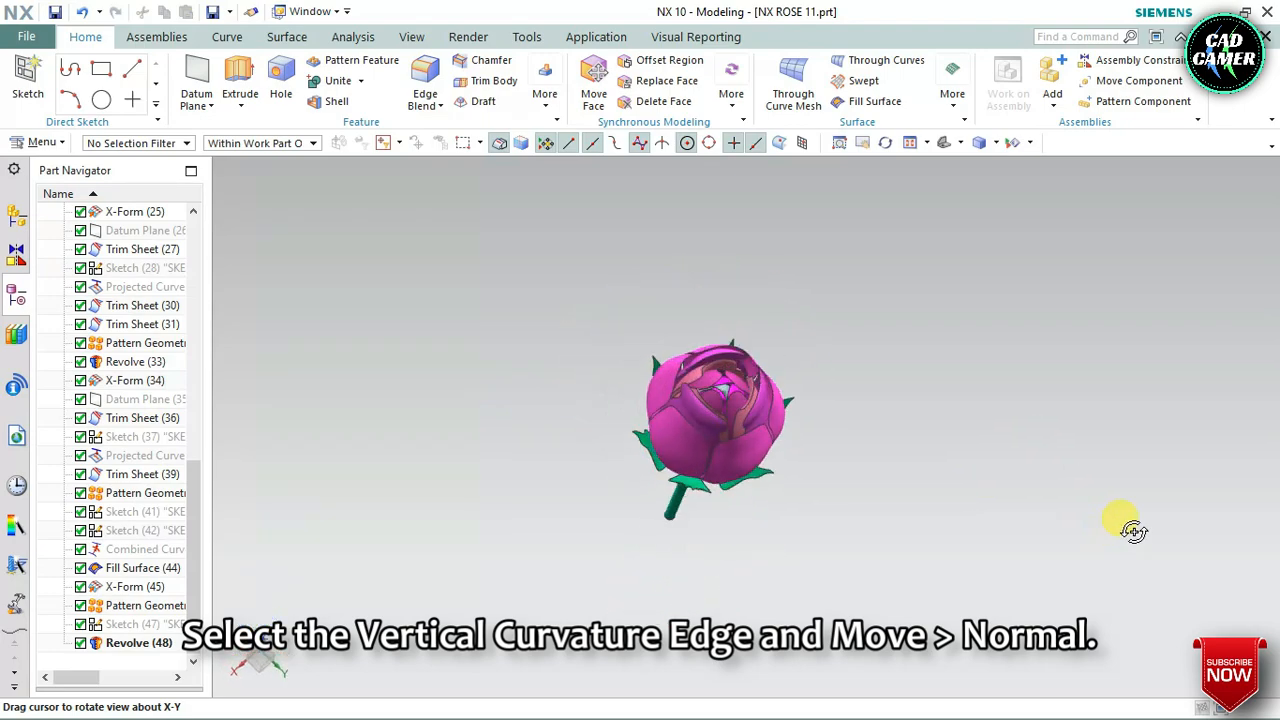
middle_drag(675, 421, 950, 540)
click(449, 570)
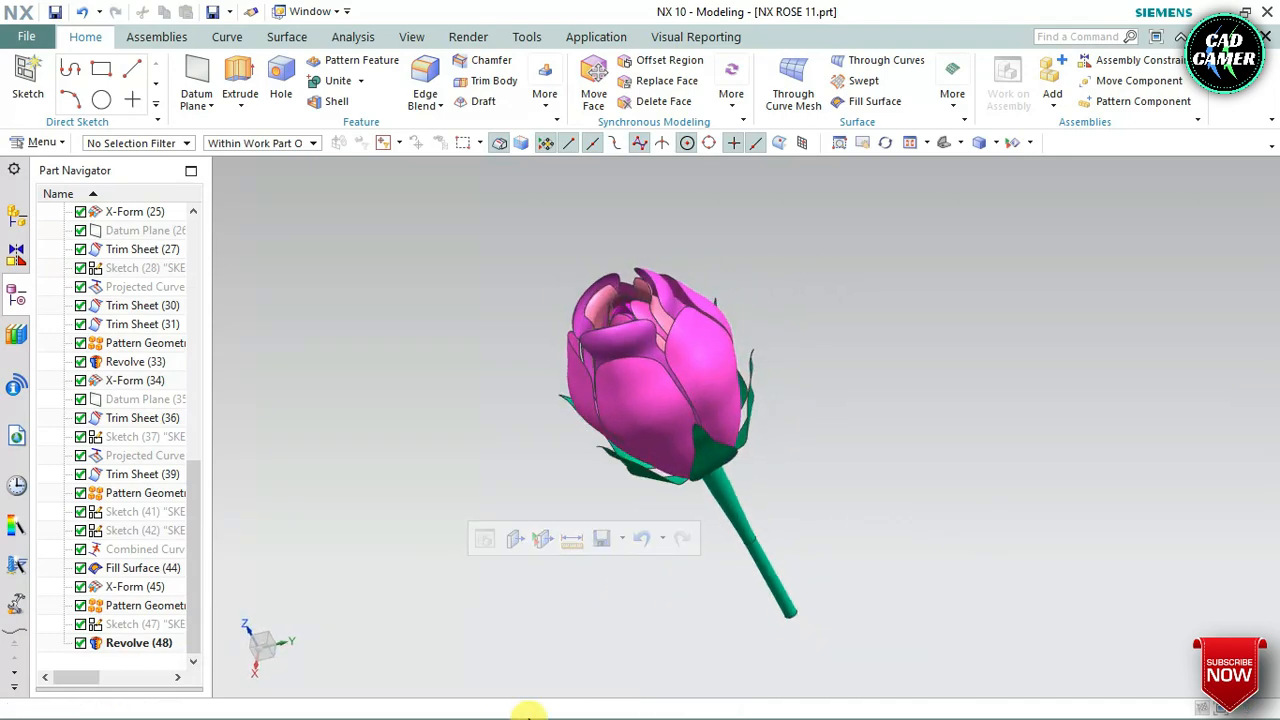
key(super)
click(443, 698)
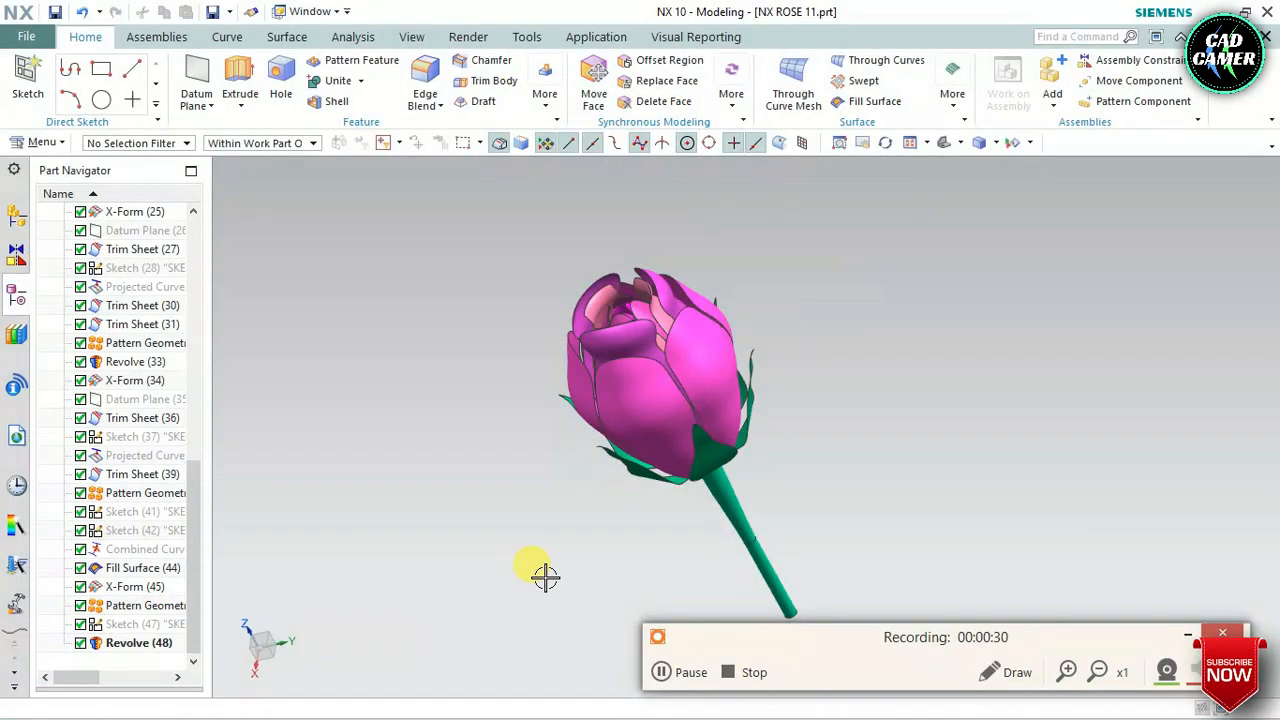
click(748, 672)
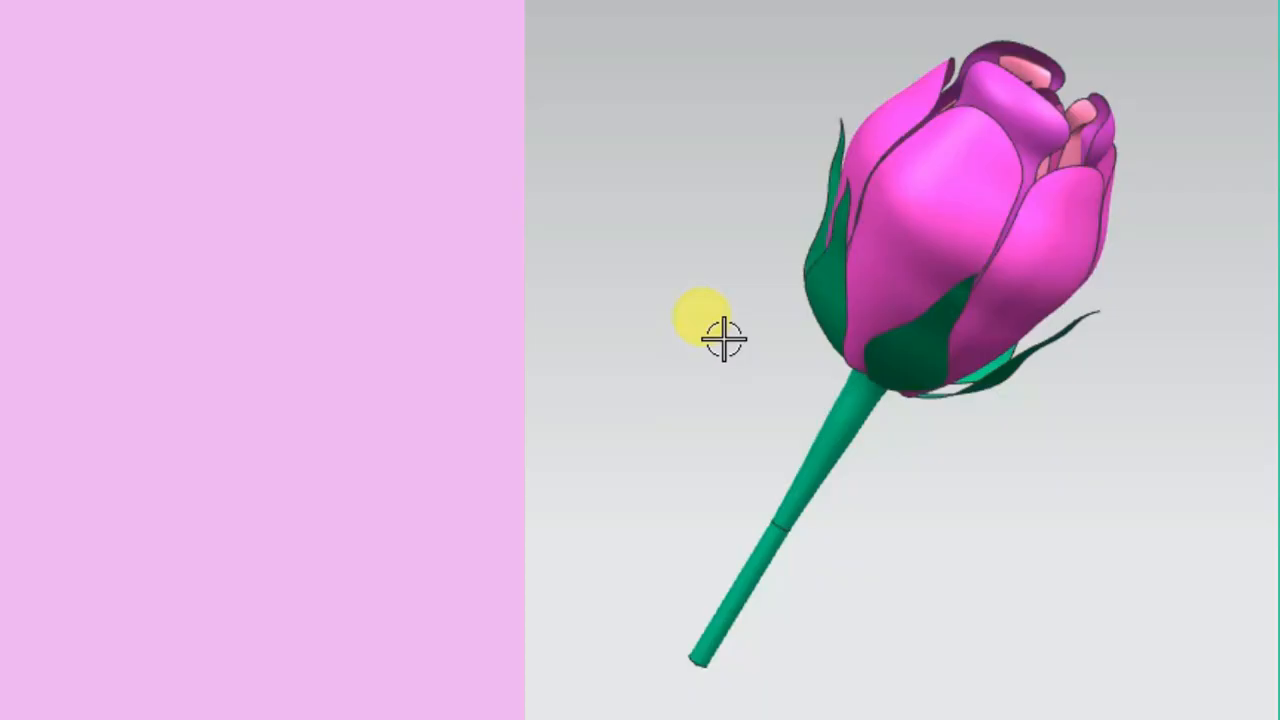